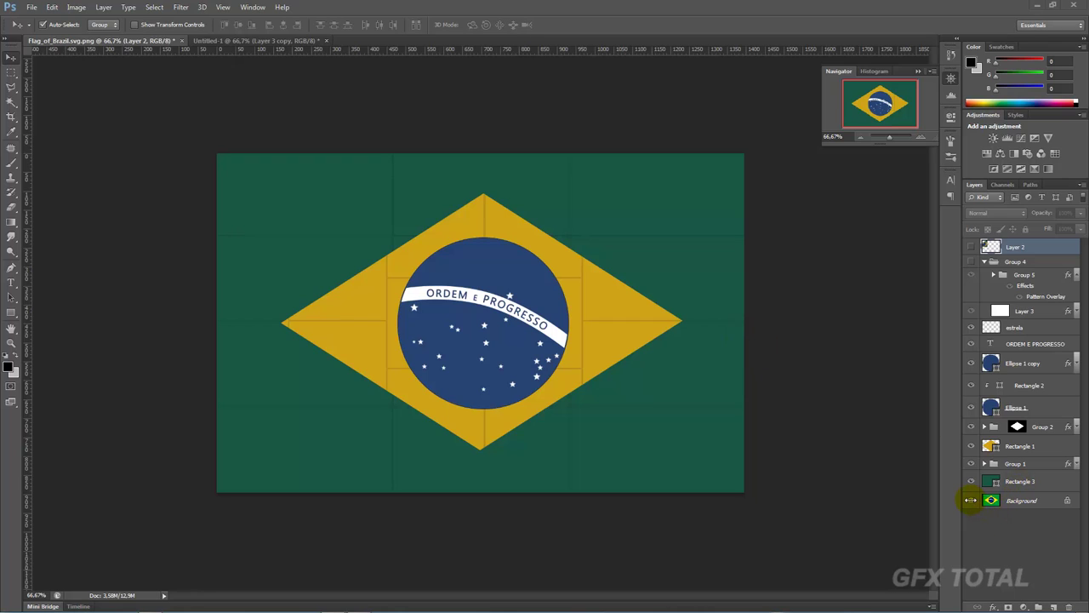
Solo the Background layer's original flag, restore all layers, then show Layer 2's waving flag photo
{"action": "left_click", "coordinate": [1021, 501]}
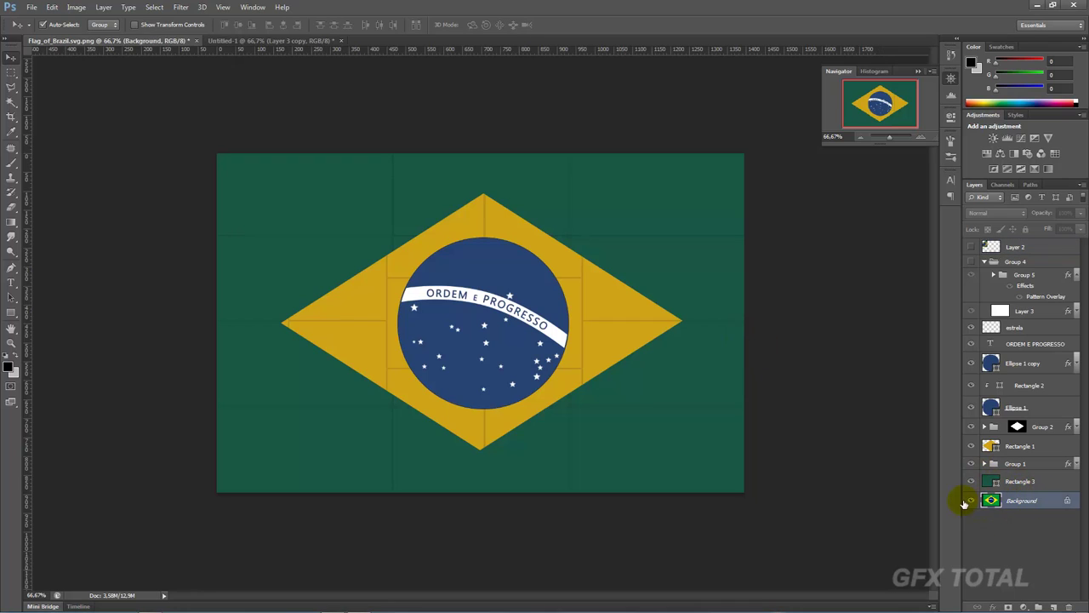
{"action": "left_click", "coordinate": [971, 500], "text": "alt"}
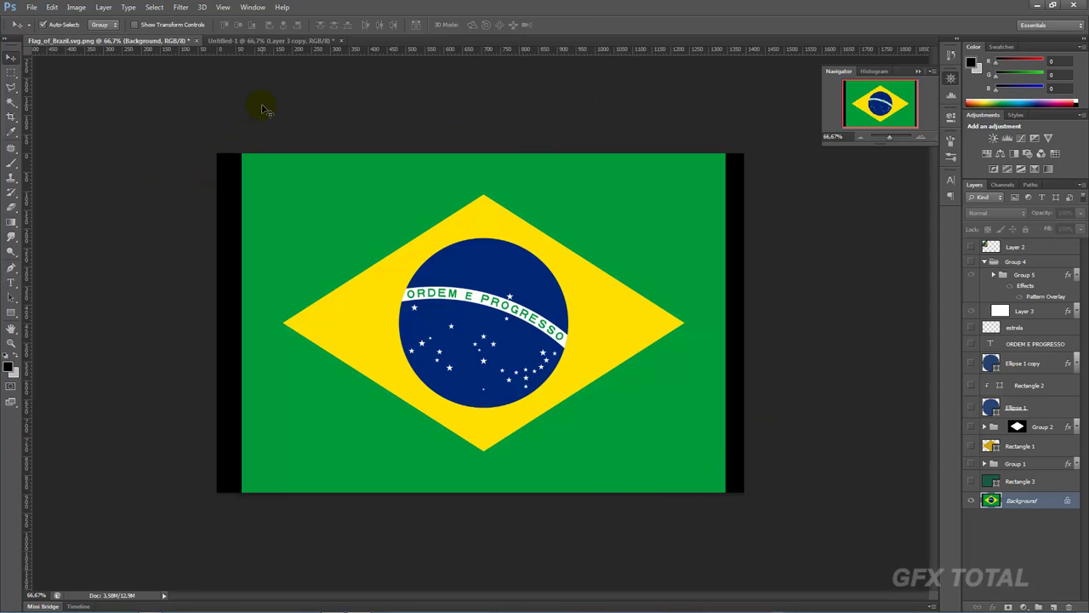
{"action": "left_click", "coordinate": [970, 501], "text": "alt"}
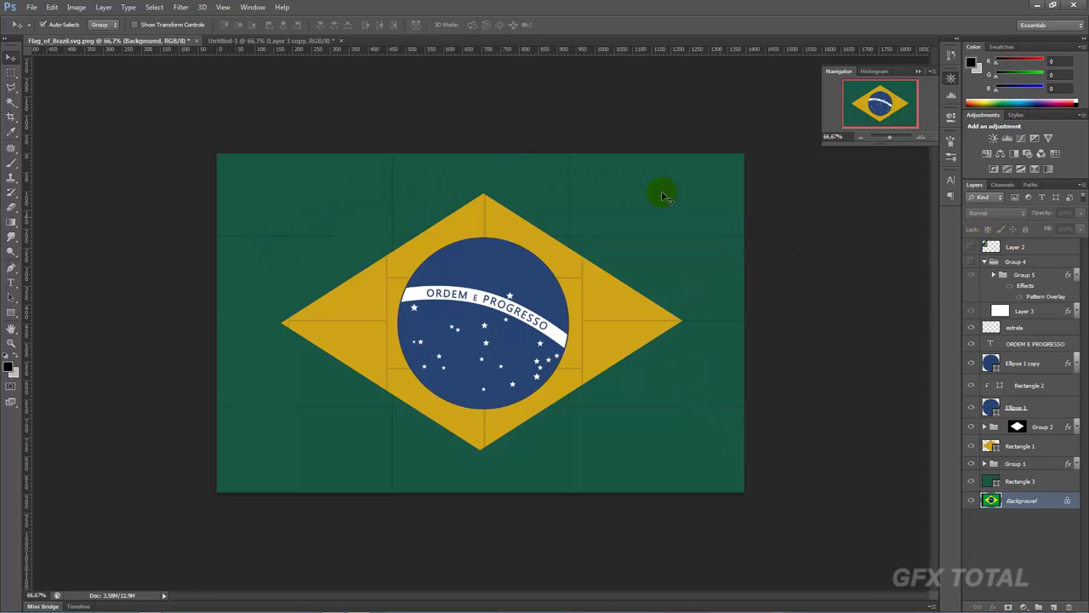
{"action": "left_click", "coordinate": [985, 246]}
{"action": "left_click", "coordinate": [971, 248]}
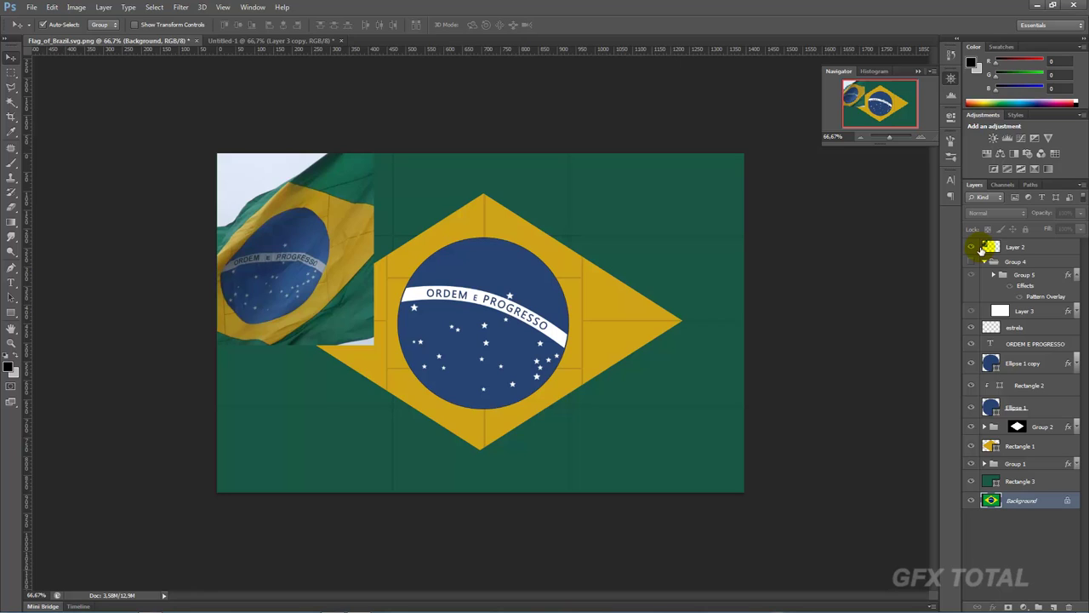
With Layer 2 selected and Group 4 collapsed, nudge the flag photo right and up, then hide it
{"action": "left_click", "coordinate": [339, 246]}
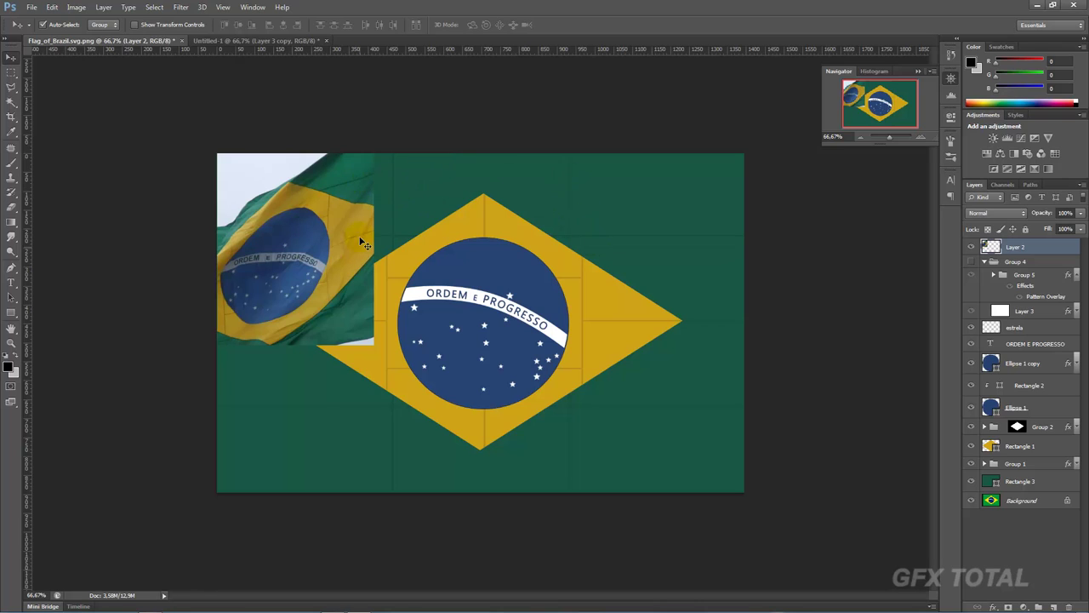
{"action": "left_click", "coordinate": [279, 190]}
{"action": "left_click", "coordinate": [238, 167]}
{"action": "left_click", "coordinate": [987, 265]}
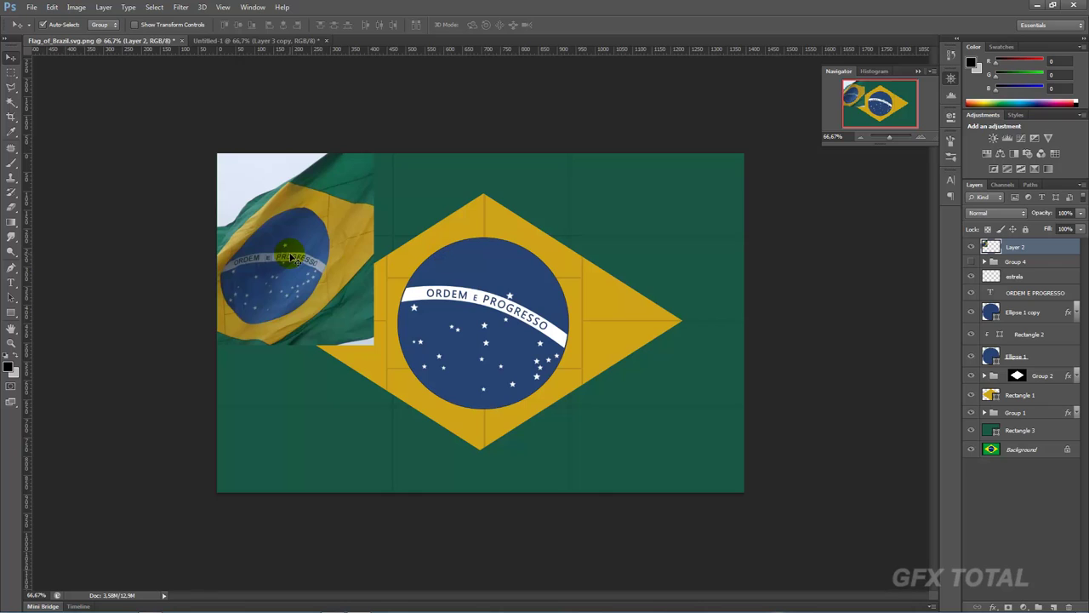
{"action": "left_click_drag", "start_coordinate": [290, 257], "coordinate": [313, 253]}
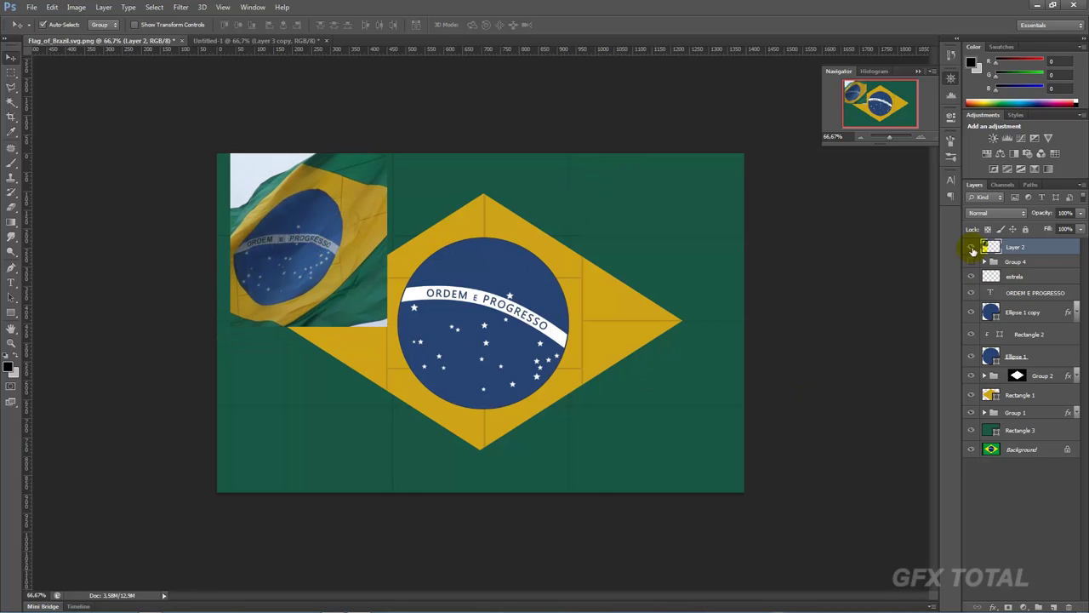
{"action": "left_click", "coordinate": [971, 247]}
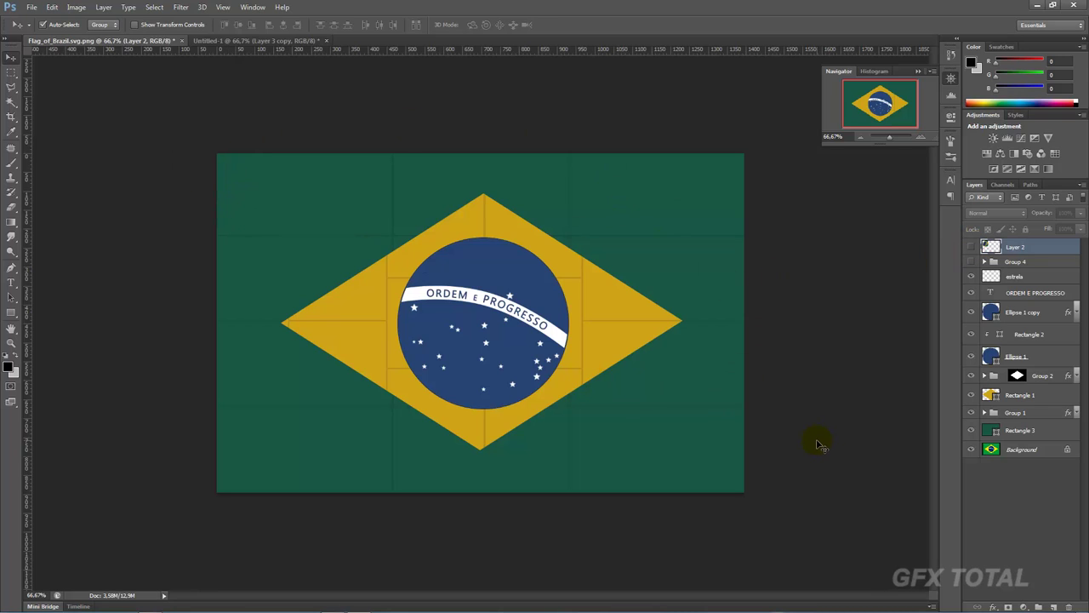
Start Save As and create and open a new desktop folder named bandeira
{"action": "key", "text": "ctrl+shift+s"}
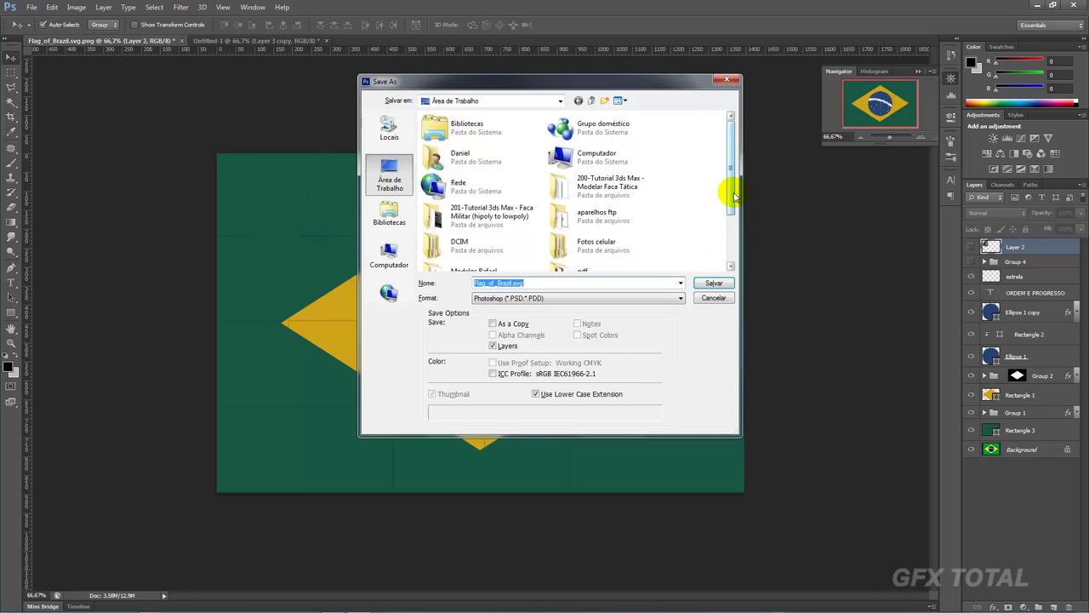
{"action": "mouse_move", "coordinate": [730, 190]}
{"action": "left_mouse_down"}
{"action": "mouse_move", "coordinate": [733, 214]}
{"action": "mouse_move", "coordinate": [637, 97]}
{"action": "left_mouse_up"}
{"action": "left_click", "coordinate": [605, 100]}
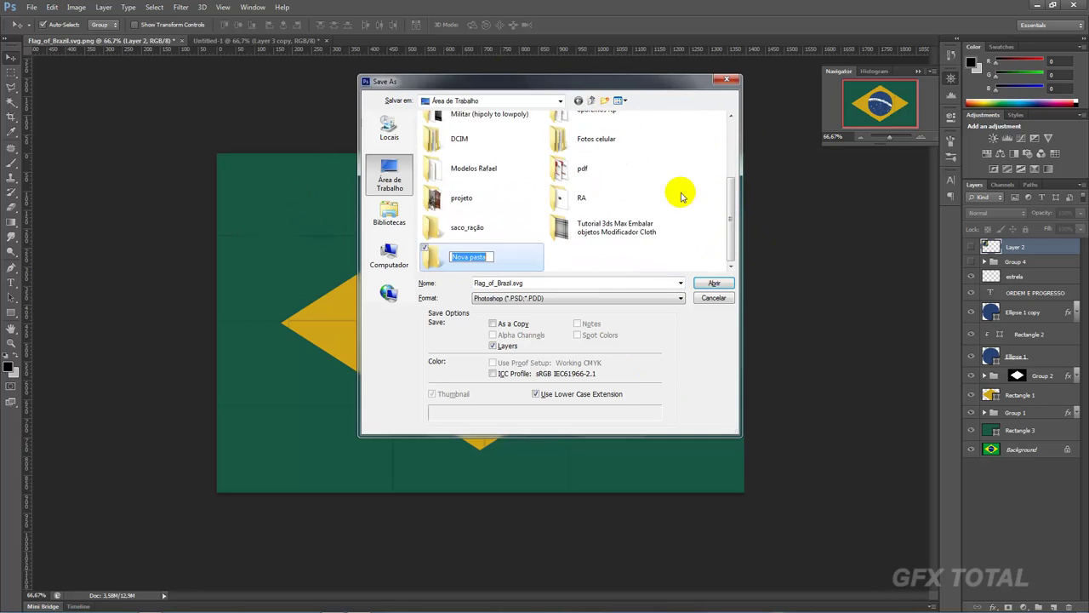
{"action": "type", "text": "ba"}
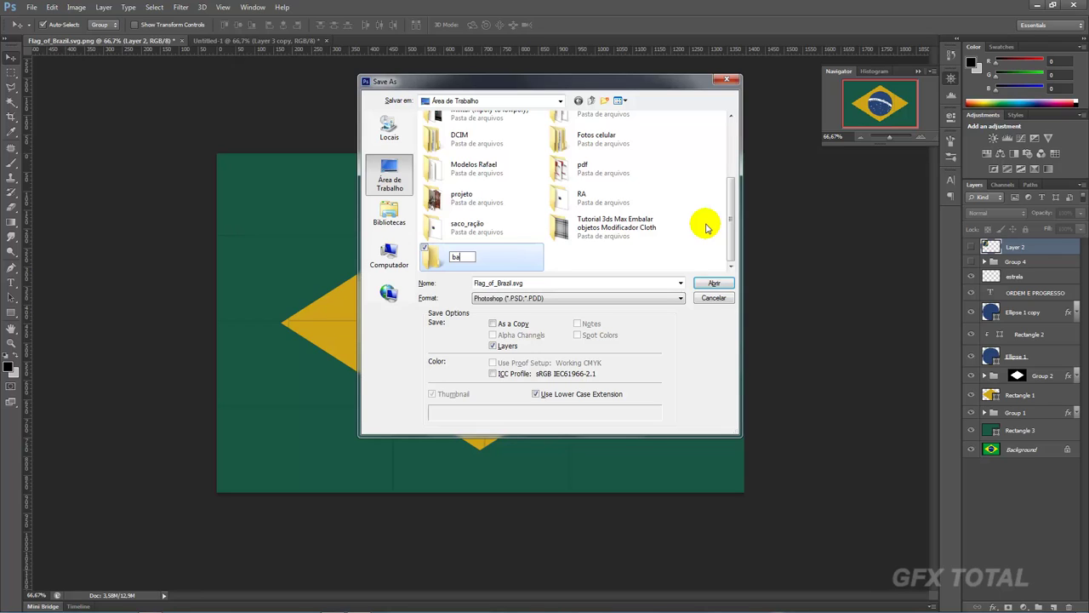
{"action": "type", "text": "ndeira"}
{"action": "key", "text": "Return"}
{"action": "key", "text": "Return"}
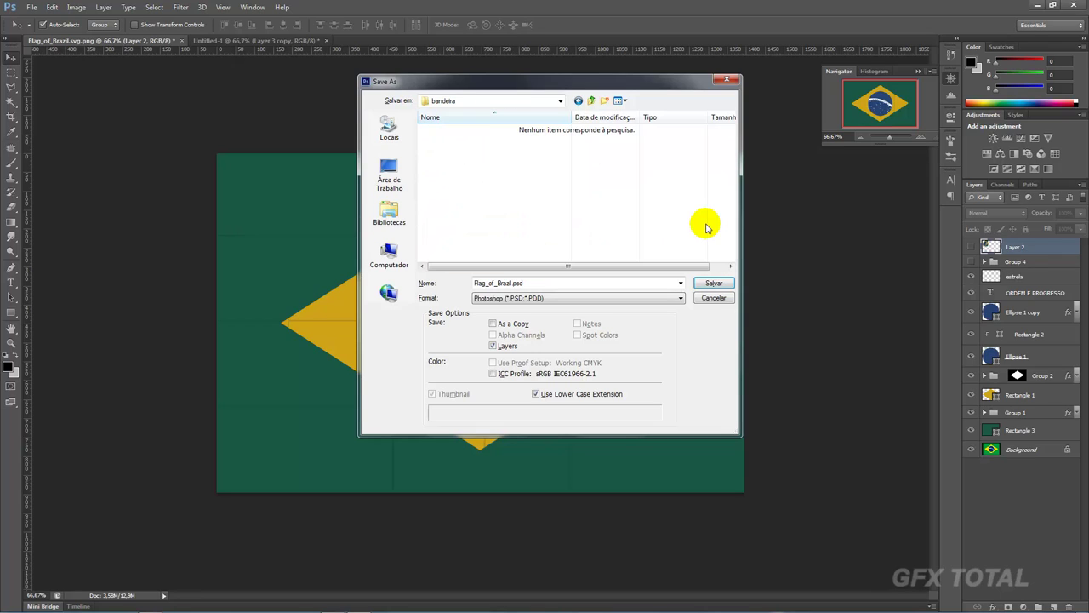
Save the flag as a JPEG named 'bandeira do Brasil', accepting the JPEG options
{"action": "left_click", "coordinate": [536, 298]}
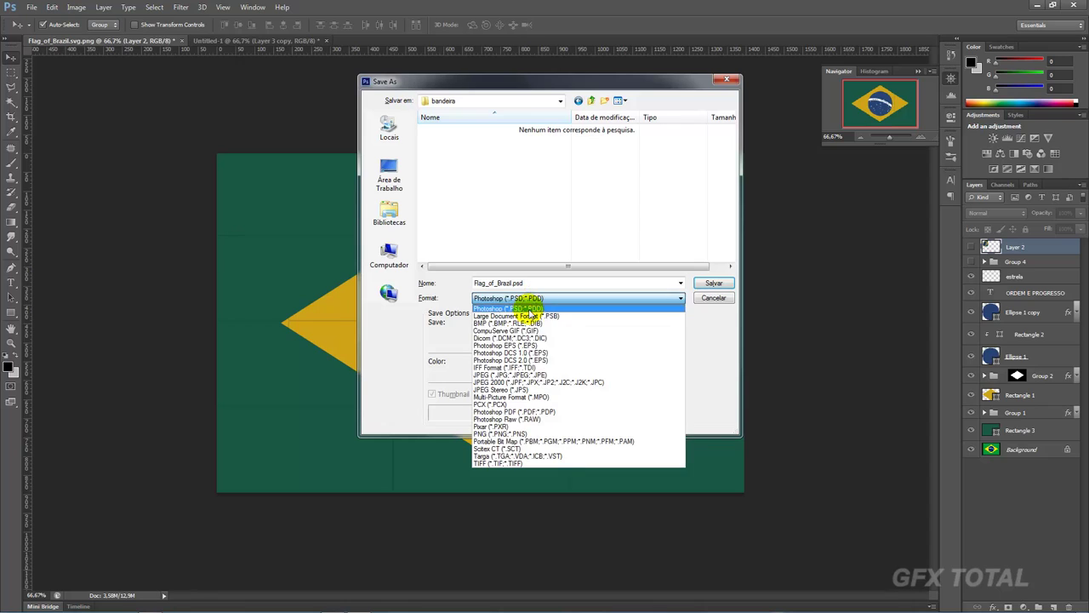
{"action": "left_click", "coordinate": [508, 367]}
{"action": "left_click", "coordinate": [513, 284]}
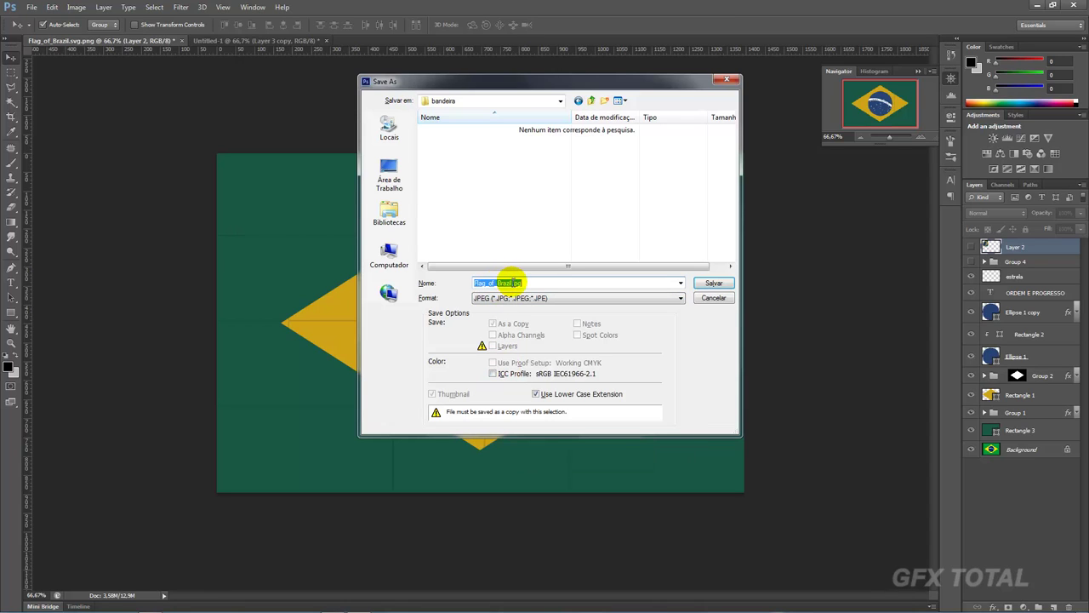
{"action": "type", "text": "bandeira do Brasil"}
{"action": "key", "text": "Return"}
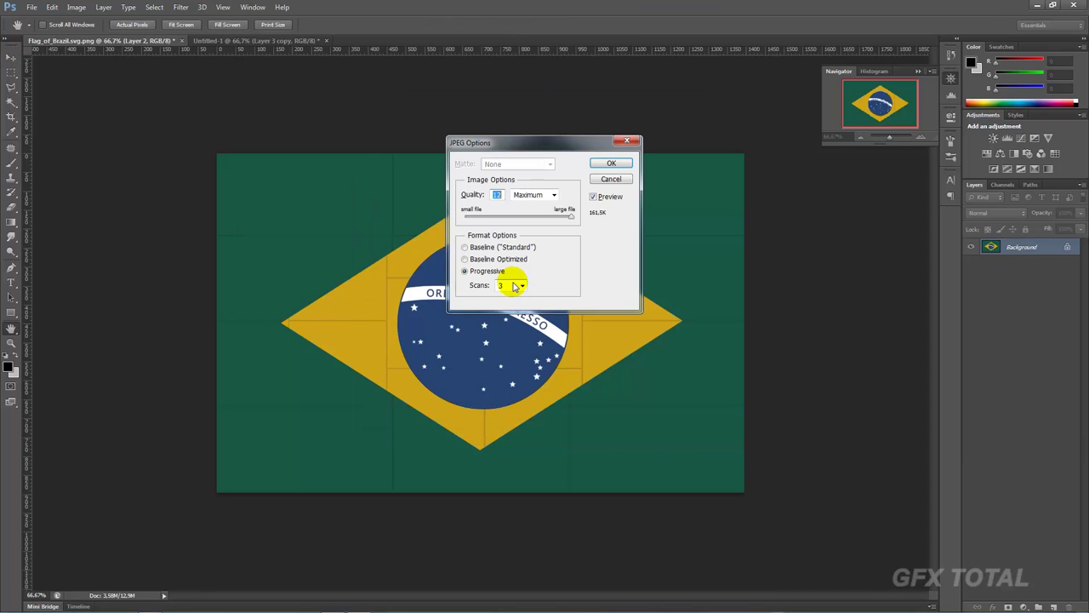
{"action": "key", "text": "Return"}
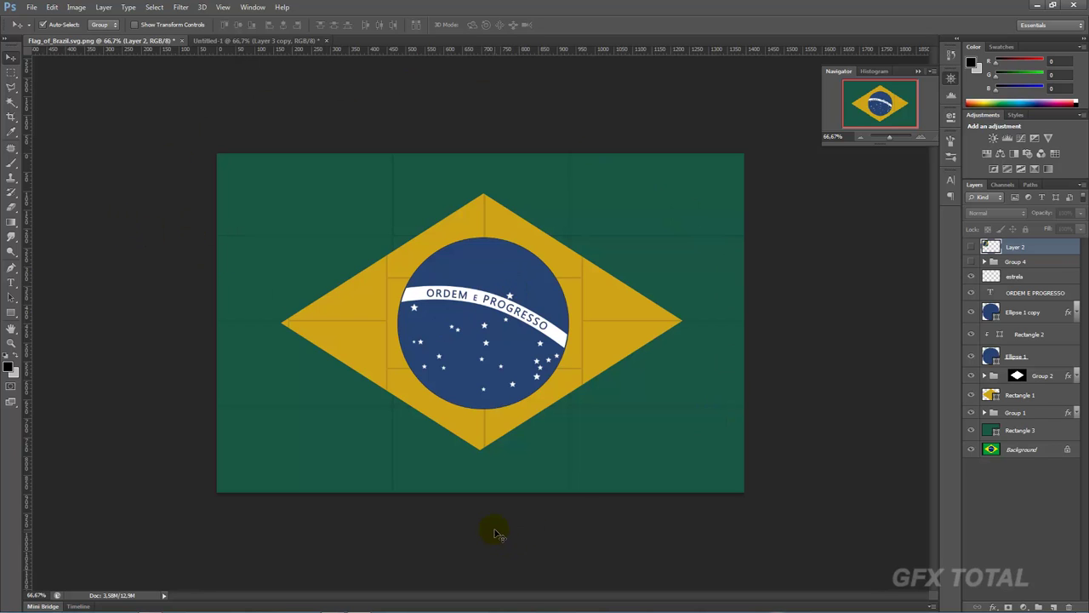
Maximize 3ds Max and draw Plane001, 125,074 by 230,678, in the Front viewport
{"action": "left_click", "coordinate": [332, 604]}
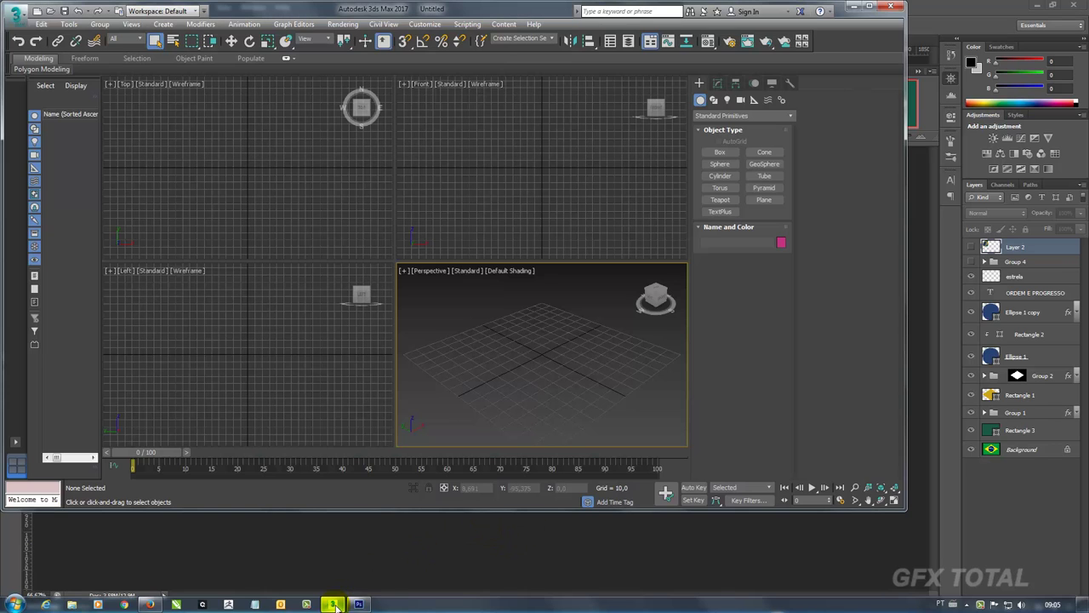
{"action": "double_click", "coordinate": [868, 8]}
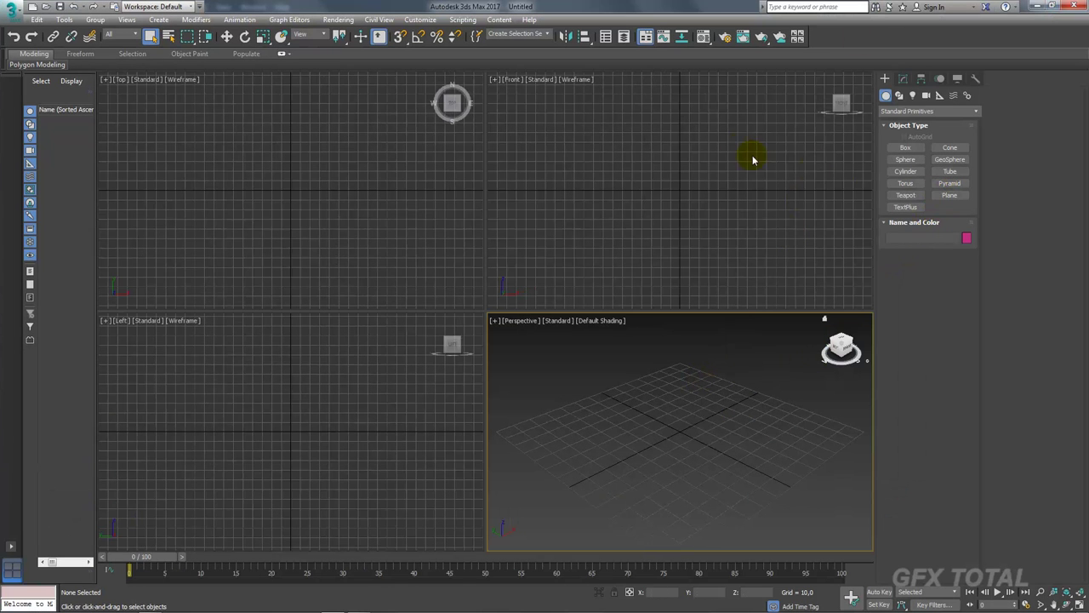
{"action": "left_click", "coordinate": [724, 163]}
{"action": "left_click", "coordinate": [953, 196]}
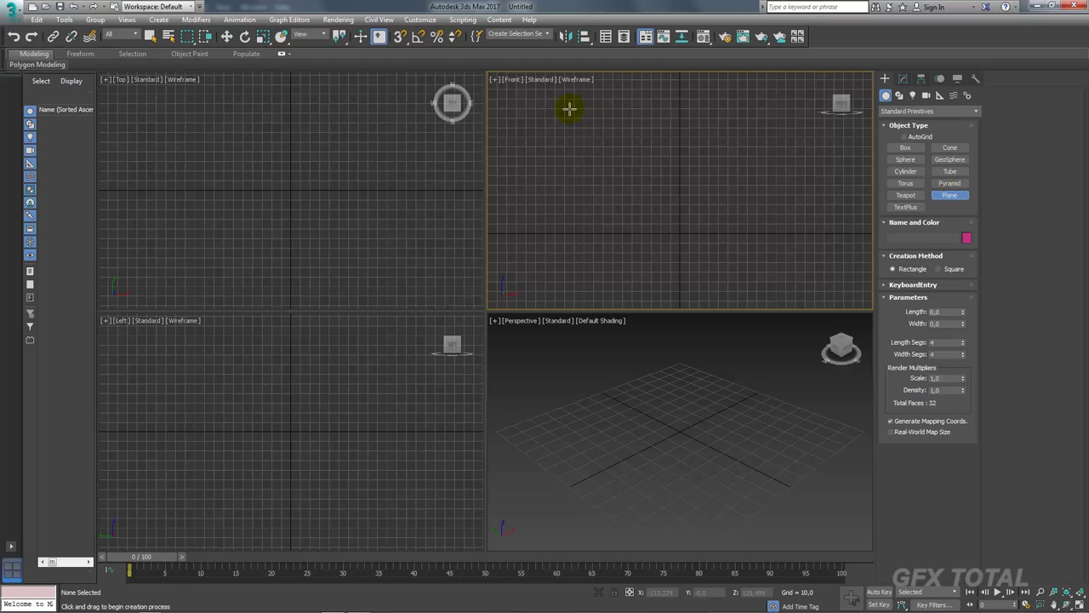
{"action": "left_click_drag", "start_coordinate": [557, 113], "coordinate": [777, 232]}
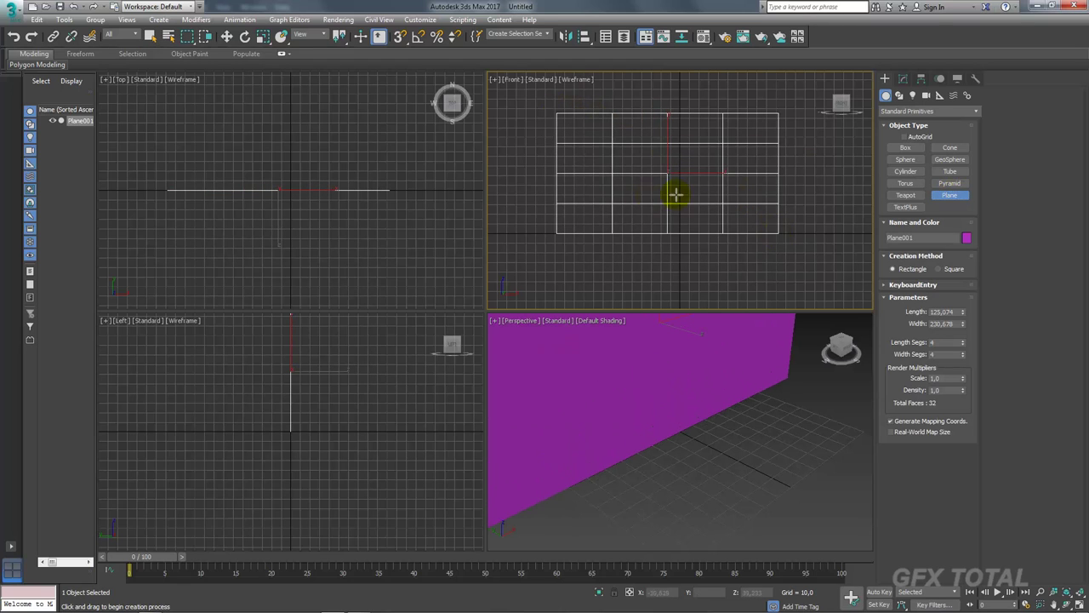
{"action": "mouse_move", "coordinate": [668, 190]}
{"action": "middle_mouse_down"}
{"action": "mouse_move", "coordinate": [695, 195]}
{"action": "mouse_move", "coordinate": [656, 165]}
{"action": "middle_mouse_up"}
Frame the plane in the Perspective view and open the bandeira folder
{"action": "scroll", "coordinate": [665, 376], "scroll_direction": "down", "scroll_amount": 2}
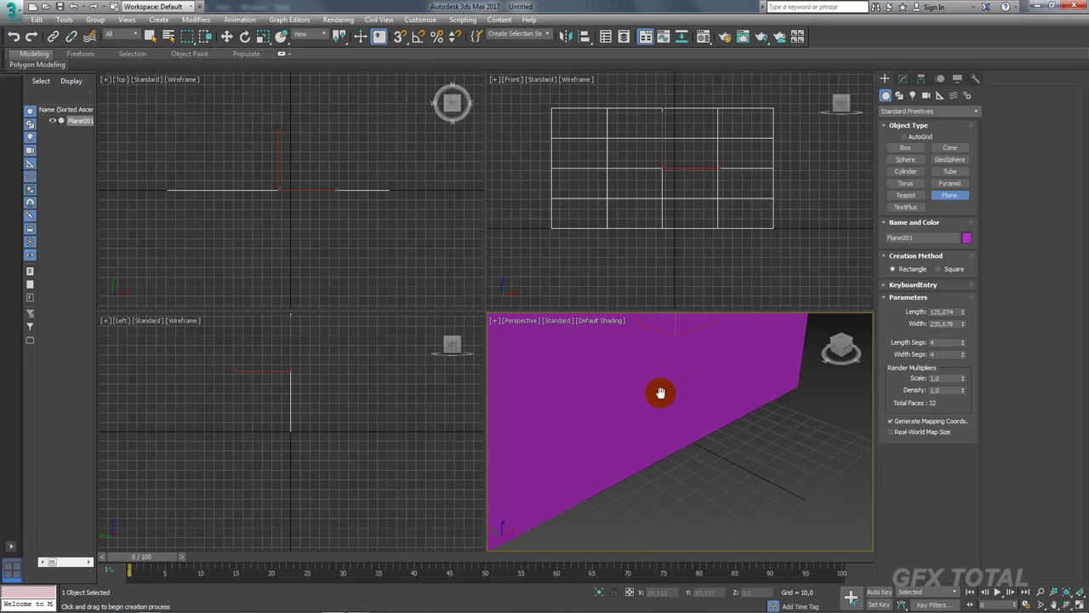
{"action": "scroll", "coordinate": [656, 391], "scroll_direction": "down", "scroll_amount": 3}
{"action": "middle_click_drag", "start_coordinate": [656, 391], "coordinate": [644, 437]}
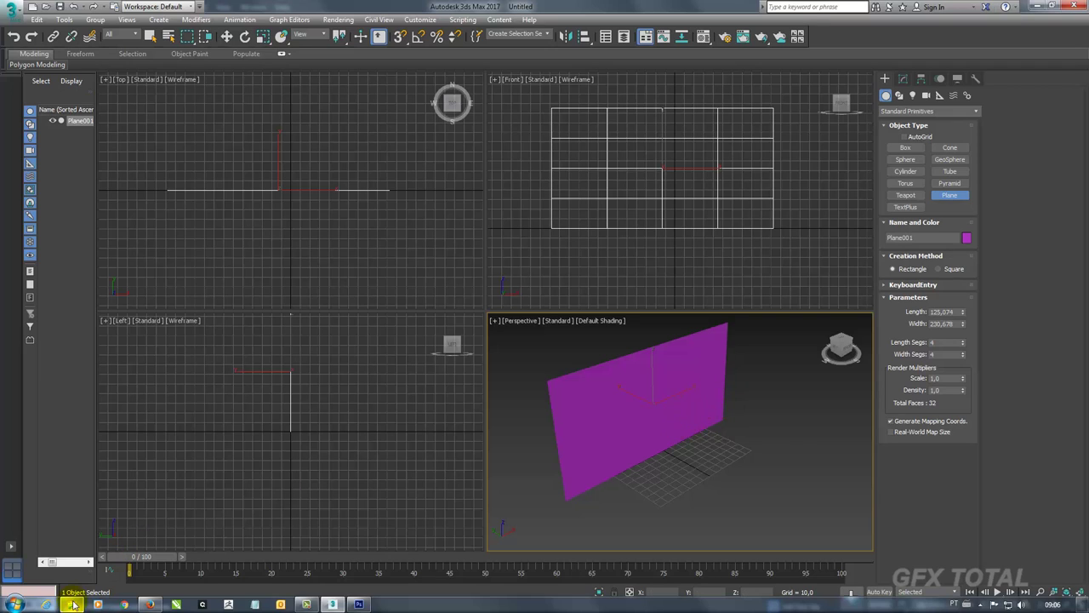
{"action": "left_click", "coordinate": [73, 605]}
Drag the 'bandeira do Brasil' JPEG onto Plane001 to texture it with the flag
{"action": "left_click", "coordinate": [98, 186]}
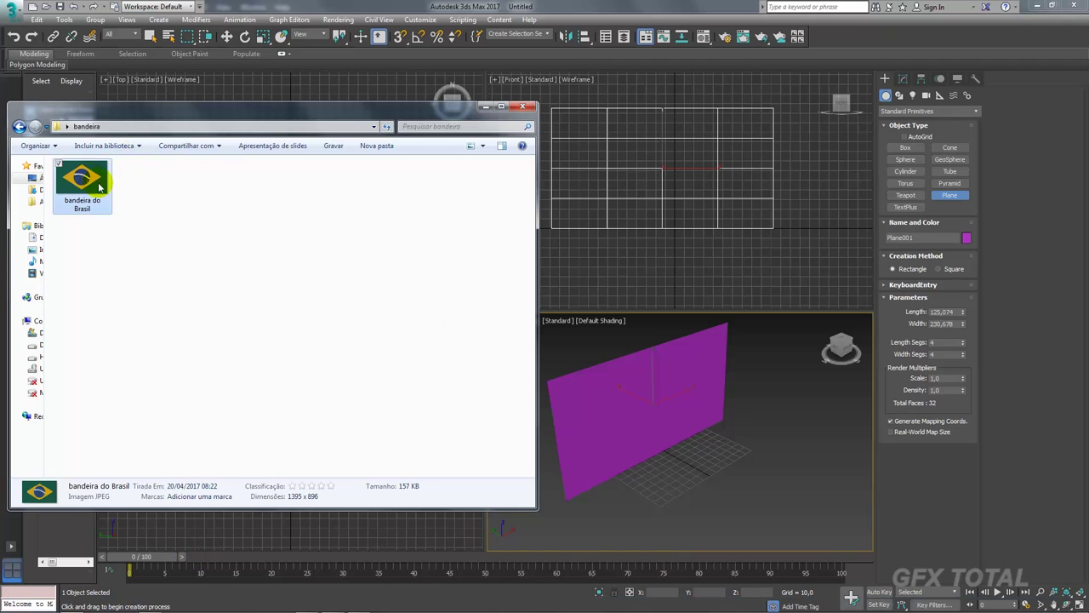
{"action": "left_click_drag", "start_coordinate": [99, 187], "coordinate": [700, 384]}
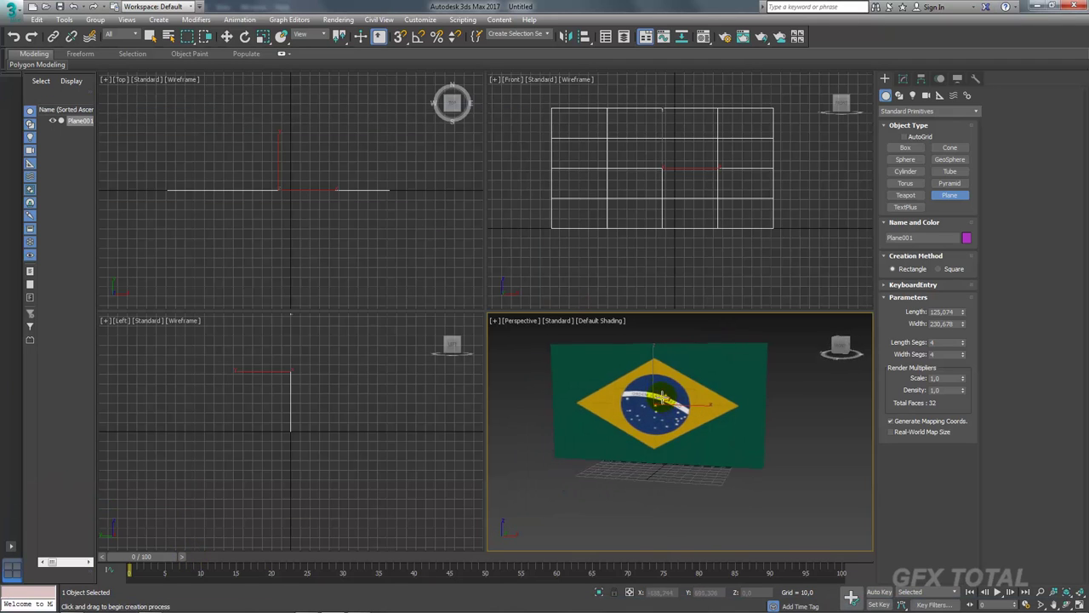
{"action": "middle_click_drag", "start_coordinate": [662, 397], "coordinate": [682, 407]}
{"action": "scroll", "coordinate": [694, 419], "scroll_direction": "up", "scroll_amount": 2}
Rescale the flag plane, raise it along Z, and zoom out to frame it
{"action": "key", "text": "r"}
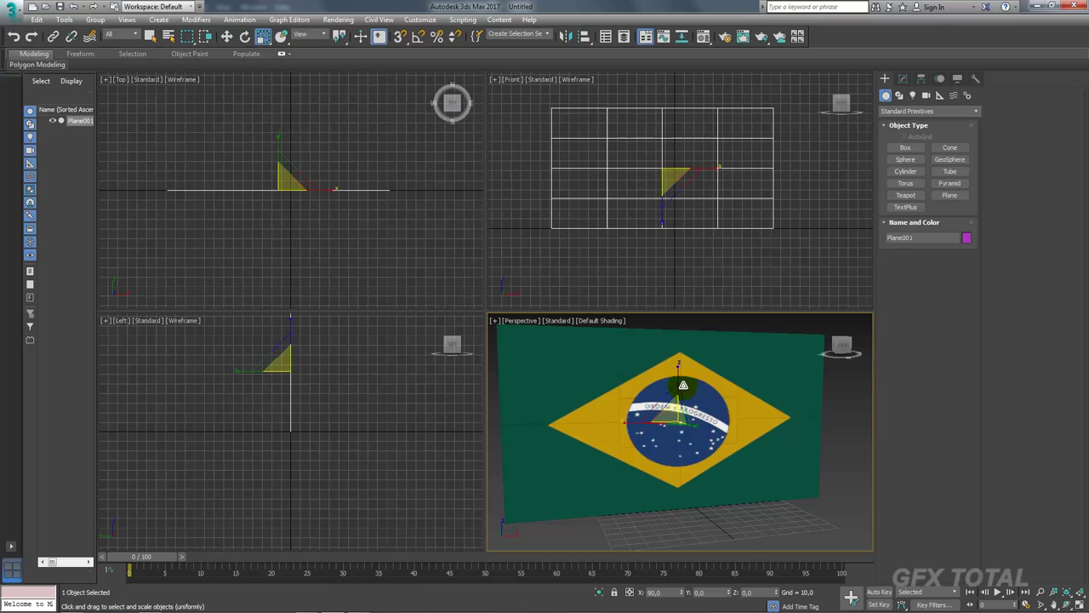
{"action": "left_click_drag", "start_coordinate": [679, 375], "coordinate": [681, 363]}
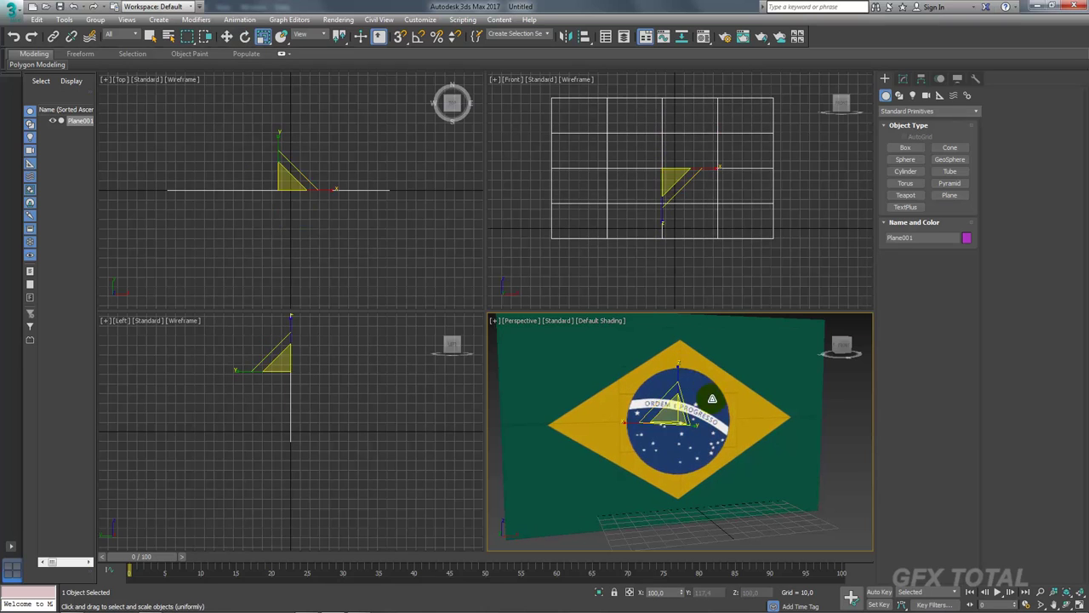
{"action": "middle_click_drag", "start_coordinate": [682, 366], "coordinate": [686, 388], "text": "alt"}
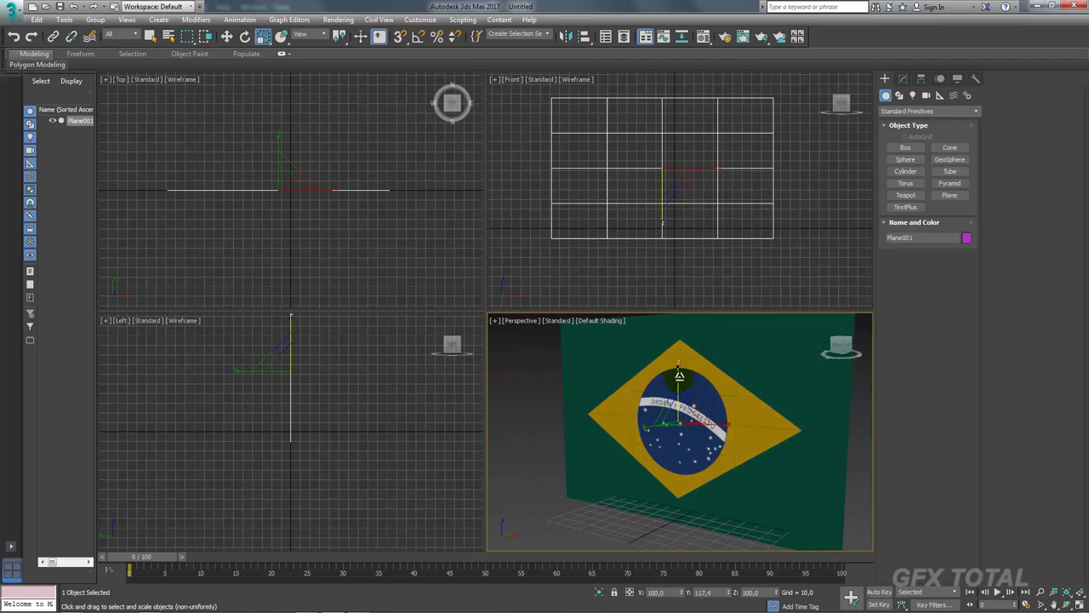
{"action": "left_click_drag", "start_coordinate": [685, 388], "coordinate": [682, 378]}
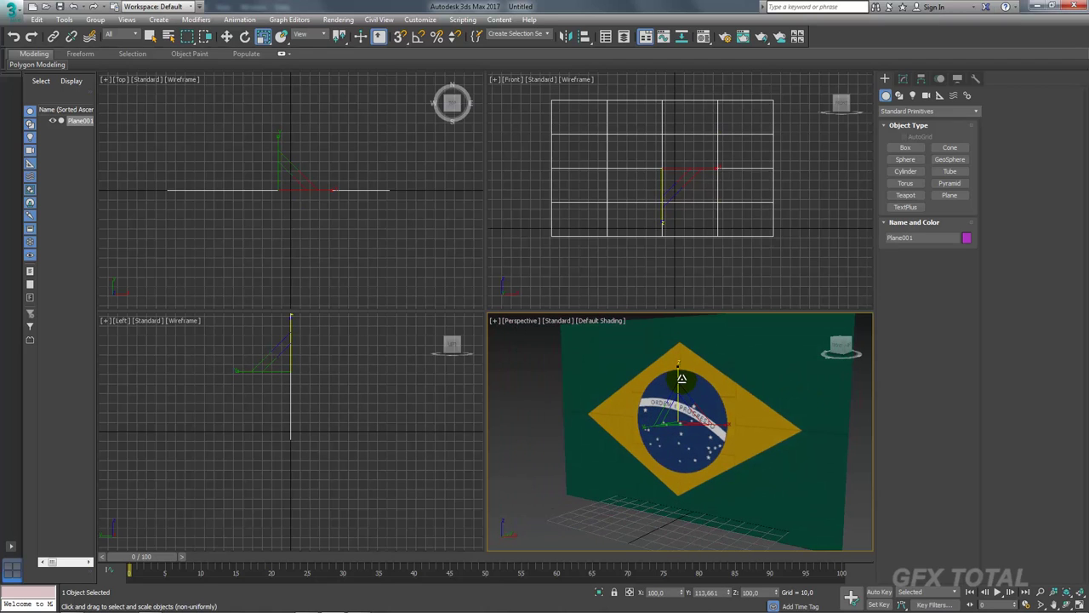
{"action": "middle_click_drag", "start_coordinate": [681, 377], "coordinate": [688, 402], "text": "alt"}
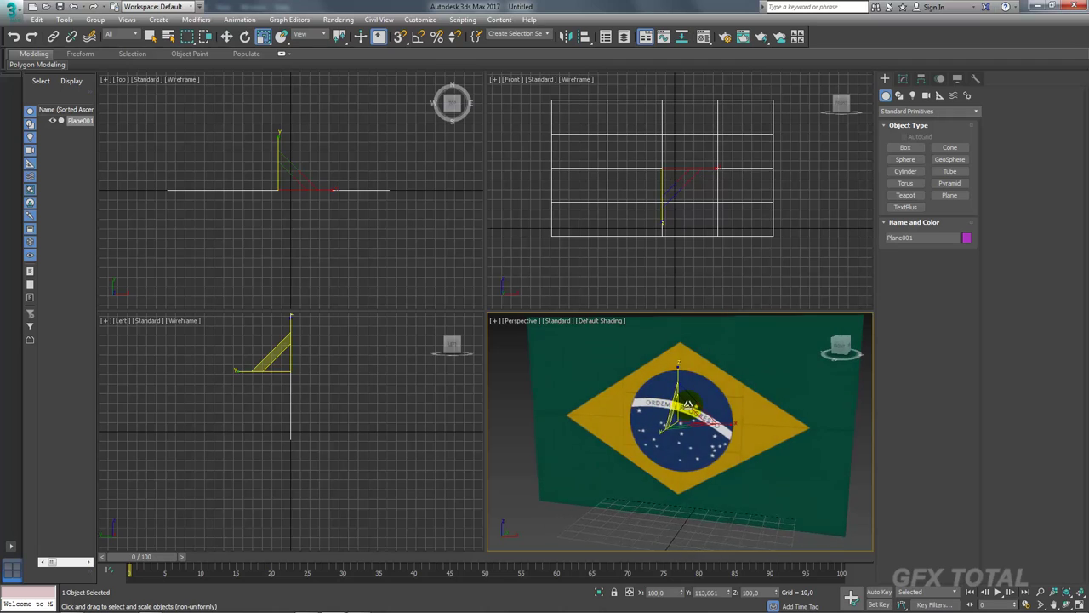
{"action": "key", "text": "w"}
{"action": "left_click_drag", "start_coordinate": [687, 401], "coordinate": [661, 383]}
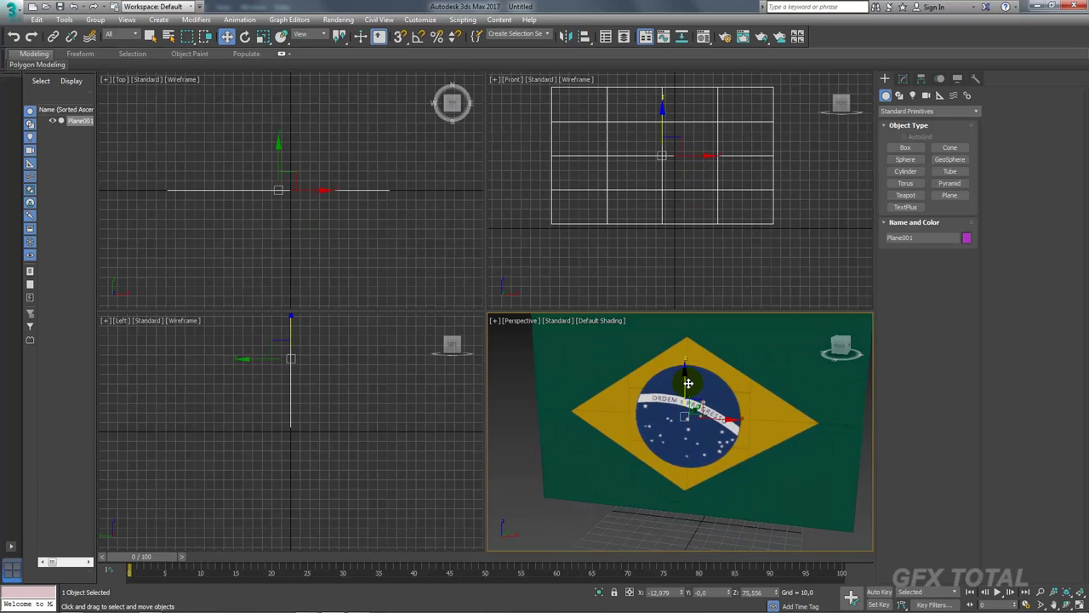
{"action": "left_click", "coordinate": [903, 78]}
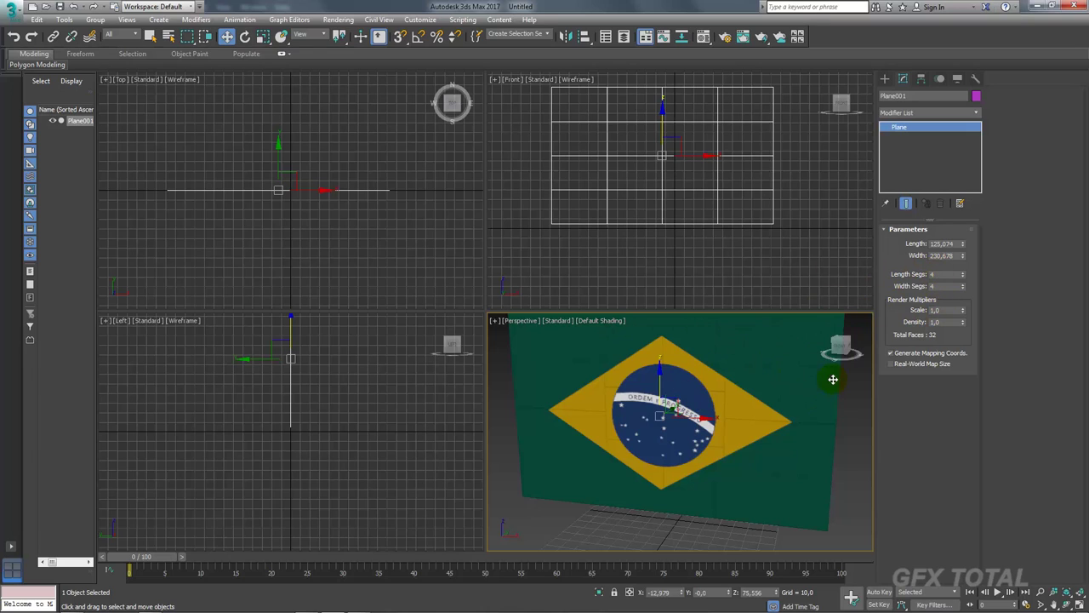
{"action": "middle_click_drag", "start_coordinate": [669, 401], "coordinate": [665, 402], "text": "alt"}
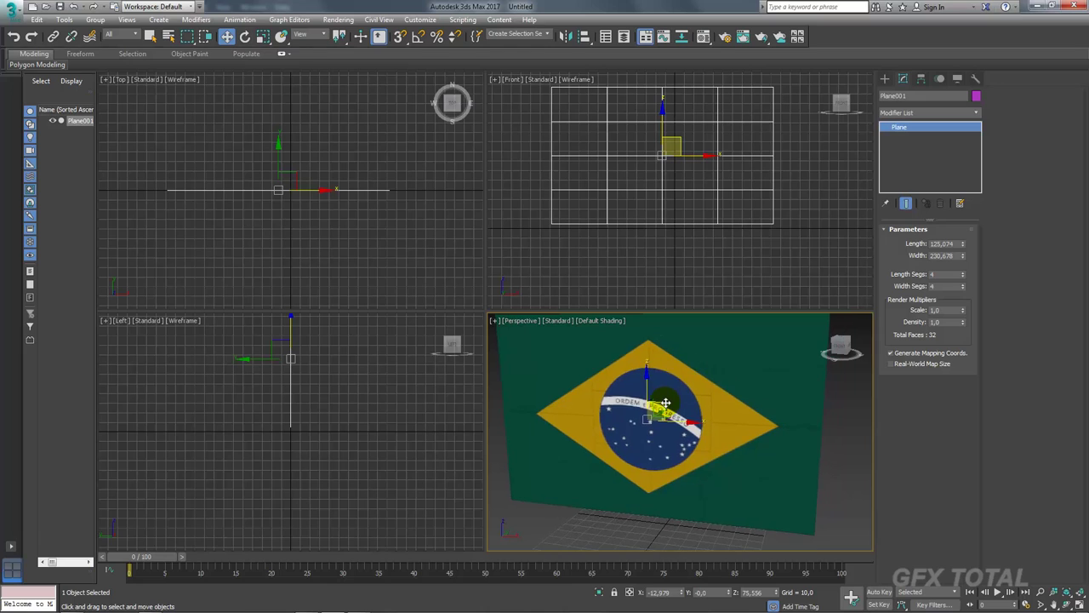
{"action": "scroll", "coordinate": [666, 401], "scroll_direction": "down", "scroll_amount": 4}
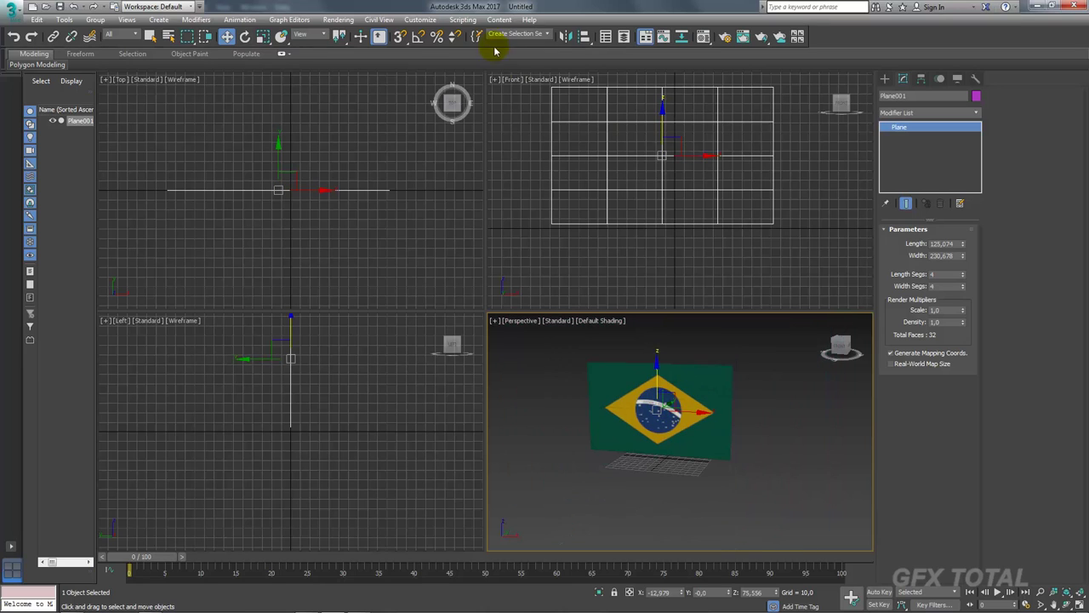
Set display units to Metric Centimeters and system units to 1 Unit = Centimeters
{"action": "left_click", "coordinate": [418, 20]}
{"action": "left_click", "coordinate": [451, 167]}
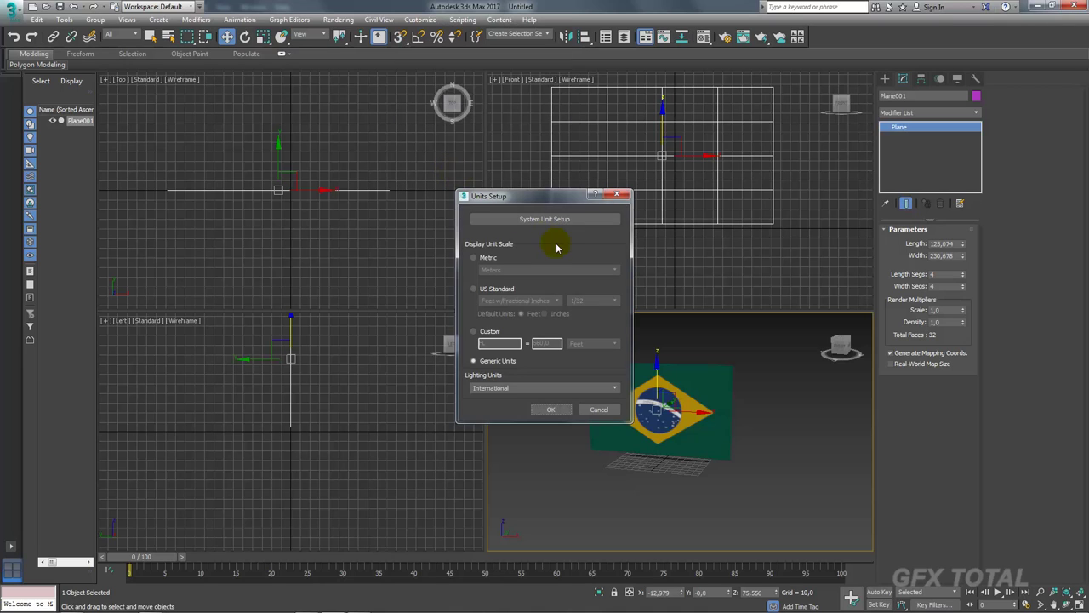
{"action": "left_click", "coordinate": [478, 259]}
{"action": "left_click", "coordinate": [509, 270]}
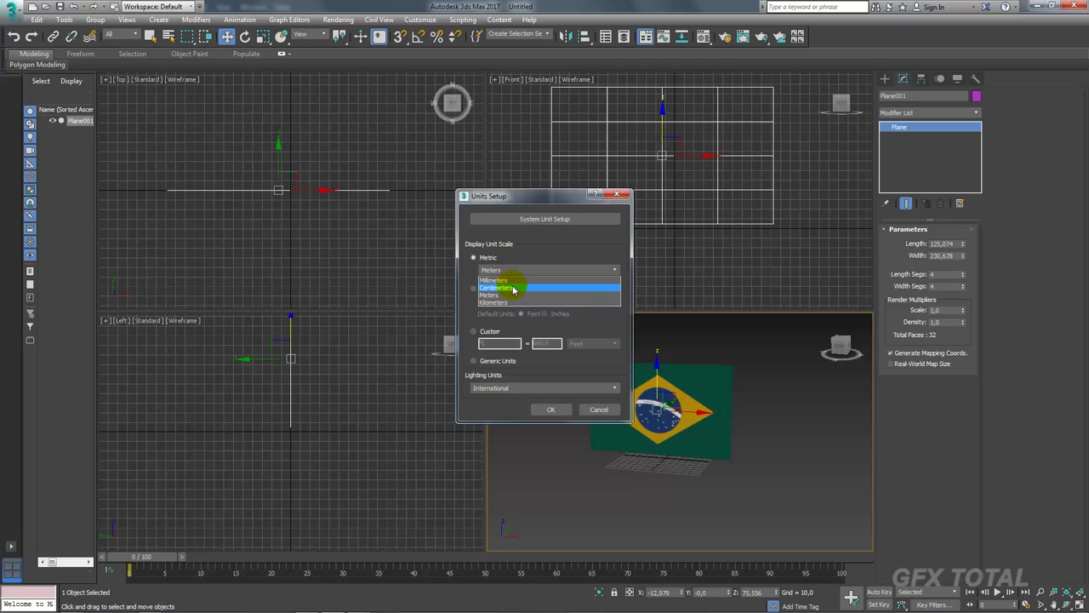
{"action": "left_click", "coordinate": [509, 287]}
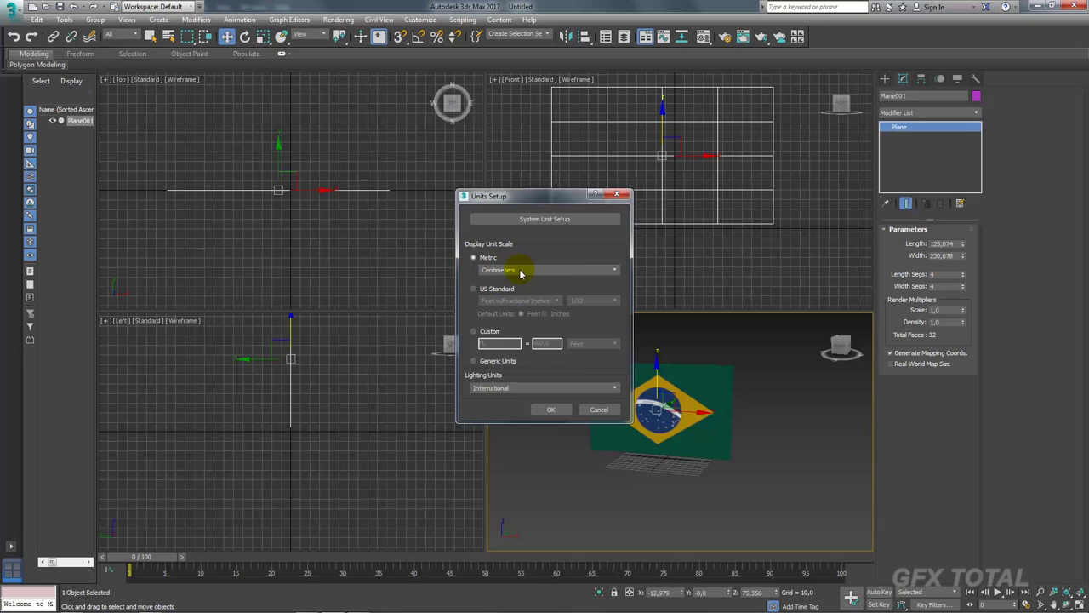
{"action": "left_click", "coordinate": [538, 219]}
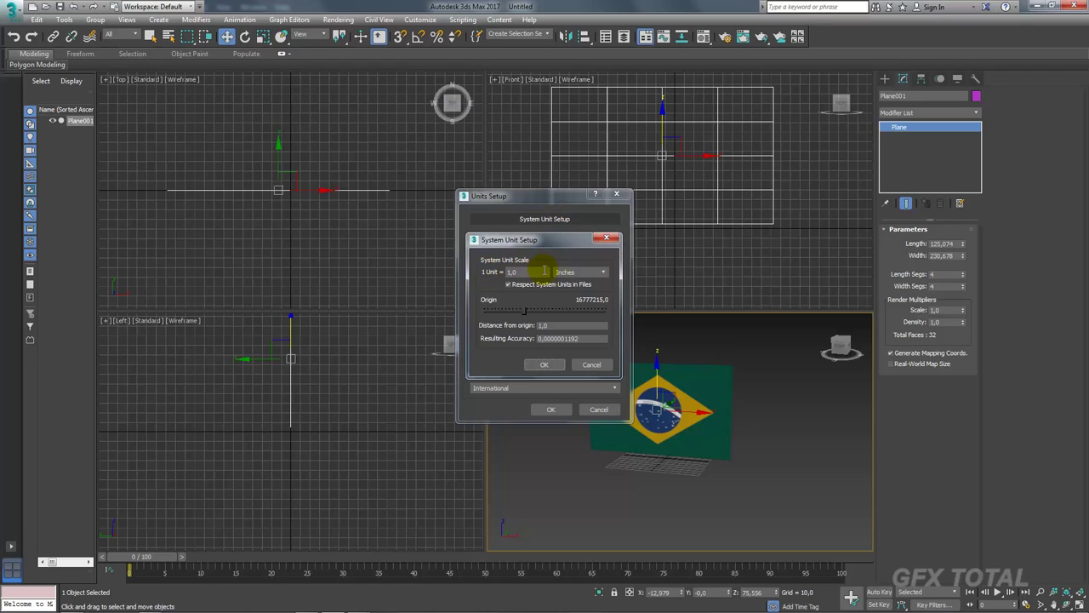
{"action": "double_click", "coordinate": [526, 273]}
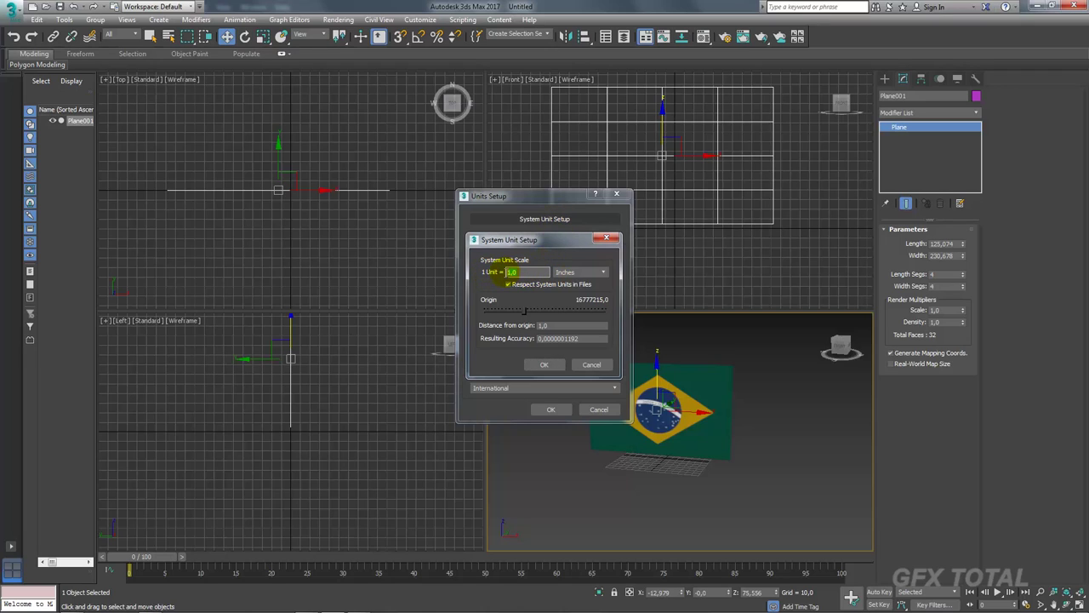
{"action": "left_click", "coordinate": [588, 273]}
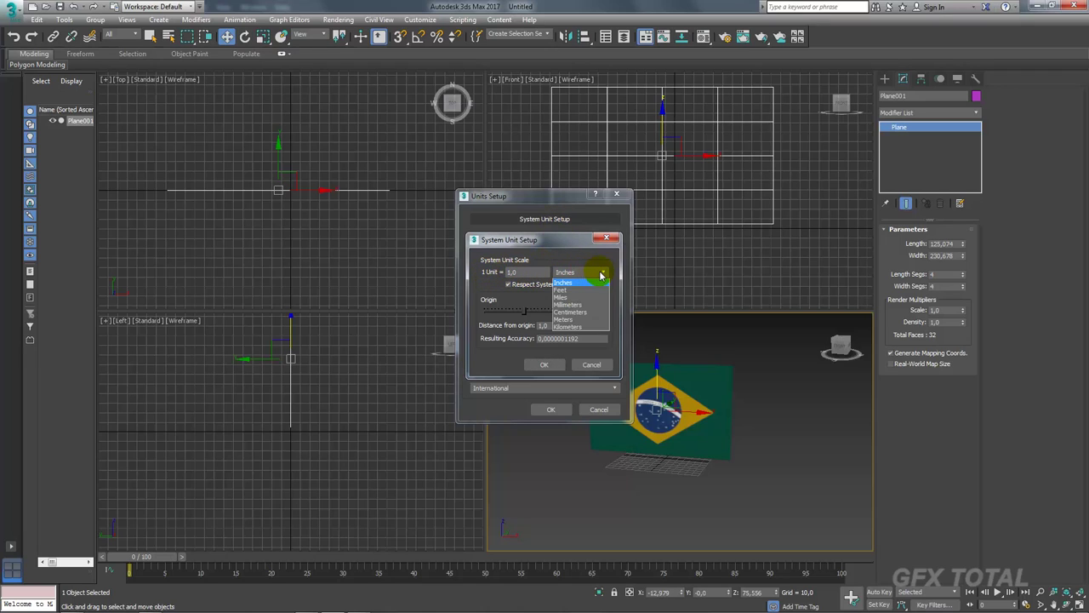
{"action": "left_click", "coordinate": [577, 314]}
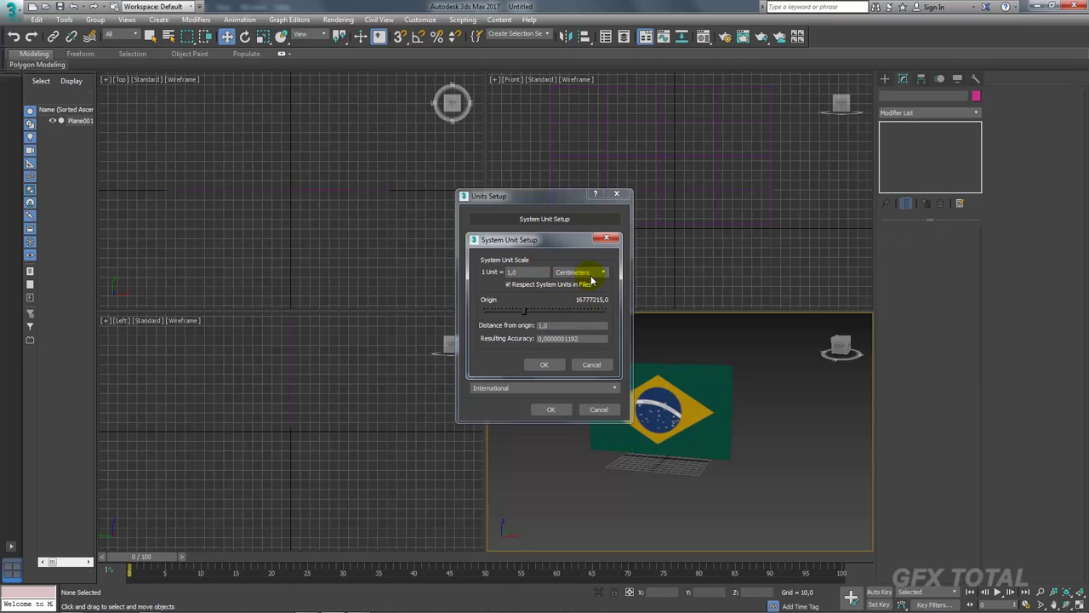
{"action": "left_click", "coordinate": [546, 366]}
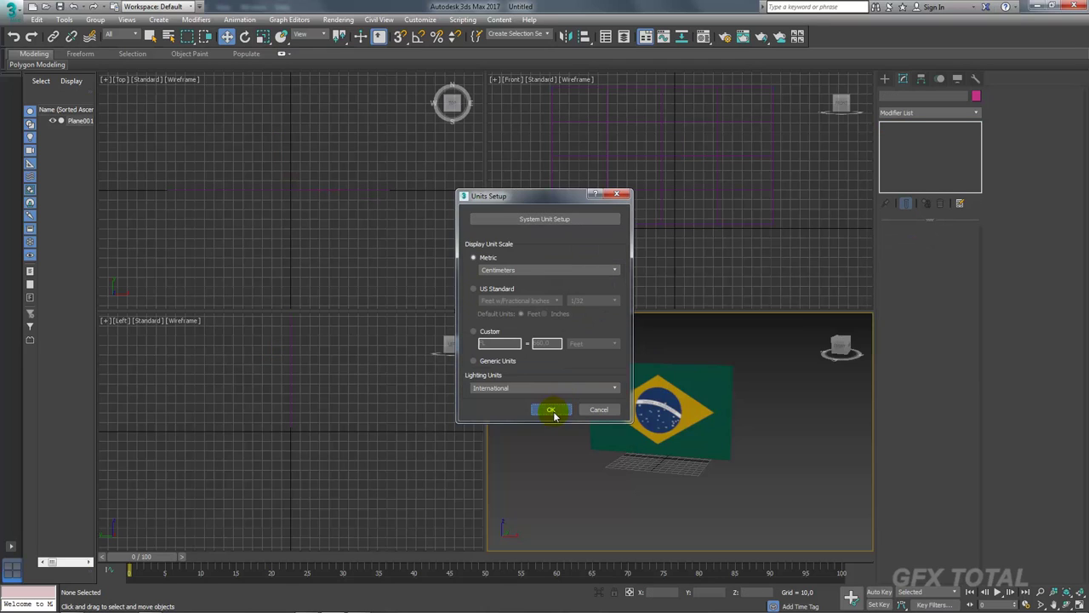
{"action": "key", "text": "Return"}
Reselect Plane001 and check its Length 125,074cm and Width 230,678cm
{"action": "left_click", "coordinate": [658, 402]}
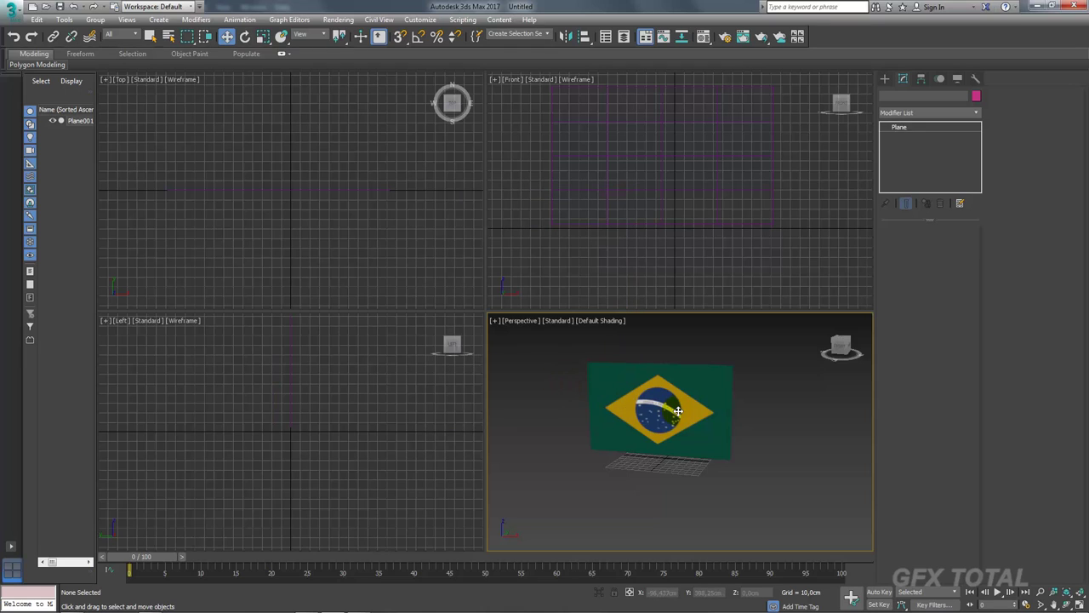
{"action": "scroll", "coordinate": [705, 411], "scroll_direction": "up", "scroll_amount": 3}
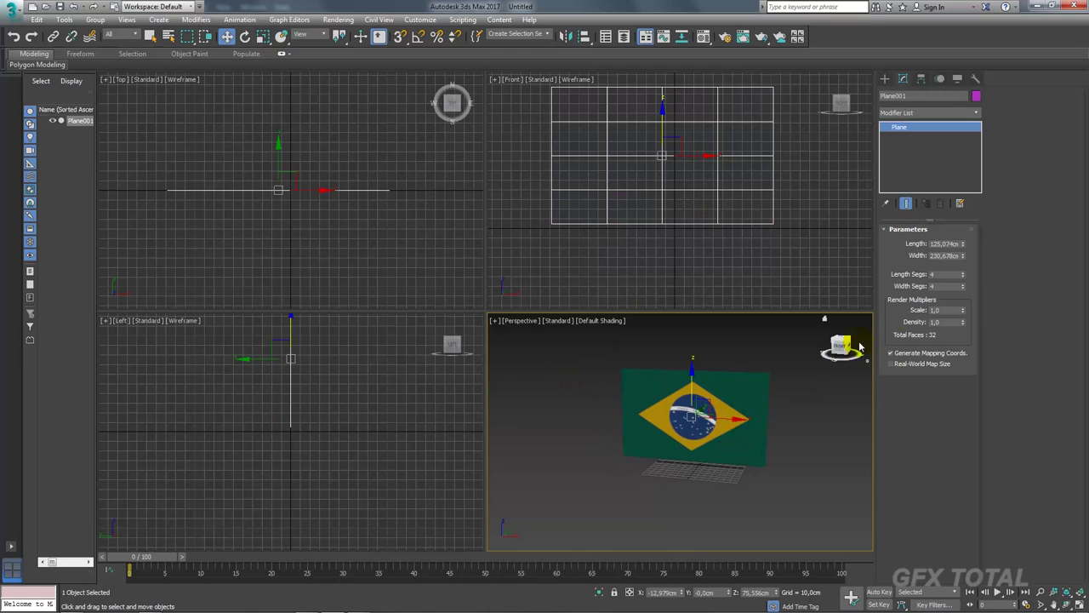
{"action": "double_click", "coordinate": [933, 243]}
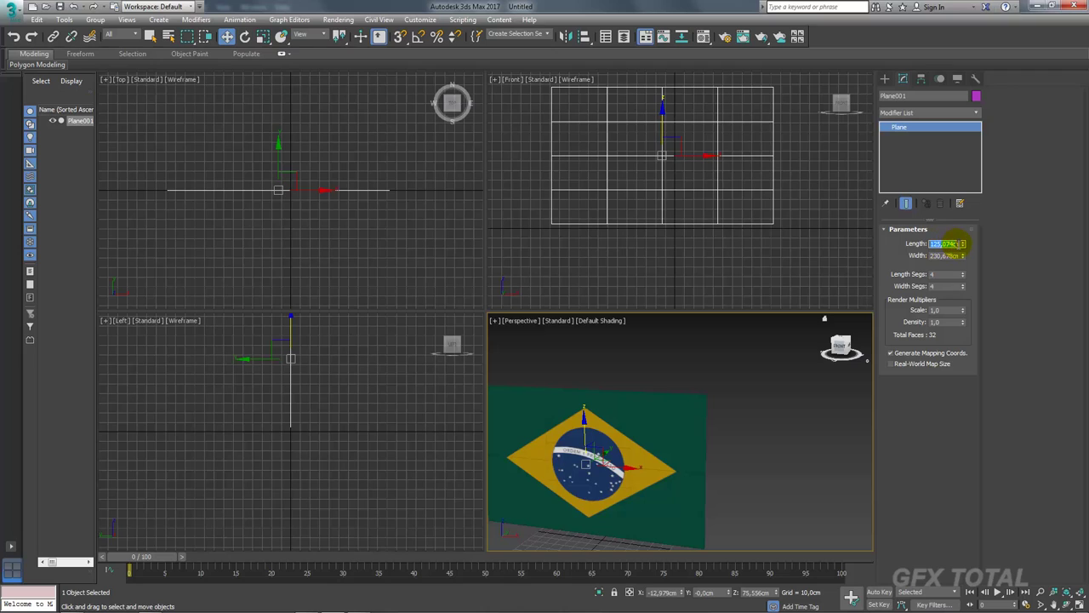
{"action": "double_click", "coordinate": [933, 256]}
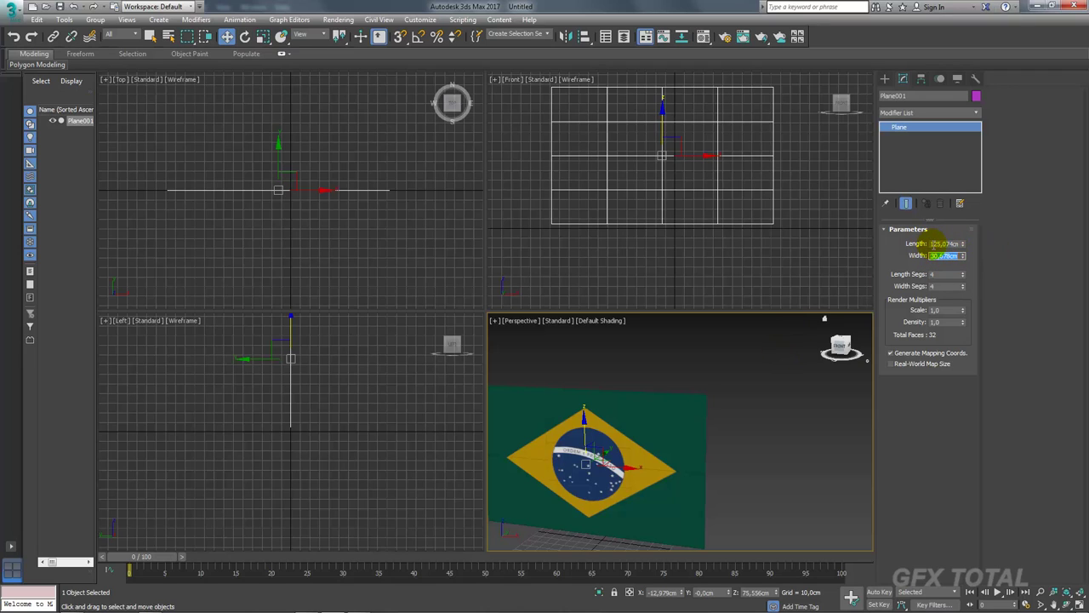
Raise Plane001 higher above the grid and maximize the Perspective viewport
{"action": "mouse_move", "coordinate": [675, 367]}
{"action": "middle_mouse_down", "text": "alt"}
{"action": "mouse_move", "coordinate": [679, 409]}
{"action": "mouse_move", "coordinate": [692, 370]}
{"action": "middle_mouse_up", "text": "alt"}
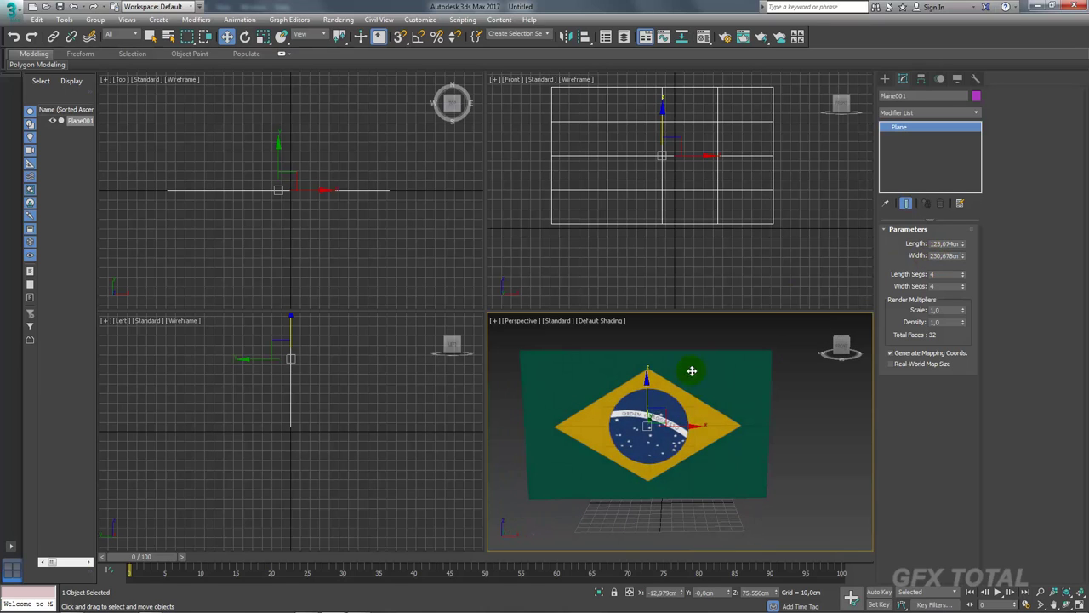
{"action": "left_click_drag", "start_coordinate": [651, 372], "coordinate": [655, 345]}
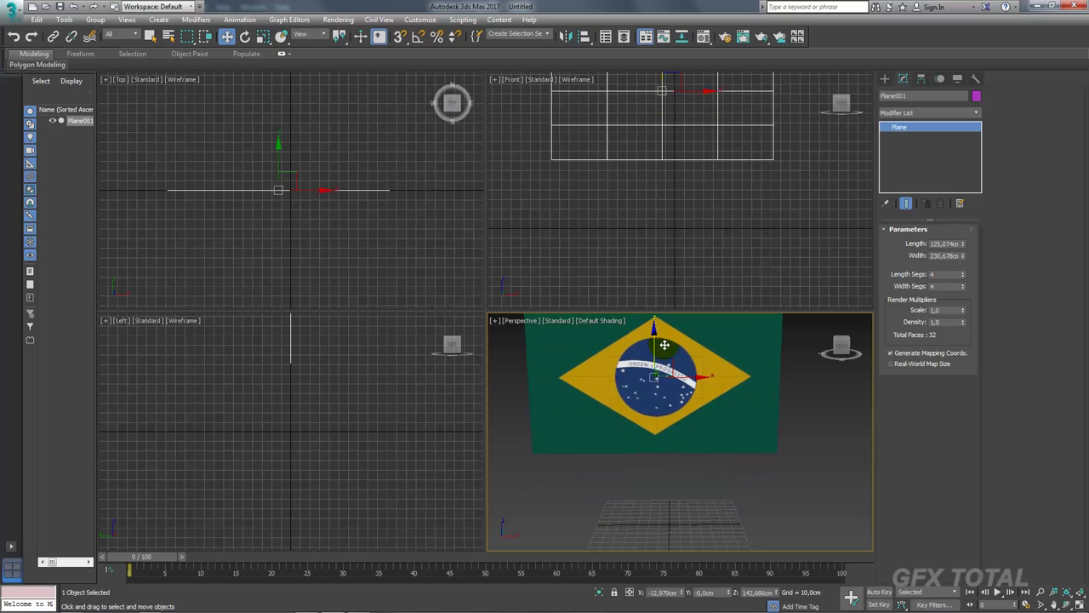
{"action": "scroll", "coordinate": [754, 443], "scroll_direction": "up", "scroll_amount": 3}
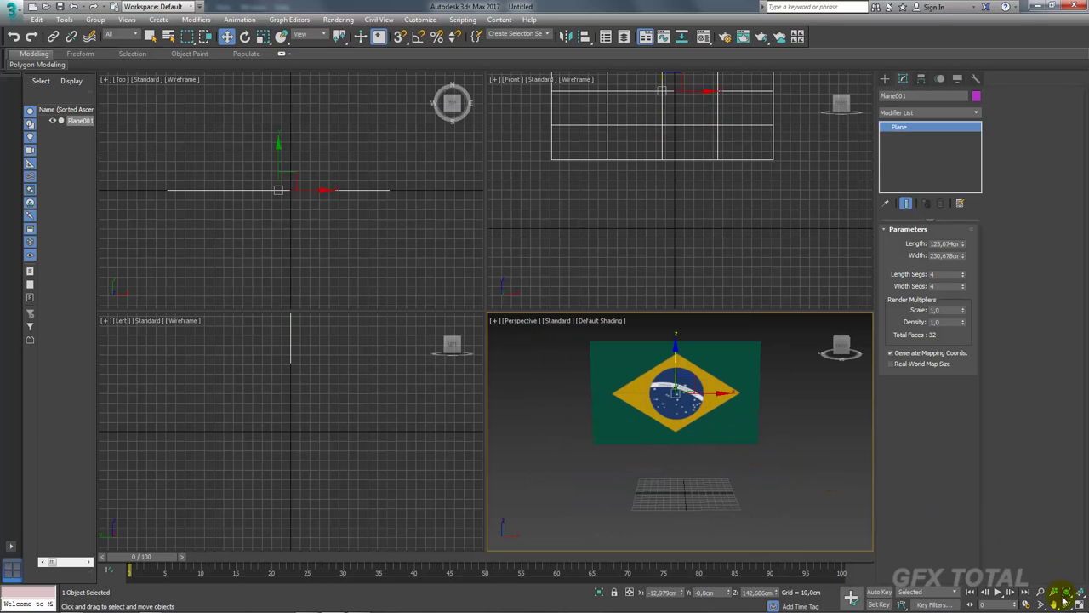
{"action": "left_click", "coordinate": [1079, 600]}
{"action": "mouse_move", "coordinate": [705, 382]}
{"action": "middle_mouse_down", "text": "alt"}
{"action": "mouse_move", "coordinate": [652, 369]}
{"action": "mouse_move", "coordinate": [468, 406]}
{"action": "mouse_move", "coordinate": [503, 394]}
{"action": "mouse_move", "coordinate": [632, 396]}
{"action": "mouse_move", "coordinate": [469, 399]}
{"action": "mouse_move", "coordinate": [581, 399]}
{"action": "mouse_move", "coordinate": [662, 426]}
{"action": "middle_mouse_up", "text": "alt"}
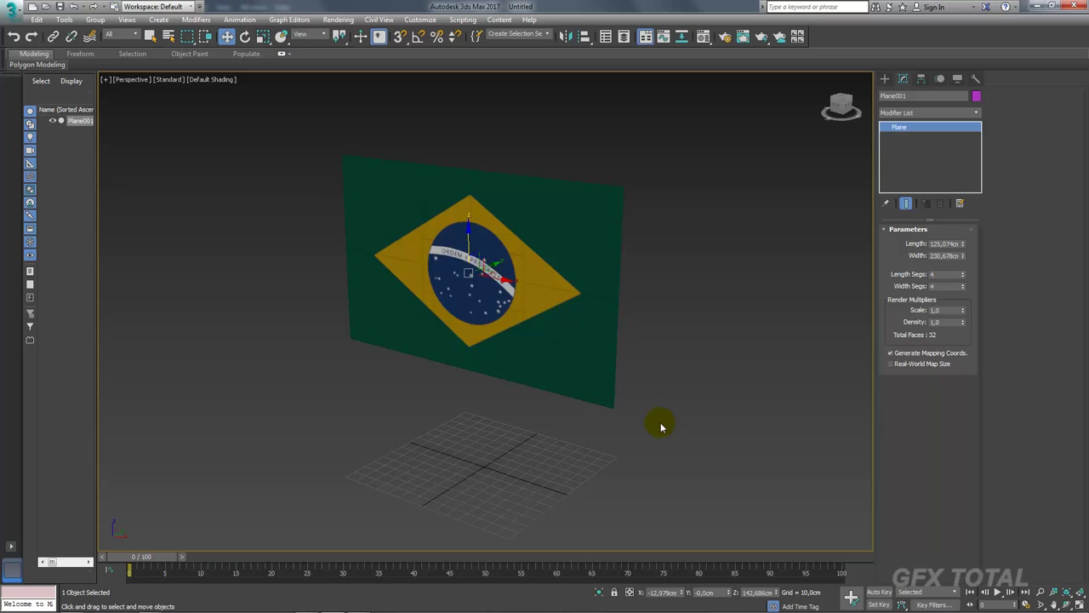
Test-render the flag with Force 2-Sided enabled in Render Setup, then turn Force 2-Sided off
{"action": "left_click", "coordinate": [726, 39]}
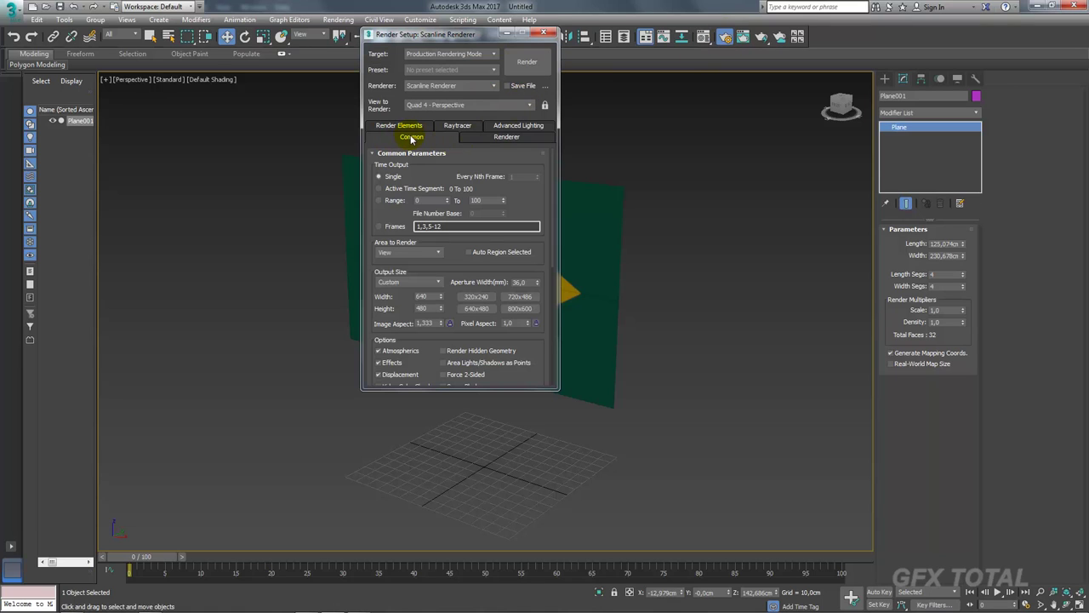
{"action": "scroll", "coordinate": [464, 255], "scroll_direction": "down", "scroll_amount": 5}
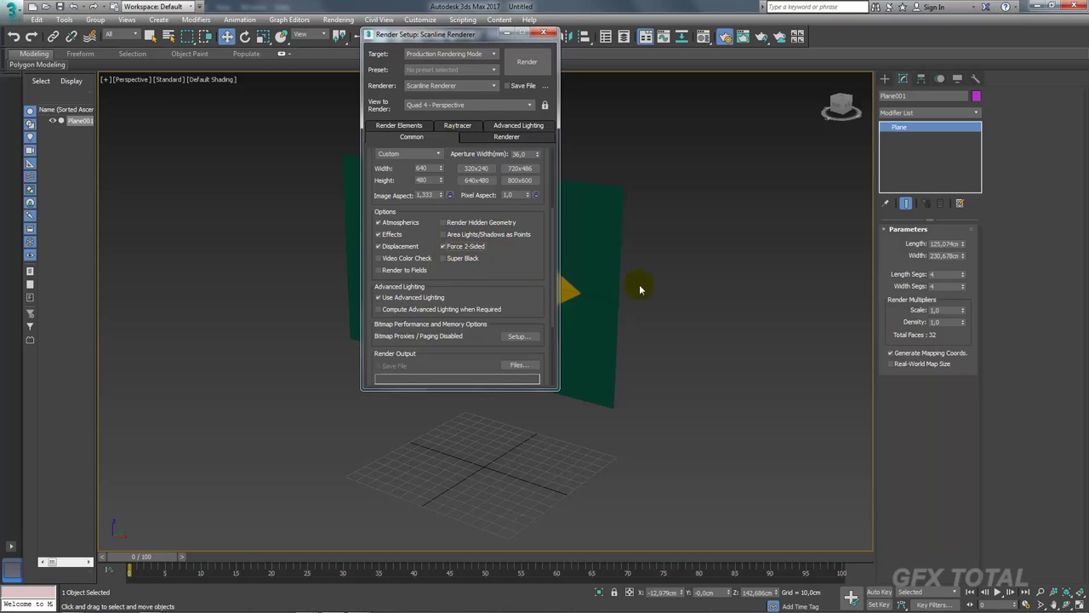
{"action": "left_click", "coordinate": [443, 245]}
{"action": "mouse_move", "coordinate": [517, 315]}
{"action": "middle_mouse_down", "text": "alt"}
{"action": "mouse_move", "coordinate": [636, 311]}
{"action": "mouse_move", "coordinate": [554, 308]}
{"action": "mouse_move", "coordinate": [740, 100]}
{"action": "middle_mouse_up", "text": "alt"}
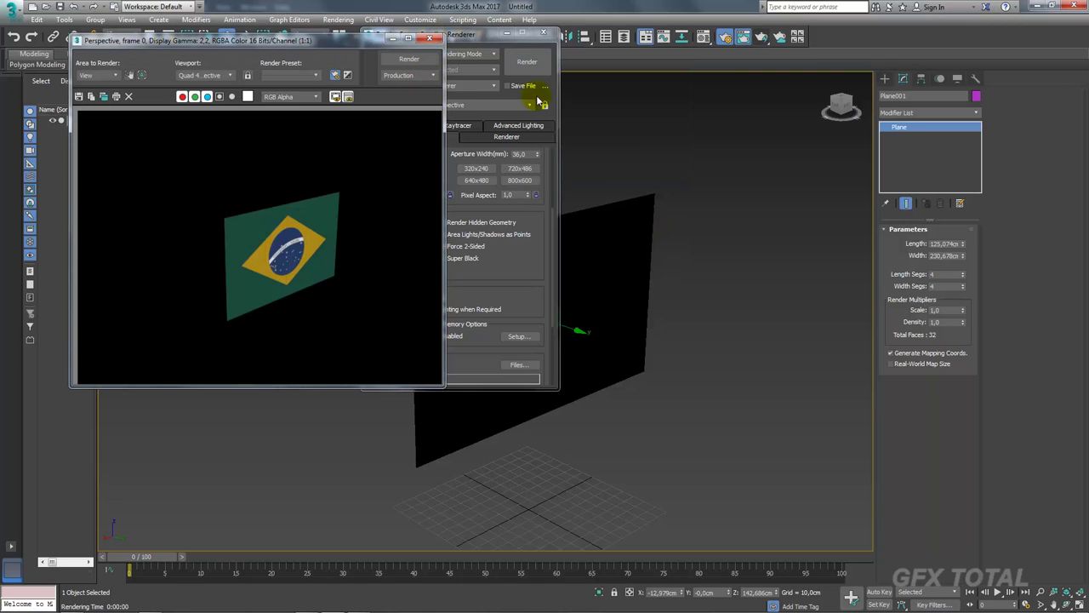
{"action": "left_click", "coordinate": [434, 40]}
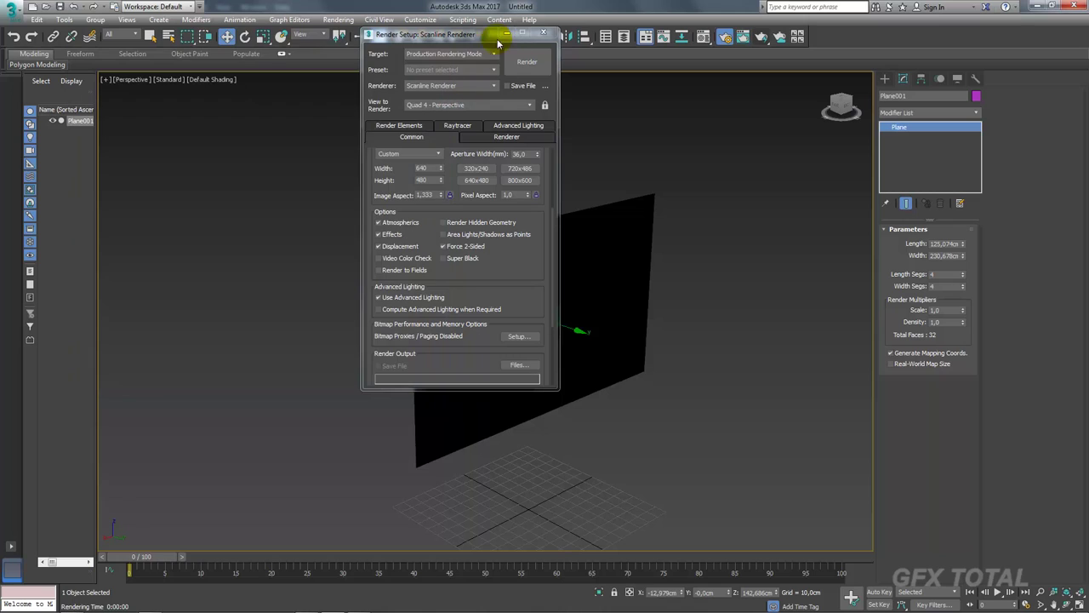
{"action": "left_click", "coordinate": [445, 245]}
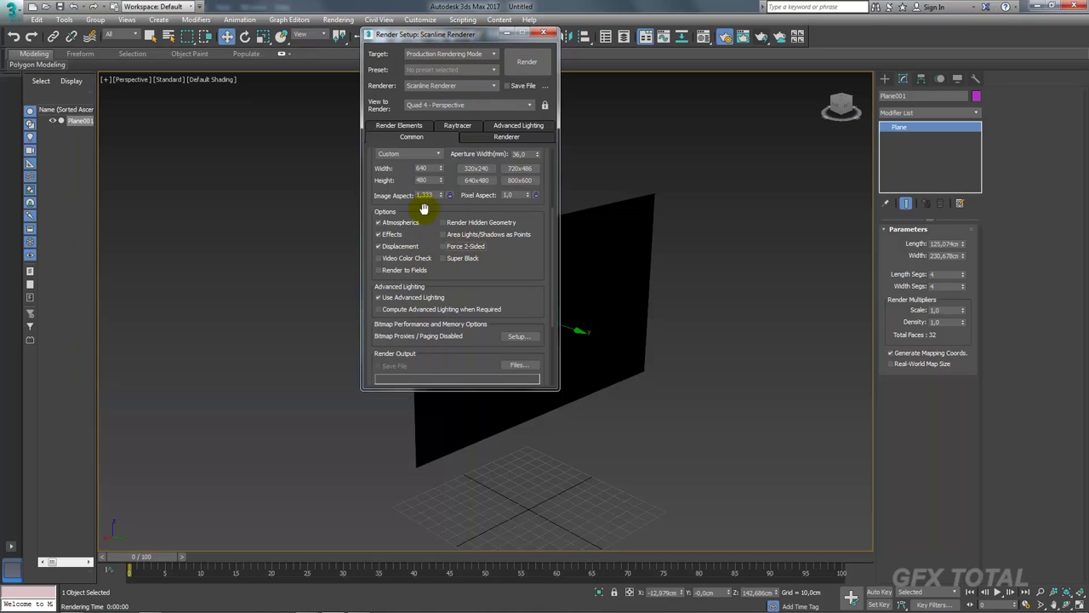
{"action": "scroll", "coordinate": [522, 280], "scroll_direction": "up", "scroll_amount": 3}
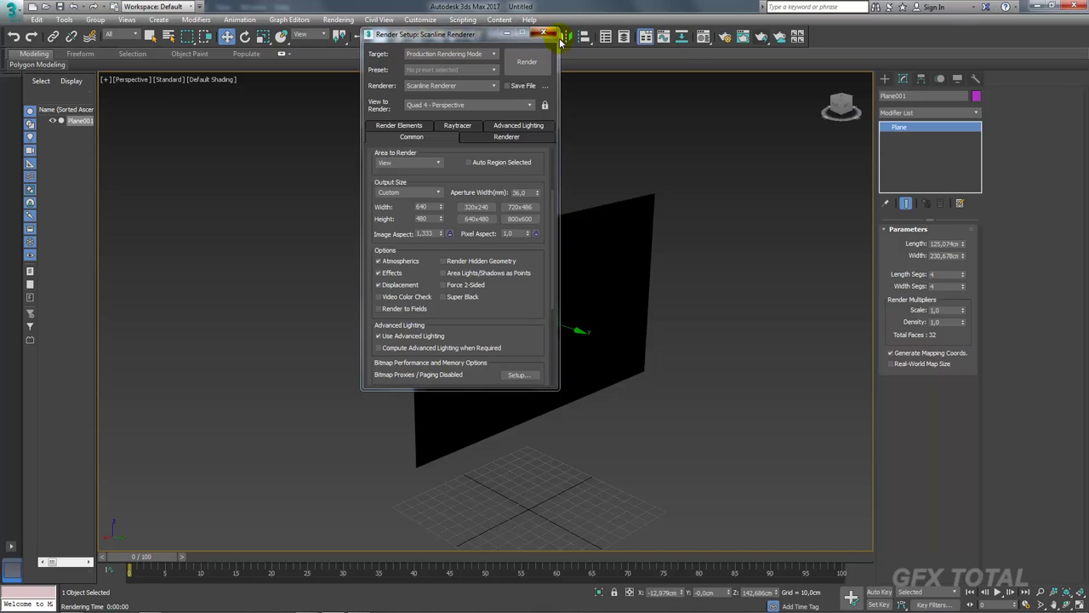
Close Render Setup and pick the flag plane's Material #25 into the first Material Editor slot
{"action": "left_click", "coordinate": [703, 39]}
{"action": "left_click_drag", "start_coordinate": [678, 200], "coordinate": [487, 245]}
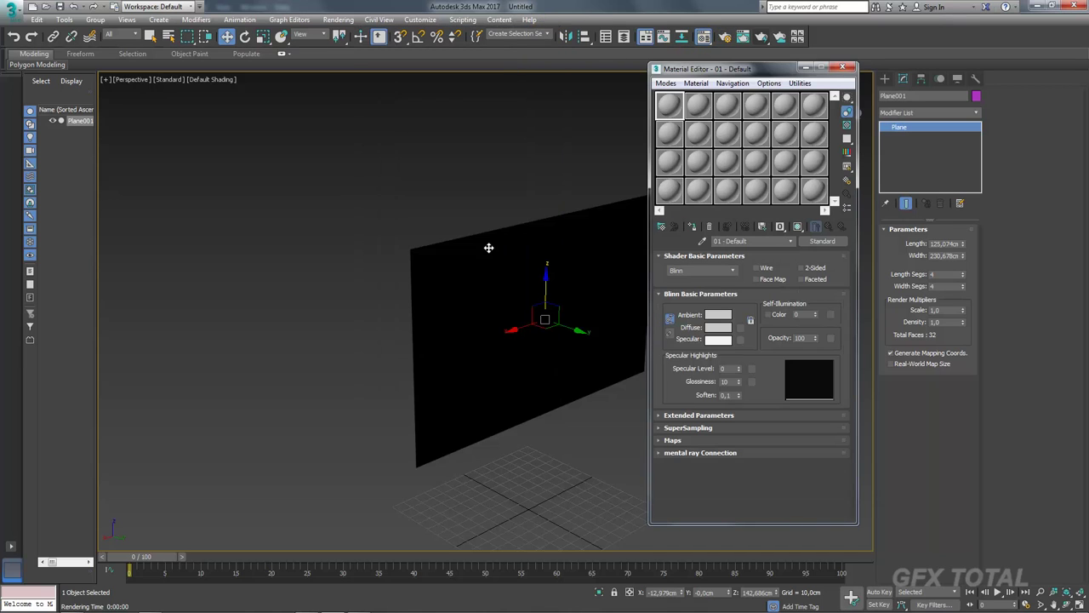
{"action": "left_click", "coordinate": [702, 241]}
{"action": "left_click", "coordinate": [584, 231]}
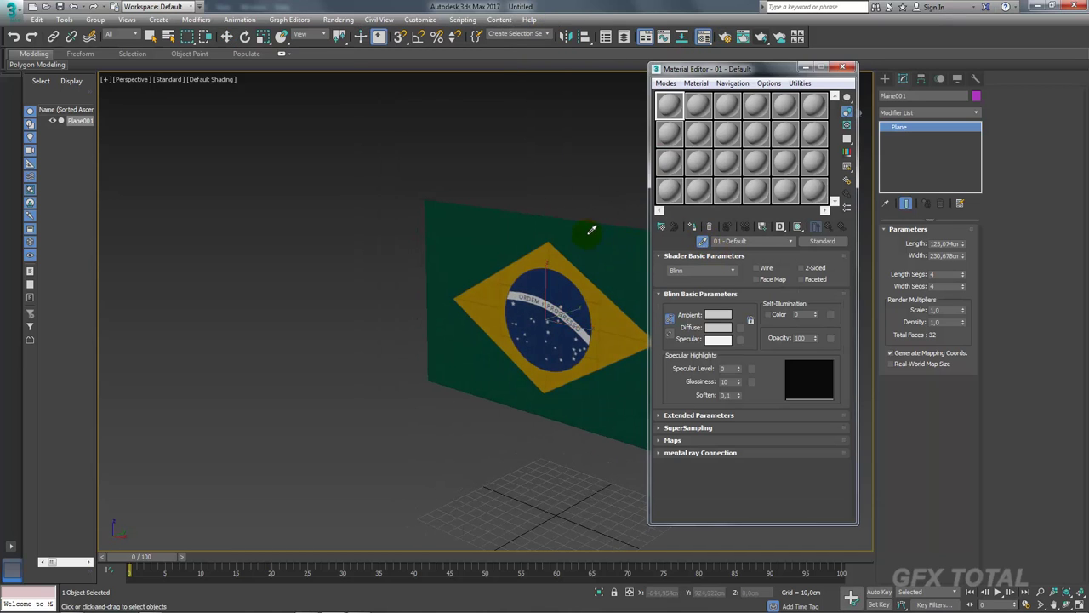
Leave Material #25's 2-Sided option off, move the flag plane left, and select slot 2
{"action": "middle_click_drag", "start_coordinate": [637, 238], "coordinate": [594, 183]}
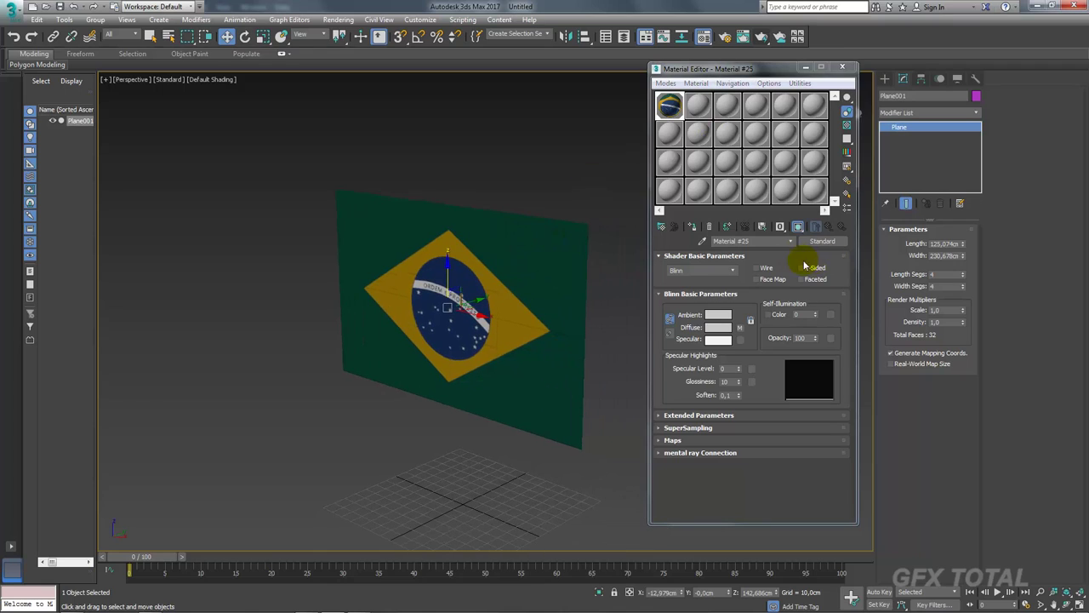
{"action": "left_click", "coordinate": [802, 267]}
{"action": "left_click", "coordinate": [671, 106]}
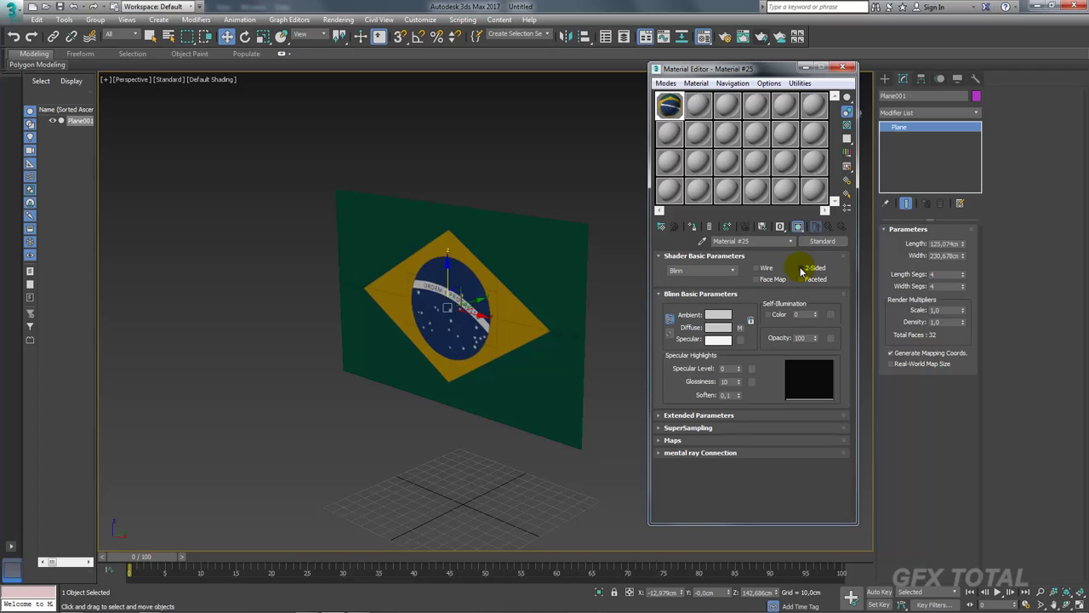
{"action": "left_click", "coordinate": [801, 269]}
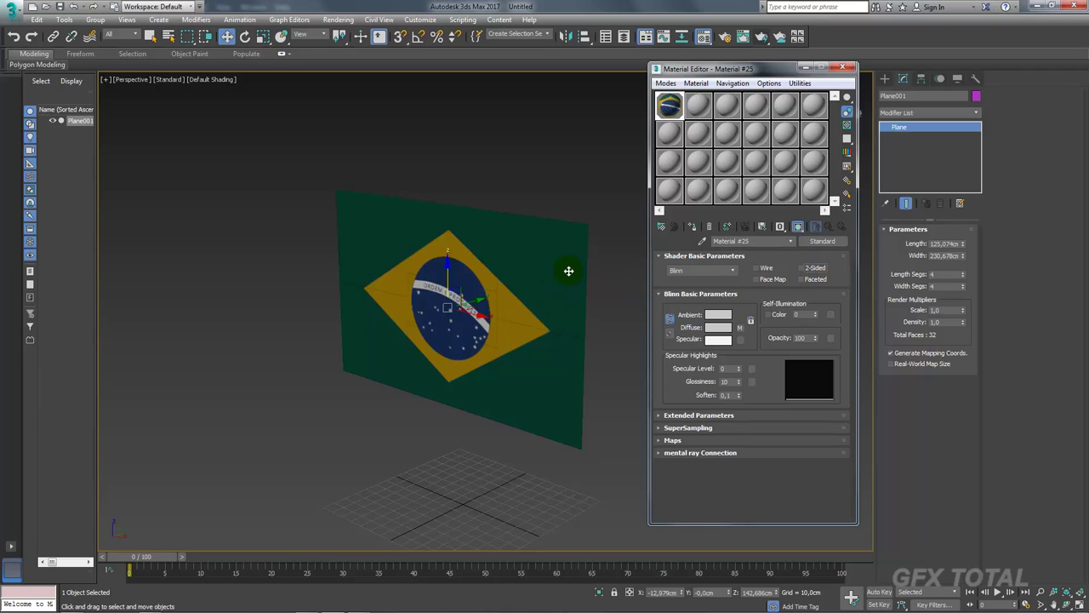
{"action": "left_click_drag", "start_coordinate": [569, 270], "coordinate": [508, 271]}
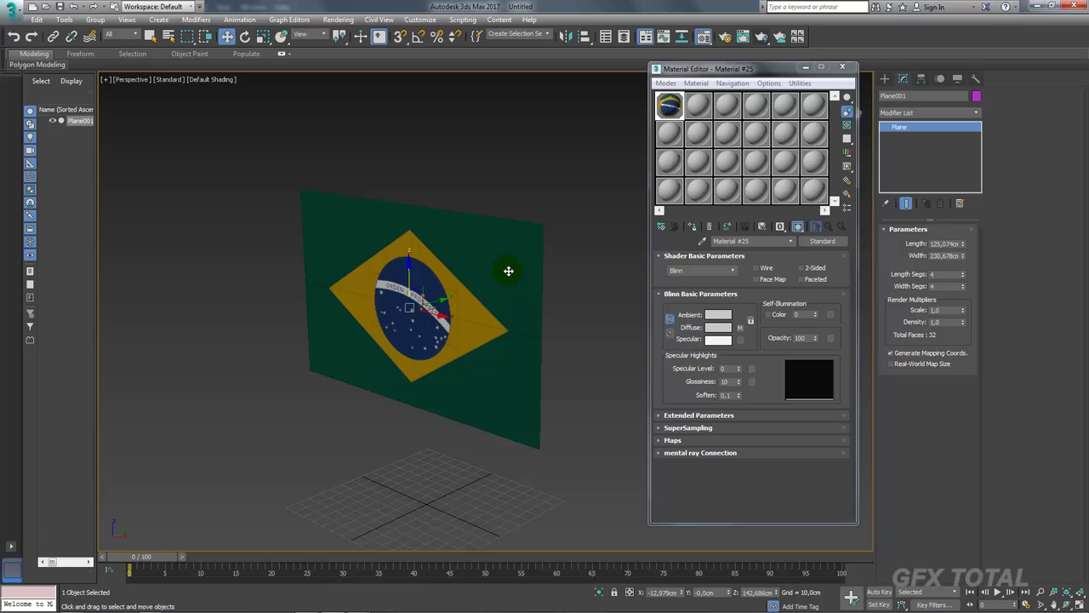
{"action": "left_click", "coordinate": [696, 105]}
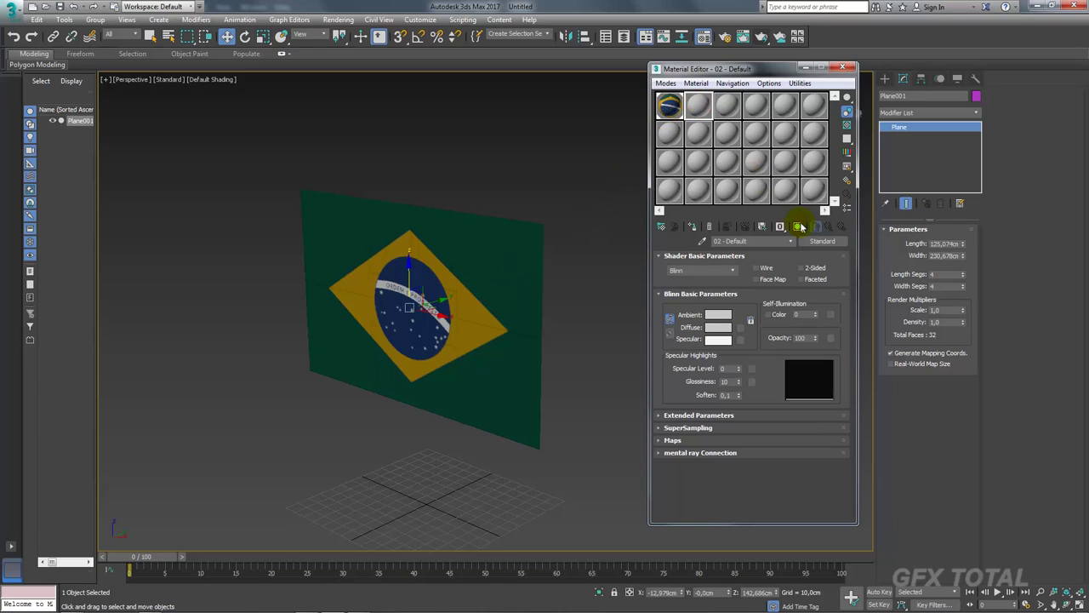
Change slot 2 to a Double Sided material, keeping the old material as a sub-material
{"action": "left_click", "coordinate": [822, 243]}
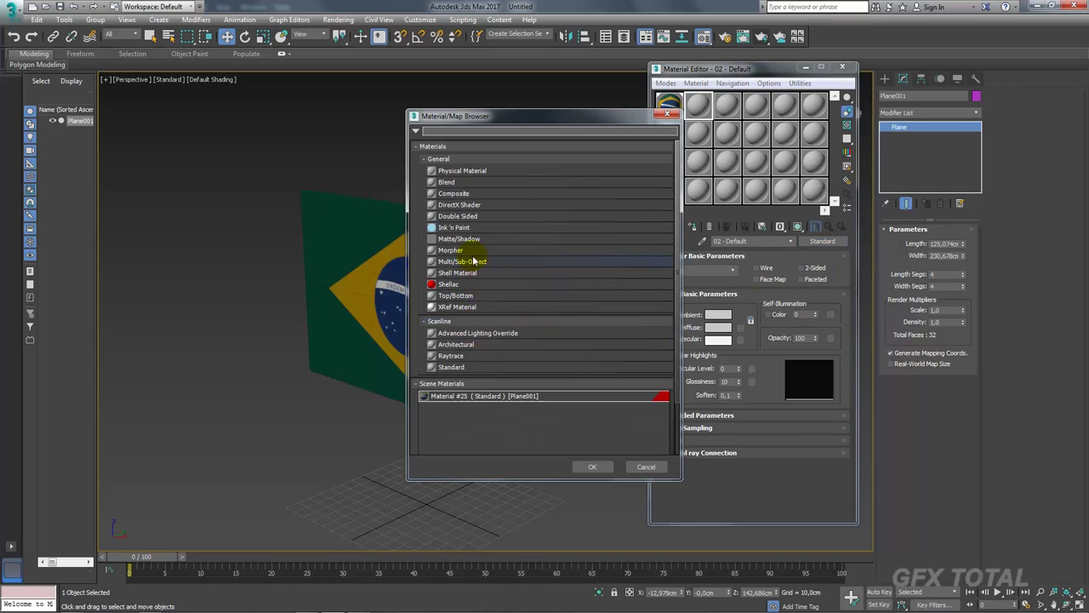
{"action": "left_click", "coordinate": [469, 217]}
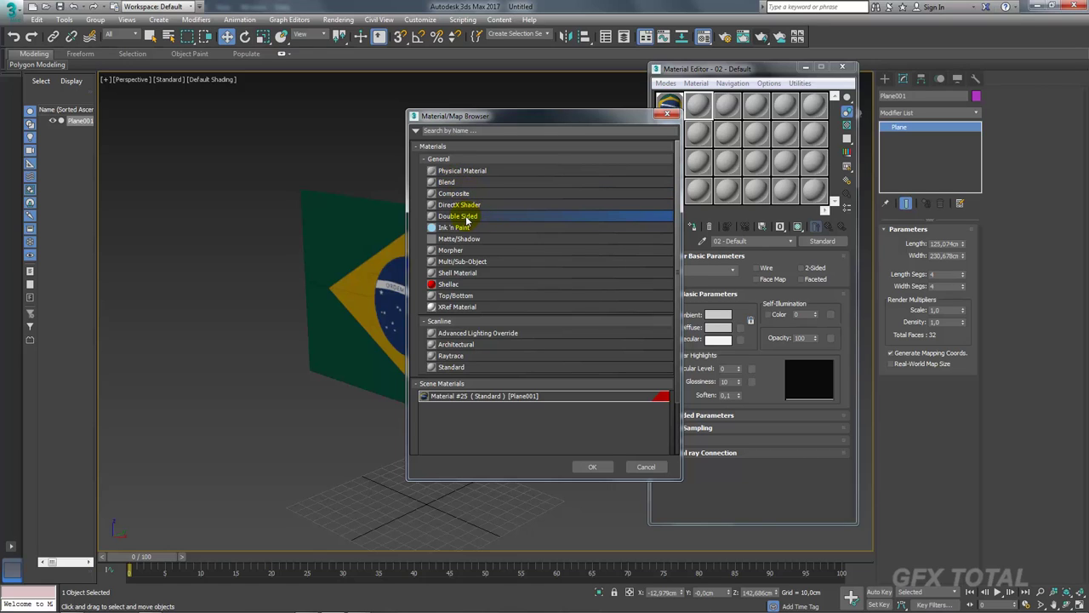
{"action": "double_click", "coordinate": [466, 218]}
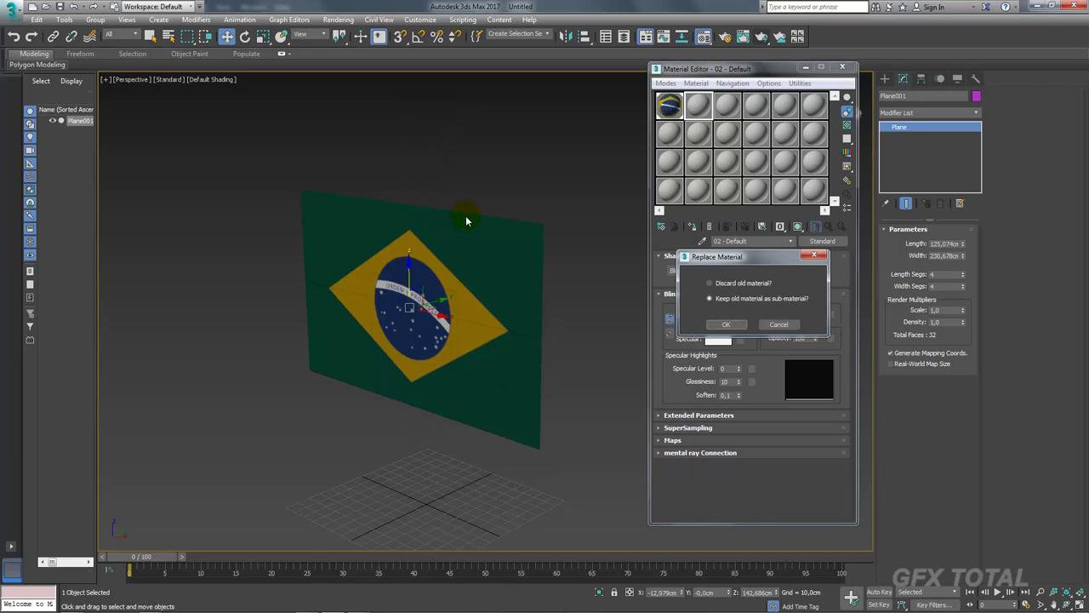
{"action": "left_click", "coordinate": [728, 324]}
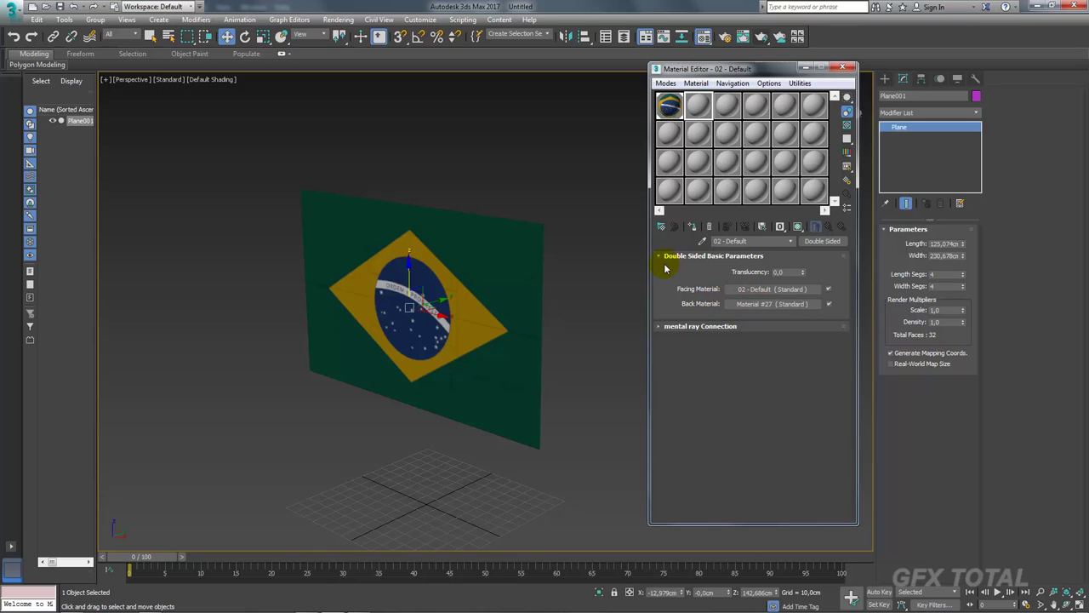
Place the flag material (Material #25) in the Double Sided material's Facing slot
{"action": "mouse_move", "coordinate": [618, 284]}
{"action": "middle_mouse_down", "text": "alt"}
{"action": "mouse_move", "coordinate": [506, 284]}
{"action": "mouse_move", "coordinate": [596, 275]}
{"action": "middle_mouse_up", "text": "alt"}
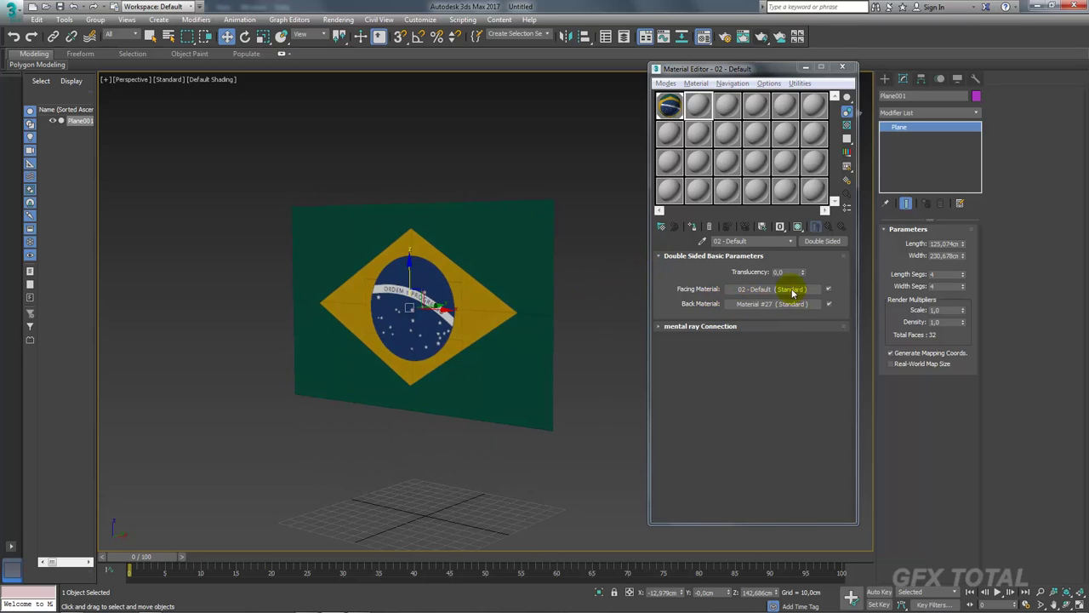
{"action": "left_click_drag", "start_coordinate": [668, 105], "coordinate": [759, 294]}
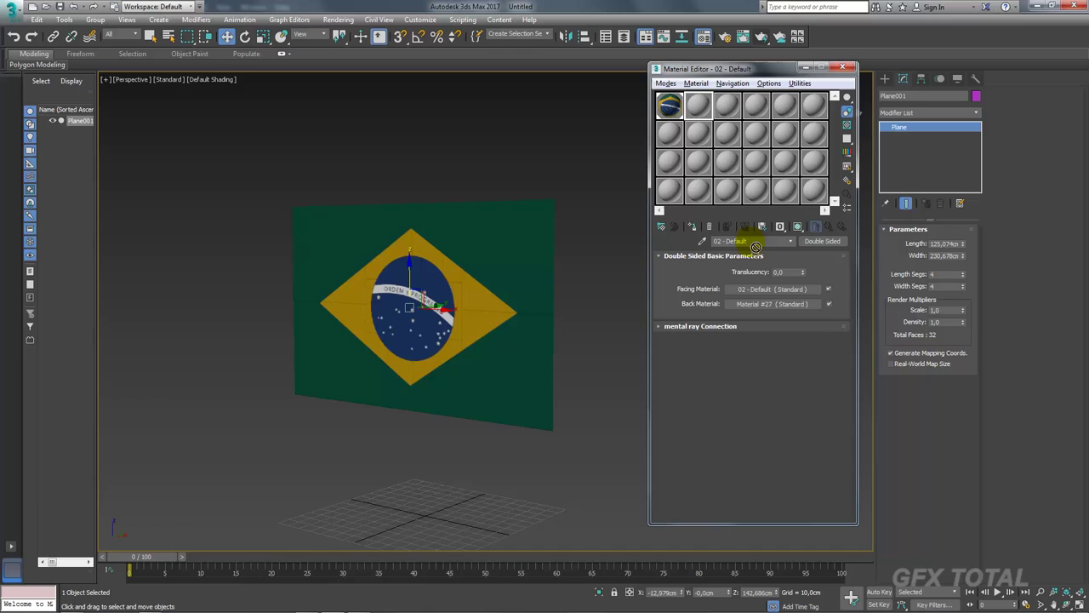
{"action": "left_click", "coordinate": [759, 295]}
{"action": "left_click", "coordinate": [728, 330]}
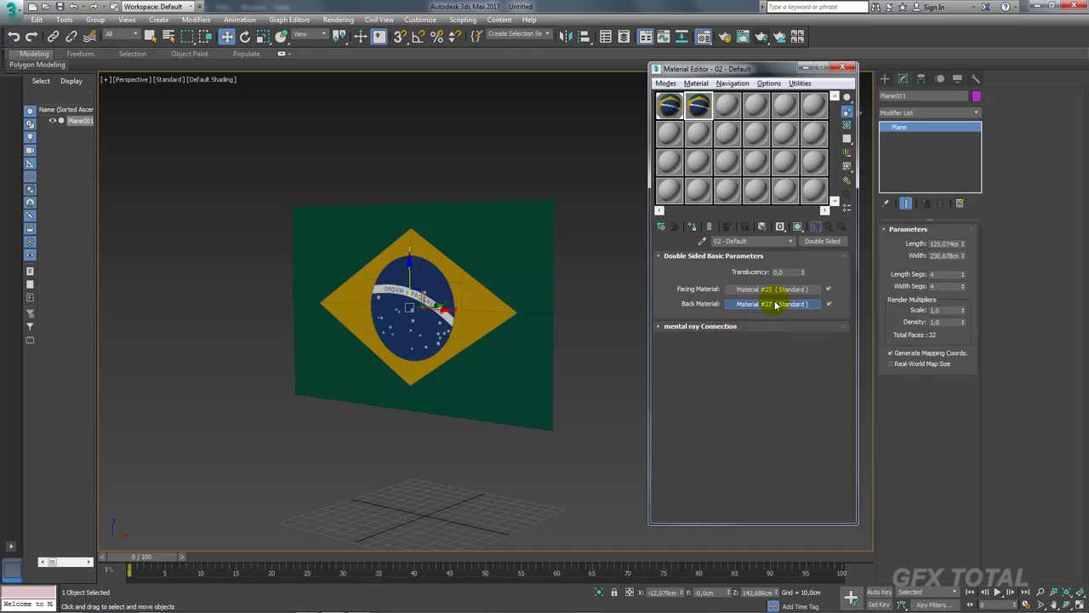
Set the back material's Diffuse colour to a deep yellow
{"action": "left_click", "coordinate": [774, 303]}
{"action": "left_click", "coordinate": [719, 327]}
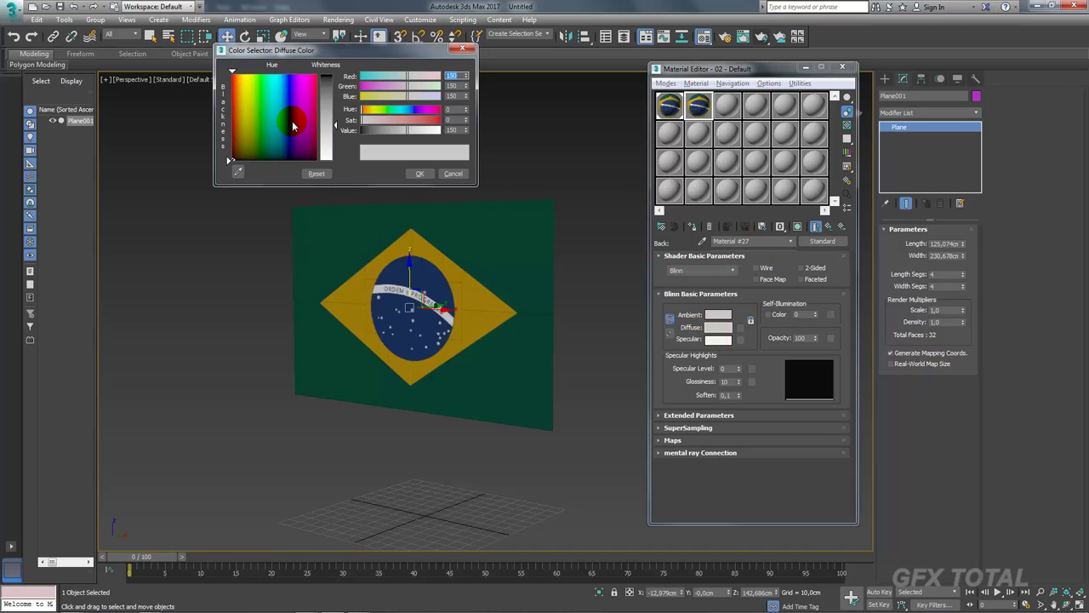
{"action": "mouse_move", "coordinate": [290, 114]}
{"action": "left_mouse_down"}
{"action": "mouse_move", "coordinate": [306, 117]}
{"action": "mouse_move", "coordinate": [243, 93]}
{"action": "left_mouse_up"}
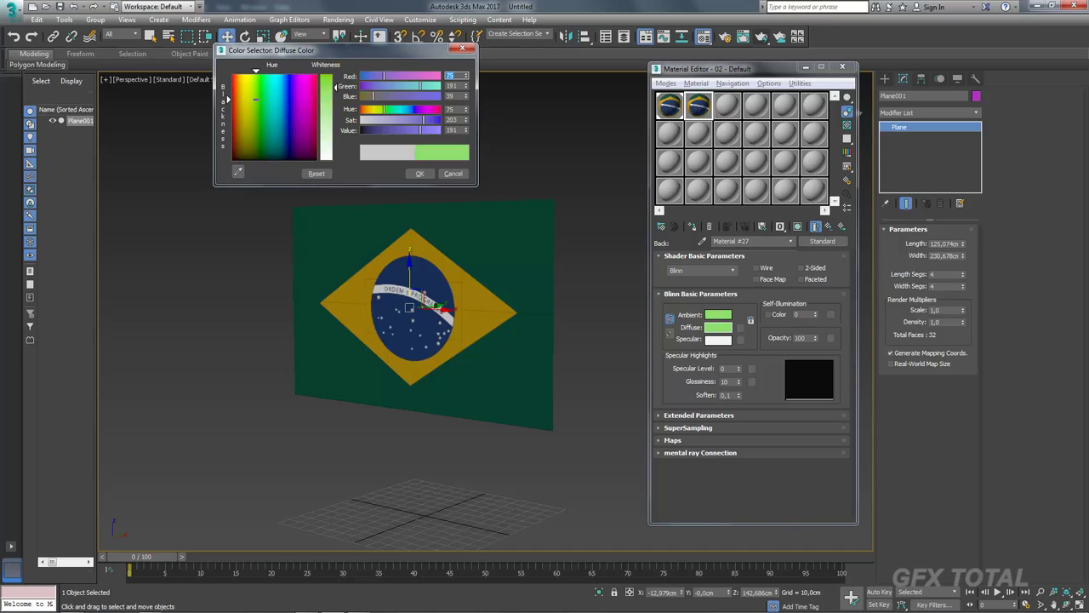
{"action": "left_click_drag", "start_coordinate": [425, 130], "coordinate": [435, 120]}
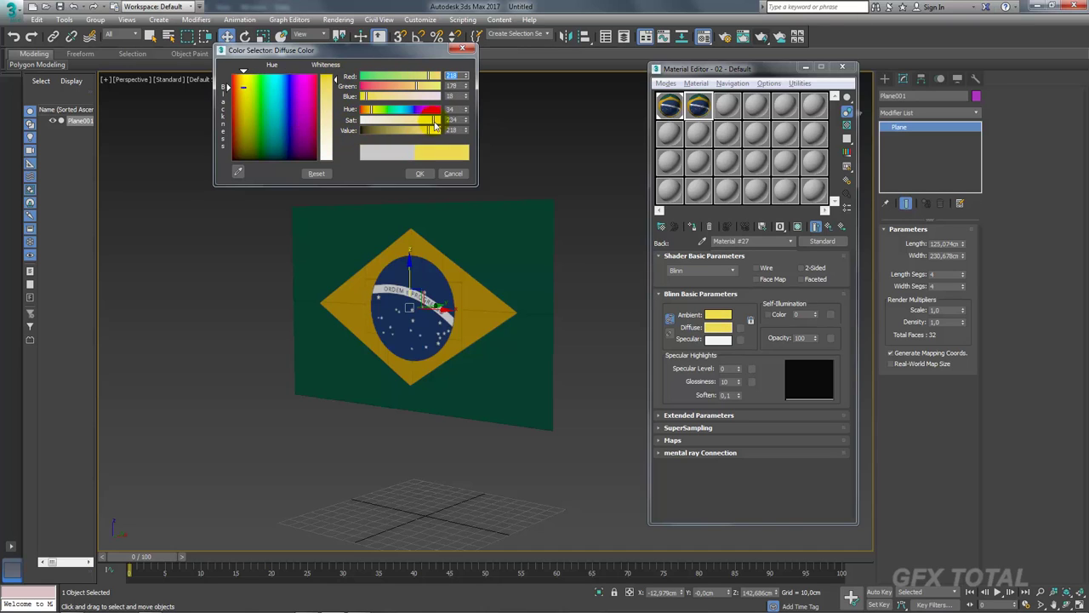
{"action": "left_click", "coordinate": [426, 174]}
{"action": "mouse_move", "coordinate": [583, 280]}
{"action": "middle_mouse_down", "text": "alt"}
{"action": "mouse_move", "coordinate": [436, 284]}
{"action": "mouse_move", "coordinate": [499, 291]}
{"action": "middle_mouse_up", "text": "alt"}
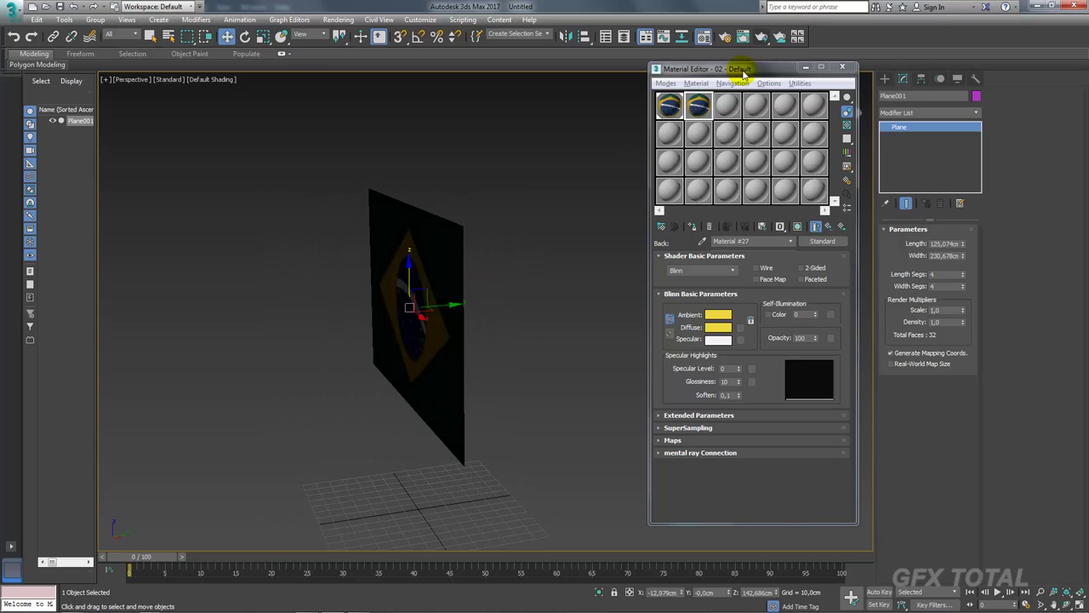
Test-render the flag, then re-render it from another orbited angle
{"action": "left_click", "coordinate": [763, 37]}
{"action": "middle_click_drag", "start_coordinate": [578, 345], "coordinate": [512, 291], "text": "alt"}
{"action": "left_click", "coordinate": [409, 60]}
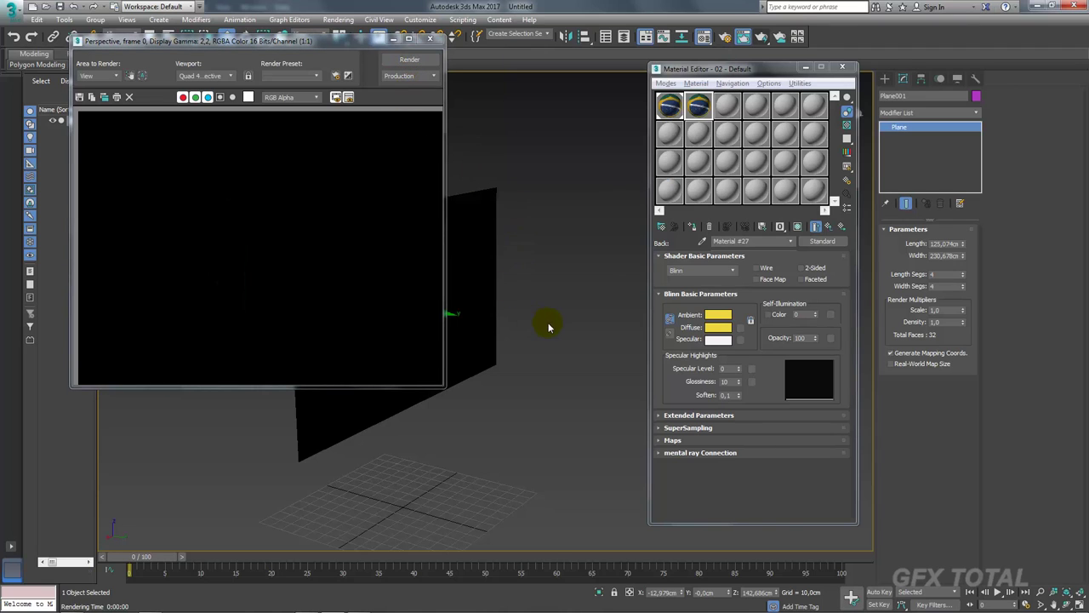
{"action": "mouse_move", "coordinate": [549, 327]}
{"action": "middle_mouse_down", "text": "alt"}
{"action": "mouse_move", "coordinate": [603, 312]}
{"action": "mouse_move", "coordinate": [647, 255]}
{"action": "middle_mouse_up", "text": "alt"}
Apply the material to the flag plane and render its back side
{"action": "left_click_drag", "start_coordinate": [697, 103], "coordinate": [551, 252]}
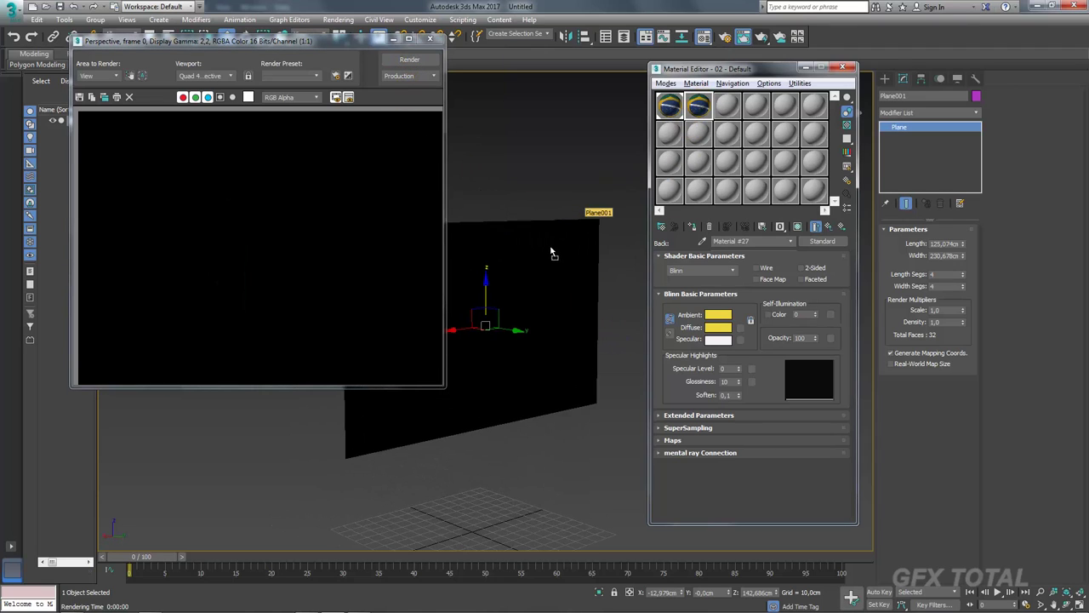
{"action": "mouse_move", "coordinate": [564, 272]}
{"action": "middle_mouse_down", "text": "alt"}
{"action": "mouse_move", "coordinate": [676, 262]}
{"action": "mouse_move", "coordinate": [591, 275]}
{"action": "mouse_move", "coordinate": [621, 247]}
{"action": "mouse_move", "coordinate": [530, 267]}
{"action": "mouse_move", "coordinate": [545, 247]}
{"action": "middle_mouse_up", "text": "alt"}
{"action": "left_click", "coordinate": [760, 37]}
{"action": "left_click", "coordinate": [760, 37]}
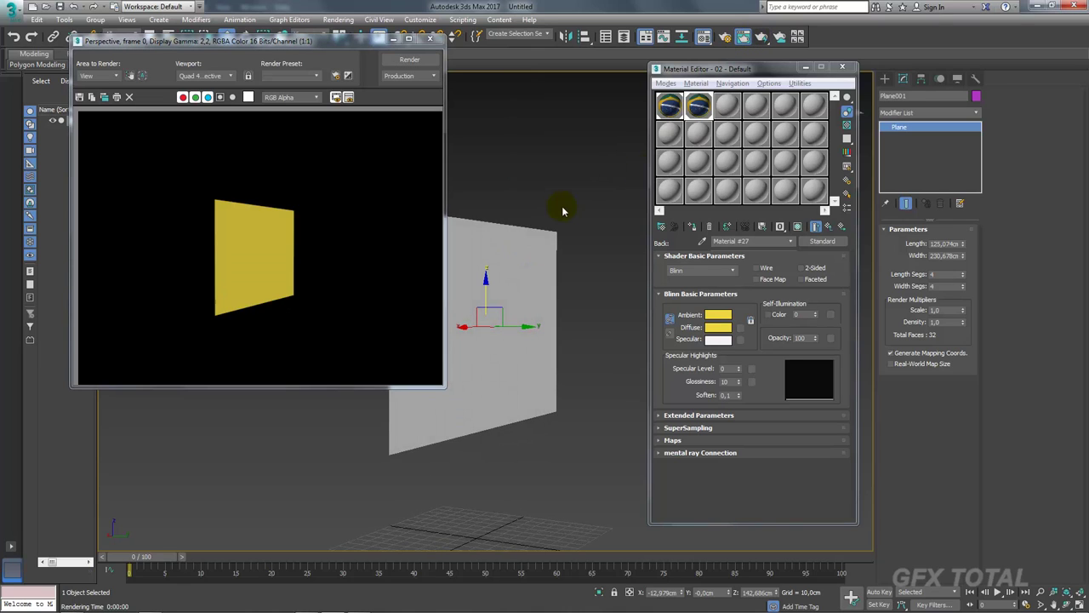
{"action": "middle_click_drag", "start_coordinate": [537, 209], "coordinate": [647, 238], "text": "alt"}
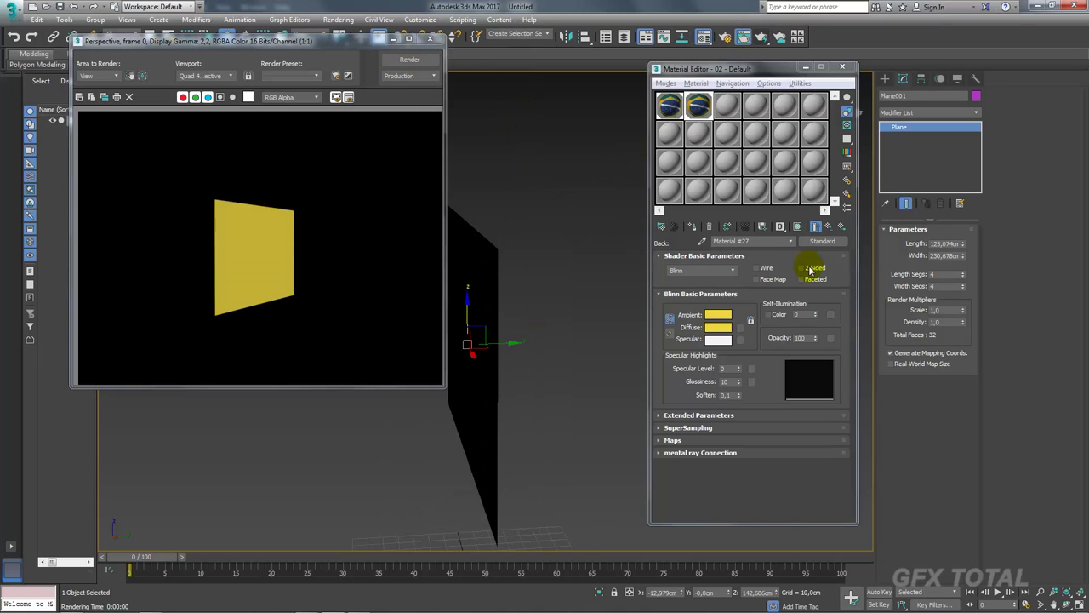
Return to the parent Double Sided material and close the rendered frame window
{"action": "left_click", "coordinate": [828, 225]}
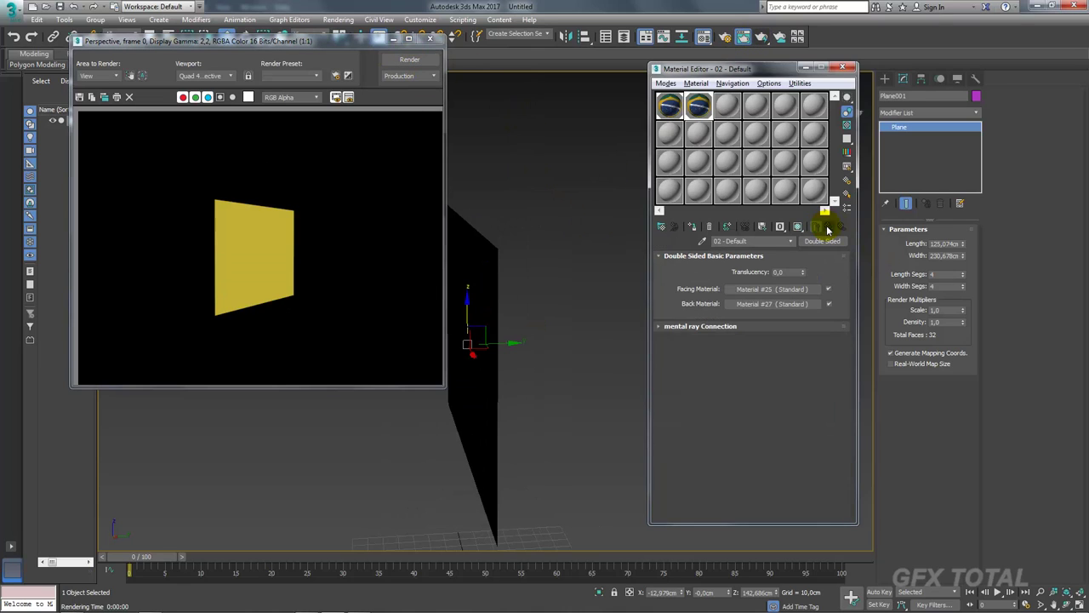
{"action": "left_click", "coordinate": [430, 40]}
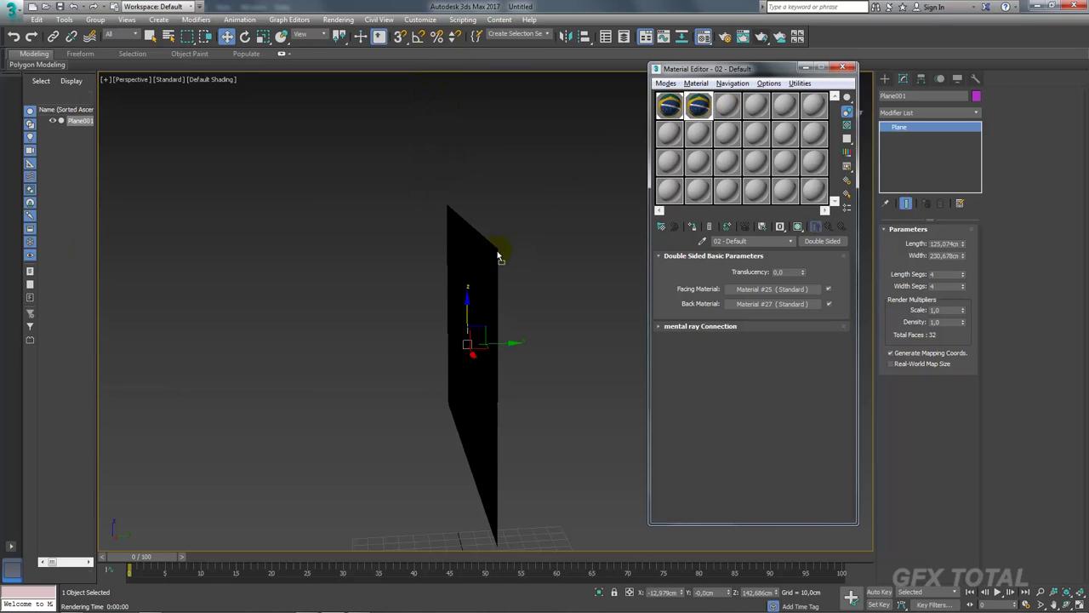
{"action": "middle_click_drag", "start_coordinate": [498, 255], "coordinate": [668, 175], "text": "alt"}
Close the Material Editor and turn on Edged Faces (F4) to show the flag's 4×4 segment edges
{"action": "left_click", "coordinate": [842, 67]}
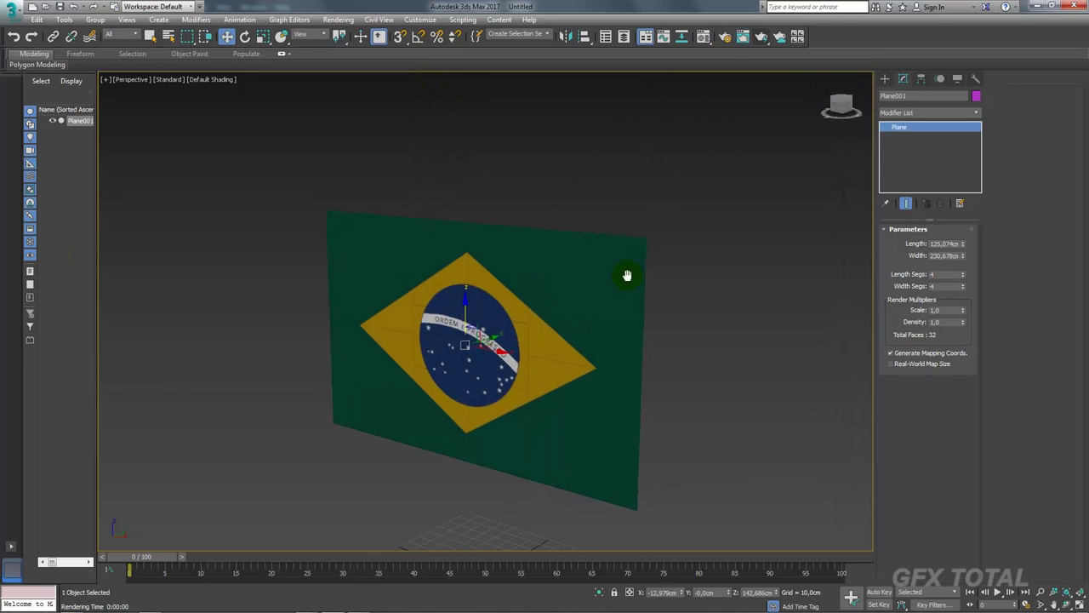
{"action": "middle_click_drag", "start_coordinate": [627, 275], "coordinate": [596, 251], "text": "alt"}
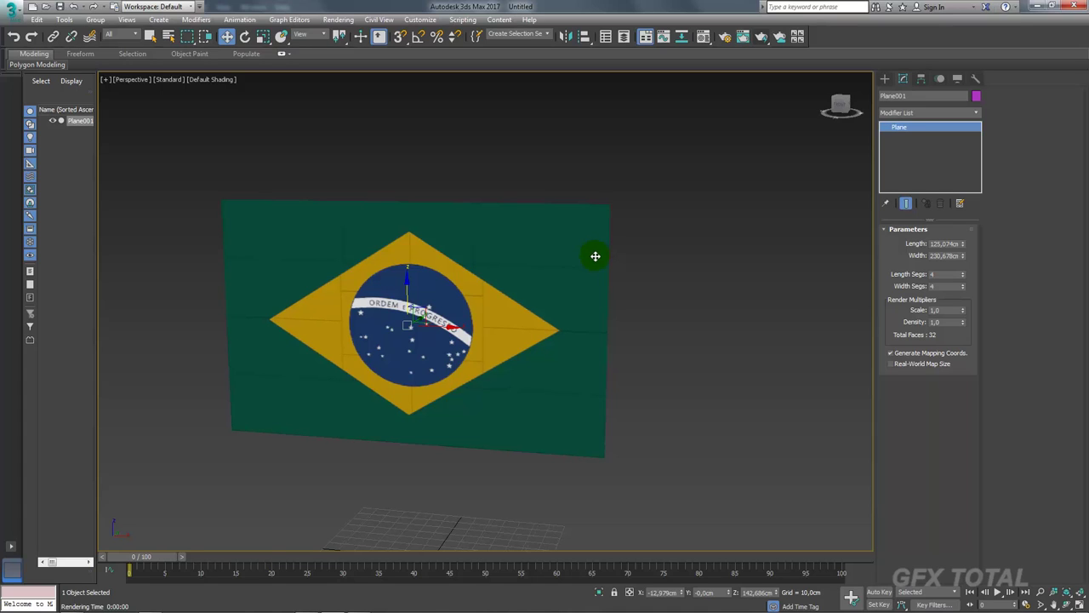
{"action": "middle_click_drag", "start_coordinate": [551, 291], "coordinate": [629, 245]}
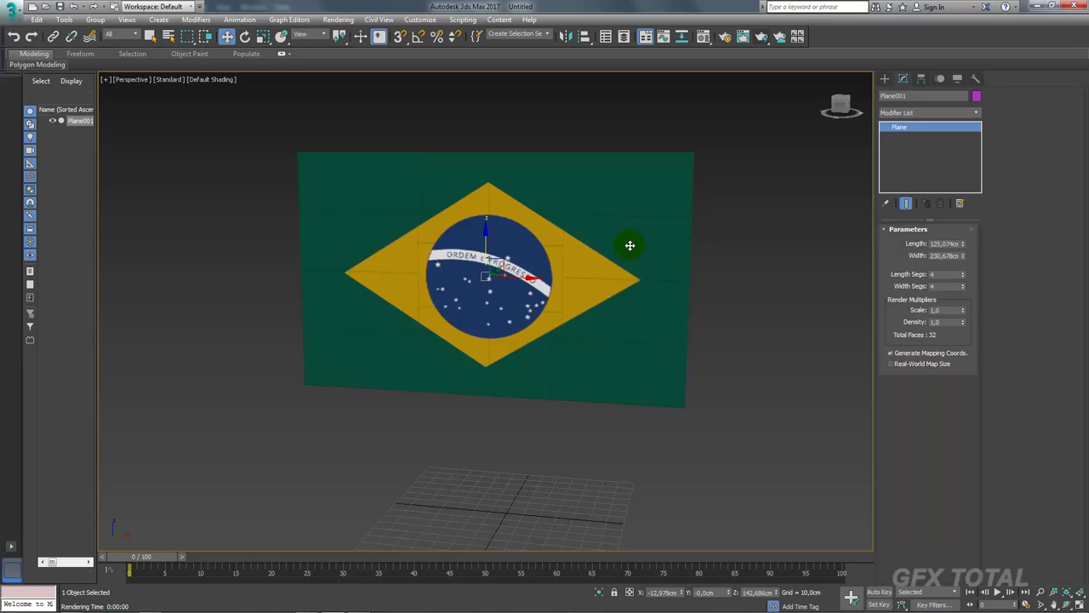
{"action": "key", "text": "F4"}
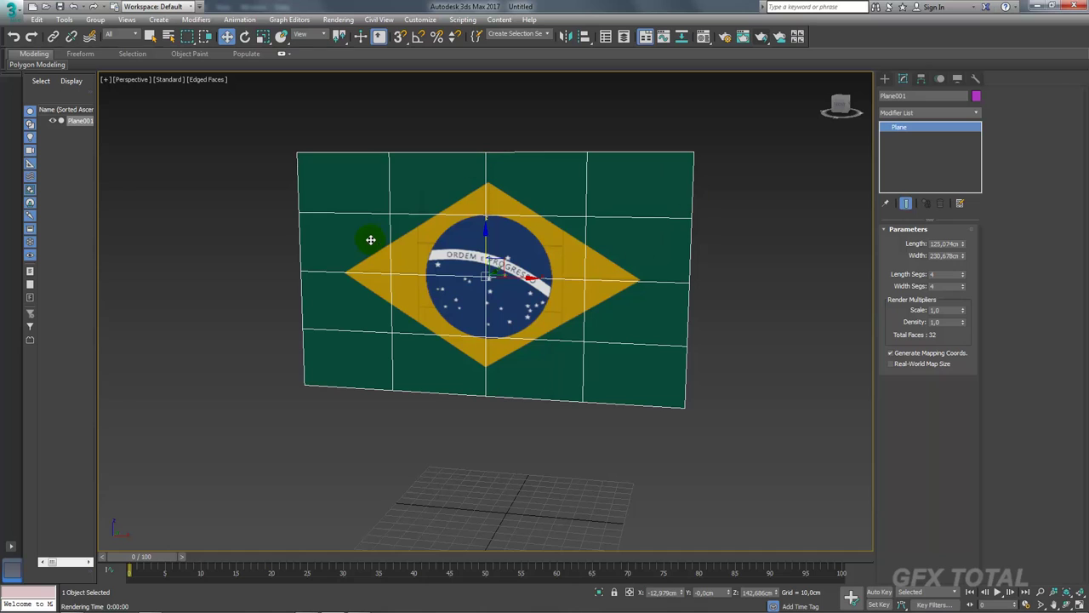
{"action": "middle_click_drag", "start_coordinate": [579, 234], "coordinate": [642, 250]}
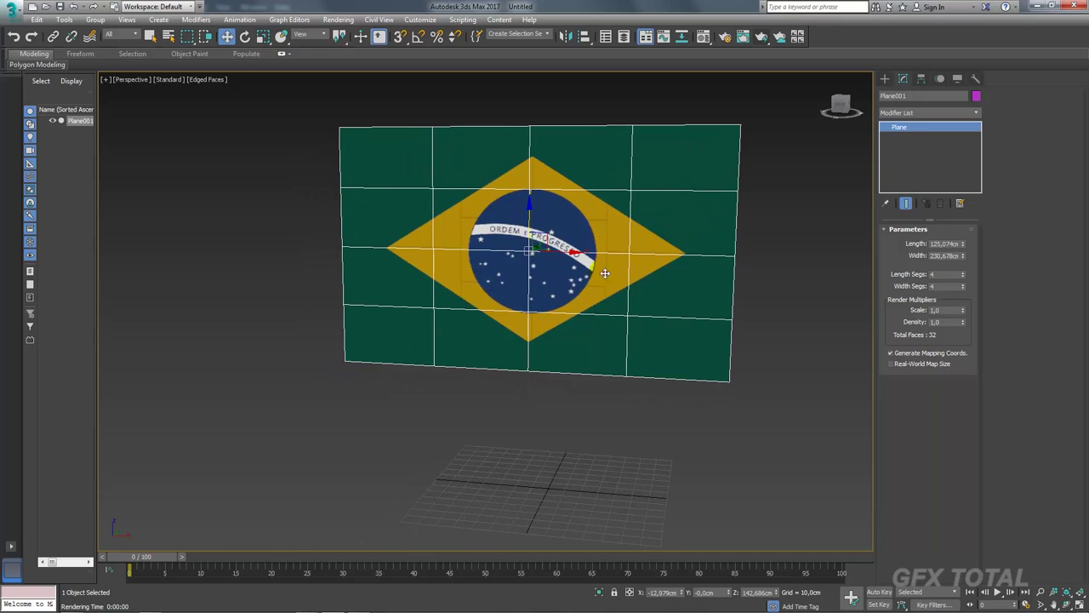
{"action": "middle_click_drag", "start_coordinate": [636, 295], "coordinate": [296, 126]}
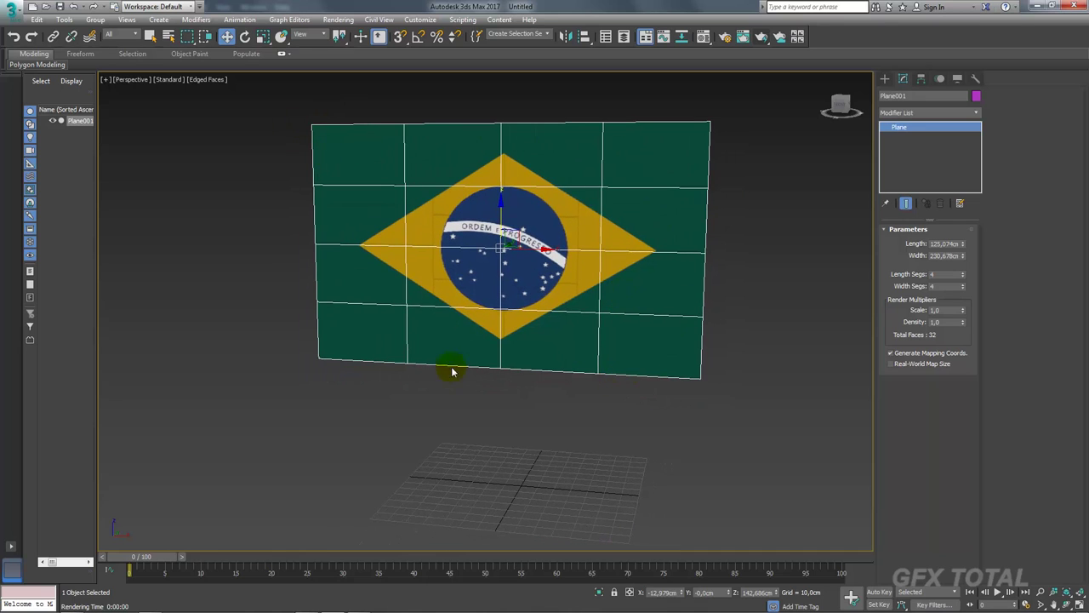
{"action": "left_click", "coordinate": [885, 78]}
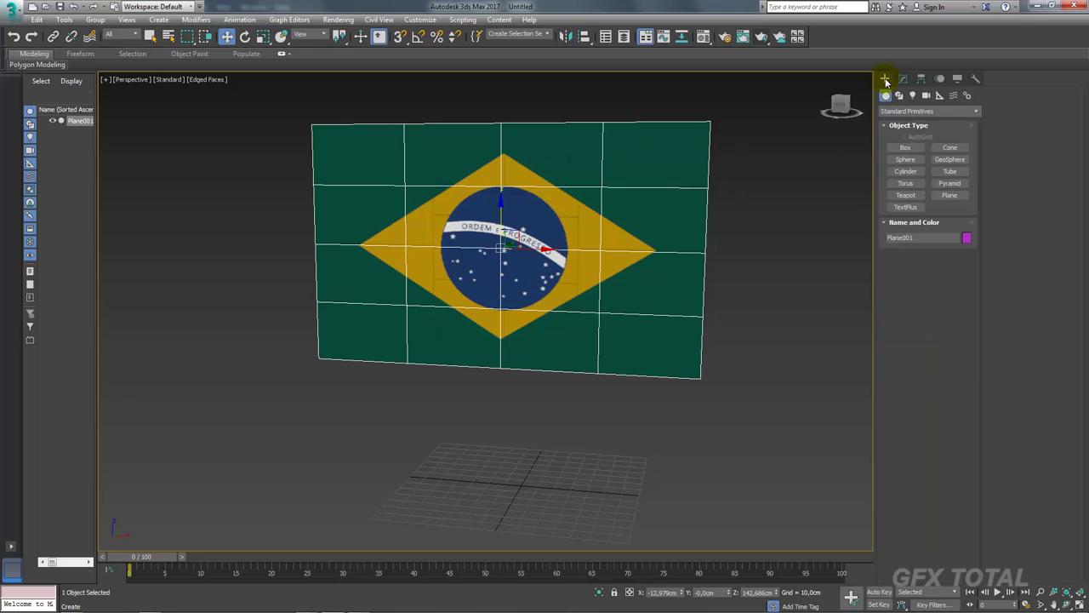
Draw a box beneath the flag as a floor, setting its footprint and height
{"action": "left_click", "coordinate": [905, 147]}
{"action": "middle_click_drag", "start_coordinate": [417, 437], "coordinate": [459, 422]}
{"action": "scroll", "coordinate": [459, 422], "scroll_direction": "down", "scroll_amount": 5}
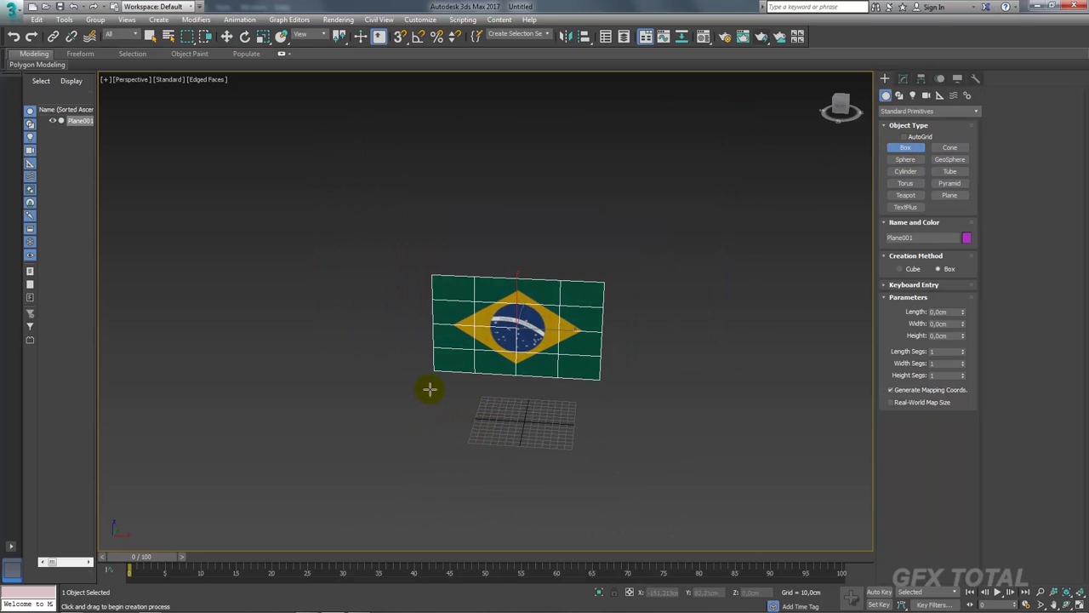
{"action": "left_click_drag", "start_coordinate": [430, 389], "coordinate": [629, 494]}
{"action": "left_click", "coordinate": [642, 521]}
{"action": "middle_click_drag", "start_coordinate": [644, 522], "coordinate": [627, 422], "text": "alt"}
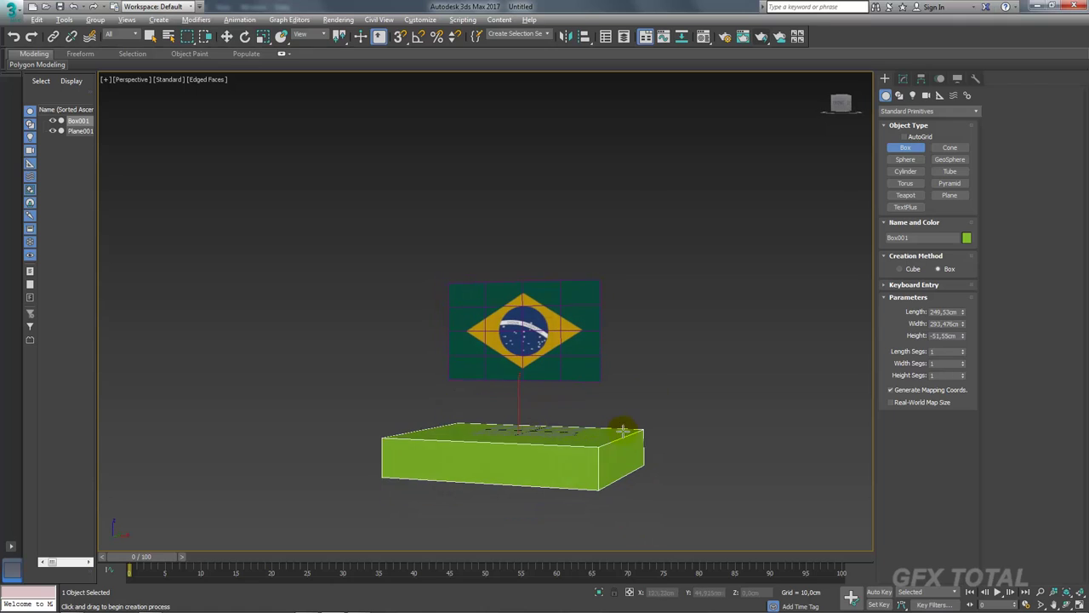
{"action": "left_click", "coordinate": [904, 79]}
Rename the box to 'piso' and select the flag plane
{"action": "left_click", "coordinate": [924, 95]}
{"action": "type", "text": "piso"}
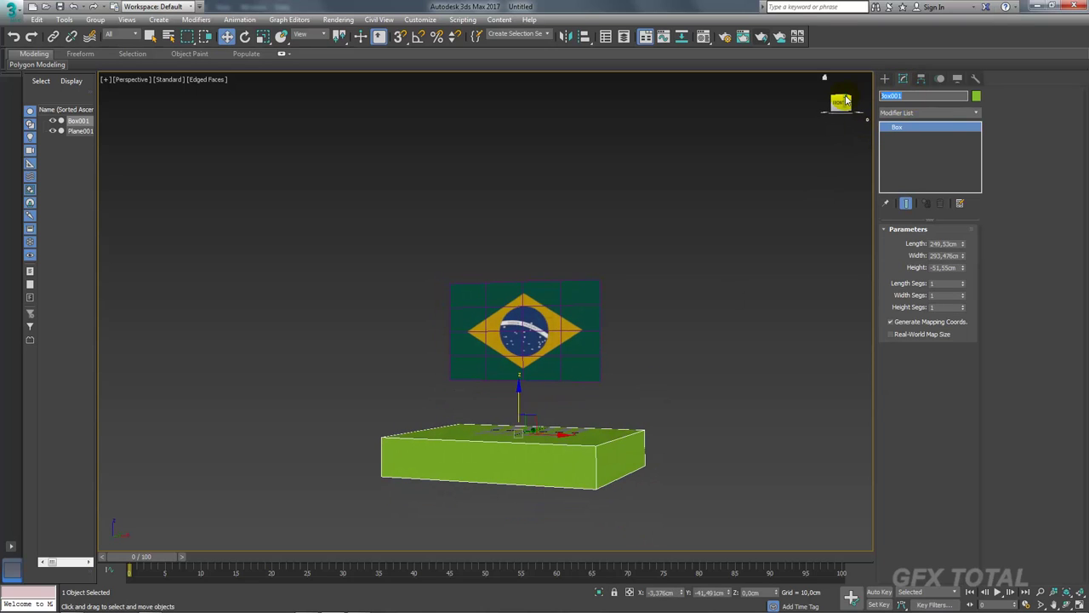
{"action": "left_click", "coordinate": [839, 102]}
{"action": "type", "text": "b"}
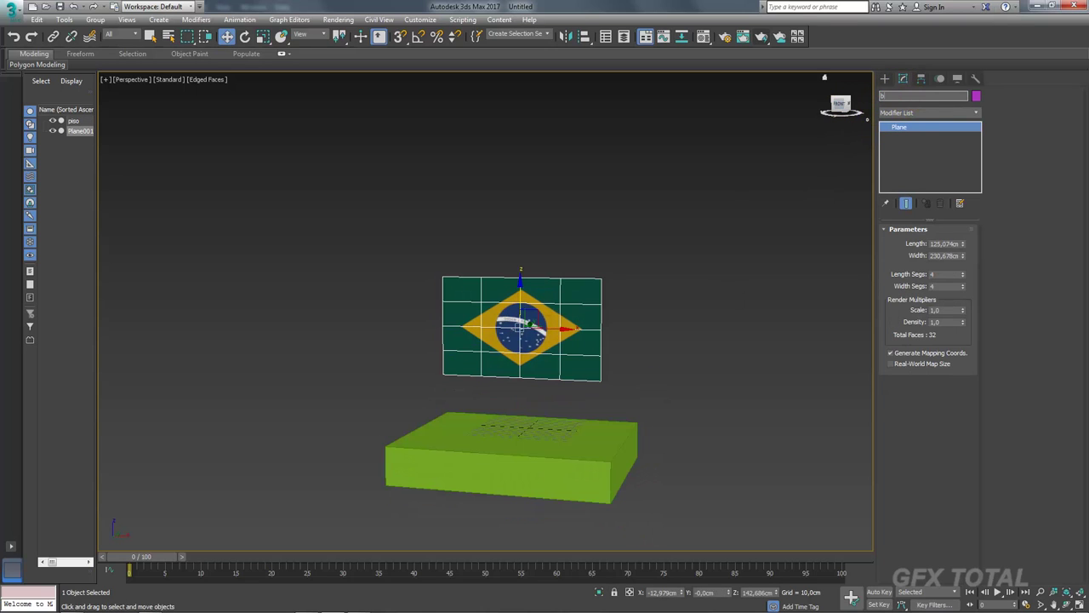
Rename the plane to 'bandeira' and add a Cloth modifier to it
{"action": "type", "text": "andeira"}
{"action": "middle_click_drag", "start_coordinate": [705, 239], "coordinate": [683, 248], "text": "alt"}
{"action": "scroll", "coordinate": [663, 280], "scroll_direction": "up", "scroll_amount": 3}
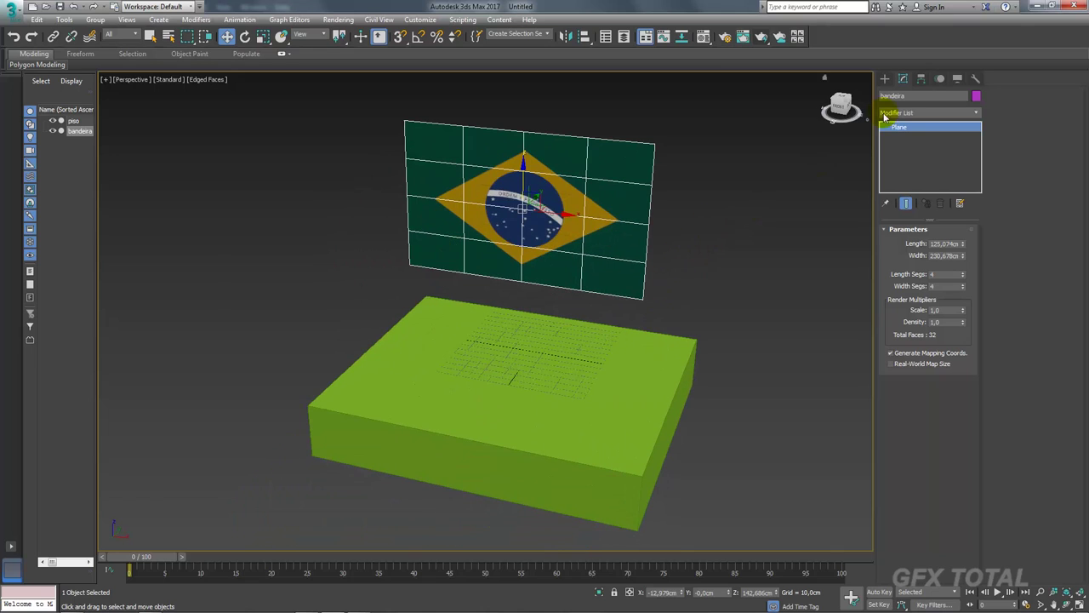
{"action": "left_click", "coordinate": [975, 112]}
{"action": "scroll", "coordinate": [979, 179], "scroll_direction": "down", "scroll_amount": 2}
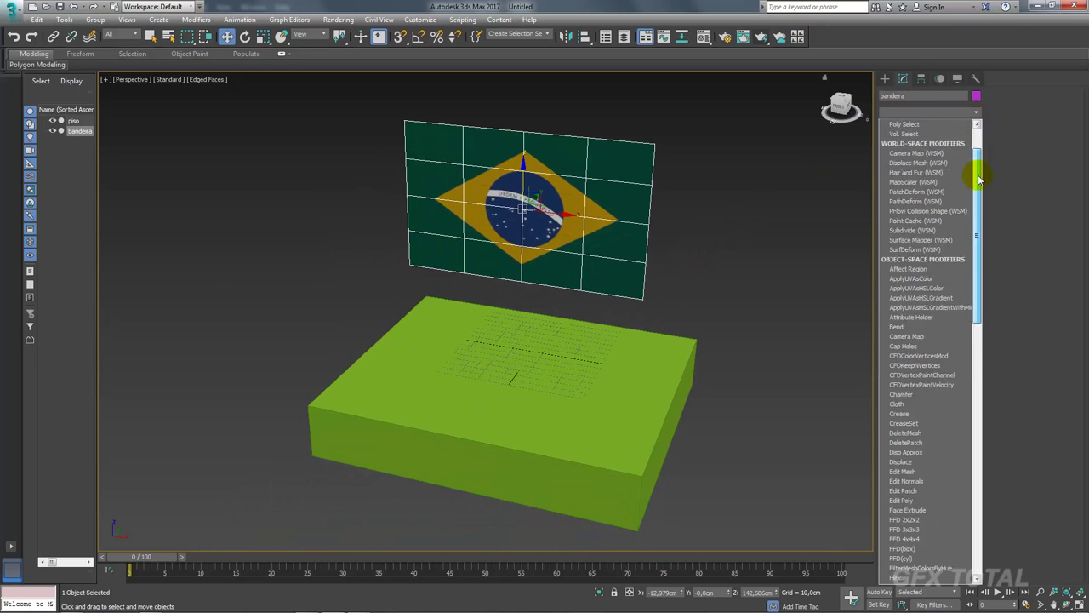
{"action": "scroll", "coordinate": [979, 179], "scroll_direction": "down", "scroll_amount": 2}
{"action": "left_click", "coordinate": [905, 352]}
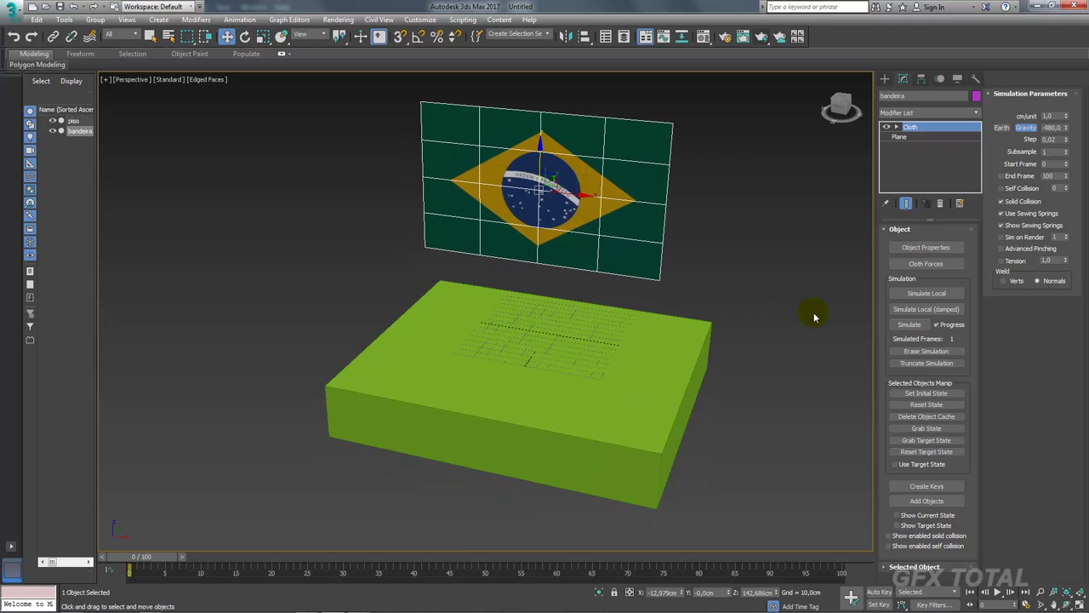
In Cloth Object Properties, set bandeira as a Cloth object
{"action": "left_click", "coordinate": [908, 247]}
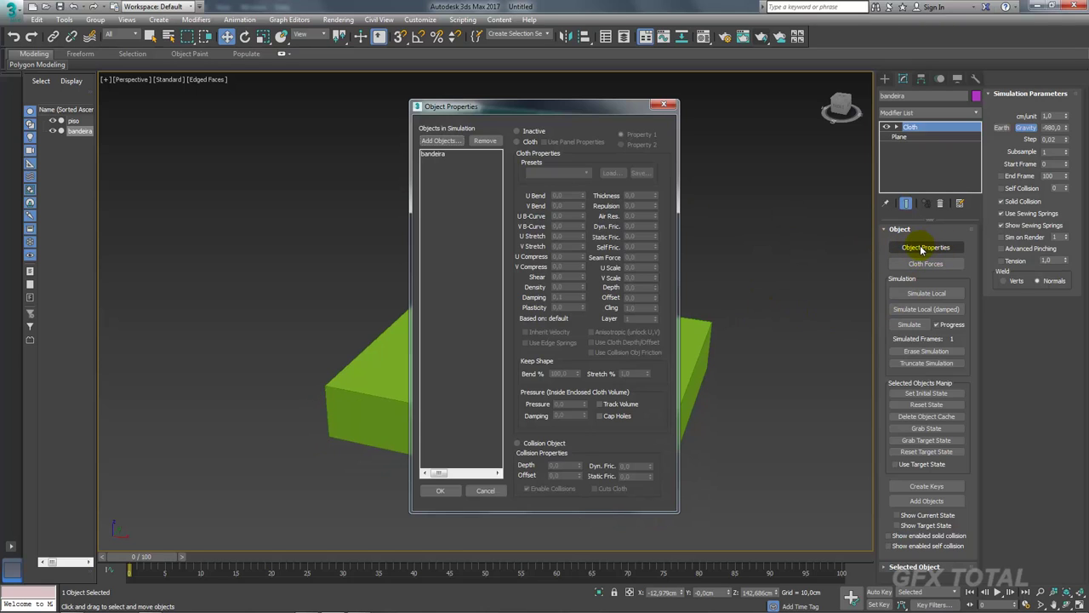
{"action": "left_click", "coordinate": [434, 154]}
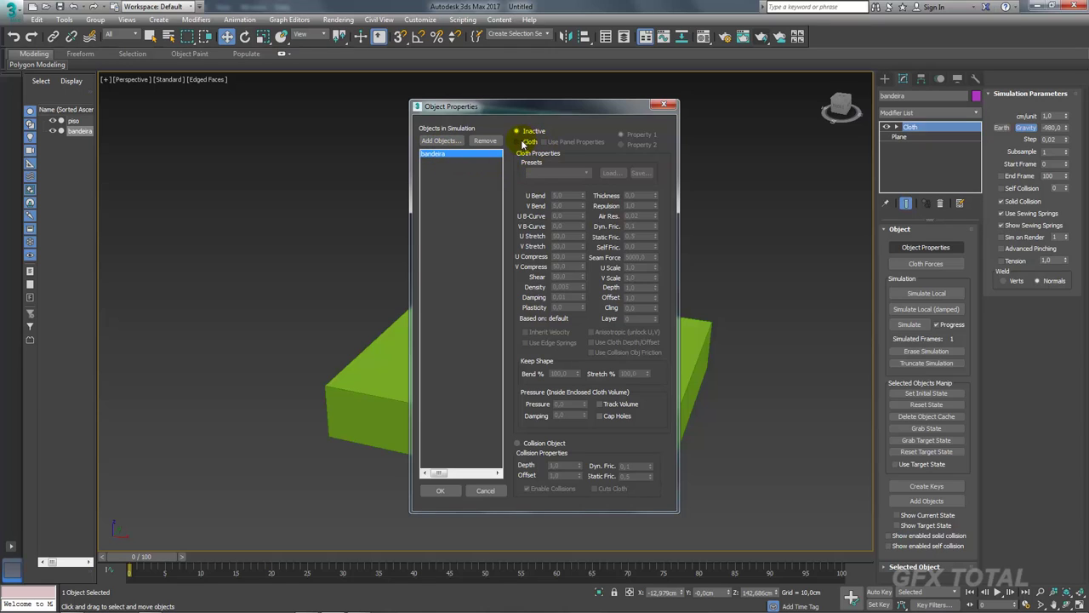
{"action": "left_click", "coordinate": [522, 142]}
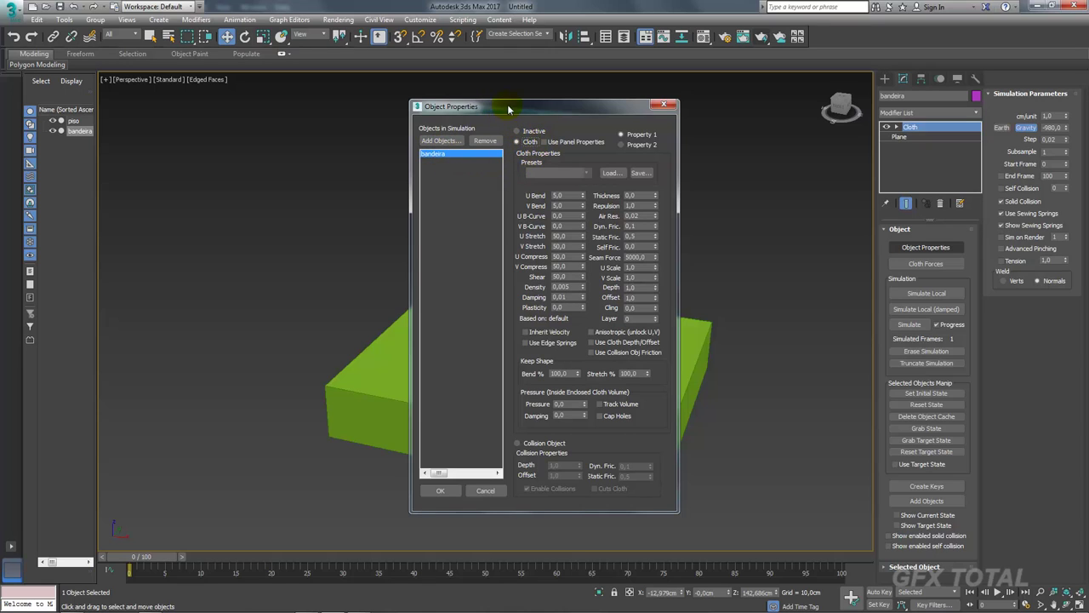
{"action": "left_click_drag", "start_coordinate": [508, 109], "coordinate": [561, 92]}
Add piso as a Collision Object and run the cloth simulation
{"action": "left_click", "coordinate": [531, 127]}
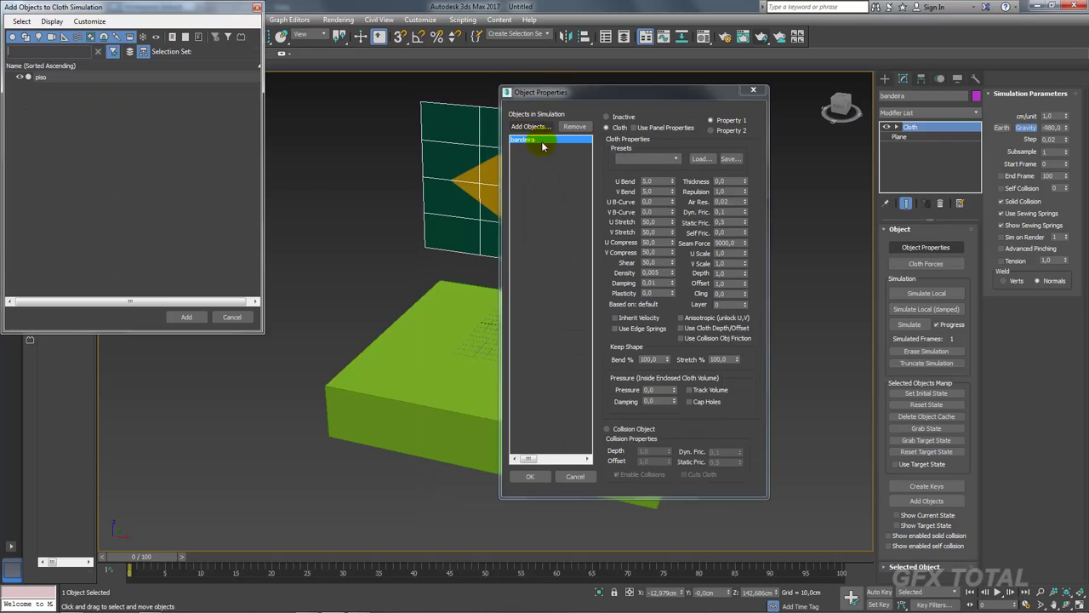
{"action": "left_click", "coordinate": [37, 78]}
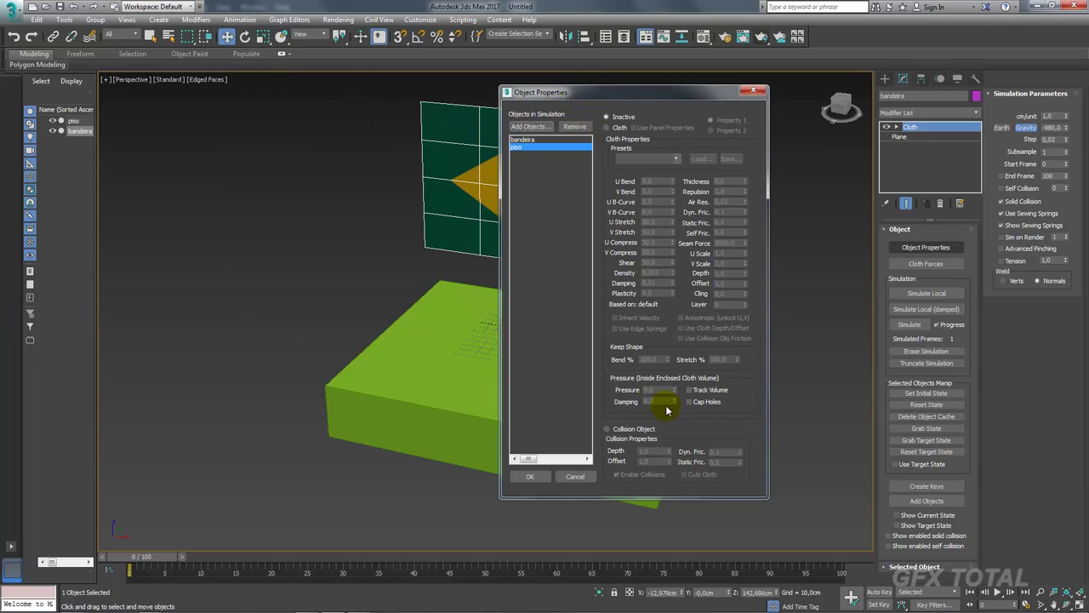
{"action": "left_click", "coordinate": [614, 429]}
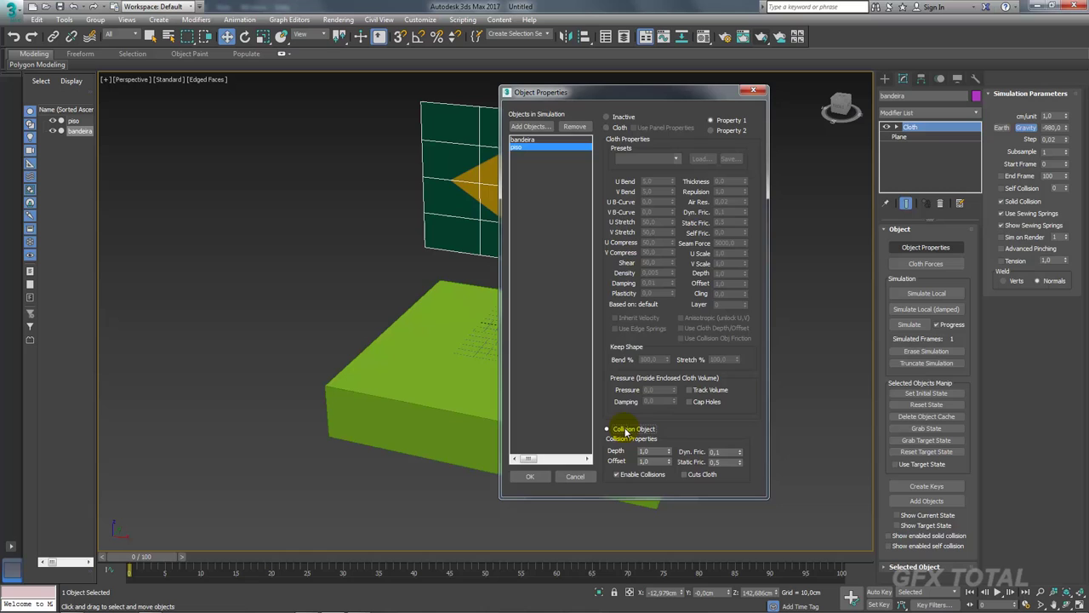
{"action": "left_click", "coordinate": [530, 476]}
{"action": "left_click", "coordinate": [905, 325]}
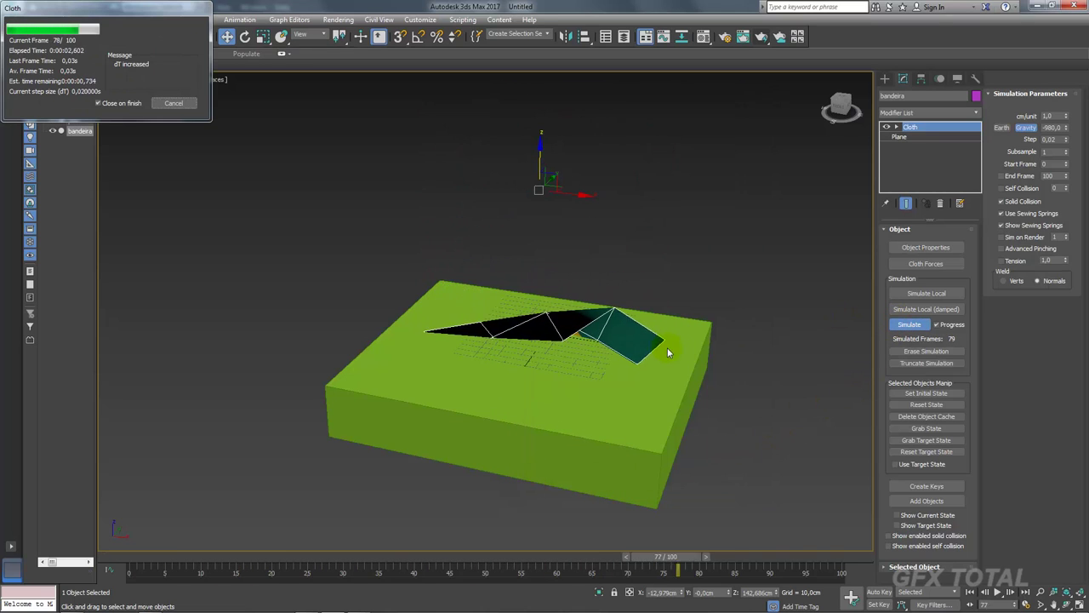
Erase the cloth simulation and raise the plane's Length Segs to 62
{"action": "mouse_move", "coordinate": [740, 362]}
{"action": "middle_mouse_down", "text": "alt"}
{"action": "mouse_move", "coordinate": [661, 353]}
{"action": "mouse_move", "coordinate": [559, 304]}
{"action": "mouse_move", "coordinate": [645, 275]}
{"action": "mouse_move", "coordinate": [713, 347]}
{"action": "mouse_move", "coordinate": [673, 360]}
{"action": "mouse_move", "coordinate": [702, 366]}
{"action": "middle_mouse_up", "text": "alt"}
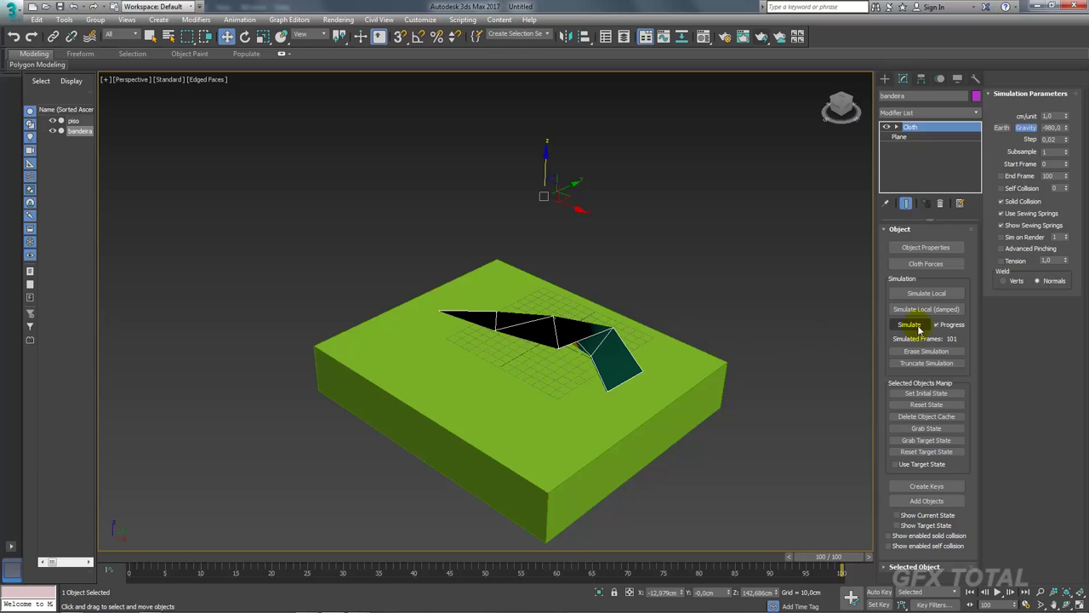
{"action": "left_click", "coordinate": [925, 351]}
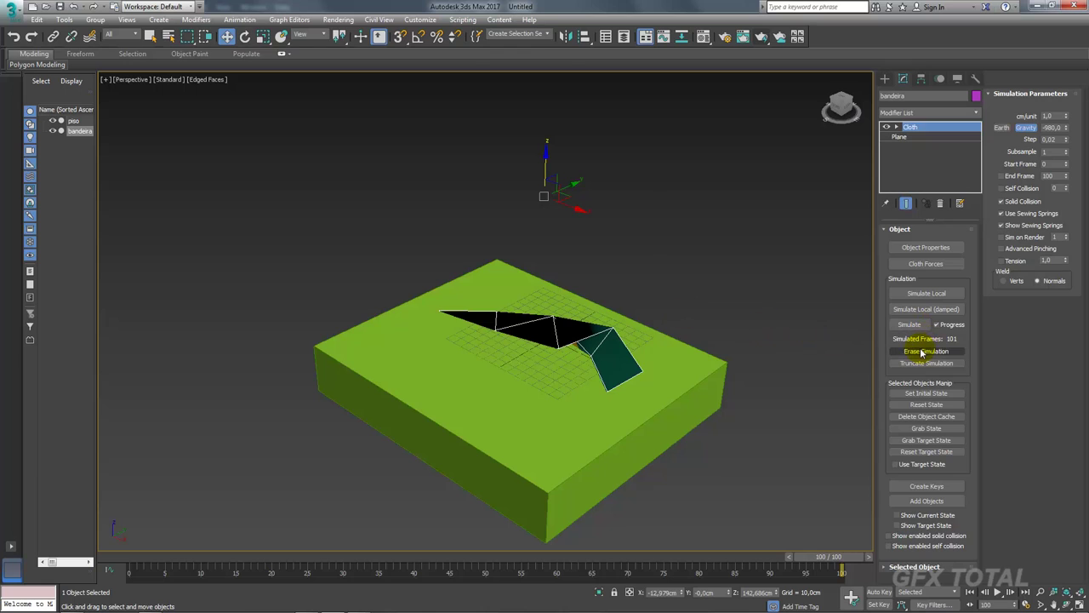
{"action": "left_click", "coordinate": [901, 137]}
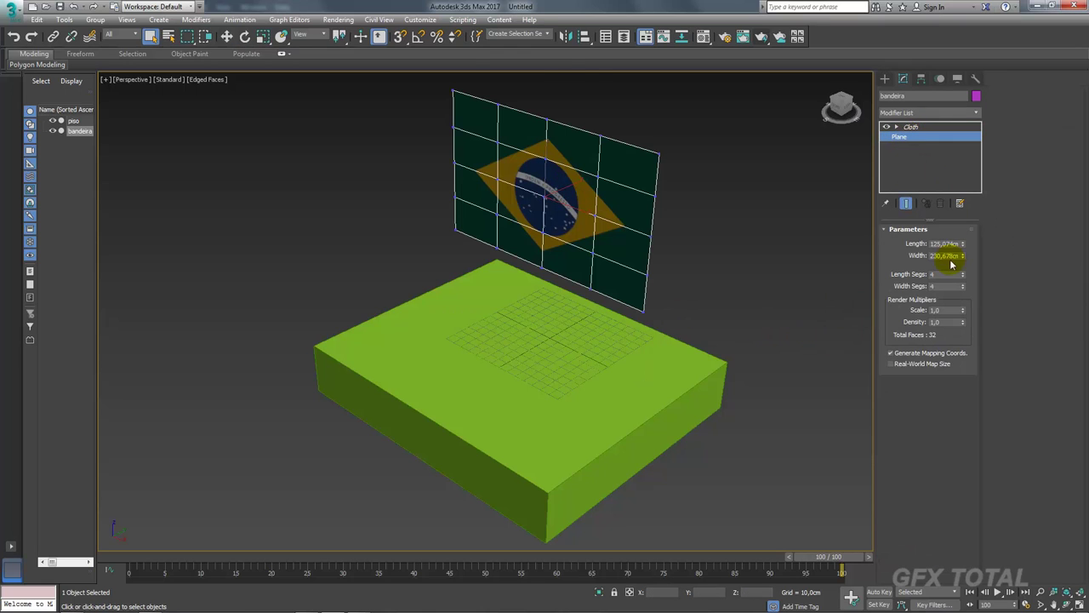
{"action": "left_click_drag", "start_coordinate": [963, 278], "coordinate": [957, 221]}
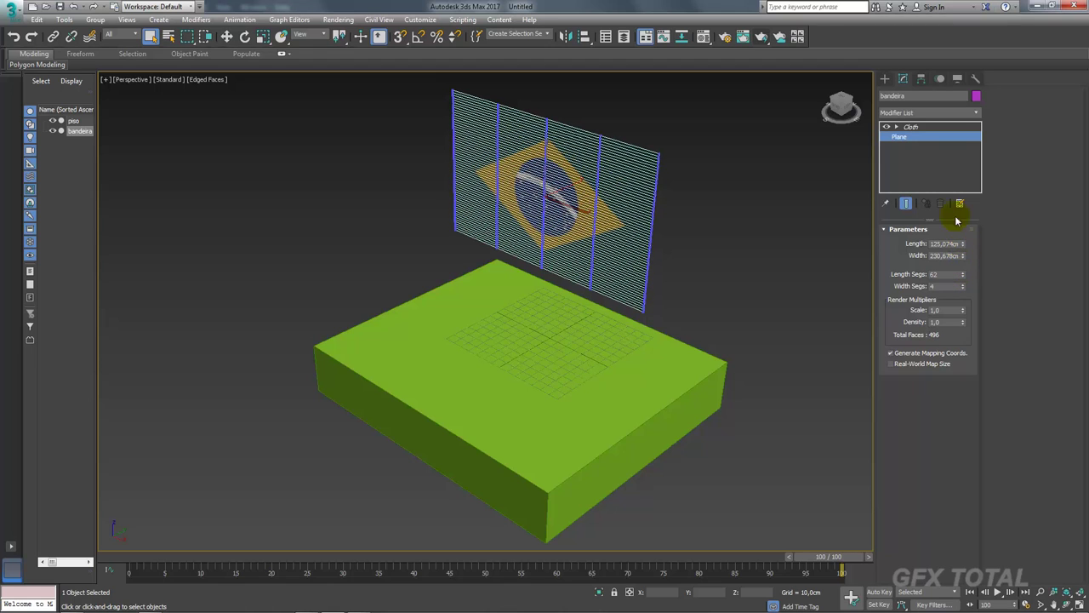
Return to the Cloth modifier, rerun the simulation, then stop it
{"action": "left_click", "coordinate": [904, 127]}
{"action": "left_click", "coordinate": [896, 126]}
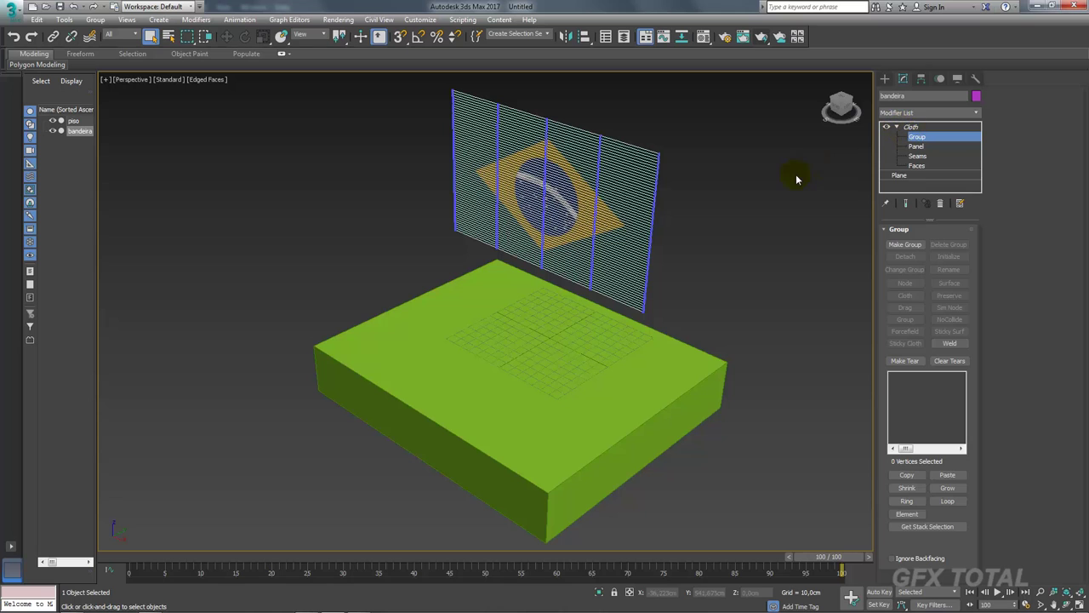
{"action": "left_click", "coordinate": [911, 127]}
{"action": "left_click", "coordinate": [894, 127]}
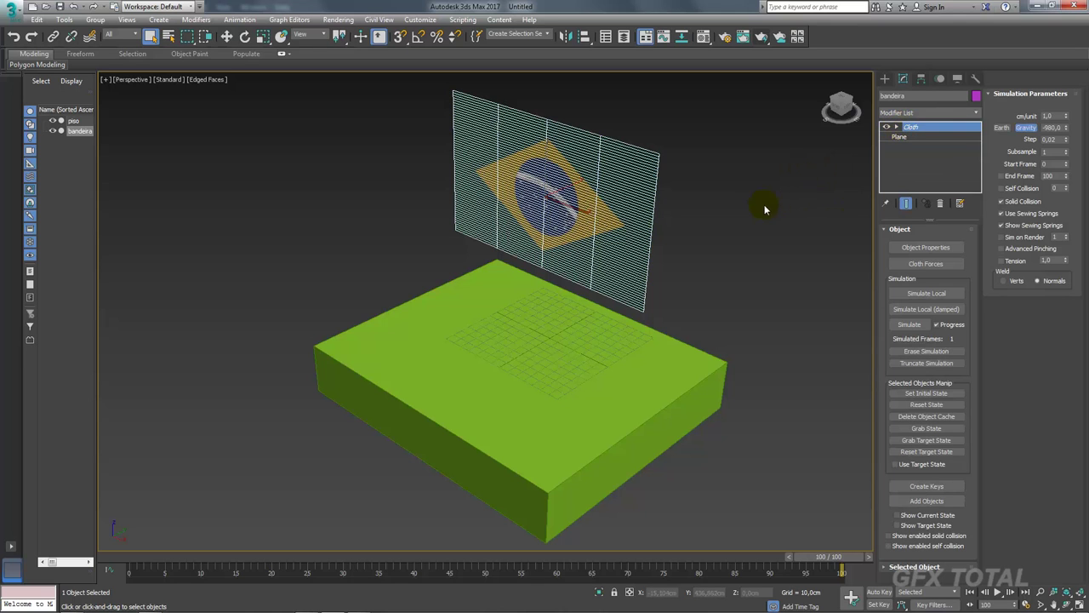
{"action": "middle_click_drag", "start_coordinate": [764, 208], "coordinate": [715, 221], "text": "alt"}
{"action": "left_click", "coordinate": [908, 324]}
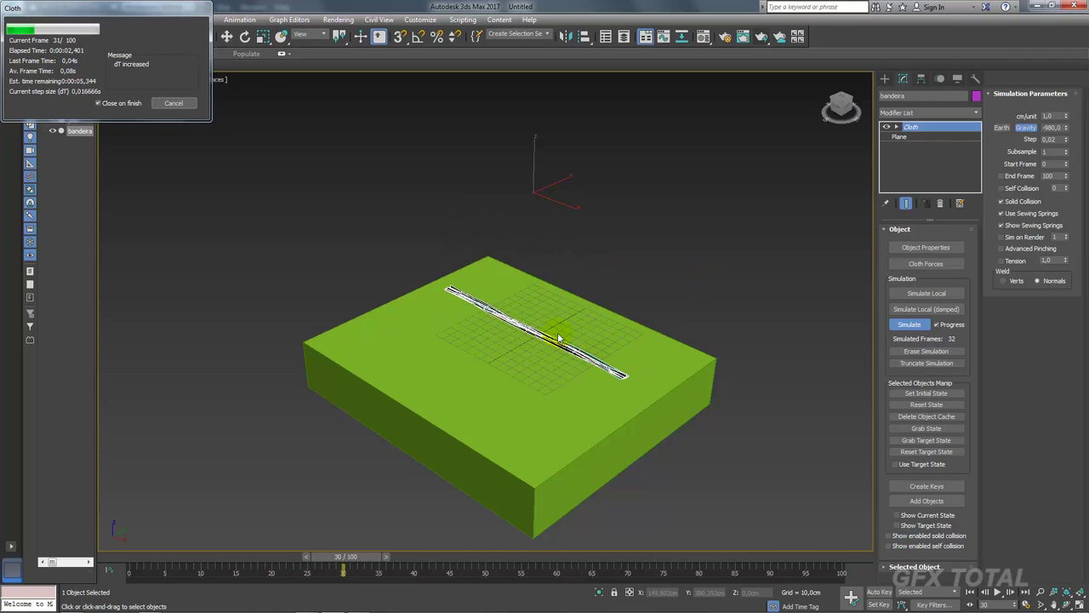
{"action": "left_click", "coordinate": [174, 102]}
{"action": "mouse_move", "coordinate": [649, 264]}
{"action": "middle_mouse_down", "text": "alt"}
{"action": "mouse_move", "coordinate": [610, 270]}
{"action": "mouse_move", "coordinate": [564, 199]}
{"action": "mouse_move", "coordinate": [707, 282]}
{"action": "mouse_move", "coordinate": [698, 285]}
{"action": "middle_mouse_up", "text": "alt"}
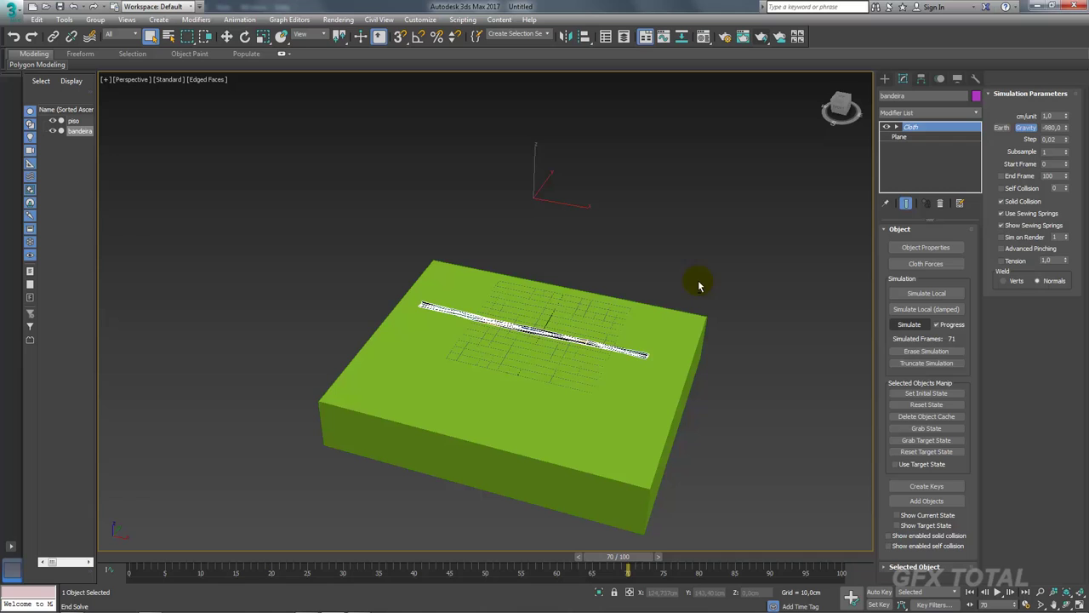
Erase the simulation, set Width Segs to 103, and reselect Cloth
{"action": "left_click", "coordinate": [929, 351]}
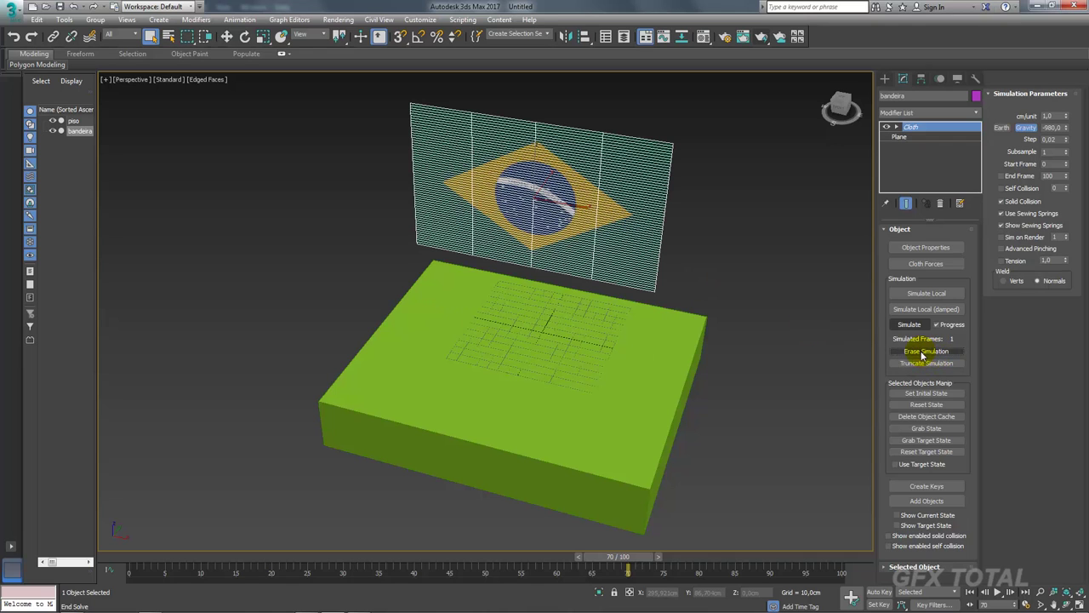
{"action": "left_click", "coordinate": [897, 137]}
{"action": "left_click_drag", "start_coordinate": [962, 285], "coordinate": [963, 229]}
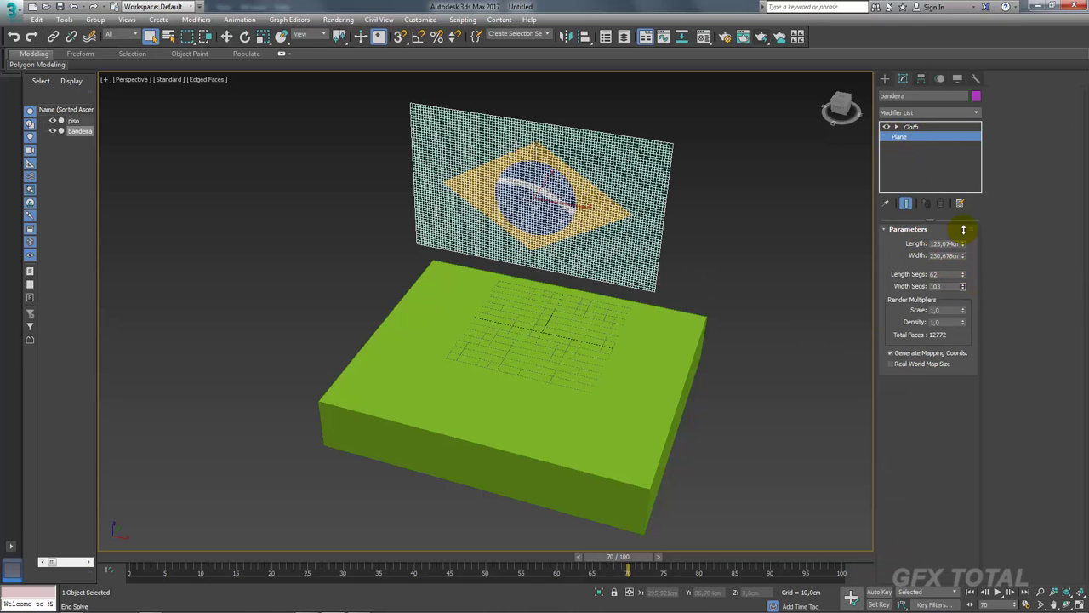
{"action": "left_click", "coordinate": [911, 127]}
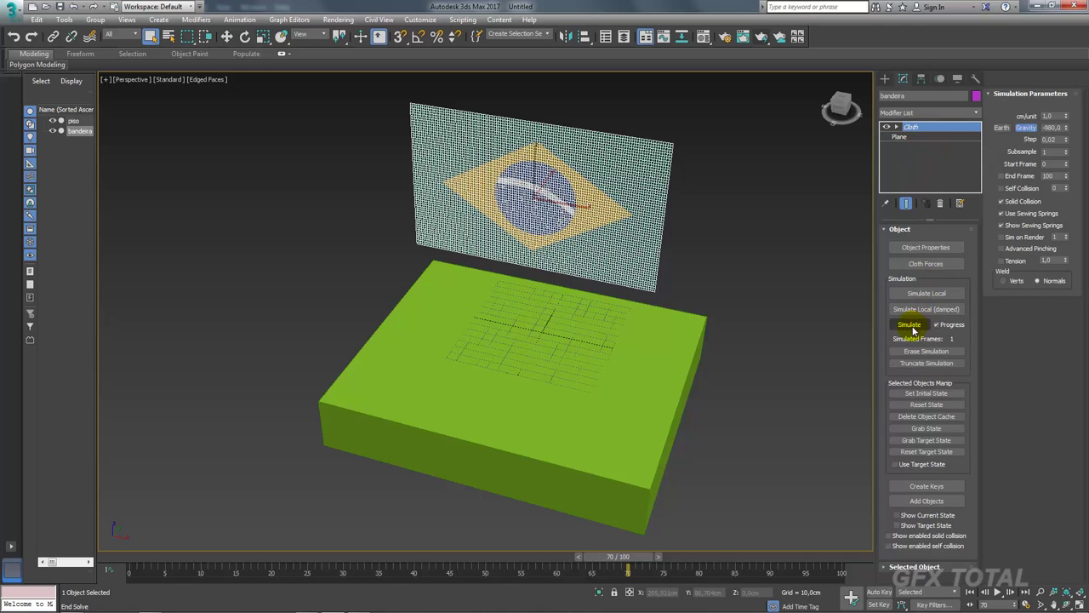
Simulate the 62×103 flag, scrub its fall to frame 24, then erase the simulation
{"action": "left_click", "coordinate": [909, 325]}
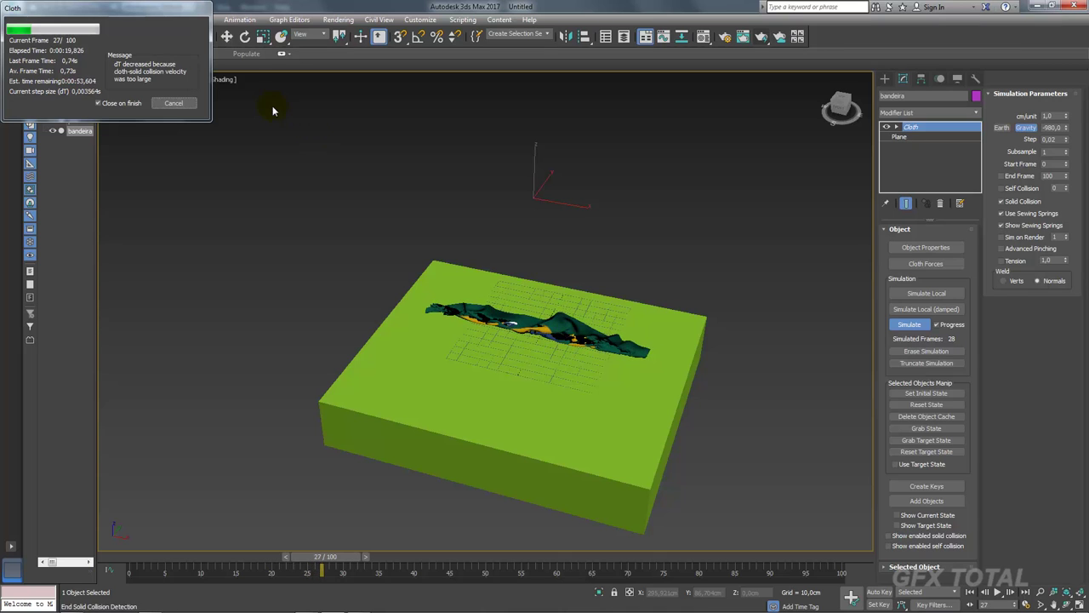
{"action": "left_click", "coordinate": [174, 103]}
{"action": "scroll", "coordinate": [518, 357], "scroll_direction": "up", "scroll_amount": 3}
{"action": "scroll", "coordinate": [630, 299], "scroll_direction": "up", "scroll_amount": 4}
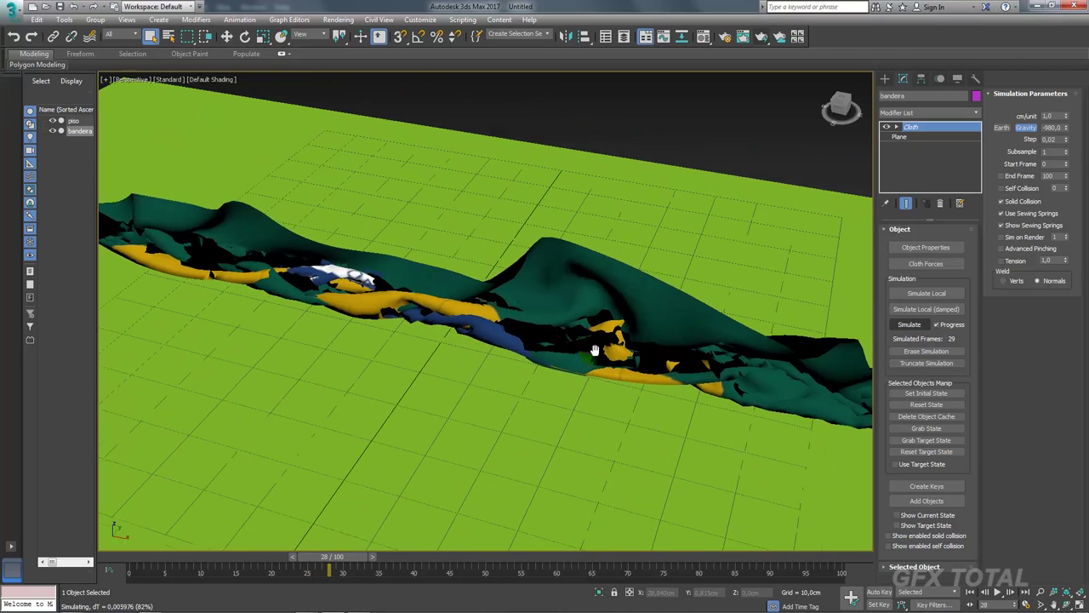
{"action": "mouse_move", "coordinate": [354, 557]}
{"action": "left_mouse_down"}
{"action": "mouse_move", "coordinate": [327, 549]}
{"action": "mouse_move", "coordinate": [344, 546]}
{"action": "mouse_move", "coordinate": [242, 551]}
{"action": "mouse_move", "coordinate": [304, 553]}
{"action": "left_mouse_up"}
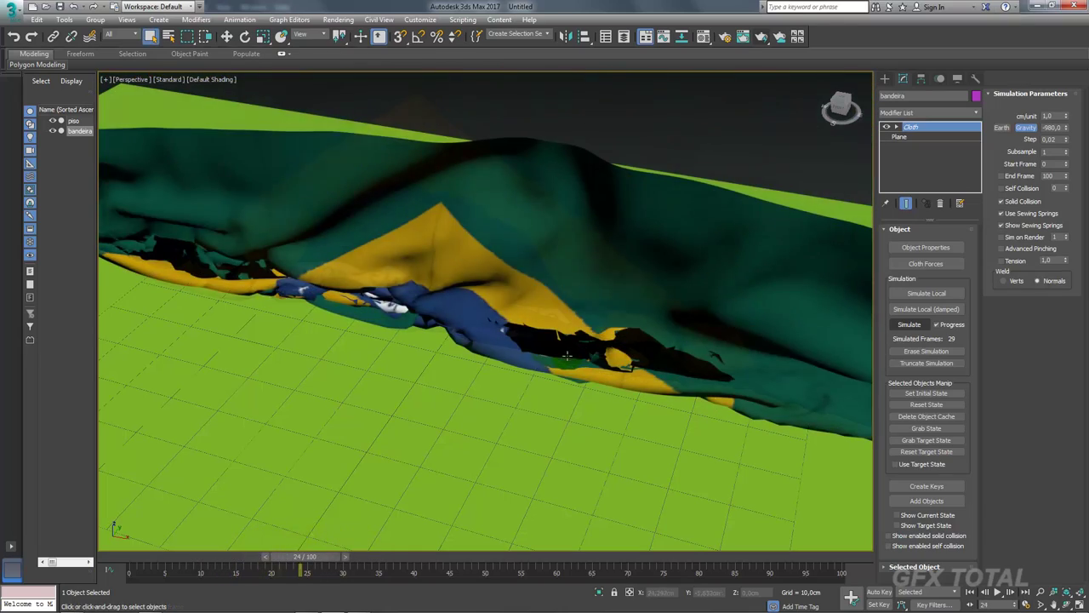
{"action": "mouse_move", "coordinate": [627, 401]}
{"action": "middle_mouse_down"}
{"action": "mouse_move", "coordinate": [670, 376]}
{"action": "mouse_move", "coordinate": [569, 324]}
{"action": "mouse_move", "coordinate": [564, 303]}
{"action": "mouse_move", "coordinate": [651, 360]}
{"action": "mouse_move", "coordinate": [633, 365]}
{"action": "middle_mouse_up"}
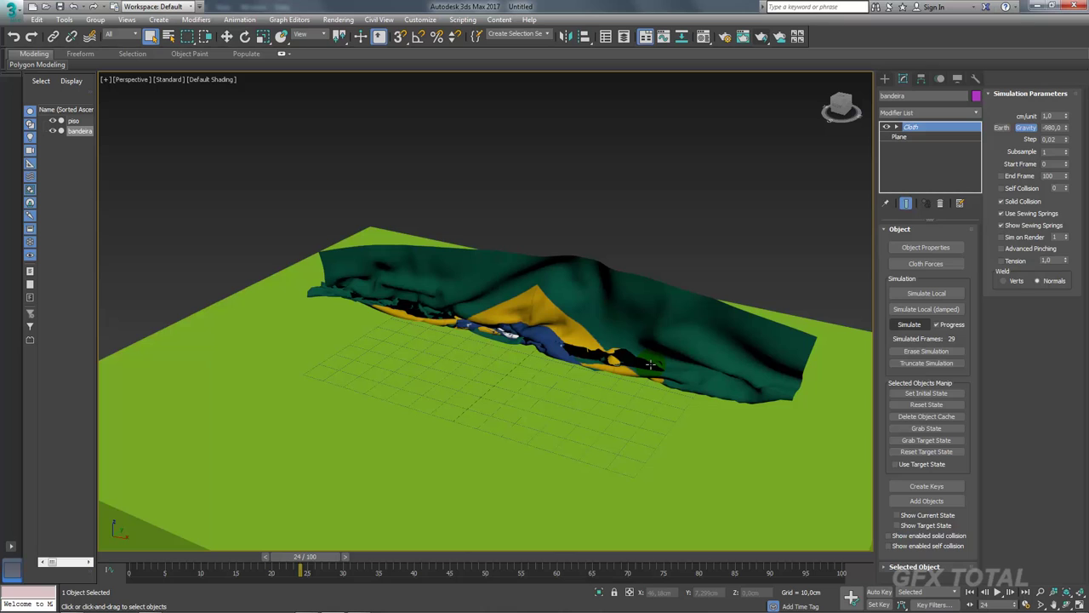
{"action": "left_click", "coordinate": [915, 355]}
{"action": "mouse_move", "coordinate": [851, 349]}
{"action": "middle_mouse_down", "text": "alt"}
{"action": "mouse_move", "coordinate": [736, 335]}
{"action": "mouse_move", "coordinate": [639, 369]}
{"action": "middle_mouse_up", "text": "alt"}
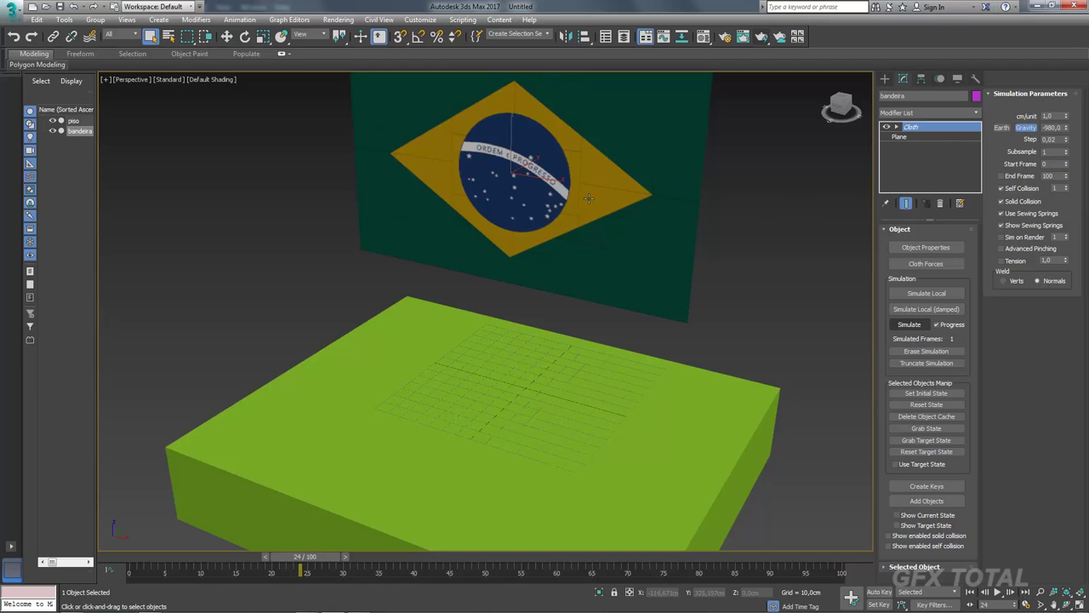
Run the self-collision cloth simulation and stop it at frame 29
{"action": "middle_click_drag", "start_coordinate": [517, 203], "coordinate": [450, 313], "text": "alt"}
{"action": "mouse_move", "coordinate": [557, 141]}
{"action": "middle_mouse_down", "text": "alt"}
{"action": "mouse_move", "coordinate": [564, 241]}
{"action": "mouse_move", "coordinate": [436, 220]}
{"action": "middle_mouse_up", "text": "alt"}
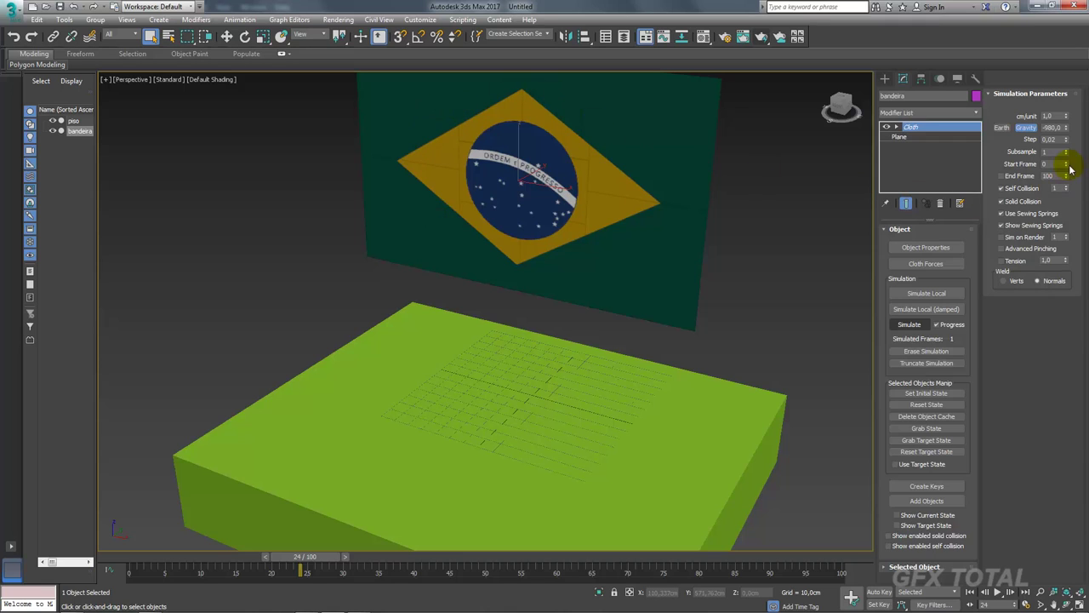
{"action": "left_click_drag", "start_coordinate": [1074, 176], "coordinate": [1053, 188]}
{"action": "mouse_move", "coordinate": [816, 272]}
{"action": "middle_mouse_down", "text": "alt"}
{"action": "mouse_move", "coordinate": [741, 285]}
{"action": "mouse_move", "coordinate": [799, 299]}
{"action": "middle_mouse_up", "text": "alt"}
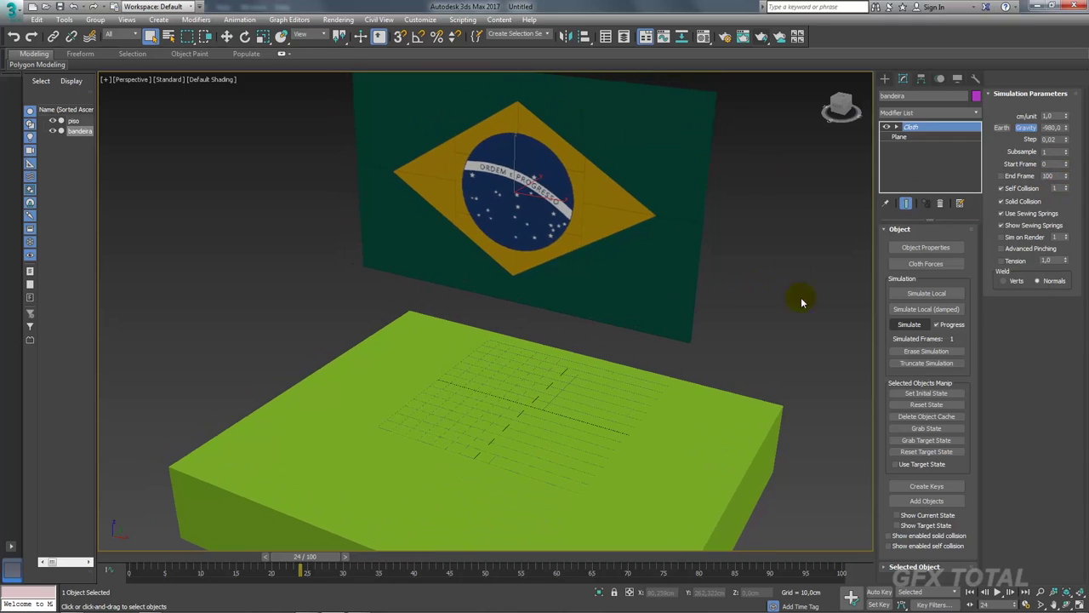
{"action": "left_click", "coordinate": [910, 325]}
{"action": "left_click", "coordinate": [910, 324]}
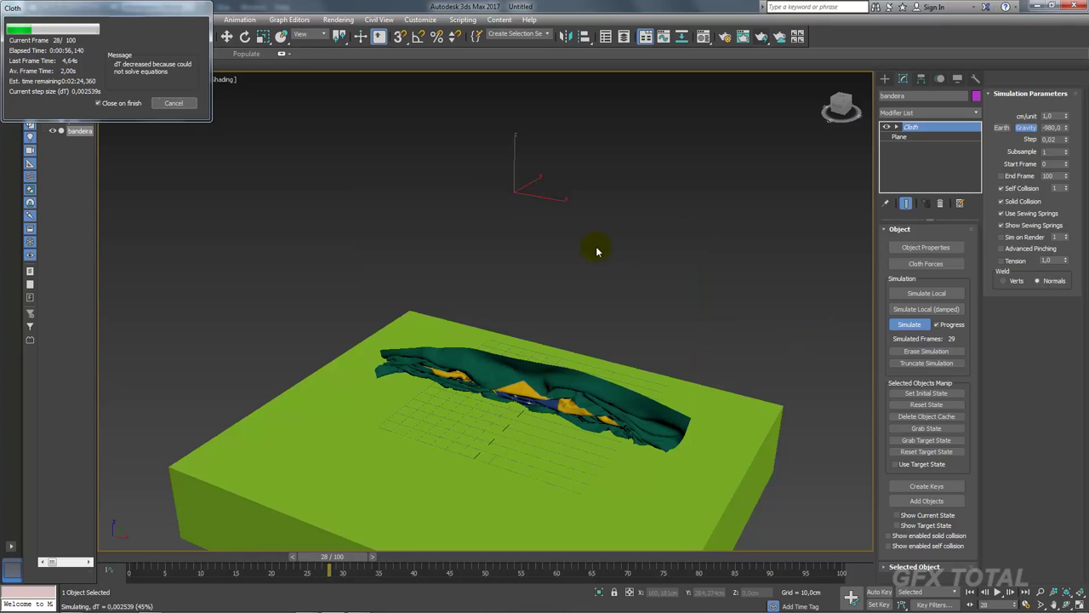
{"action": "left_click", "coordinate": [177, 104]}
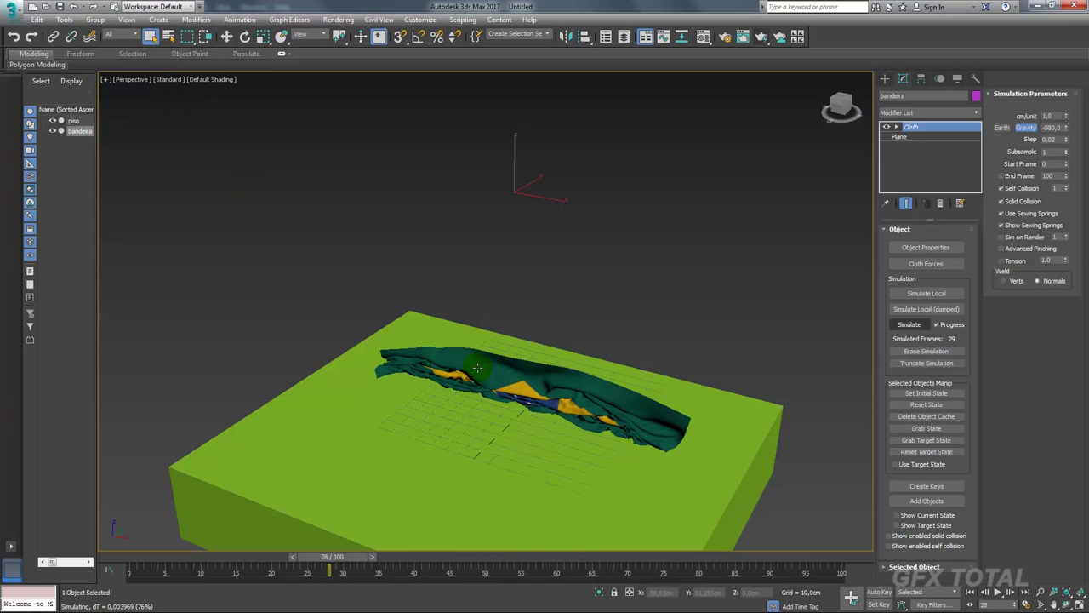
Pan, zoom, orbit and scrub to inspect the folded flag, ending at frame 9
{"action": "middle_click_drag", "start_coordinate": [477, 367], "coordinate": [485, 321]}
{"action": "mouse_move", "coordinate": [358, 563]}
{"action": "left_mouse_down"}
{"action": "mouse_move", "coordinate": [175, 559]}
{"action": "mouse_move", "coordinate": [405, 558]}
{"action": "left_mouse_up"}
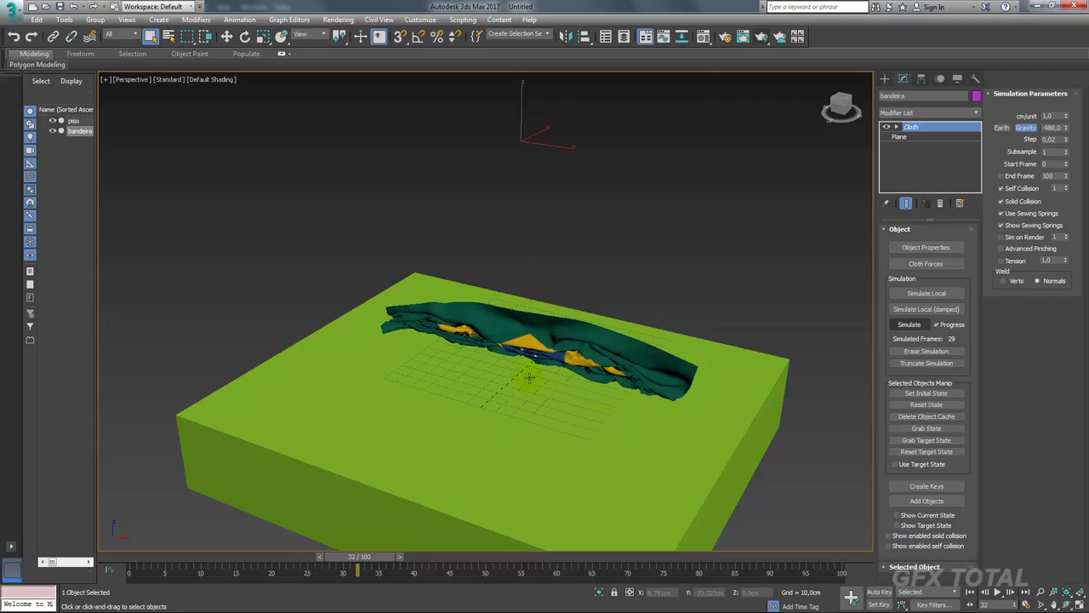
{"action": "scroll", "coordinate": [610, 369], "scroll_direction": "up", "scroll_amount": 5}
{"action": "scroll", "coordinate": [610, 369], "scroll_direction": "up", "scroll_amount": 4}
{"action": "mouse_move", "coordinate": [610, 369]}
{"action": "middle_mouse_down"}
{"action": "mouse_move", "coordinate": [504, 363]}
{"action": "mouse_move", "coordinate": [676, 376]}
{"action": "mouse_move", "coordinate": [729, 365]}
{"action": "mouse_move", "coordinate": [713, 373]}
{"action": "mouse_move", "coordinate": [502, 157]}
{"action": "middle_mouse_up"}
{"action": "mouse_move", "coordinate": [482, 199]}
{"action": "middle_mouse_down", "text": "alt"}
{"action": "mouse_move", "coordinate": [449, 292]}
{"action": "mouse_move", "coordinate": [531, 244]}
{"action": "middle_mouse_up", "text": "alt"}
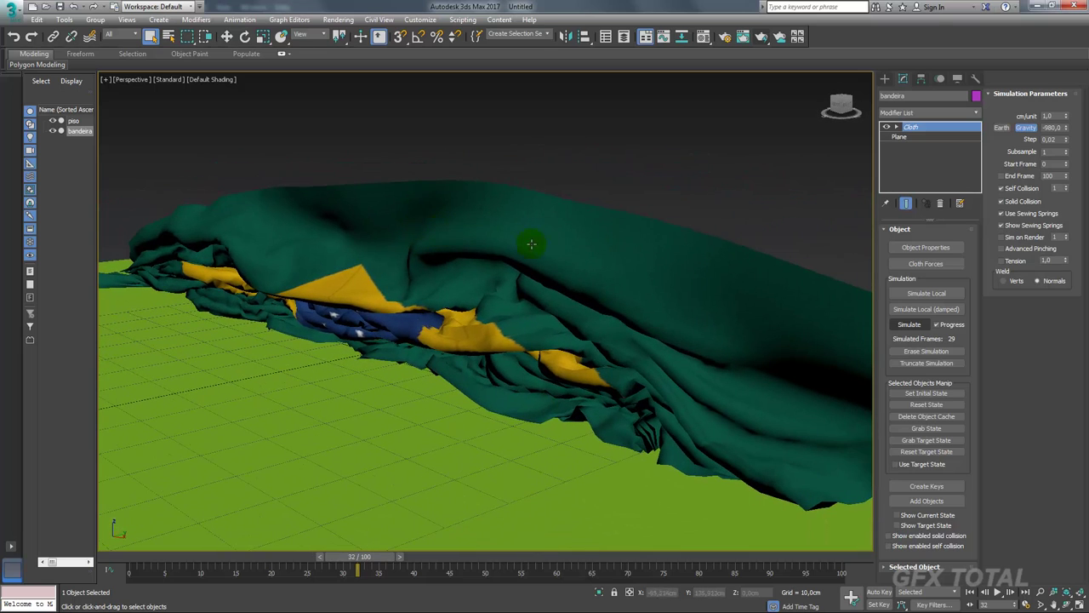
{"action": "scroll", "coordinate": [486, 287], "scroll_direction": "down", "scroll_amount": 5}
{"action": "scroll", "coordinate": [487, 287], "scroll_direction": "down", "scroll_amount": 3}
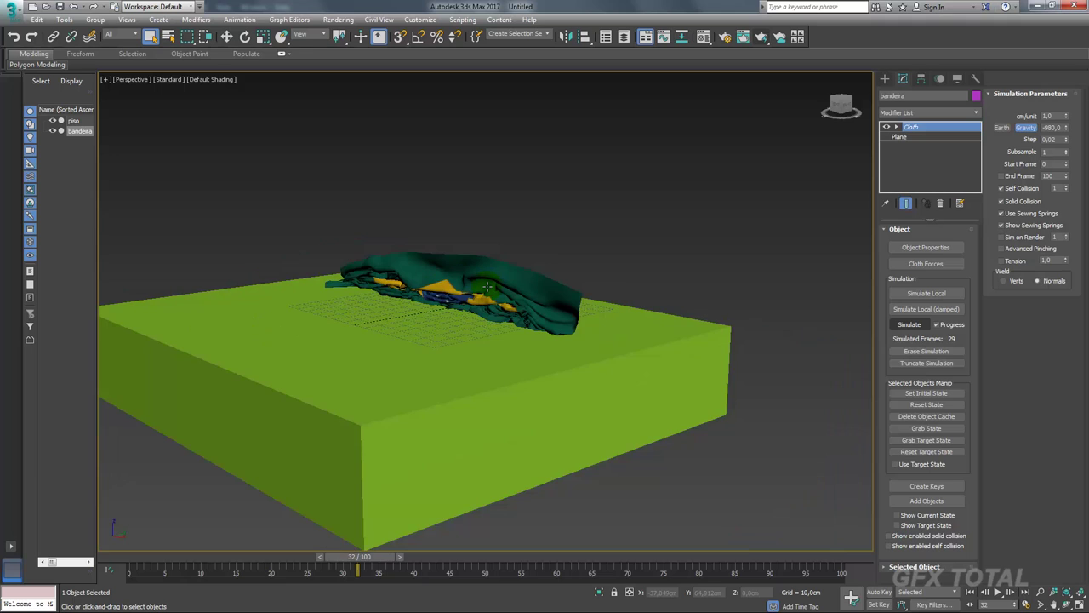
{"action": "mouse_move", "coordinate": [362, 555]}
{"action": "left_mouse_down"}
{"action": "mouse_move", "coordinate": [238, 558]}
{"action": "mouse_move", "coordinate": [260, 558]}
{"action": "mouse_move", "coordinate": [218, 576]}
{"action": "mouse_move", "coordinate": [230, 572]}
{"action": "mouse_move", "coordinate": [150, 572]}
{"action": "left_mouse_up"}
Scrub back to frame 3 and orbit in to inspect the flag mesh
{"action": "middle_click_drag", "start_coordinate": [292, 466], "coordinate": [469, 388], "text": "alt"}
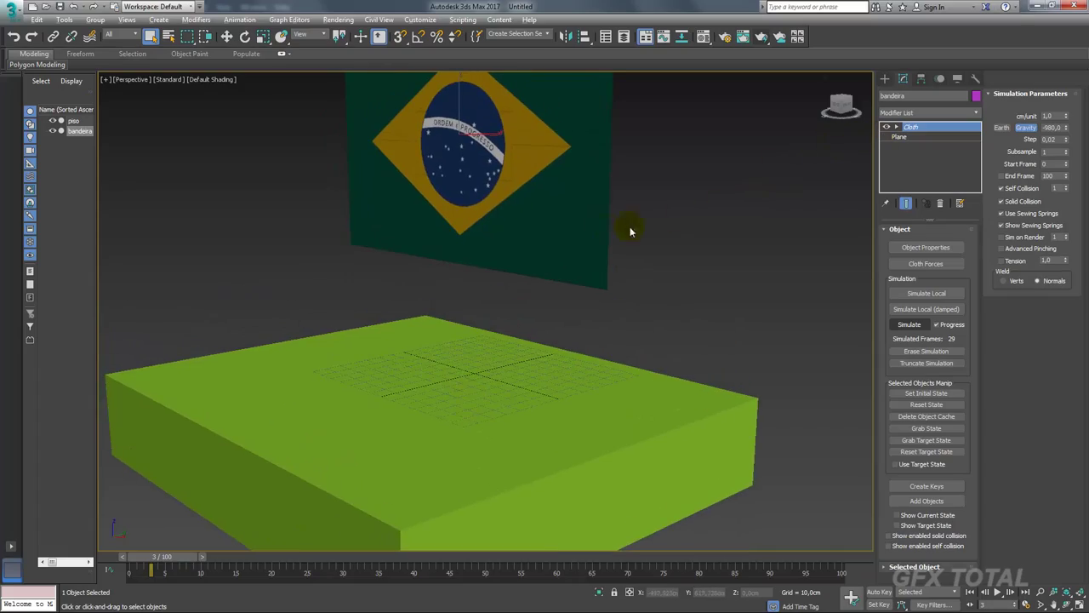
{"action": "mouse_move", "coordinate": [630, 230]}
{"action": "middle_mouse_down", "text": "alt"}
{"action": "mouse_move", "coordinate": [641, 263]}
{"action": "mouse_move", "coordinate": [591, 231]}
{"action": "middle_mouse_up", "text": "alt"}
{"action": "scroll", "coordinate": [587, 243], "scroll_direction": "up", "scroll_amount": 5}
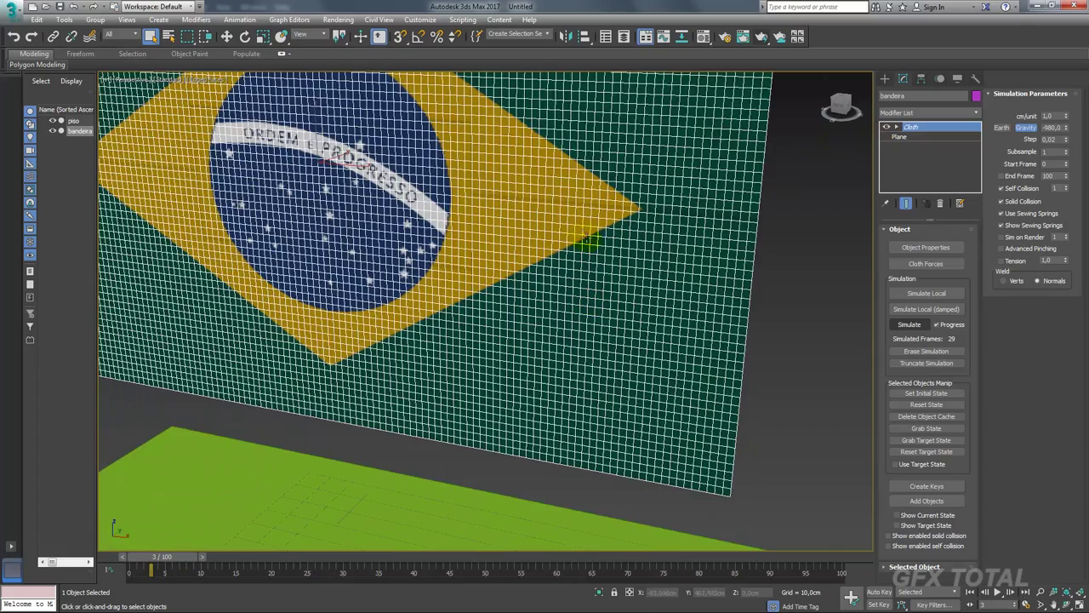
{"action": "mouse_move", "coordinate": [749, 205]}
{"action": "middle_mouse_down", "text": "alt"}
{"action": "mouse_move", "coordinate": [720, 274]}
{"action": "mouse_move", "coordinate": [720, 382]}
{"action": "middle_mouse_up", "text": "alt"}
{"action": "scroll", "coordinate": [673, 316], "scroll_direction": "down", "scroll_amount": 5}
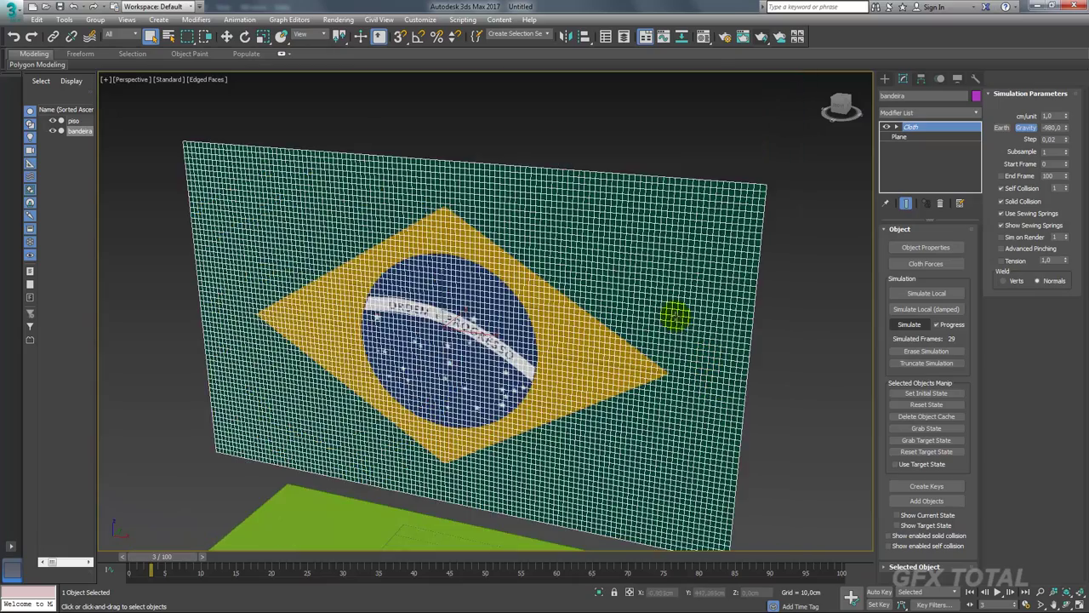
{"action": "middle_click_drag", "start_coordinate": [673, 316], "coordinate": [637, 185], "text": "alt"}
Set the plane's Width Segs to 150, return to Cloth, and reframe the flag over the box
{"action": "left_click", "coordinate": [902, 137]}
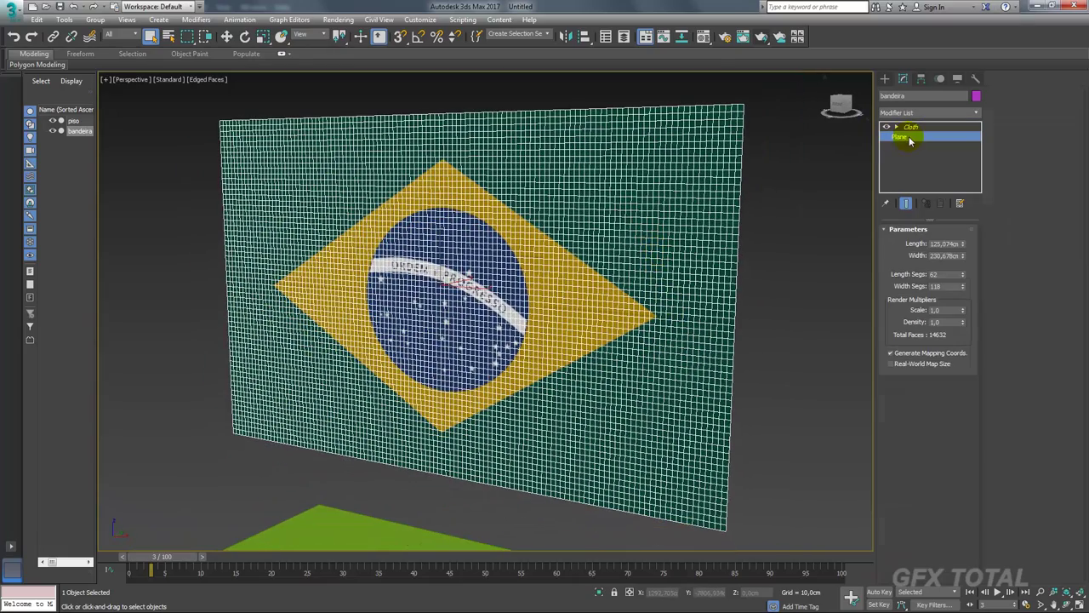
{"action": "type", "text": "150"}
{"action": "double_click", "coordinate": [933, 274]}
{"action": "type", "text": "100"}
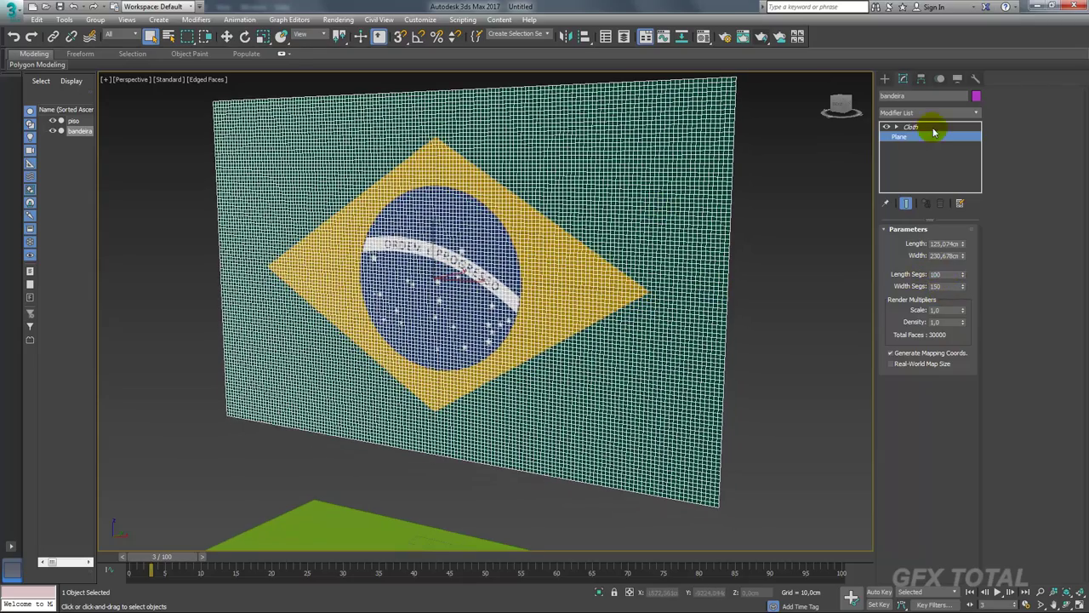
{"action": "left_click", "coordinate": [912, 127]}
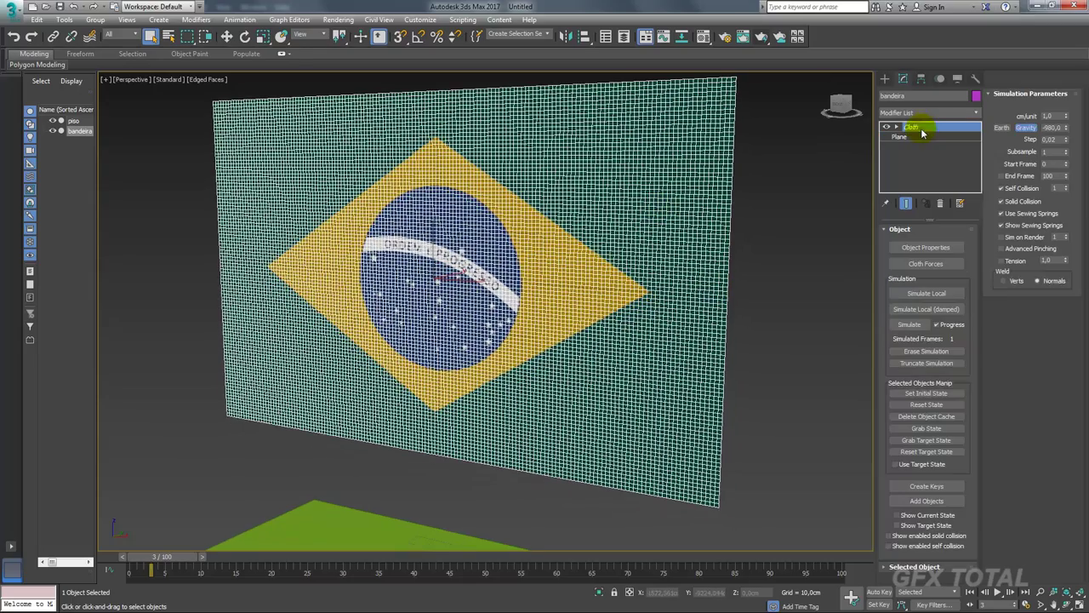
{"action": "mouse_move", "coordinate": [730, 202]}
{"action": "middle_mouse_down", "text": "alt"}
{"action": "mouse_move", "coordinate": [717, 195]}
{"action": "mouse_move", "coordinate": [724, 180]}
{"action": "middle_mouse_up", "text": "alt"}
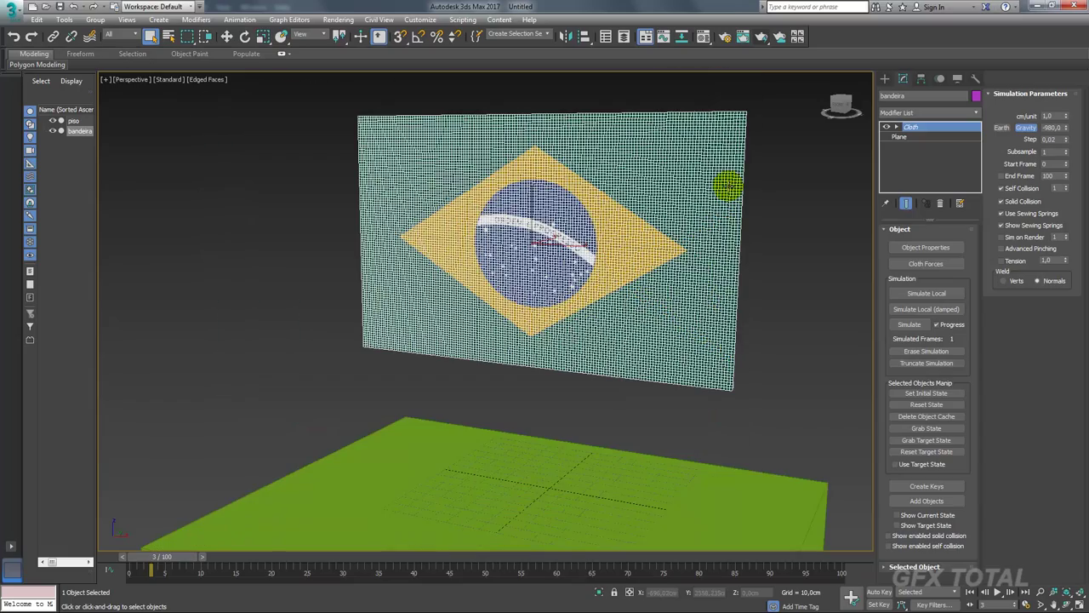
{"action": "mouse_move", "coordinate": [723, 294]}
{"action": "middle_mouse_down"}
{"action": "mouse_move", "coordinate": [663, 272]}
{"action": "mouse_move", "coordinate": [746, 345]}
{"action": "middle_mouse_up"}
{"action": "scroll", "coordinate": [678, 274], "scroll_direction": "down", "scroll_amount": 3}
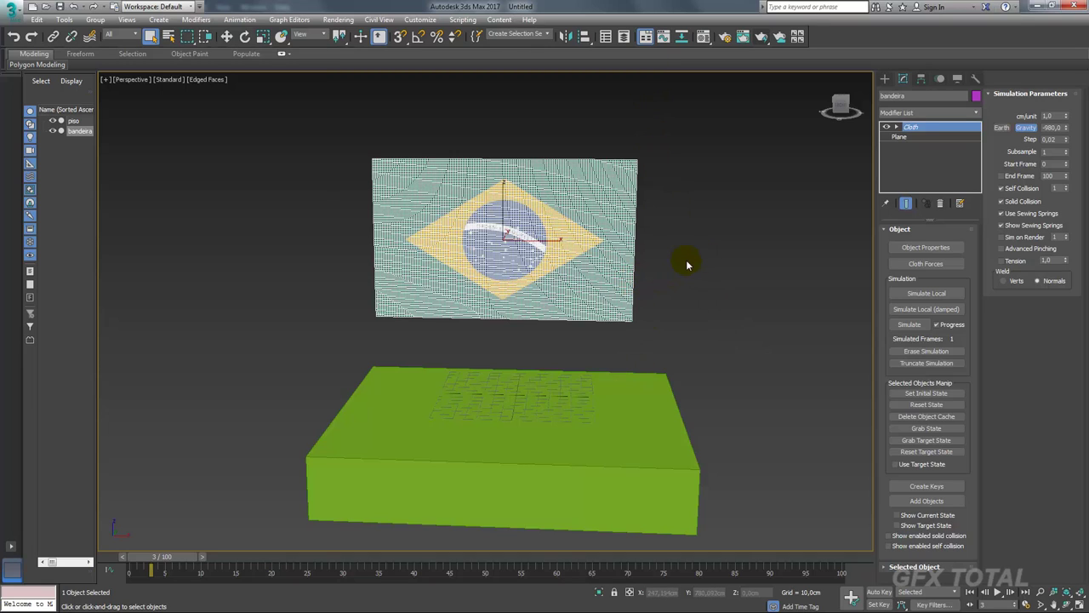
{"action": "mouse_move", "coordinate": [687, 264]}
{"action": "middle_mouse_down", "text": "alt"}
{"action": "mouse_move", "coordinate": [680, 275]}
{"action": "mouse_move", "coordinate": [712, 260]}
{"action": "middle_mouse_up", "text": "alt"}
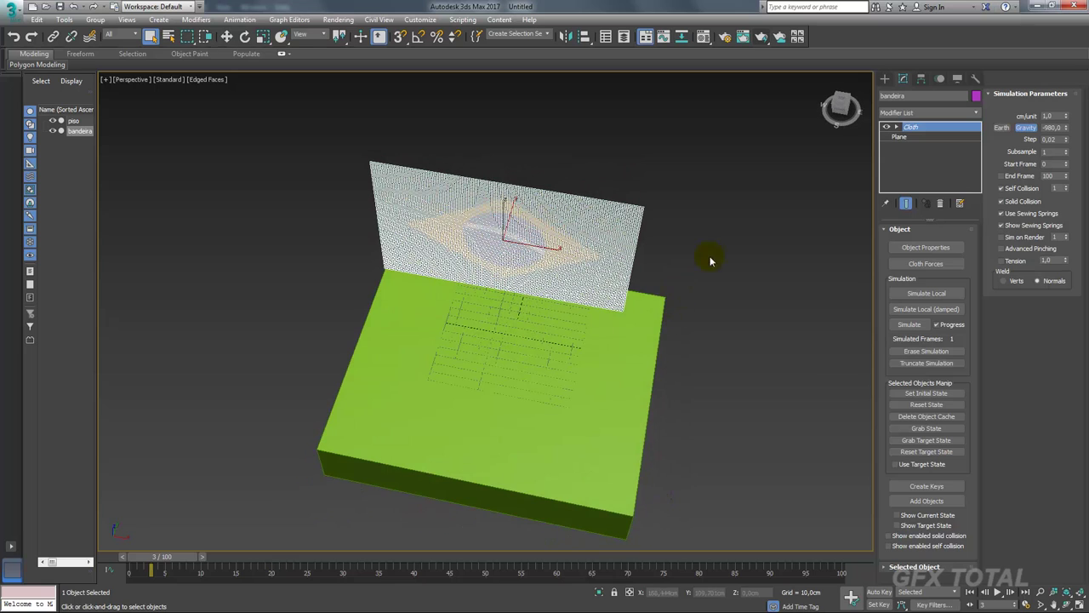
Draw a thin cylinder beside the ground box as the flagpole
{"action": "left_click", "coordinate": [883, 79]}
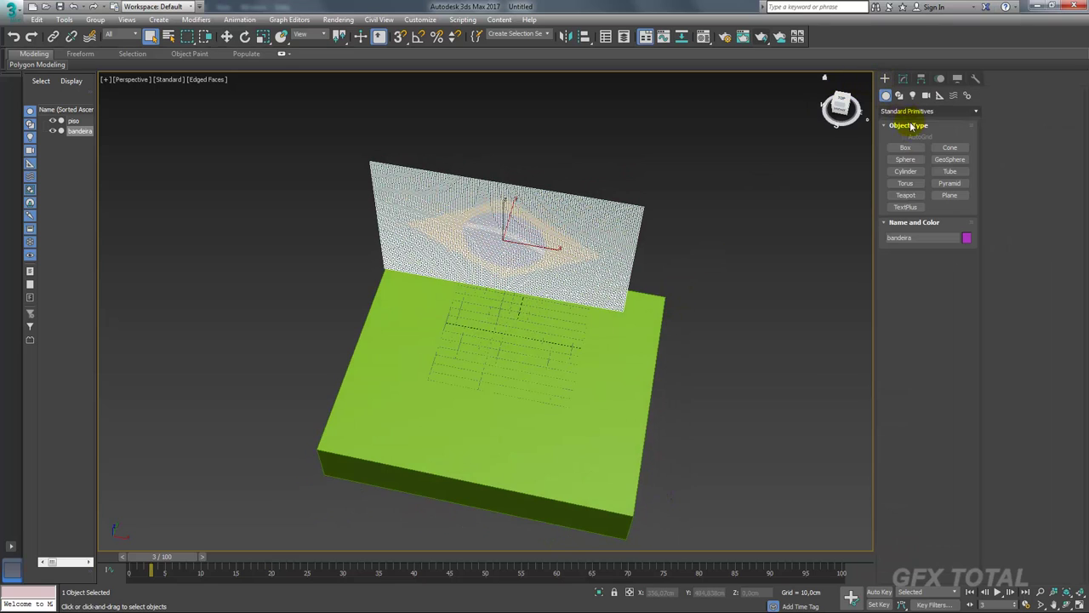
{"action": "left_click", "coordinate": [906, 171]}
{"action": "mouse_move", "coordinate": [669, 323]}
{"action": "middle_mouse_down", "text": "alt"}
{"action": "mouse_move", "coordinate": [643, 341]}
{"action": "mouse_move", "coordinate": [585, 290]}
{"action": "middle_mouse_up", "text": "alt"}
{"action": "left_click", "coordinate": [586, 290]}
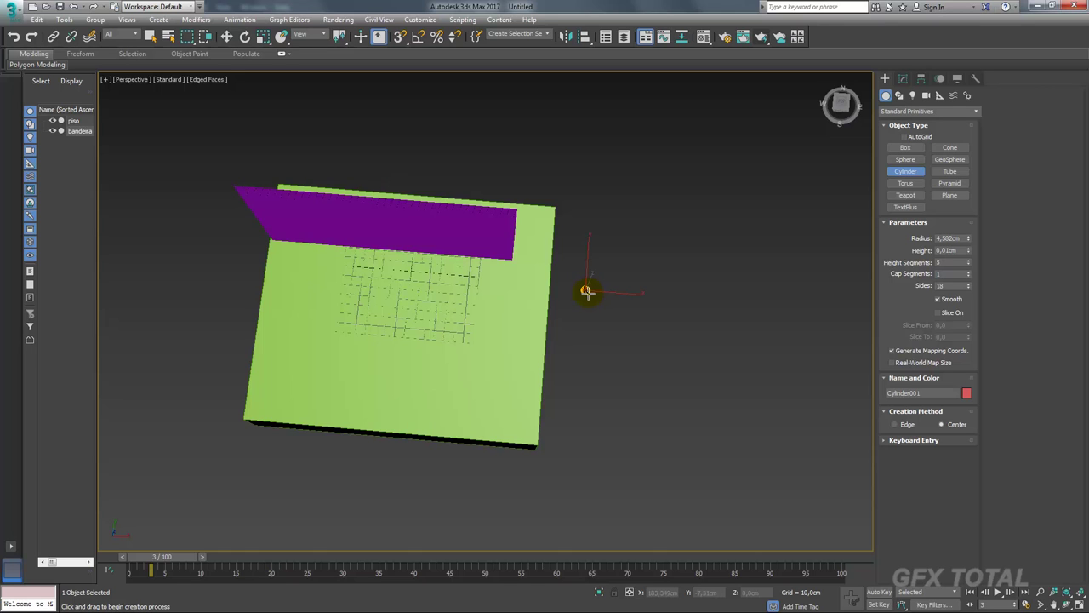
{"action": "left_click", "coordinate": [681, 238]}
{"action": "scroll", "coordinate": [653, 235], "scroll_direction": "up", "scroll_amount": 5}
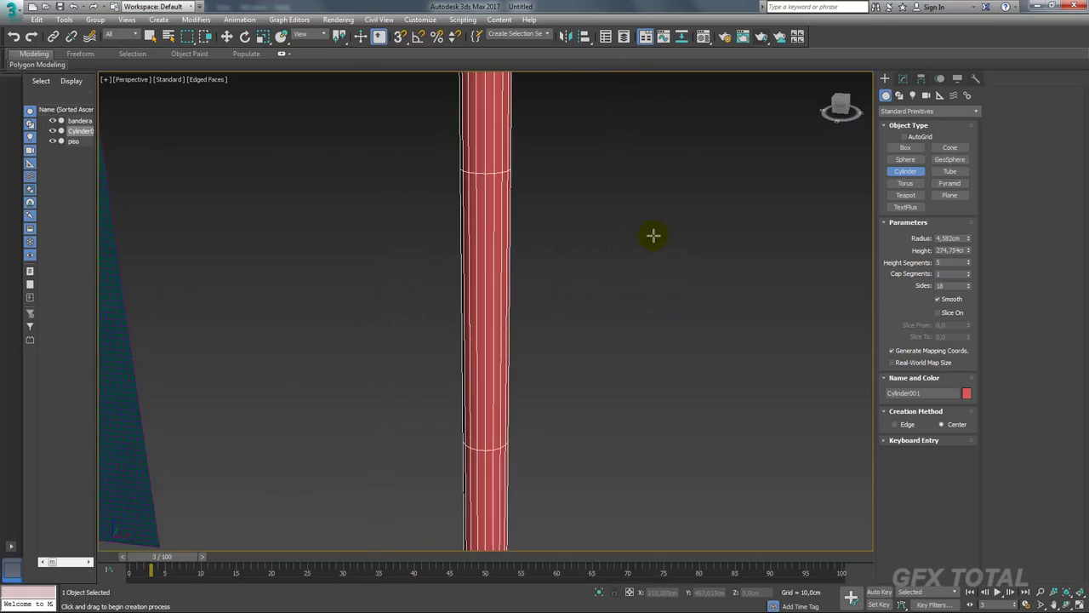
{"action": "scroll", "coordinate": [653, 235], "scroll_direction": "down", "scroll_amount": 4}
{"action": "scroll", "coordinate": [616, 275], "scroll_direction": "down", "scroll_amount": 4}
Raise the cylinder's Height to about 508 cm
{"action": "left_click", "coordinate": [903, 78]}
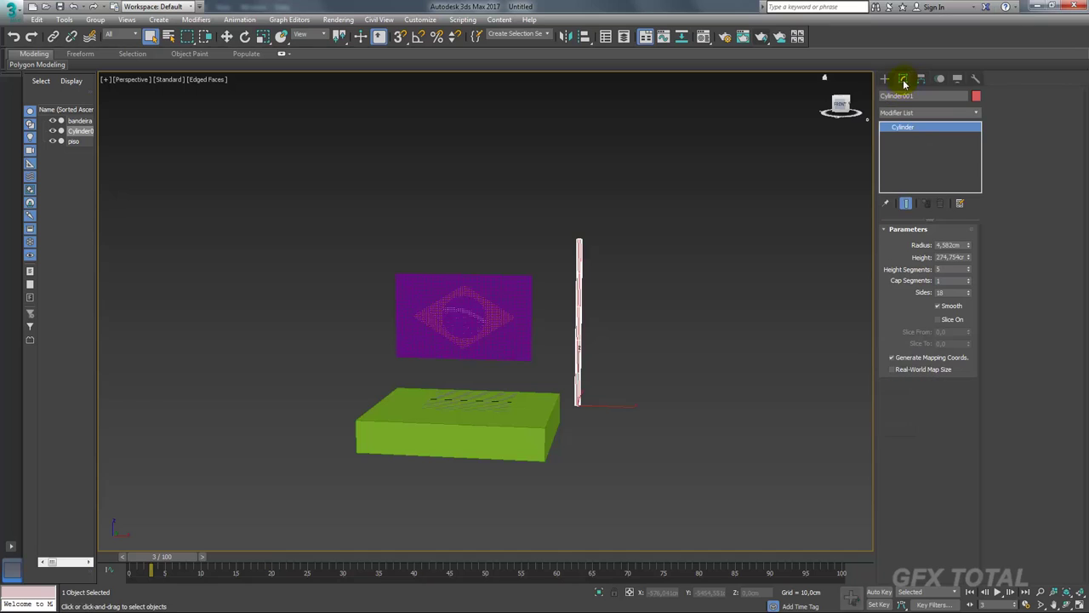
{"action": "left_click_drag", "start_coordinate": [970, 264], "coordinate": [969, 219]}
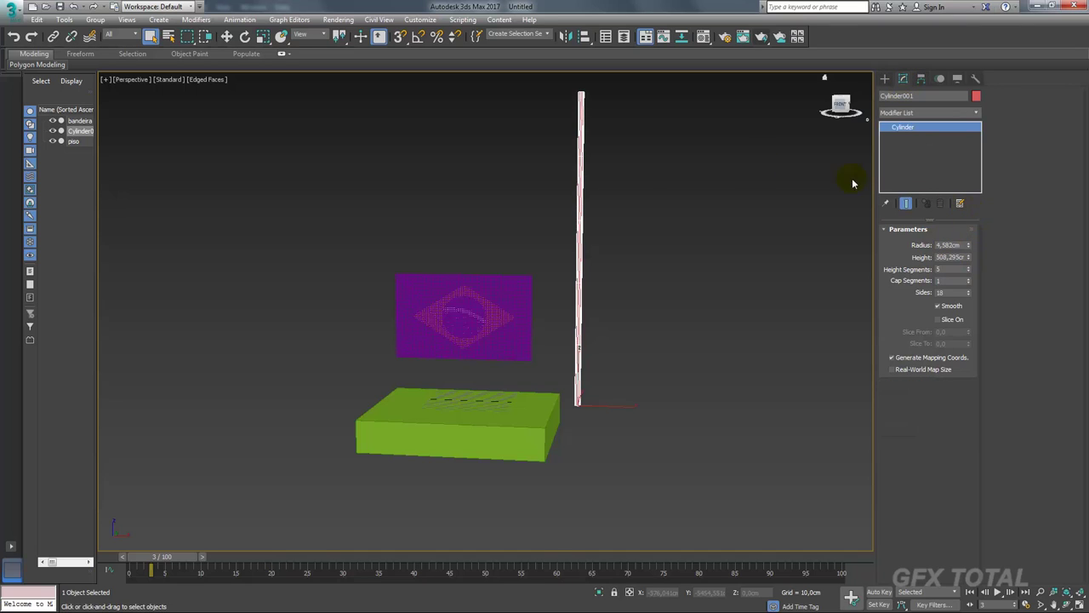
{"action": "scroll", "coordinate": [649, 239], "scroll_direction": "up", "scroll_amount": 2}
{"action": "scroll", "coordinate": [632, 252], "scroll_direction": "up", "scroll_amount": 4}
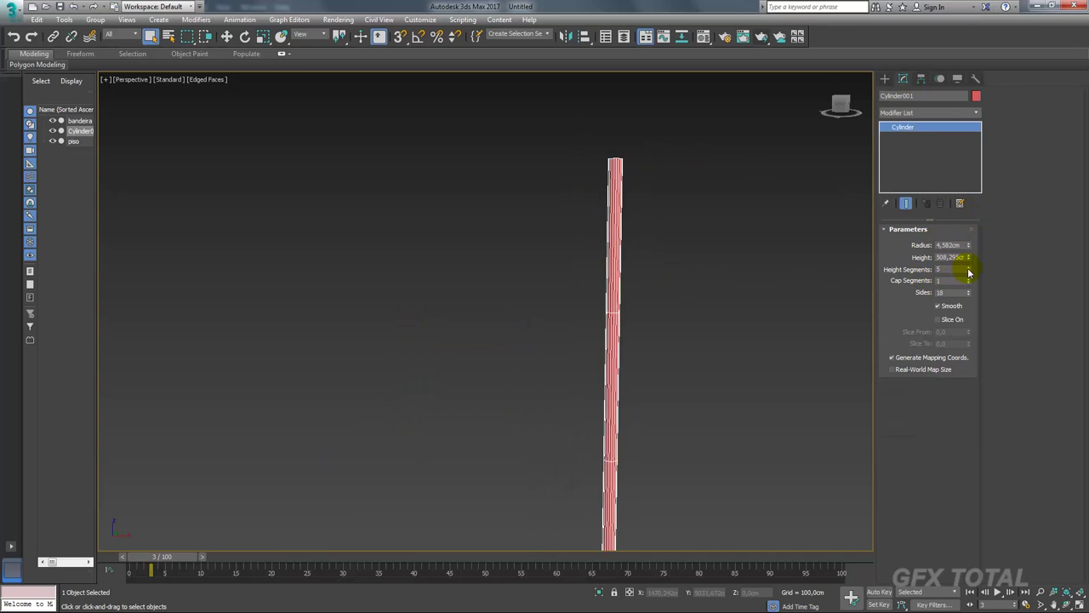
{"action": "scroll", "coordinate": [672, 217], "scroll_direction": "up", "scroll_amount": 1}
{"action": "scroll", "coordinate": [590, 232], "scroll_direction": "up", "scroll_amount": 2}
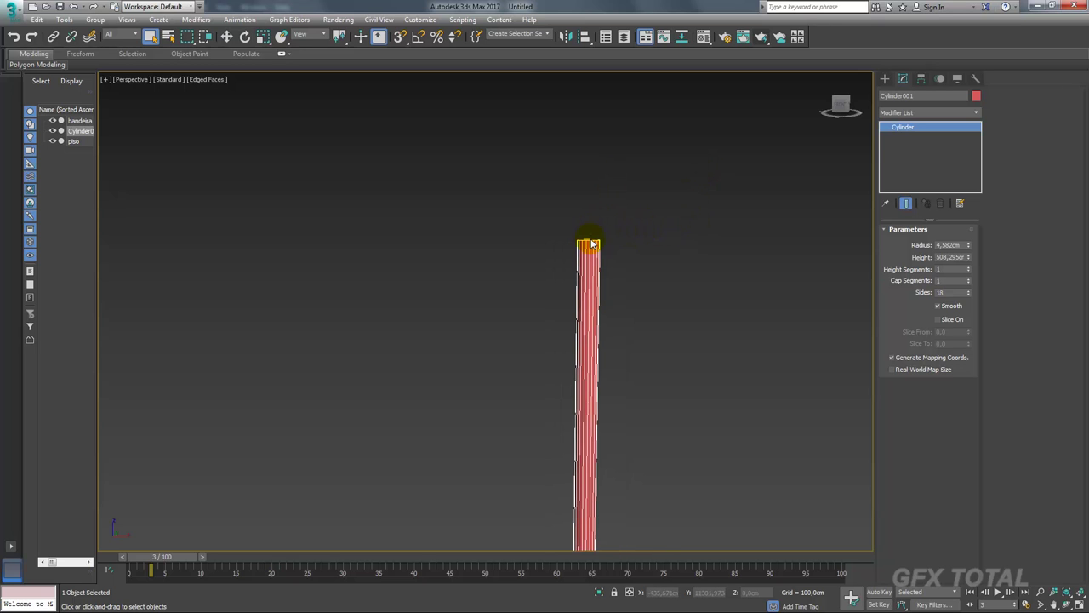
Switch to the Front view and zoom to frame the top of the pole
{"action": "key", "text": "f"}
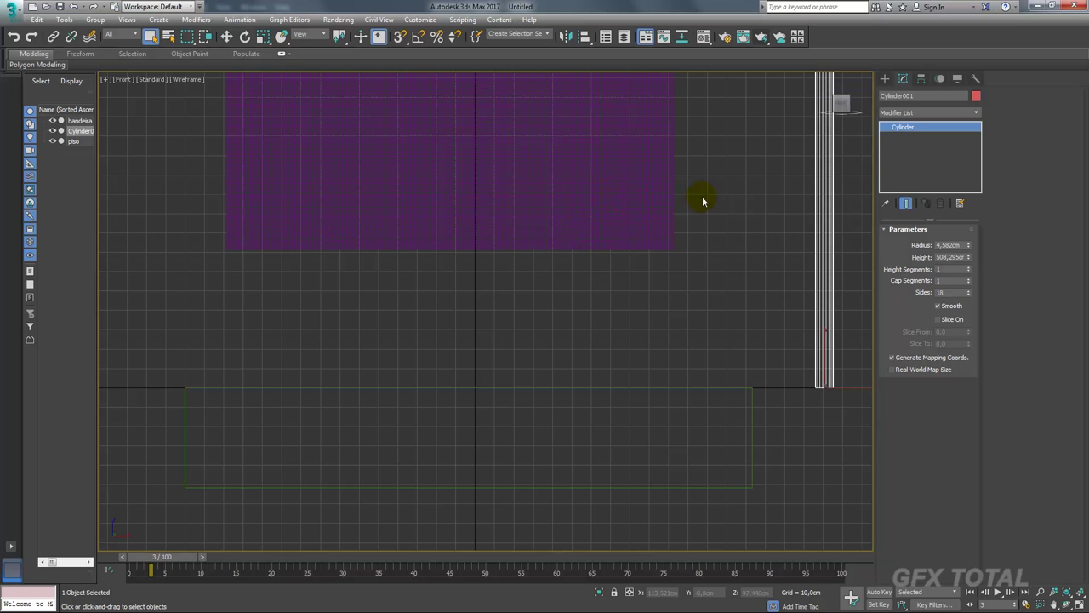
{"action": "key", "text": "z"}
{"action": "scroll", "coordinate": [479, 231], "scroll_direction": "up", "scroll_amount": 2}
{"action": "scroll", "coordinate": [411, 260], "scroll_direction": "up", "scroll_amount": 3}
{"action": "scroll", "coordinate": [460, 271], "scroll_direction": "up", "scroll_amount": 3}
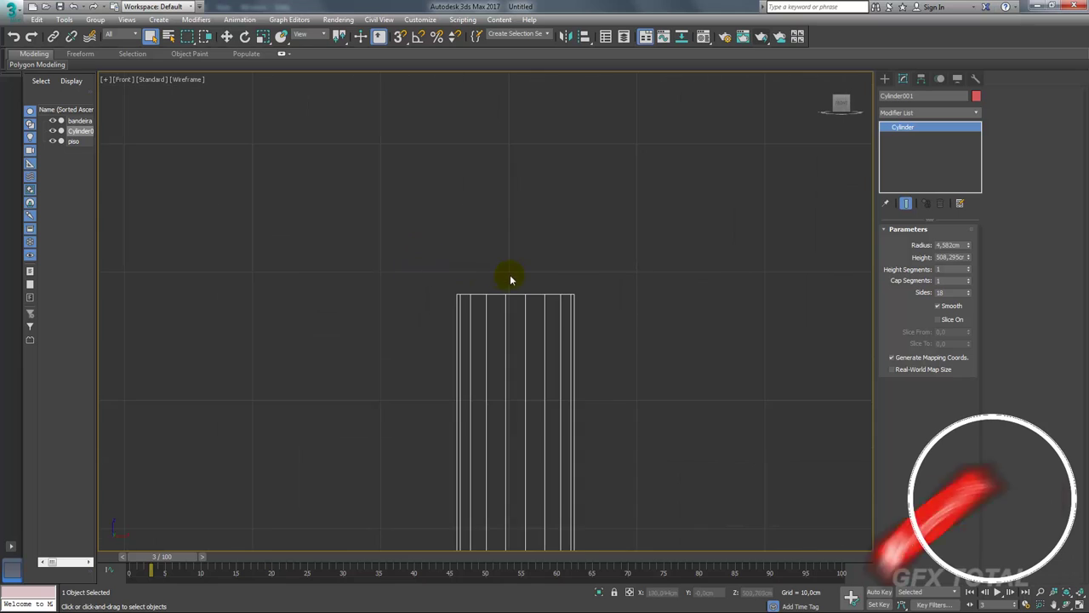
{"action": "middle_click_drag", "start_coordinate": [510, 279], "coordinate": [505, 343]}
{"action": "scroll", "coordinate": [505, 343], "scroll_direction": "down", "scroll_amount": 3}
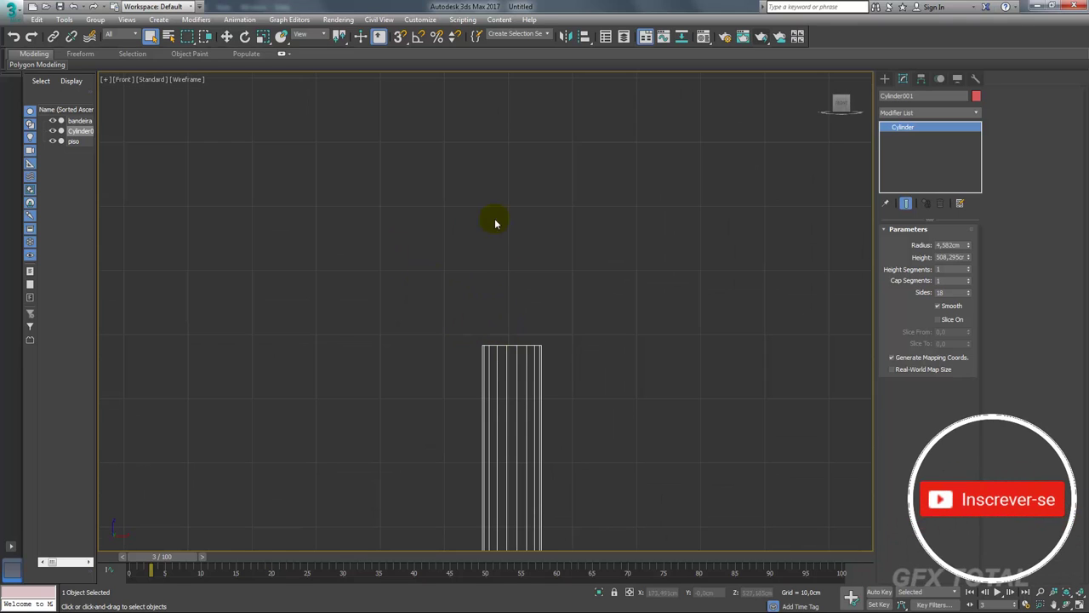
Draw a curved Bezier Line profile rising from the pole's top-left corner in the Front view
{"action": "left_click", "coordinate": [884, 80]}
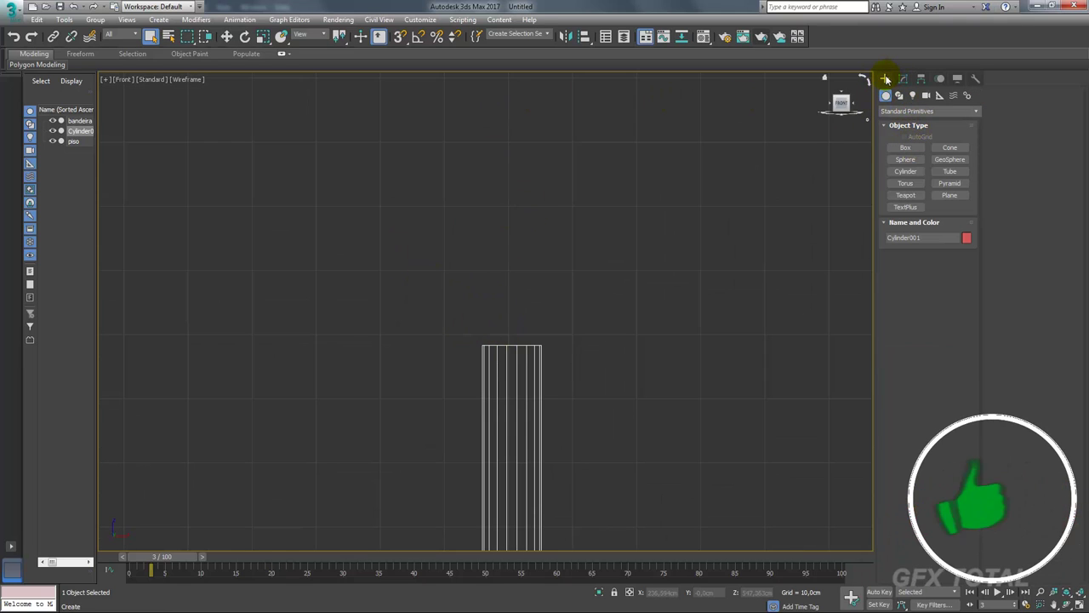
{"action": "left_click", "coordinate": [898, 94]}
{"action": "left_click", "coordinate": [905, 157]}
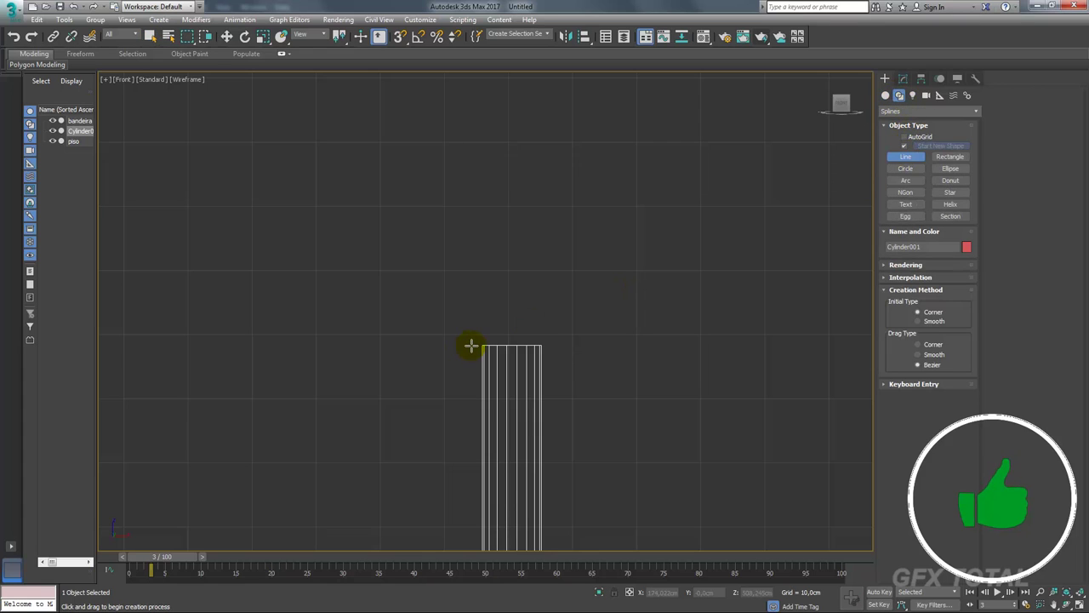
{"action": "middle_click_drag", "start_coordinate": [471, 346], "coordinate": [476, 394]}
{"action": "left_click", "coordinate": [489, 401]}
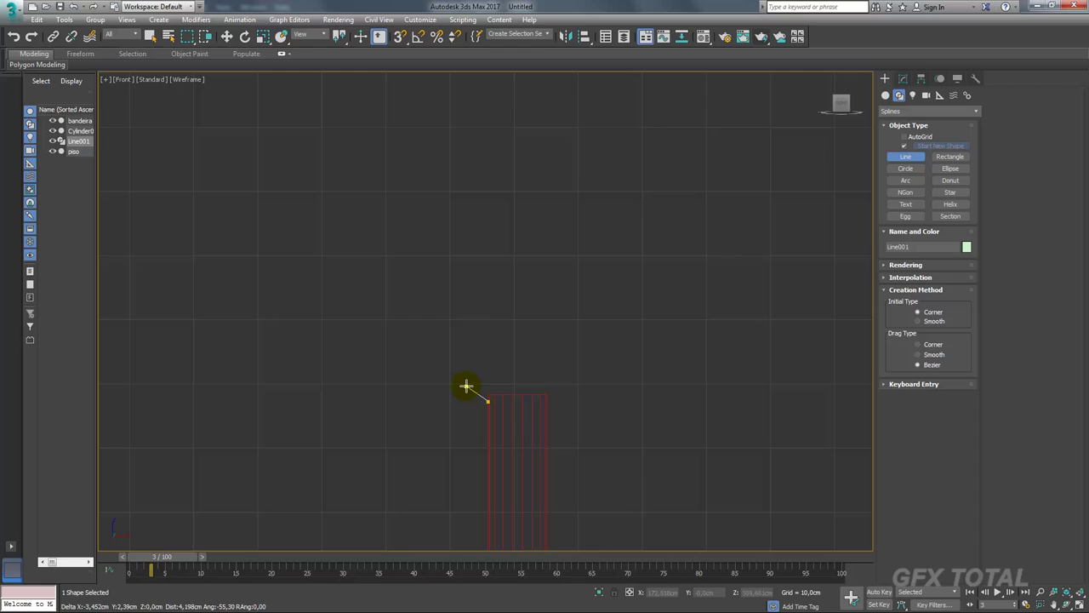
{"action": "left_click_drag", "start_coordinate": [464, 379], "coordinate": [478, 344]}
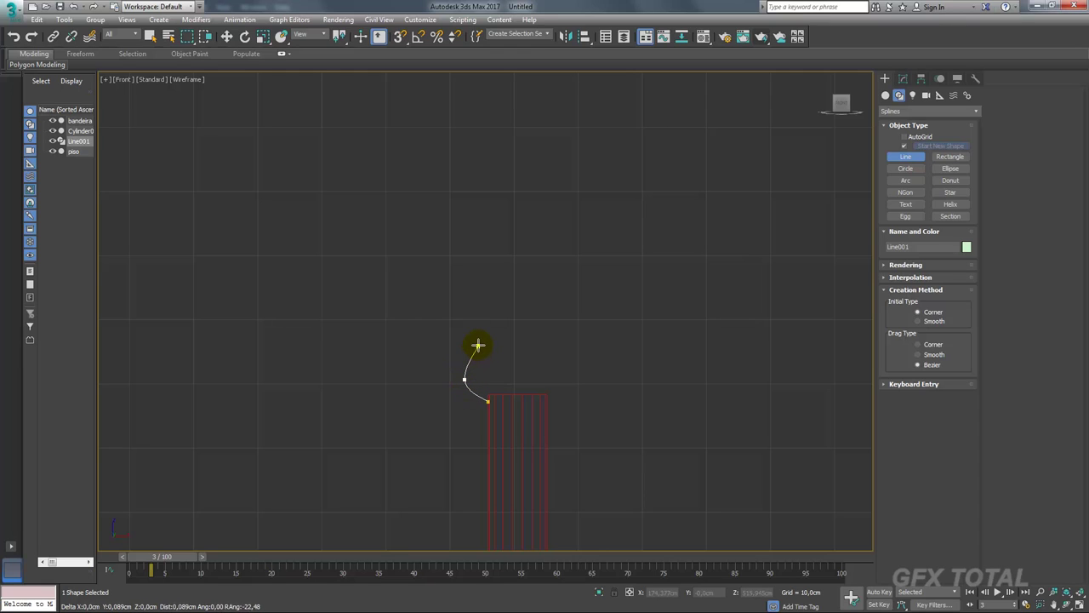
{"action": "left_click", "coordinate": [478, 345]}
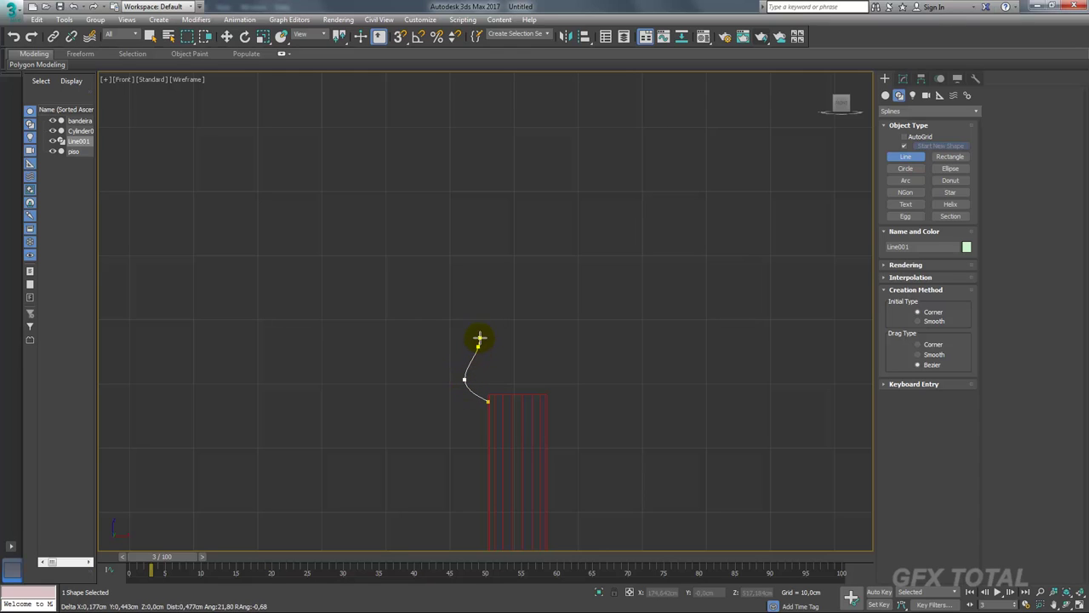
{"action": "left_click", "coordinate": [476, 287]}
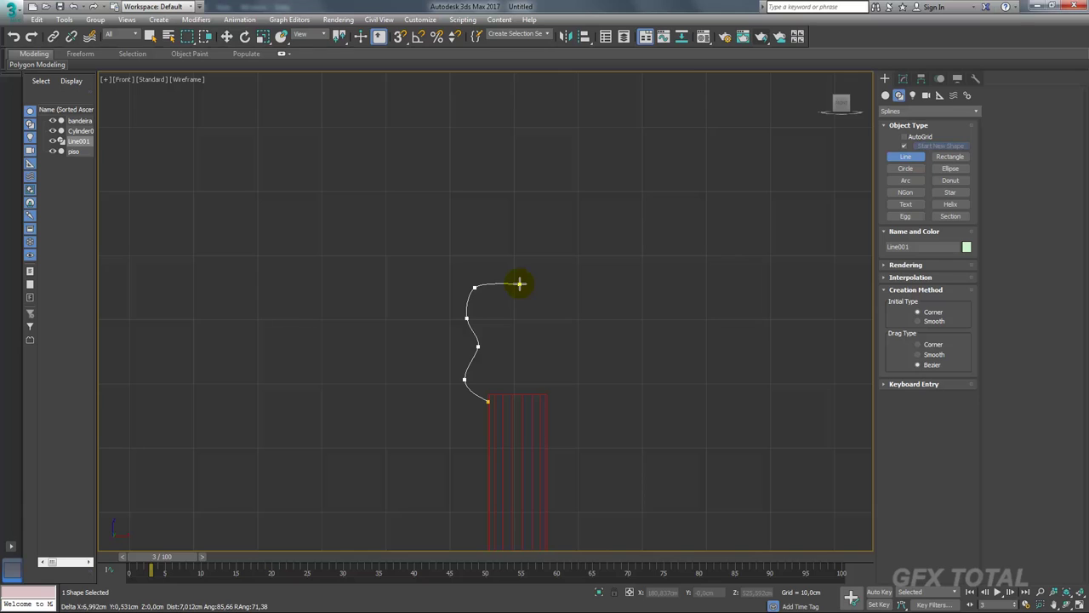
{"action": "right_click", "coordinate": [514, 283]}
Return to the Perspective view and bring up the line's modifier list
{"action": "key", "text": "p"}
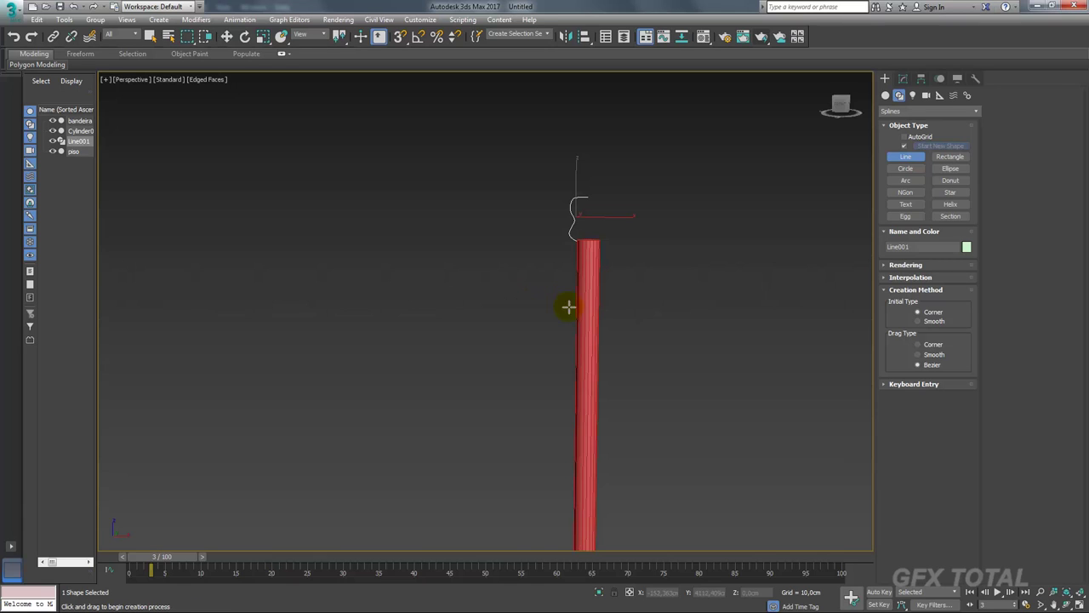
{"action": "mouse_move", "coordinate": [566, 306]}
{"action": "middle_mouse_down", "text": "alt"}
{"action": "mouse_move", "coordinate": [595, 377]}
{"action": "mouse_move", "coordinate": [599, 327]}
{"action": "middle_mouse_up", "text": "alt"}
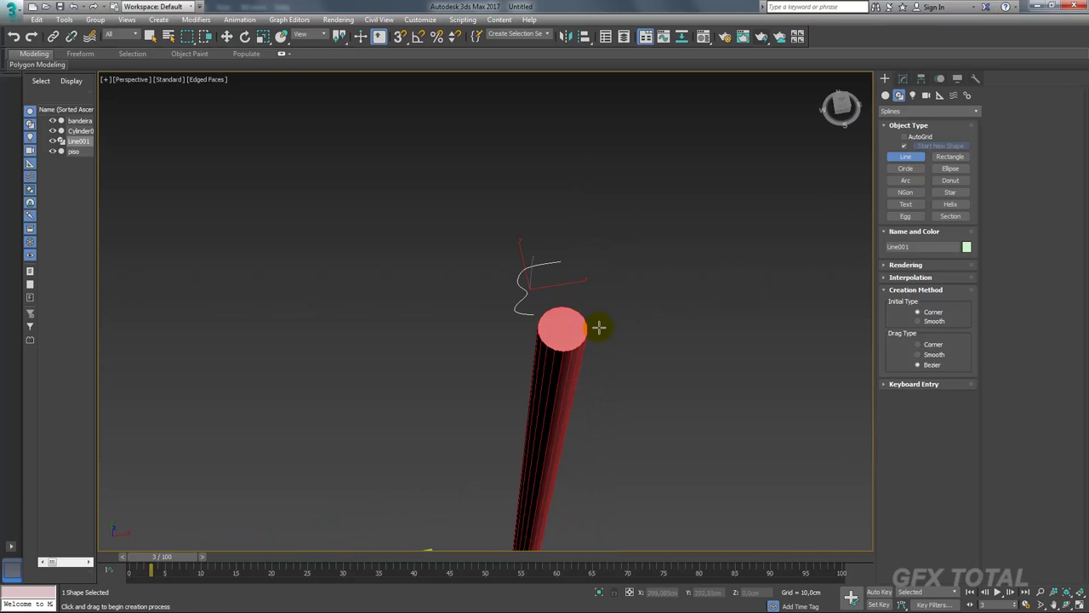
{"action": "left_click", "coordinate": [903, 78]}
{"action": "left_click", "coordinate": [976, 112]}
{"action": "left_click_drag", "start_coordinate": [976, 150], "coordinate": [982, 231]}
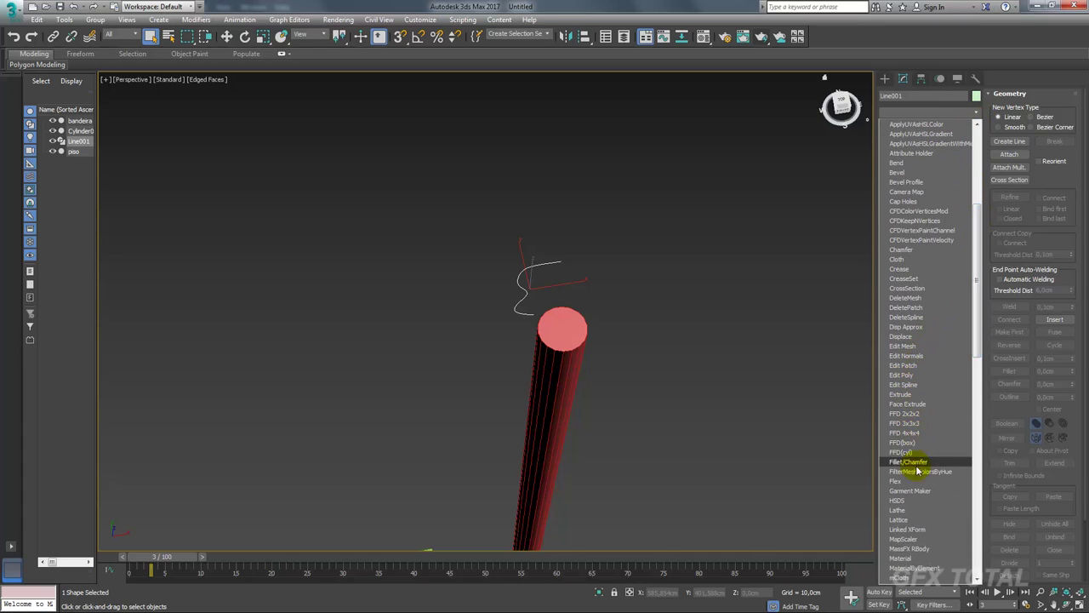
Lathe Line001 with Align Max, Weld Core and Flip Normals into a 16-segment knob
{"action": "left_click", "coordinate": [900, 509]}
{"action": "scroll", "coordinate": [566, 347], "scroll_direction": "up", "scroll_amount": 3}
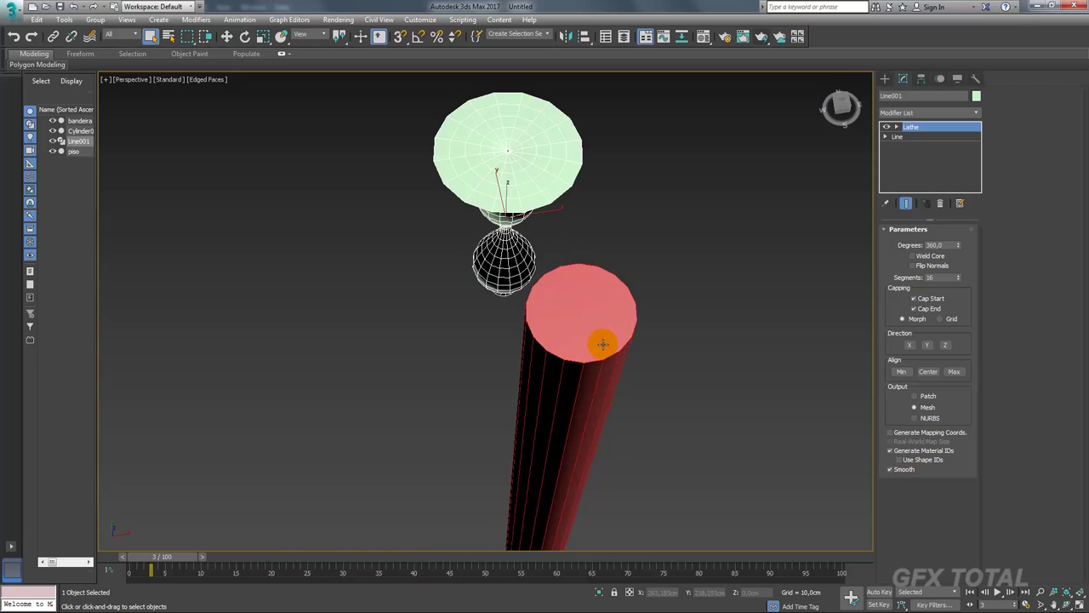
{"action": "scroll", "coordinate": [608, 325], "scroll_direction": "up", "scroll_amount": 2}
{"action": "scroll", "coordinate": [608, 325], "scroll_direction": "up", "scroll_amount": 2}
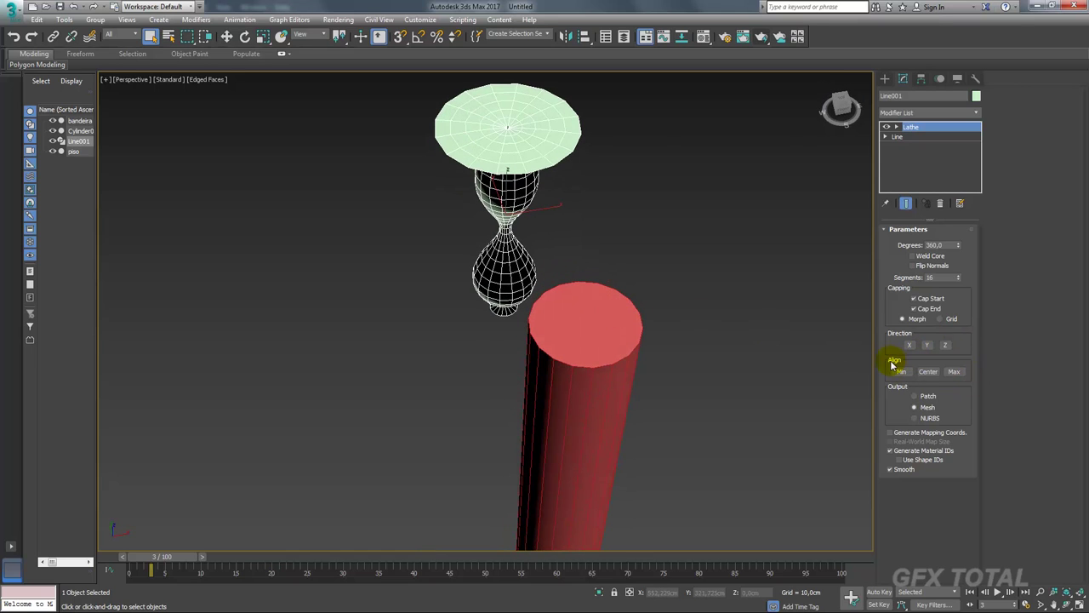
{"action": "left_click", "coordinate": [953, 372]}
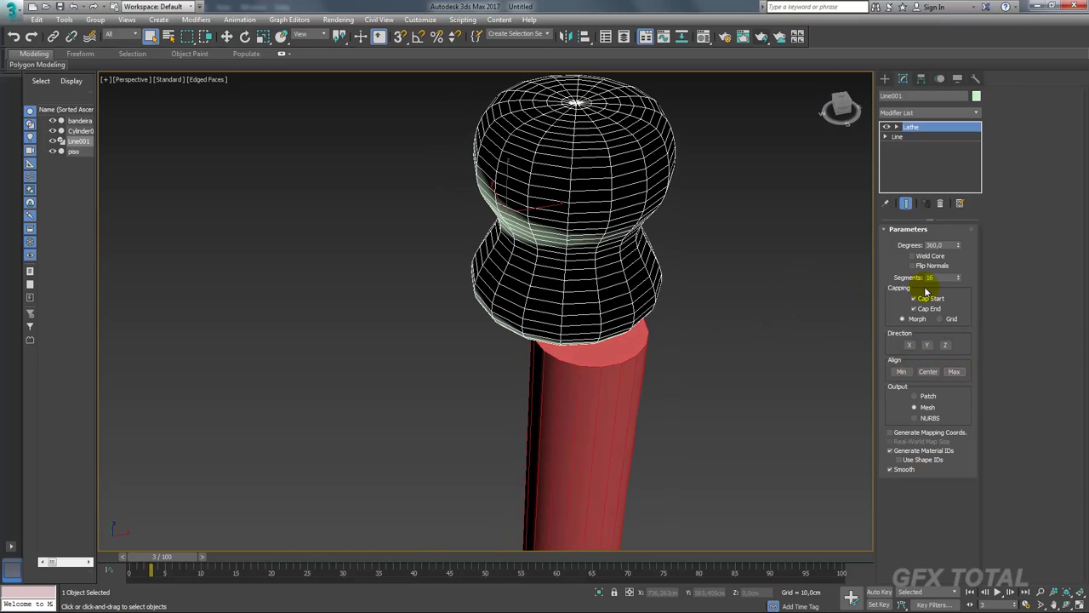
{"action": "left_click", "coordinate": [912, 265]}
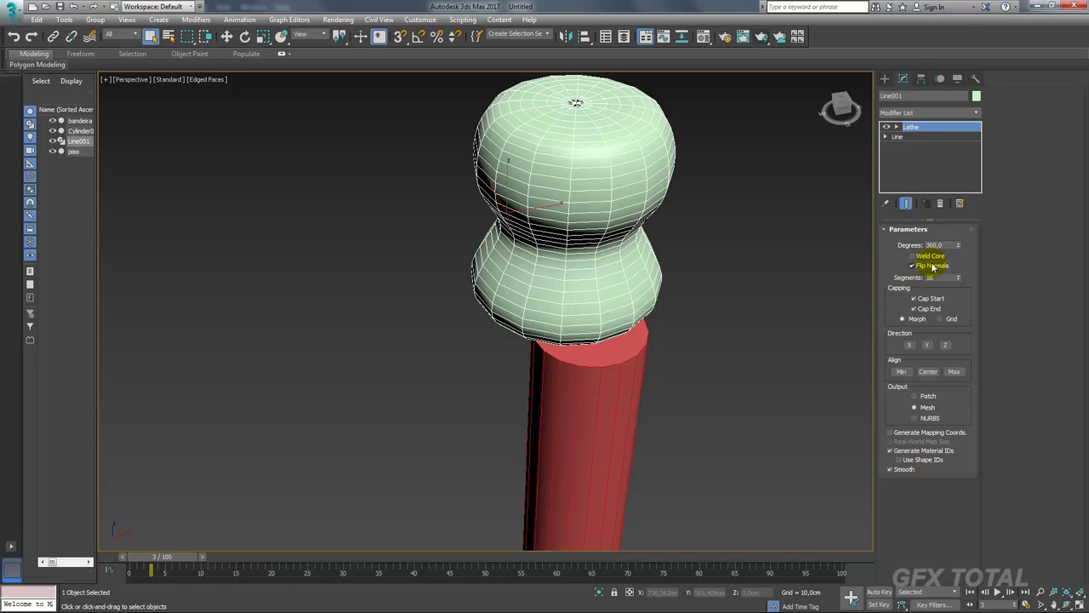
{"action": "mouse_move", "coordinate": [715, 160]}
{"action": "middle_mouse_down", "text": "alt"}
{"action": "mouse_move", "coordinate": [610, 142]}
{"action": "mouse_move", "coordinate": [646, 230]}
{"action": "mouse_move", "coordinate": [632, 153]}
{"action": "mouse_move", "coordinate": [651, 247]}
{"action": "mouse_move", "coordinate": [684, 304]}
{"action": "middle_mouse_up", "text": "alt"}
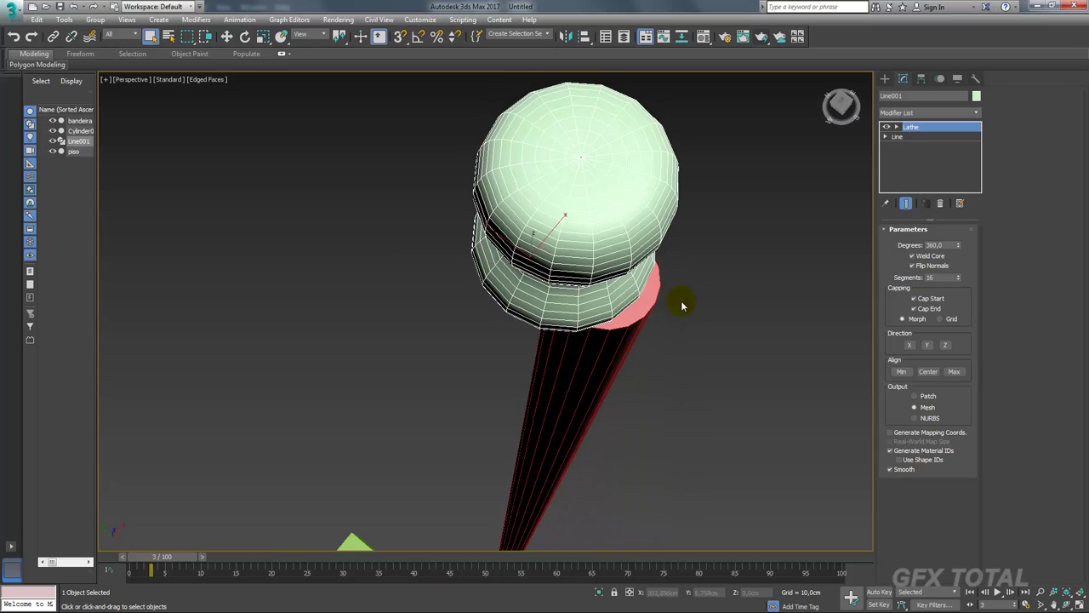
{"action": "key", "text": "w"}
{"action": "mouse_move", "coordinate": [620, 292]}
{"action": "middle_mouse_down", "text": "alt"}
{"action": "mouse_move", "coordinate": [602, 295]}
{"action": "mouse_move", "coordinate": [498, 214]}
{"action": "mouse_move", "coordinate": [423, 177]}
{"action": "mouse_move", "coordinate": [336, 202]}
{"action": "middle_mouse_up", "text": "alt"}
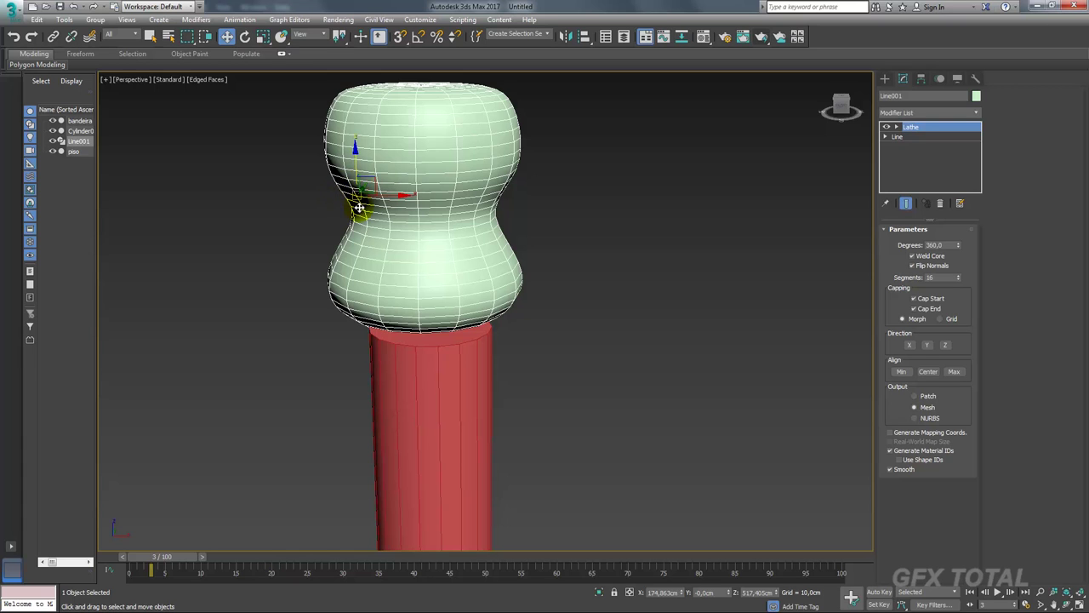
Tilt the knob, then centre it over the pole in the Top view
{"action": "key", "text": "e"}
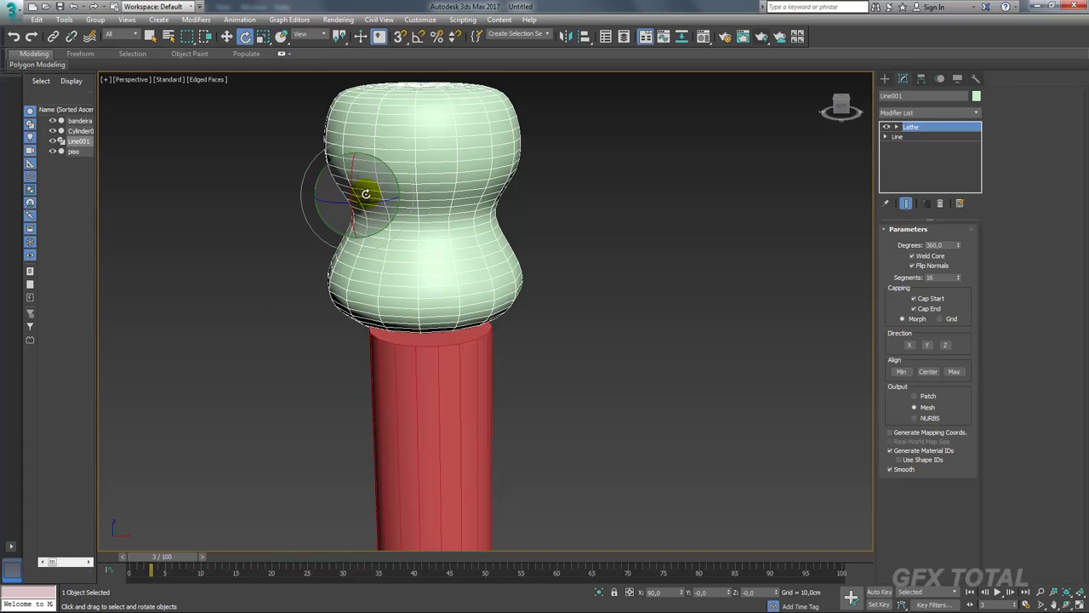
{"action": "mouse_move", "coordinate": [365, 190]}
{"action": "left_mouse_down"}
{"action": "mouse_move", "coordinate": [346, 191]}
{"action": "mouse_move", "coordinate": [371, 221]}
{"action": "left_mouse_up"}
{"action": "mouse_move", "coordinate": [372, 222]}
{"action": "middle_mouse_down", "text": "alt"}
{"action": "mouse_move", "coordinate": [425, 250]}
{"action": "mouse_move", "coordinate": [420, 307]}
{"action": "mouse_move", "coordinate": [424, 282]}
{"action": "middle_mouse_up", "text": "alt"}
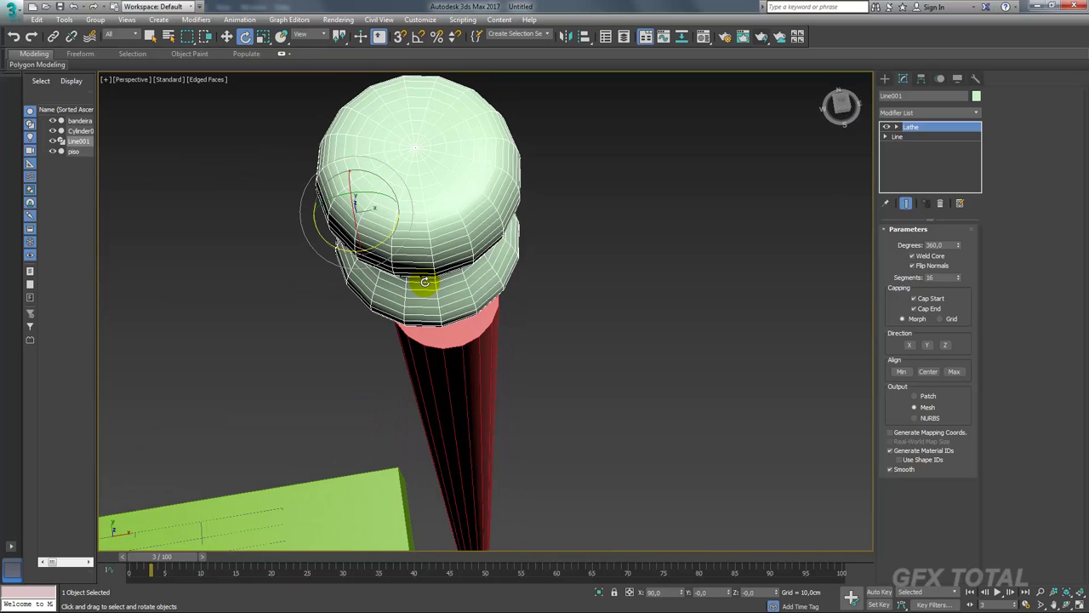
{"action": "key", "text": "t"}
{"action": "key", "text": "z"}
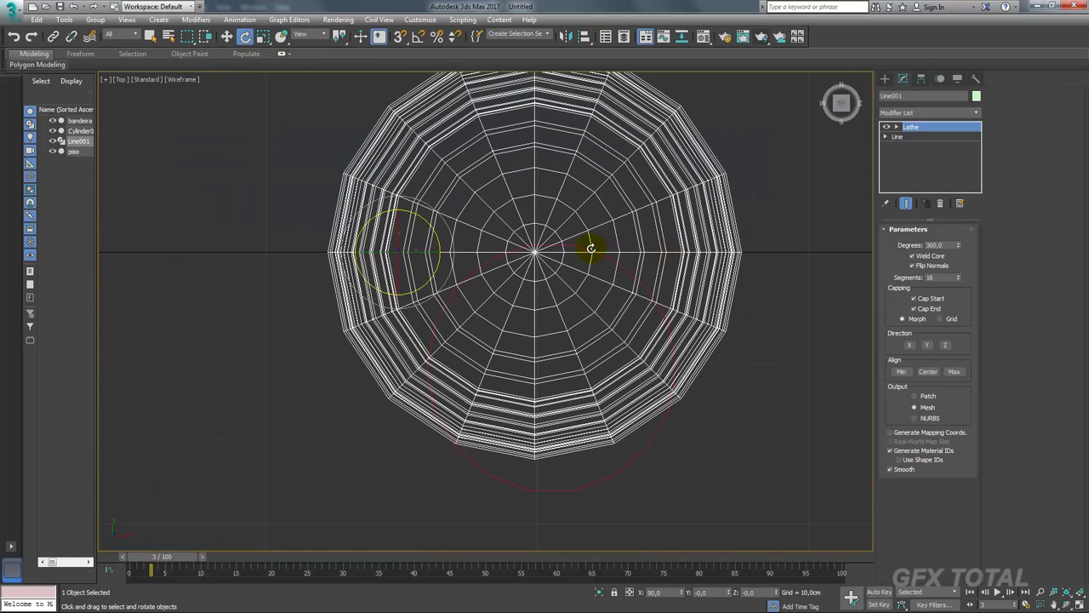
{"action": "middle_click_drag", "start_coordinate": [591, 247], "coordinate": [477, 167]}
{"action": "key", "text": "w"}
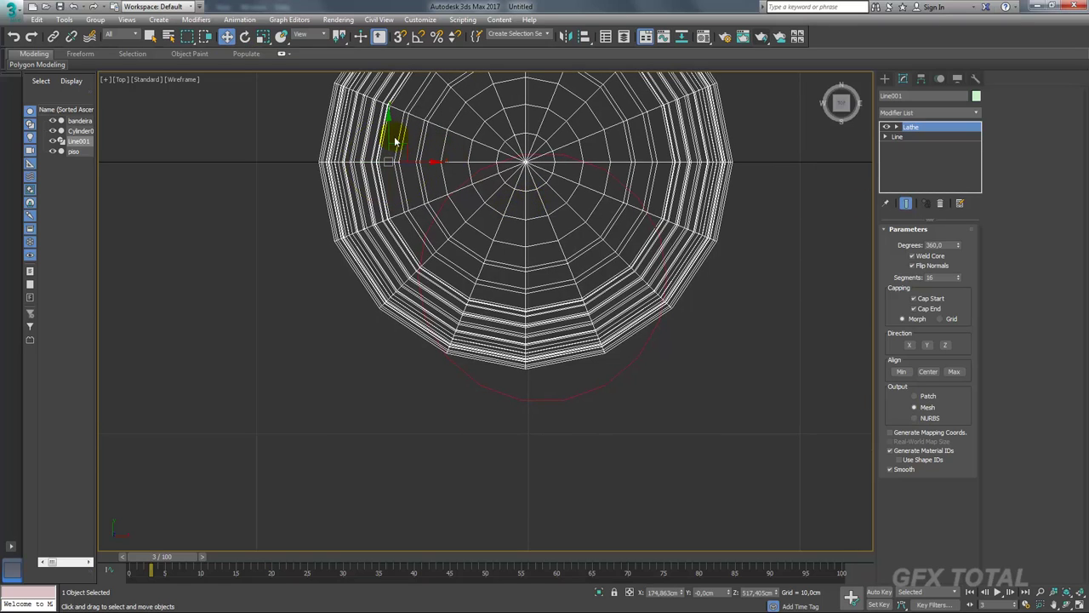
{"action": "middle_click_drag", "start_coordinate": [395, 141], "coordinate": [399, 253]}
{"action": "mouse_move", "coordinate": [427, 283]}
{"action": "left_mouse_down"}
{"action": "mouse_move", "coordinate": [446, 284]}
{"action": "mouse_move", "coordinate": [423, 259]}
{"action": "left_mouse_up"}
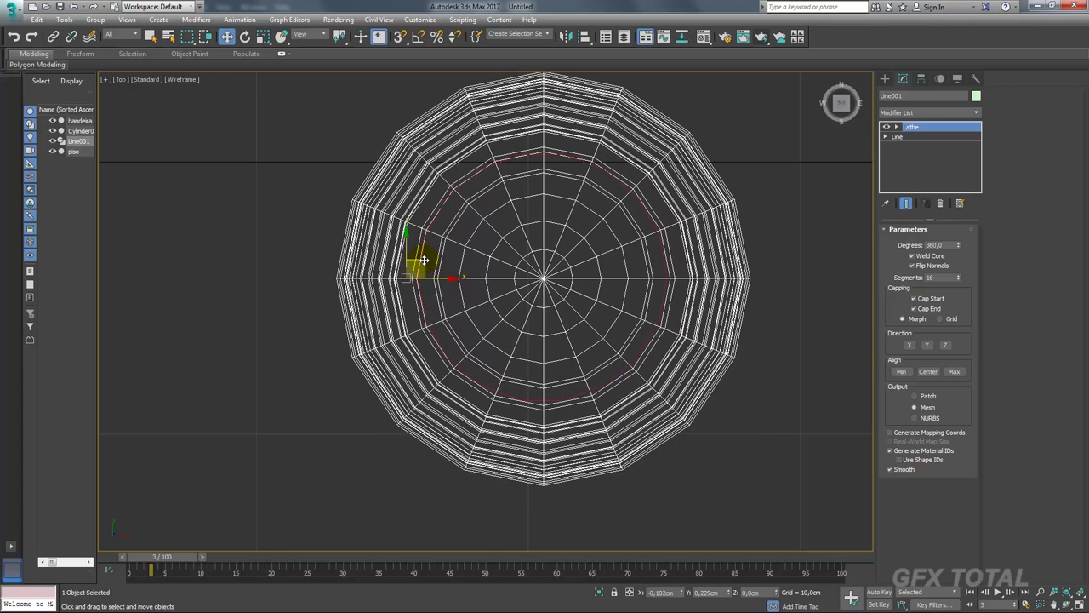
Fine-tune the knob onto the pole and match Lathe segments to the pole's 18 sides
{"action": "key", "text": "p"}
{"action": "scroll", "coordinate": [531, 274], "scroll_direction": "down", "scroll_amount": 5}
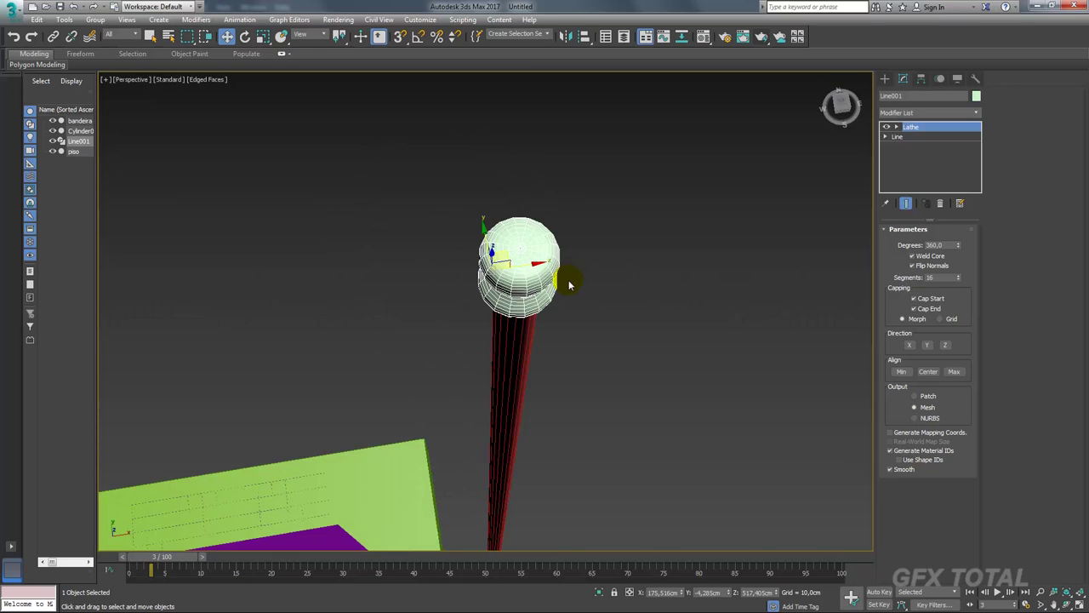
{"action": "scroll", "coordinate": [531, 277], "scroll_direction": "up", "scroll_amount": 5}
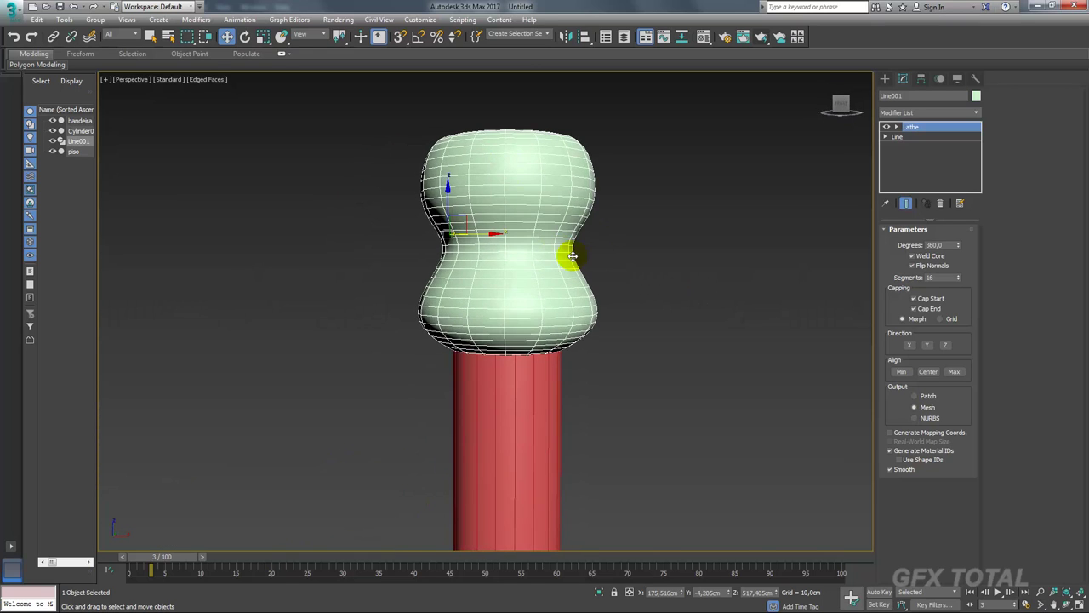
{"action": "left_click_drag", "start_coordinate": [491, 235], "coordinate": [487, 234]}
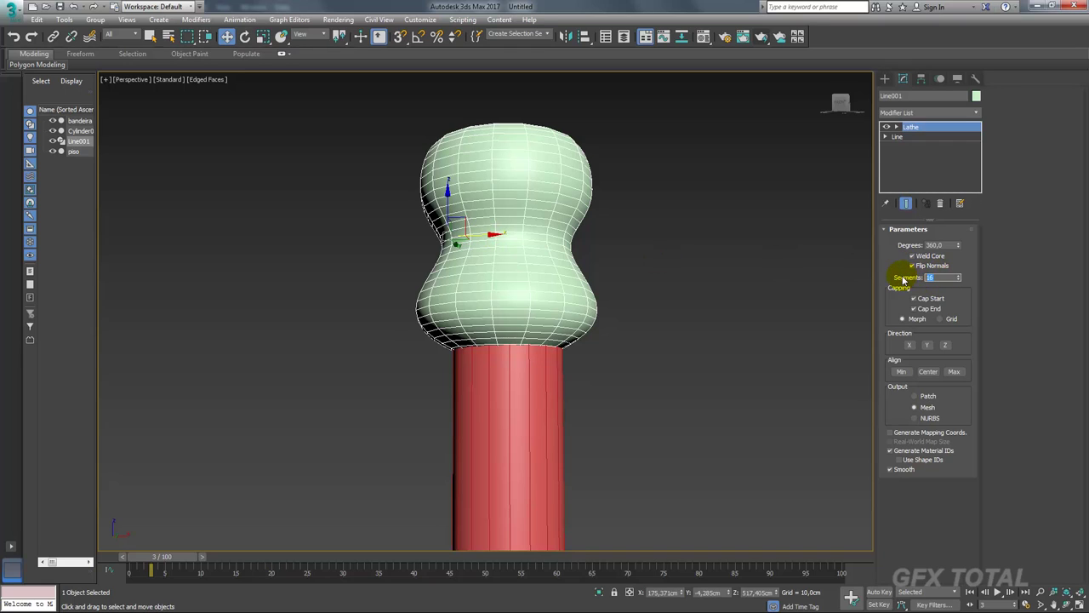
{"action": "left_click", "coordinate": [520, 391]}
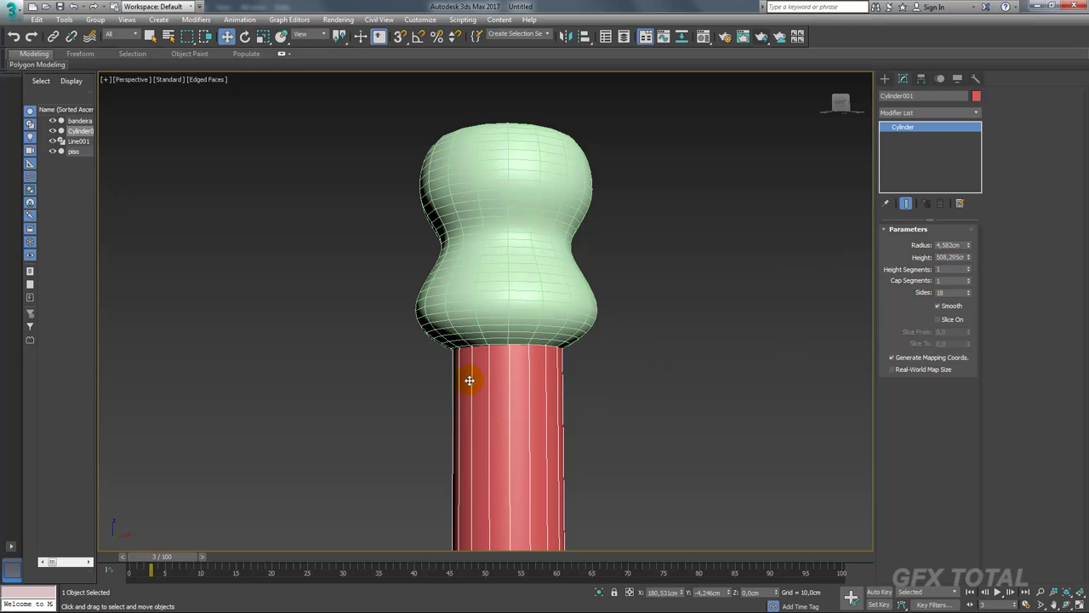
{"action": "double_click", "coordinate": [944, 292]}
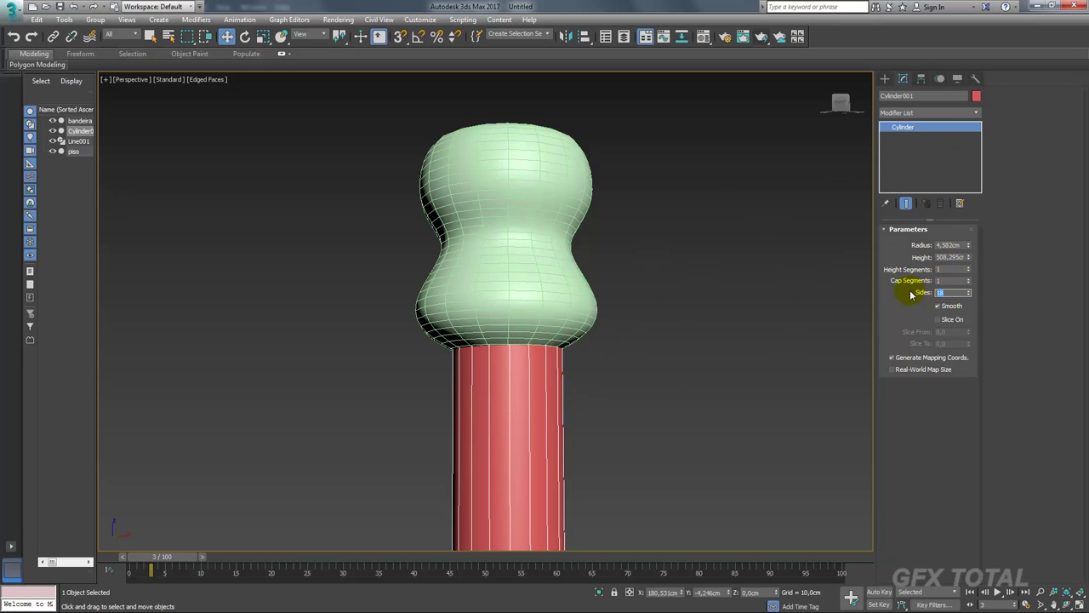
{"action": "left_click", "coordinate": [552, 318]}
{"action": "left_click_drag", "start_coordinate": [485, 230], "coordinate": [491, 231]}
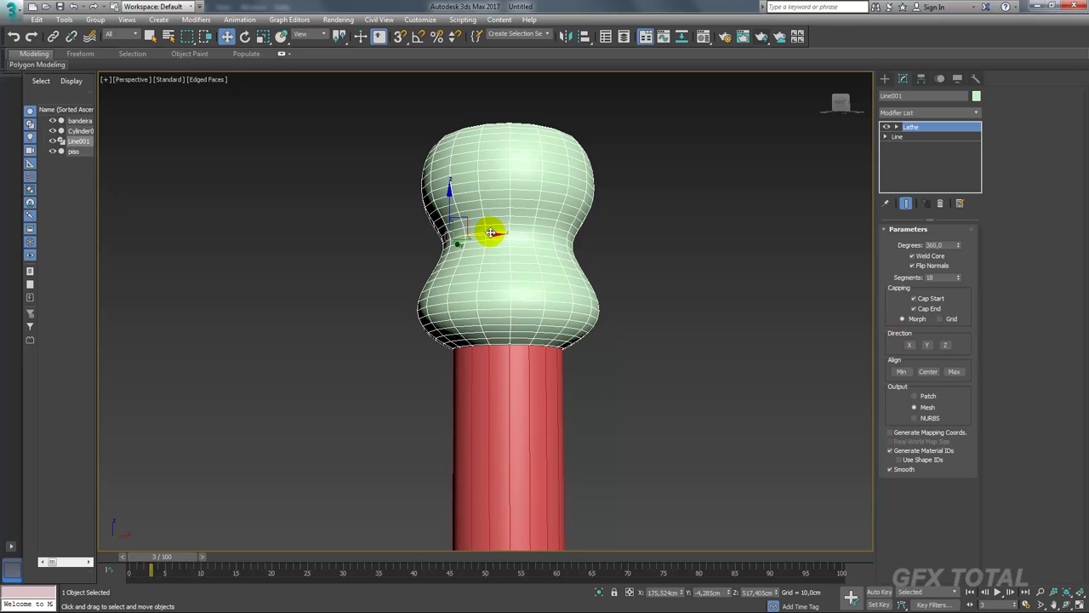
{"action": "scroll", "coordinate": [491, 231], "scroll_direction": "down", "scroll_amount": 3}
{"action": "middle_click_drag", "start_coordinate": [511, 239], "coordinate": [497, 213], "text": "alt"}
{"action": "key", "text": "shift+z"}
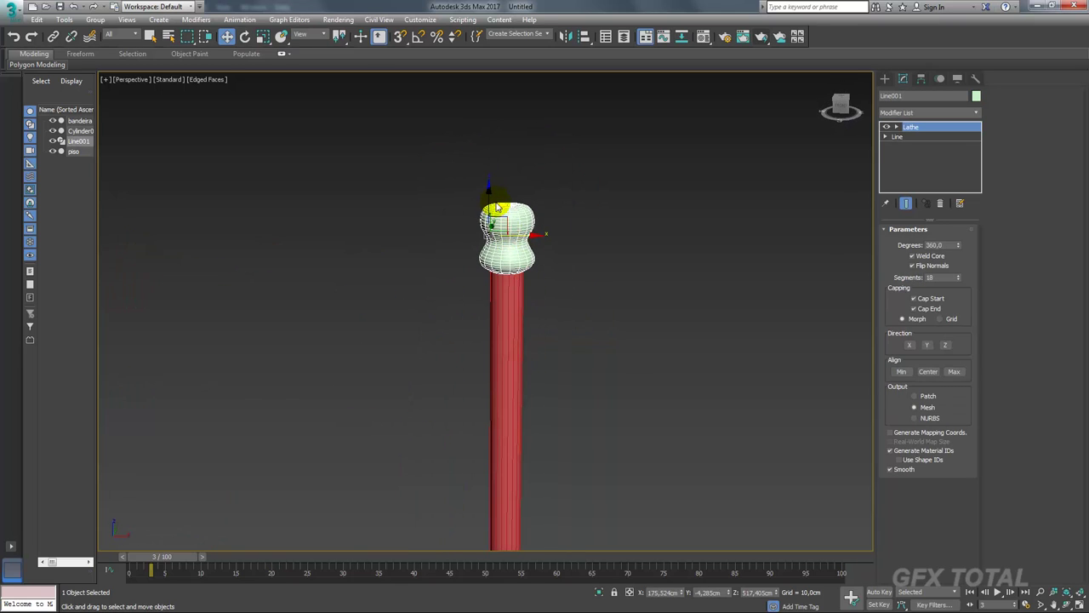
{"action": "scroll", "coordinate": [498, 208], "scroll_direction": "up", "scroll_amount": 2}
{"action": "key", "text": "f"}
{"action": "scroll", "coordinate": [549, 281], "scroll_direction": "up", "scroll_amount": 2}
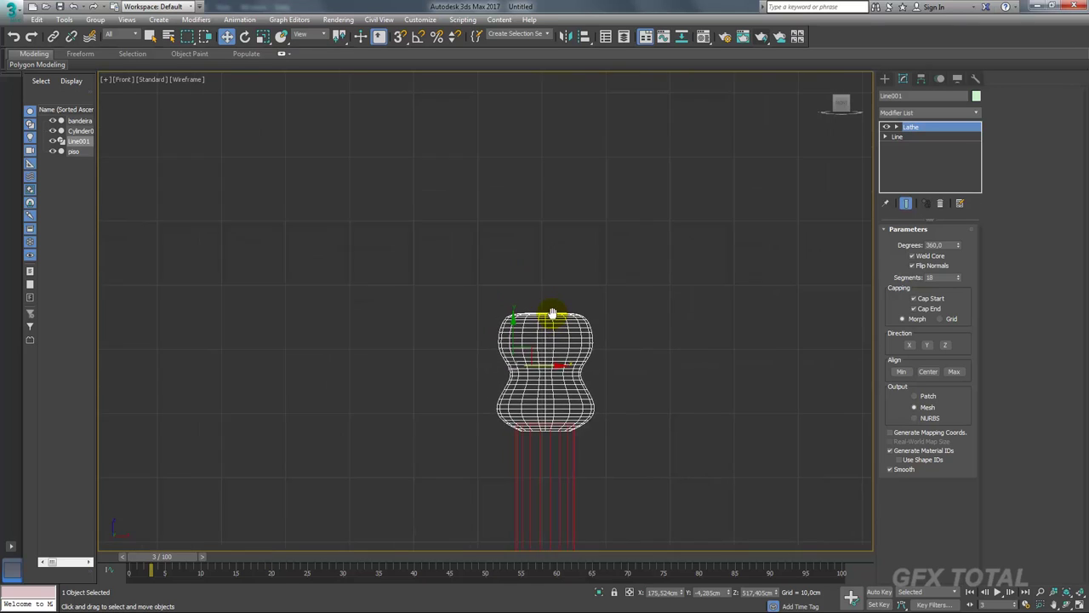
{"action": "scroll", "coordinate": [570, 306], "scroll_direction": "up", "scroll_amount": 2}
Create a tall 30,101 × 6,008 cm Plane above the knob with 1 length and width segment
{"action": "left_click", "coordinate": [884, 78]}
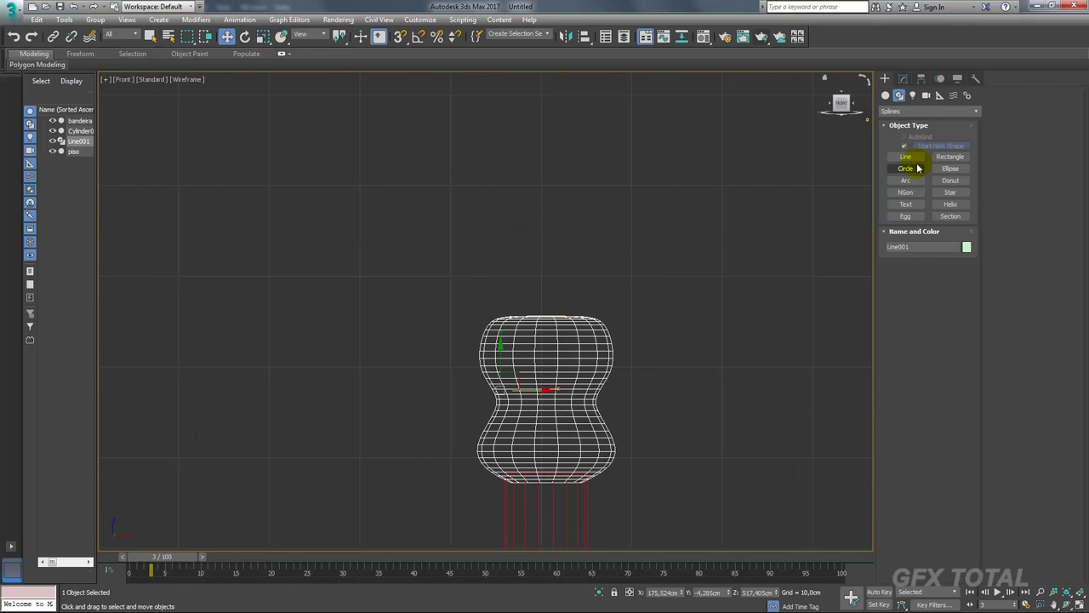
{"action": "left_click", "coordinate": [886, 96]}
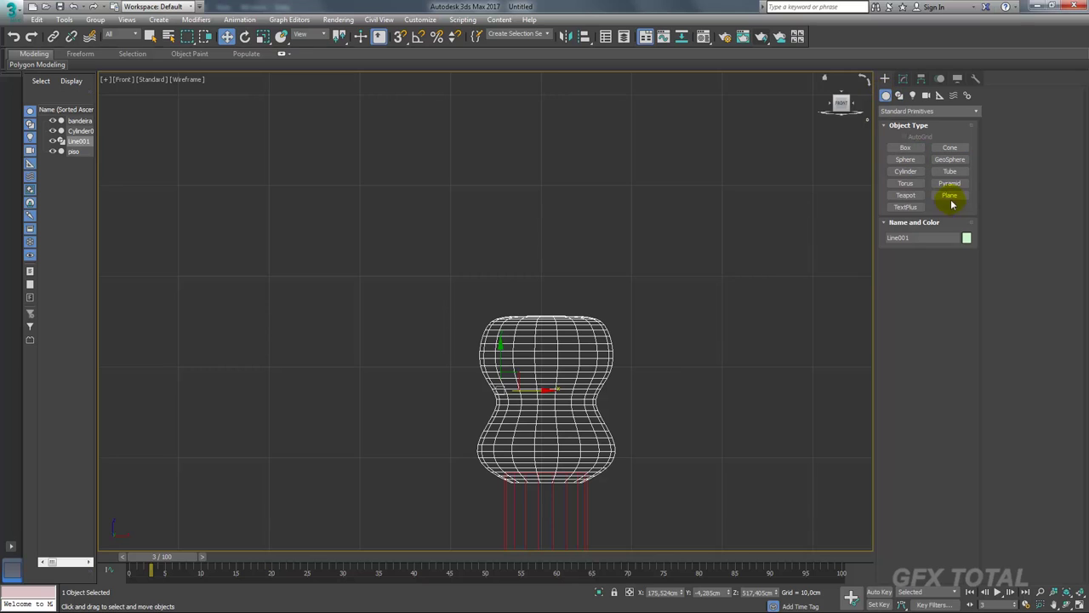
{"action": "left_click", "coordinate": [949, 195]}
{"action": "middle_click_drag", "start_coordinate": [530, 308], "coordinate": [486, 359]}
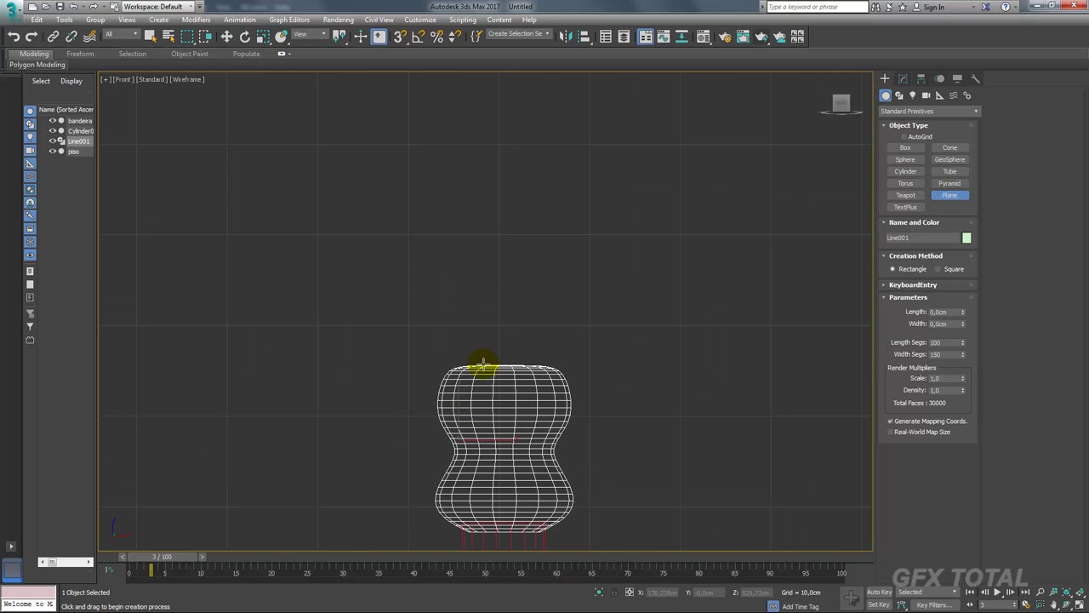
{"action": "left_click_drag", "start_coordinate": [482, 363], "coordinate": [539, 90]}
{"action": "key", "text": "w"}
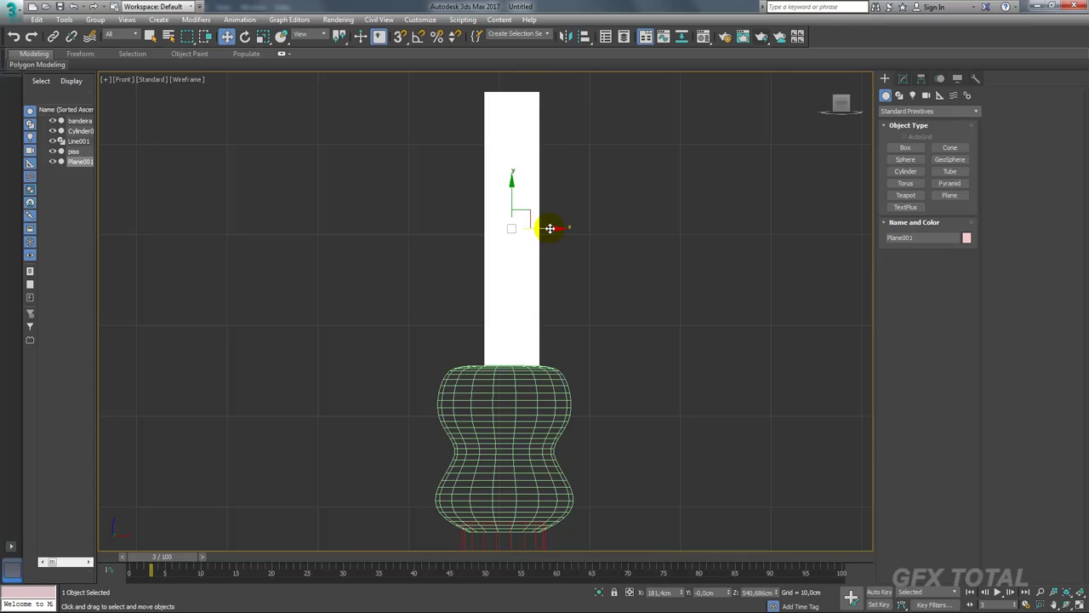
{"action": "left_click_drag", "start_coordinate": [550, 228], "coordinate": [543, 228]}
{"action": "left_click", "coordinate": [902, 79]}
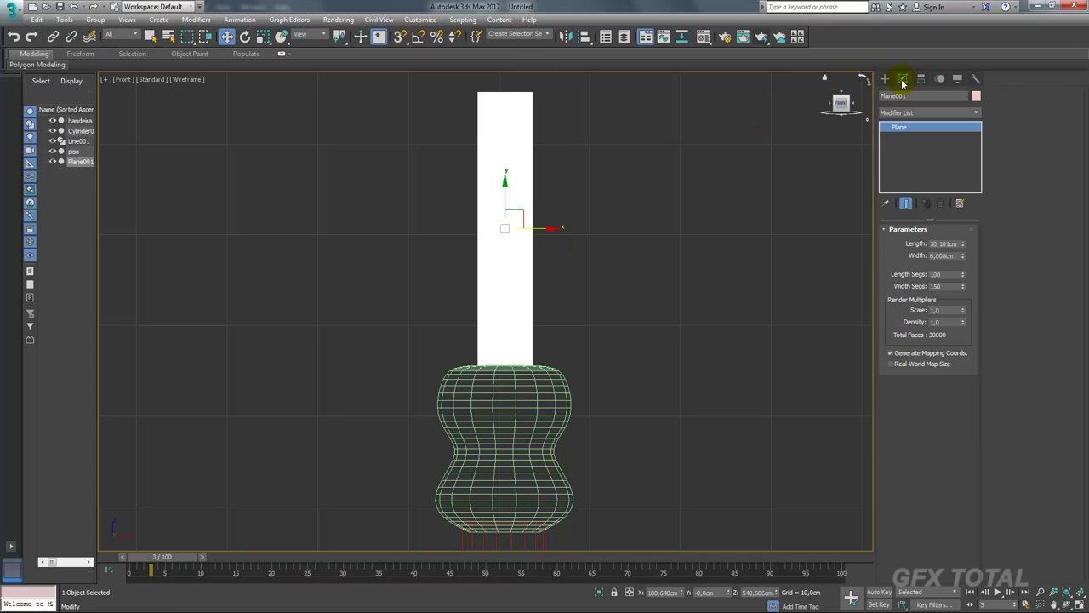
{"action": "right_click", "coordinate": [964, 285]}
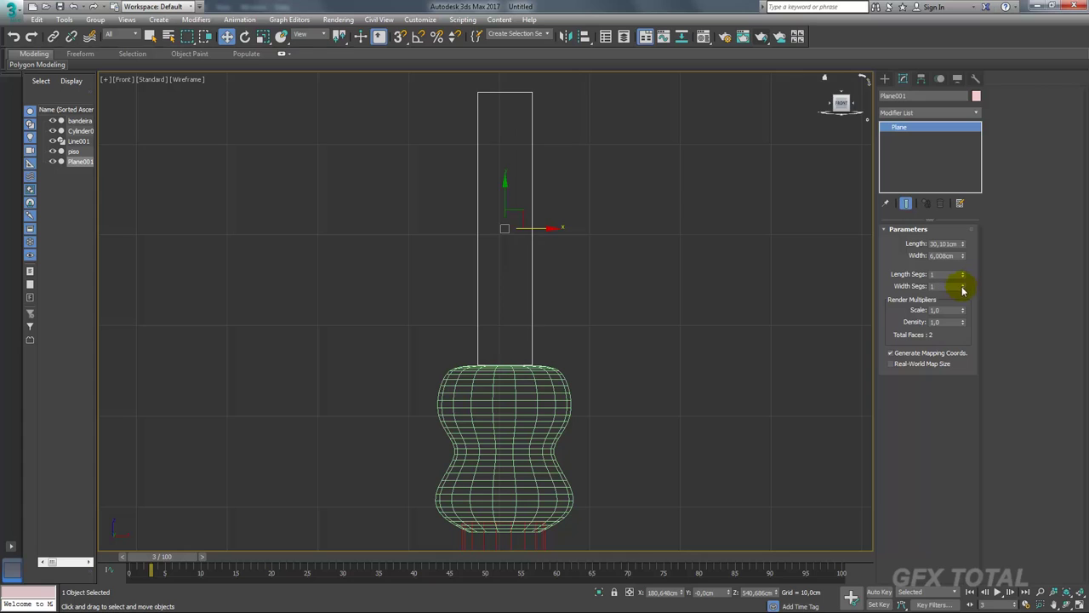
{"action": "scroll", "coordinate": [519, 231], "scroll_direction": "up", "scroll_amount": 2}
{"action": "scroll", "coordinate": [530, 210], "scroll_direction": "up", "scroll_amount": 2}
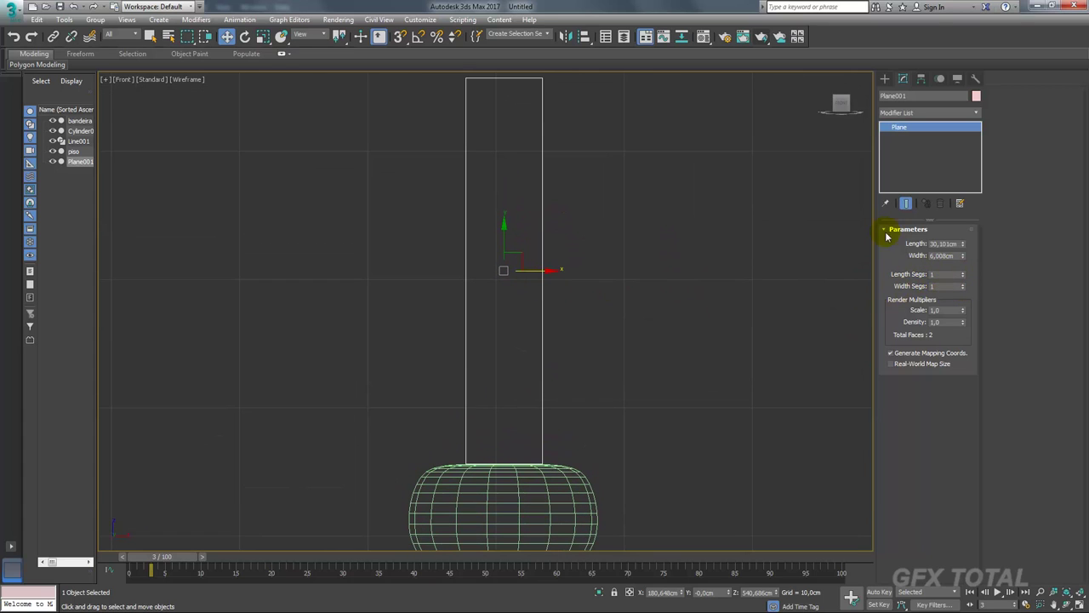
Convert the plane to Editable Poly and select its top and bottom edges
{"action": "right_click", "coordinate": [496, 208]}
{"action": "left_click", "coordinate": [653, 327]}
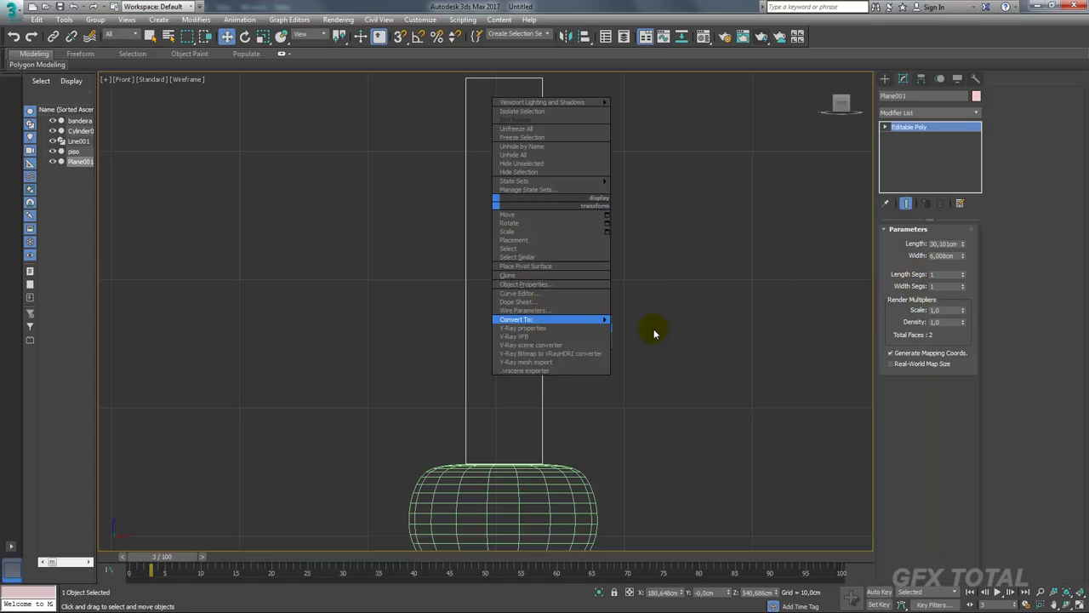
{"action": "left_click", "coordinate": [912, 242]}
{"action": "scroll", "coordinate": [648, 179], "scroll_direction": "down", "scroll_amount": 2}
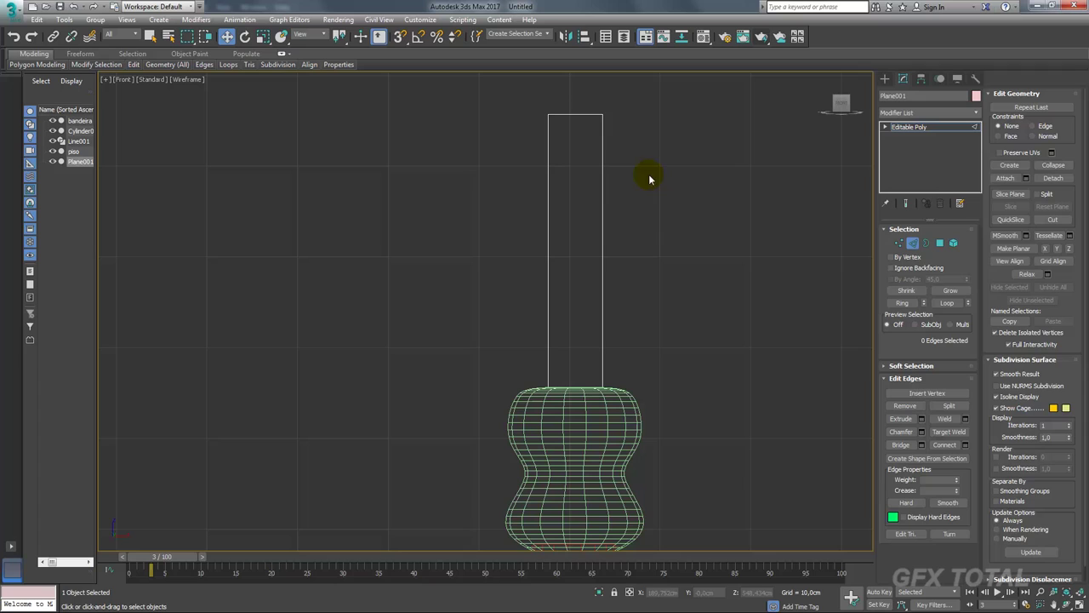
{"action": "double_click", "coordinate": [575, 115]}
Split the plane with a vertical middle edge and delete its right half
{"action": "left_click", "coordinate": [944, 444]}
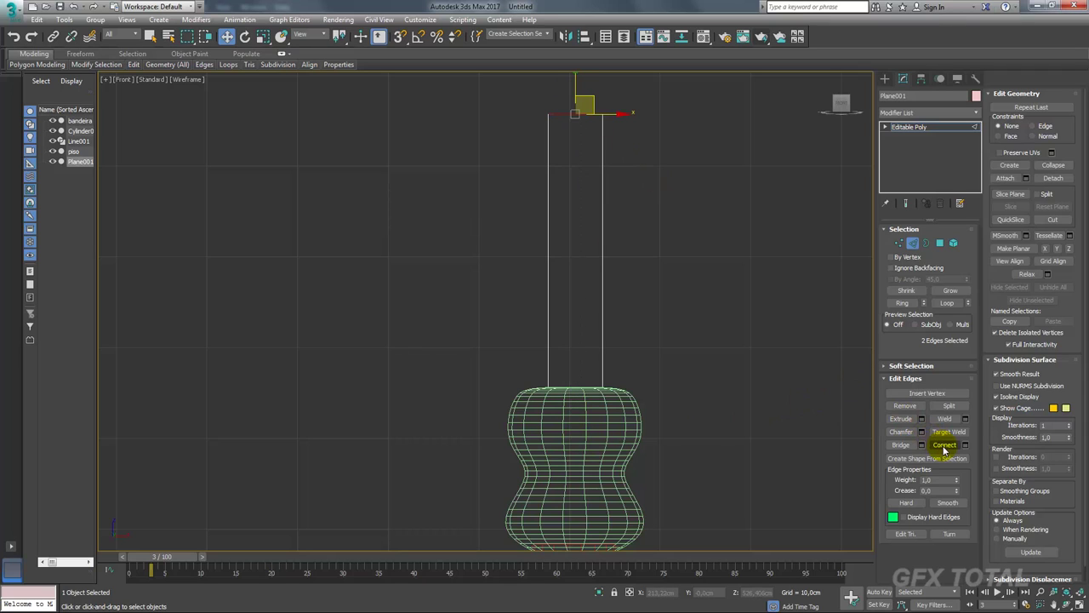
{"action": "left_click", "coordinate": [940, 243]}
{"action": "left_click_drag", "start_coordinate": [695, 143], "coordinate": [624, 256]}
{"action": "left_click", "coordinate": [587, 322]}
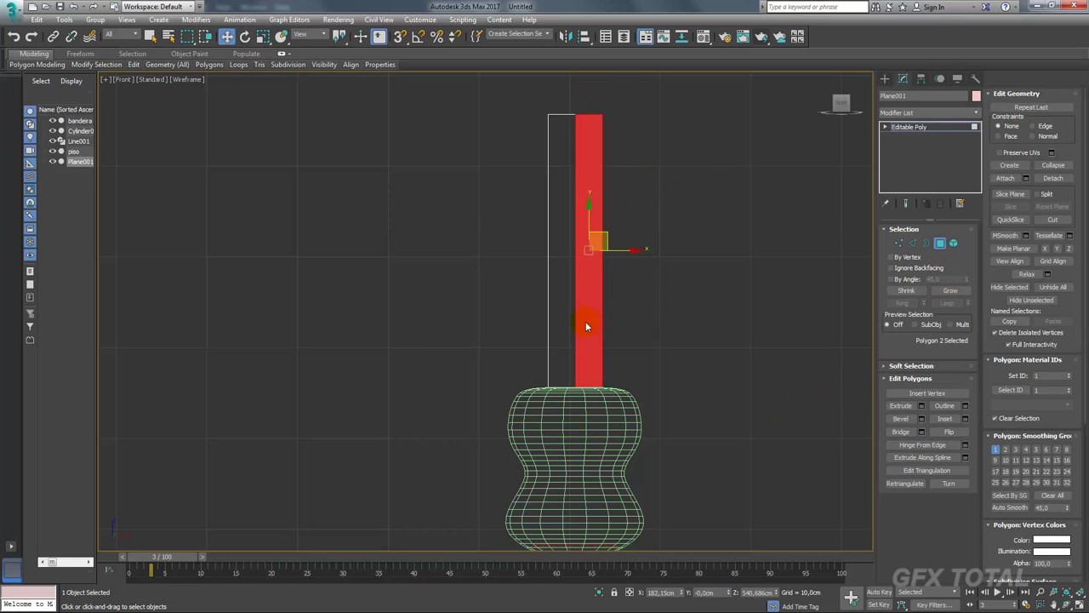
{"action": "key", "text": "Delete"}
Add two horizontal cuts across the remaining strip and move them down
{"action": "left_click", "coordinate": [912, 242]}
{"action": "left_click_drag", "start_coordinate": [705, 243], "coordinate": [450, 284]}
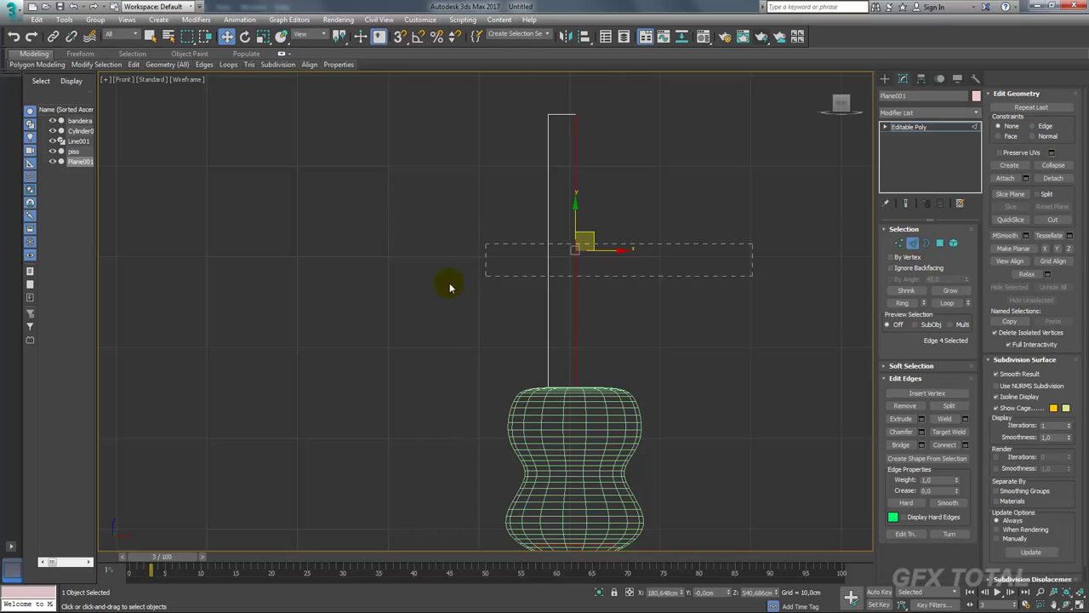
{"action": "left_click", "coordinate": [944, 444]}
{"action": "left_click_drag", "start_coordinate": [633, 208], "coordinate": [532, 213]}
{"action": "left_click", "coordinate": [947, 444]}
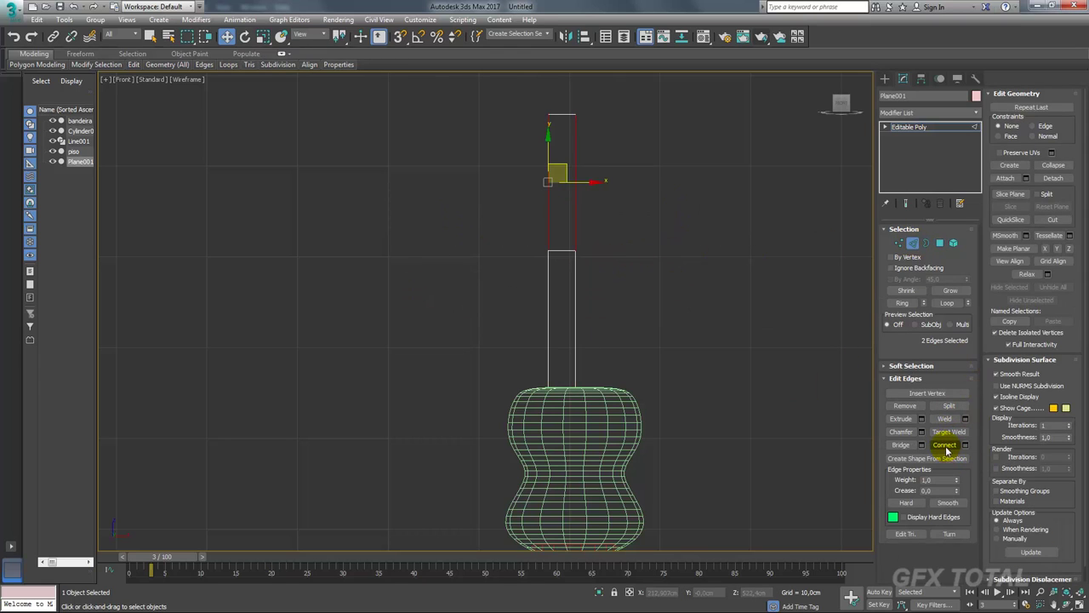
{"action": "left_click", "coordinate": [547, 220]}
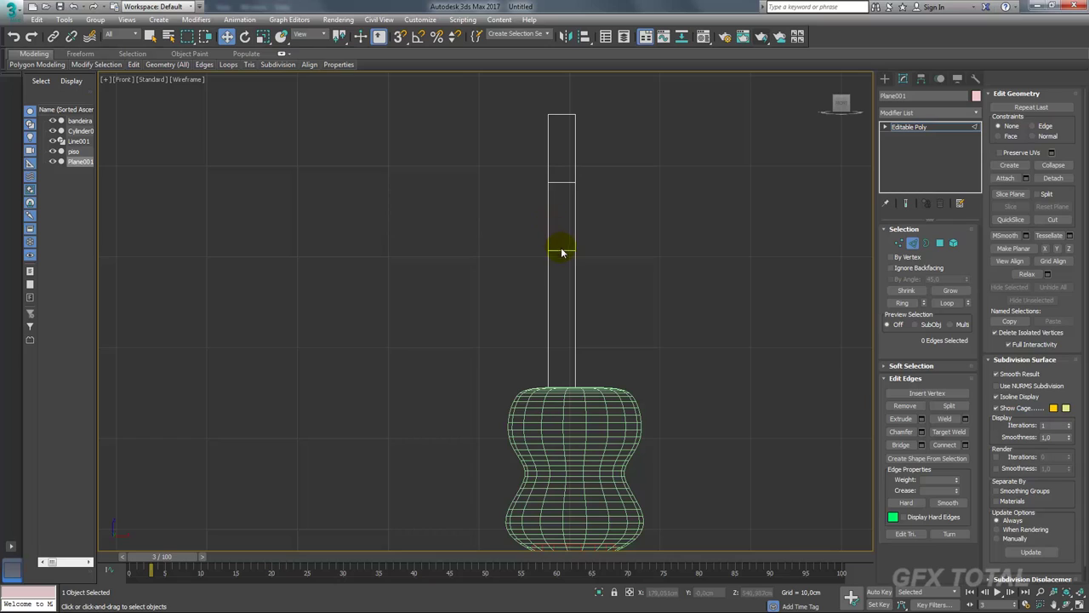
{"action": "left_click", "coordinate": [562, 250]}
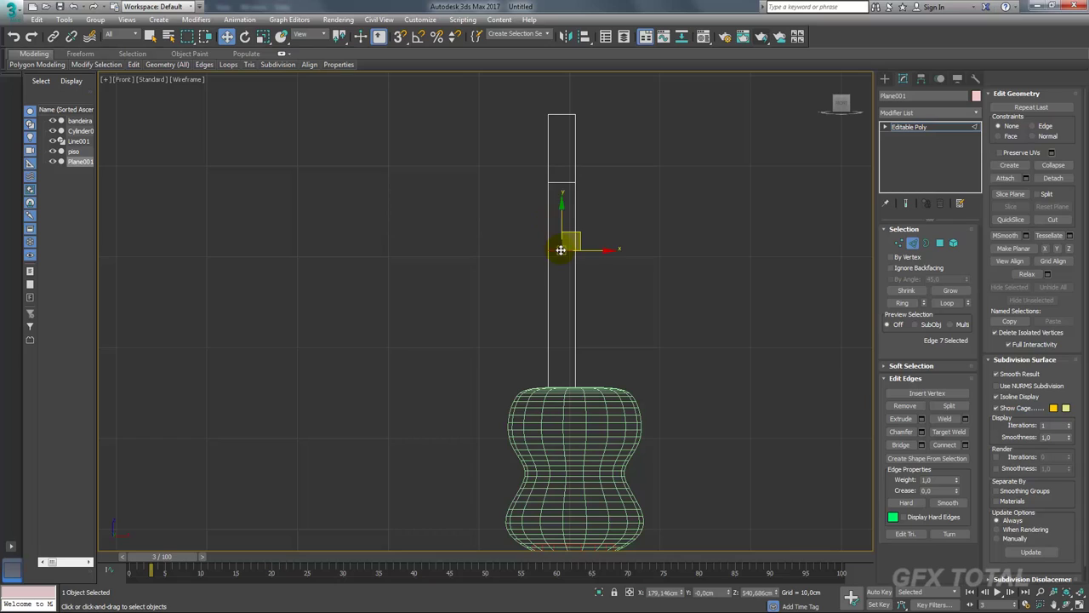
{"action": "left_click", "coordinate": [560, 182]}
{"action": "mouse_move", "coordinate": [562, 204]}
{"action": "left_mouse_down"}
{"action": "mouse_move", "coordinate": [553, 294]}
{"action": "mouse_move", "coordinate": [539, 246]}
{"action": "left_mouse_up"}
{"action": "left_click", "coordinate": [548, 296]}
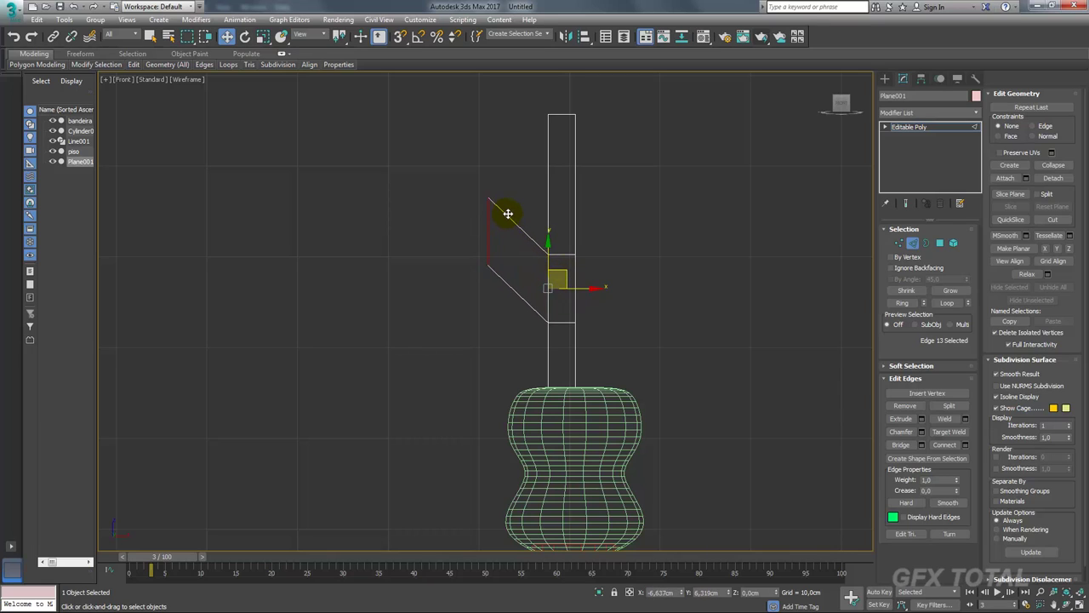
Pull the selected edge out left and slightly down to form the bent arm
{"action": "left_click_drag", "start_coordinate": [522, 216], "coordinate": [440, 228]}
{"action": "key", "text": "r"}
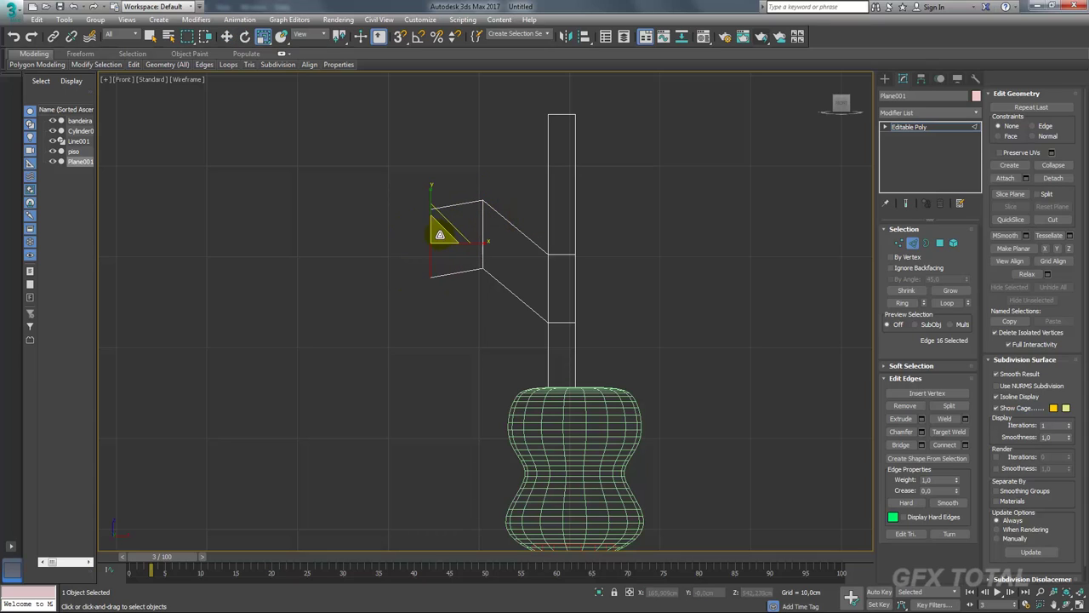
{"action": "key", "text": "e"}
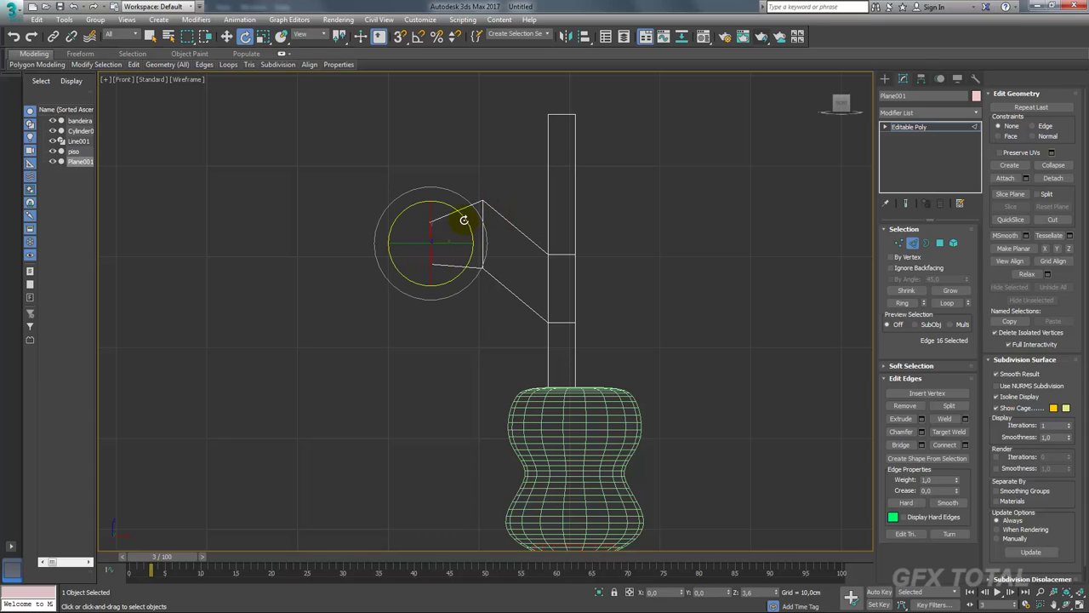
{"action": "key", "text": "w"}
{"action": "left_click_drag", "start_coordinate": [449, 234], "coordinate": [449, 239]}
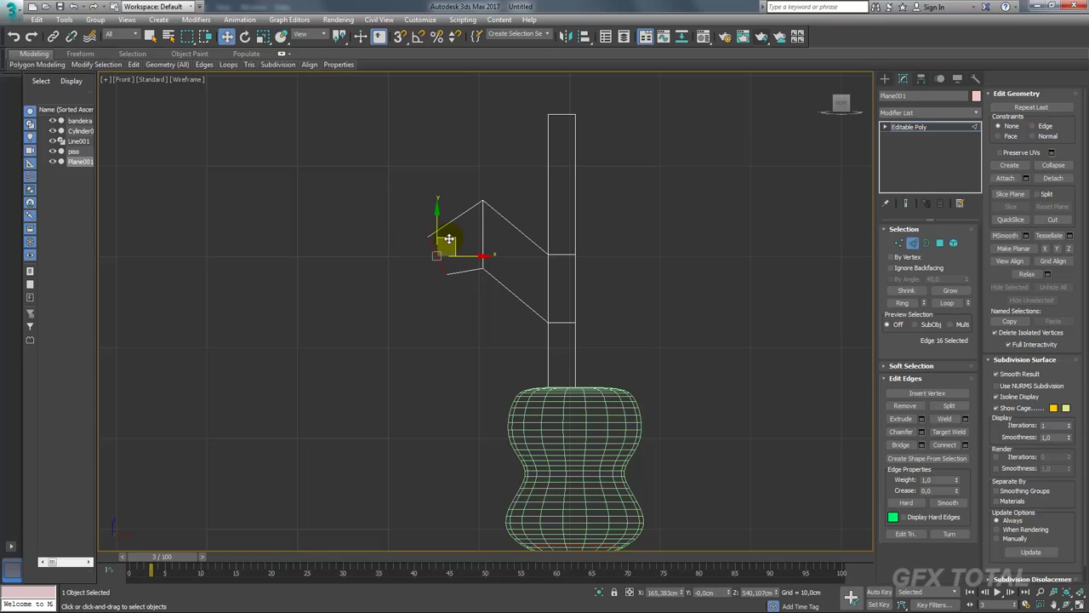
{"action": "key", "text": "e"}
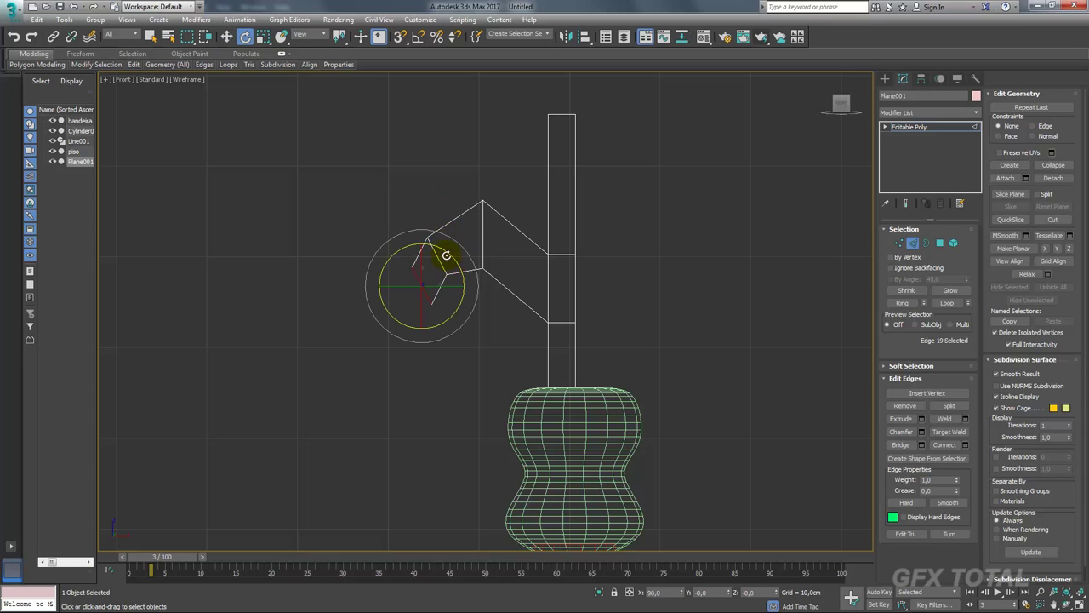
{"action": "key", "text": "r"}
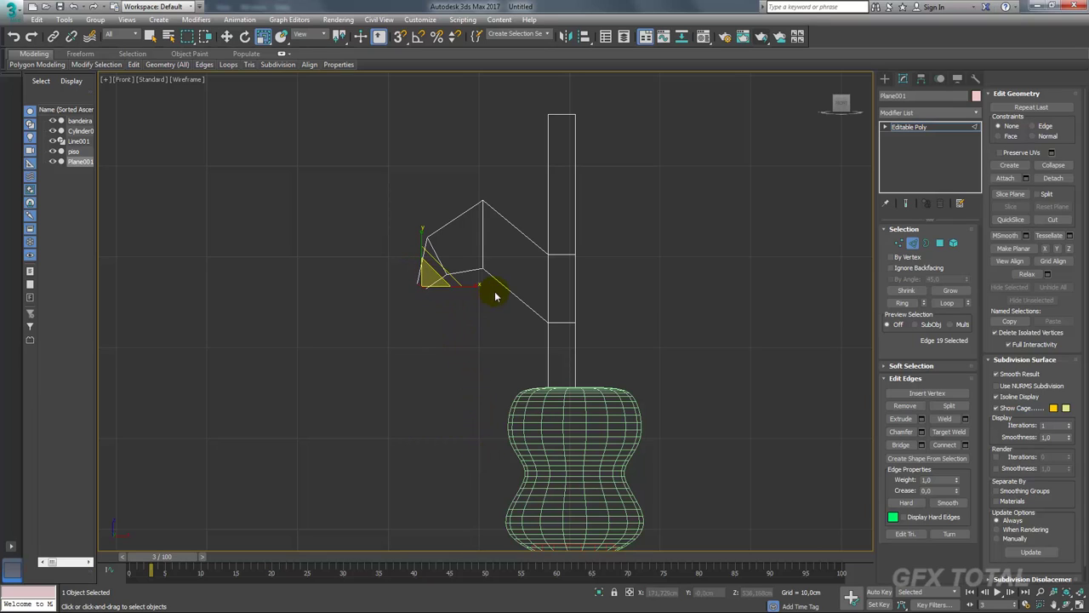
Connect edges through the arm and vertical bar, then refine the edge selection
{"action": "left_click", "coordinate": [544, 295]}
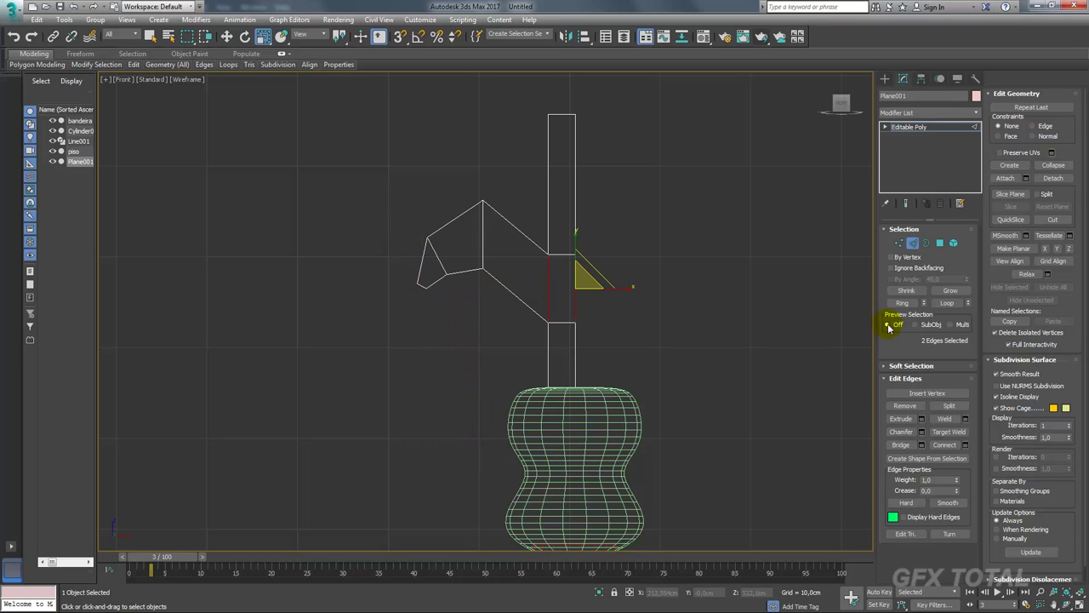
{"action": "left_click", "coordinate": [902, 302]}
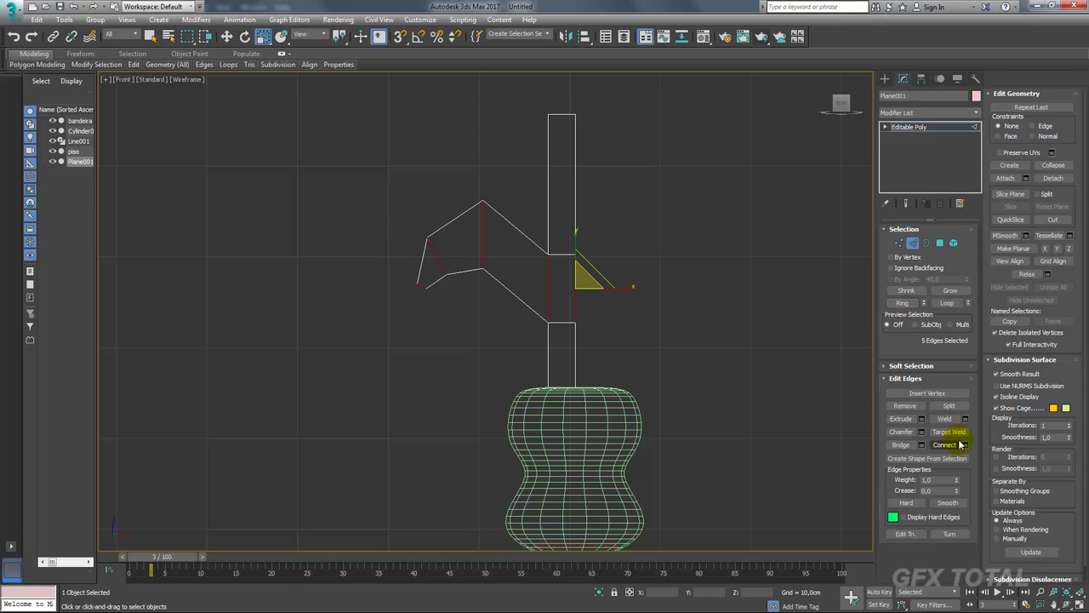
{"action": "left_click", "coordinate": [942, 444]}
{"action": "left_click", "coordinate": [405, 277], "text": "alt"}
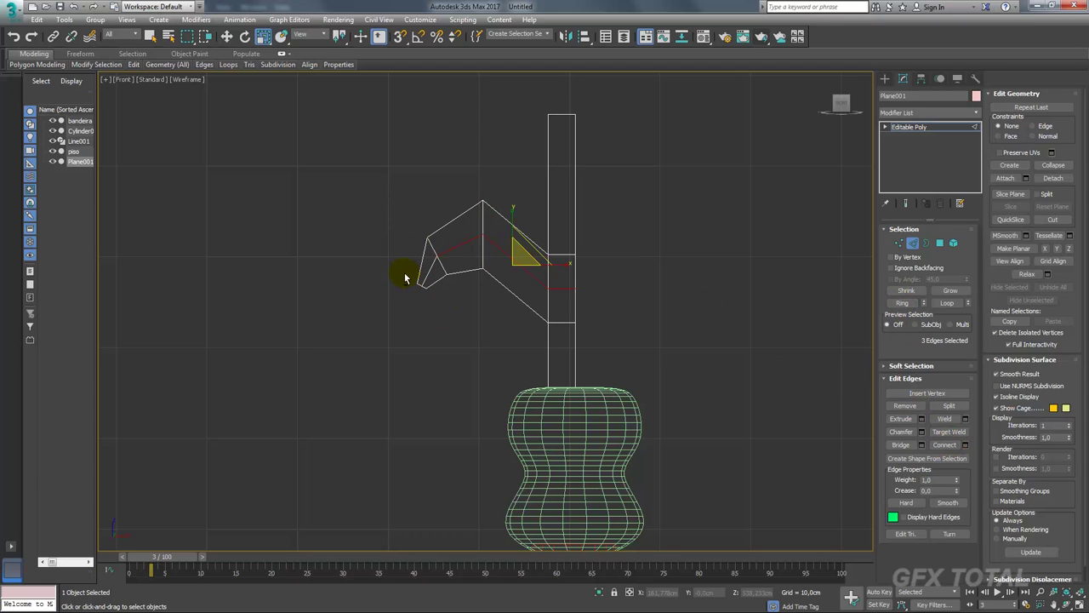
{"action": "middle_click_drag", "start_coordinate": [582, 291], "coordinate": [583, 310]}
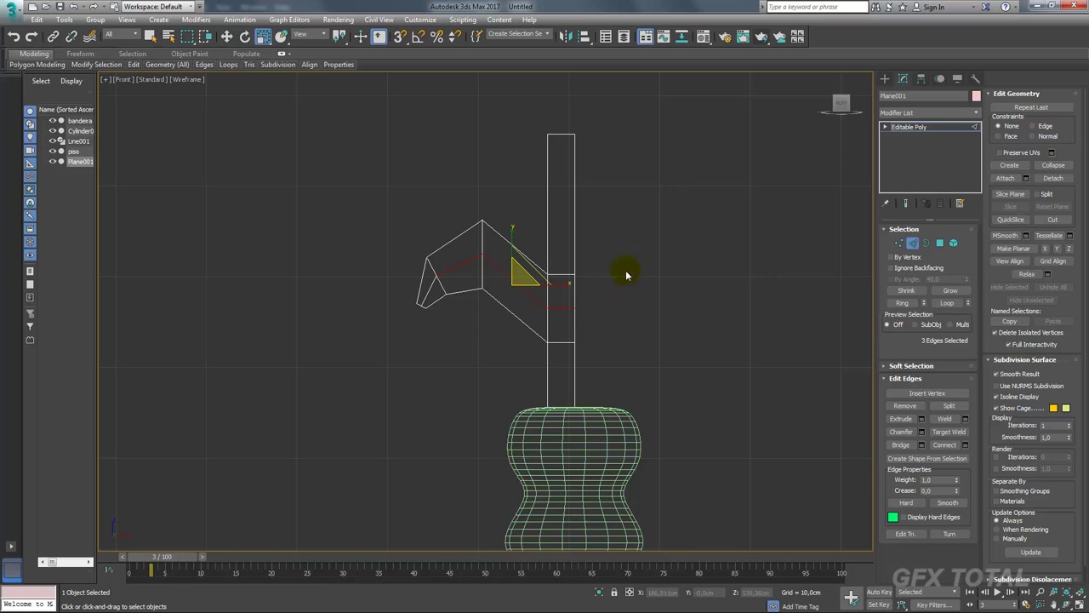
{"action": "left_click_drag", "start_coordinate": [577, 383], "coordinate": [578, 385], "text": "ctrl"}
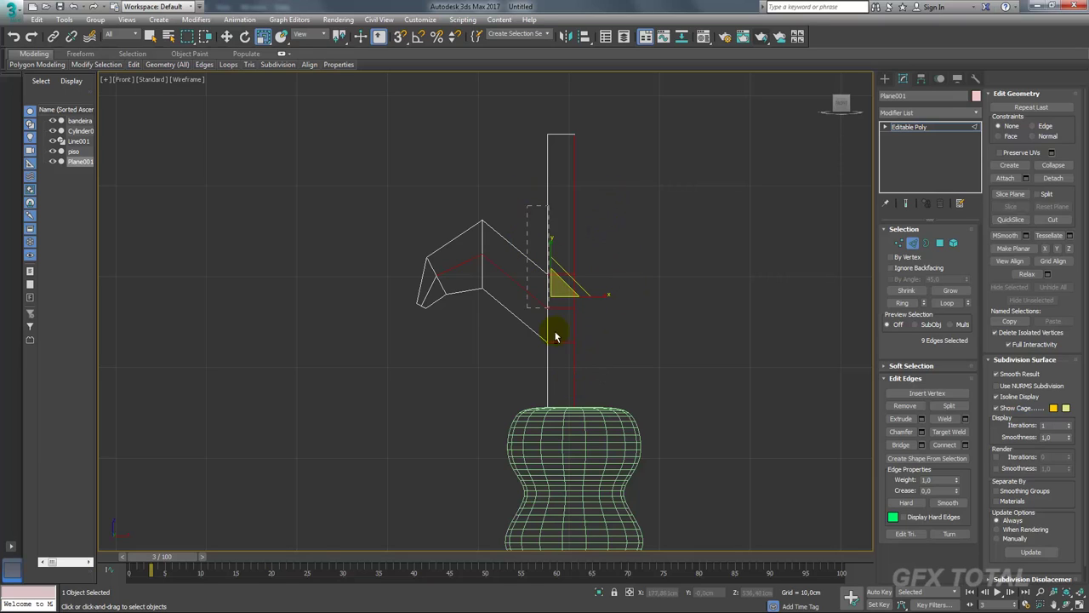
{"action": "left_click", "coordinate": [556, 357], "text": "alt"}
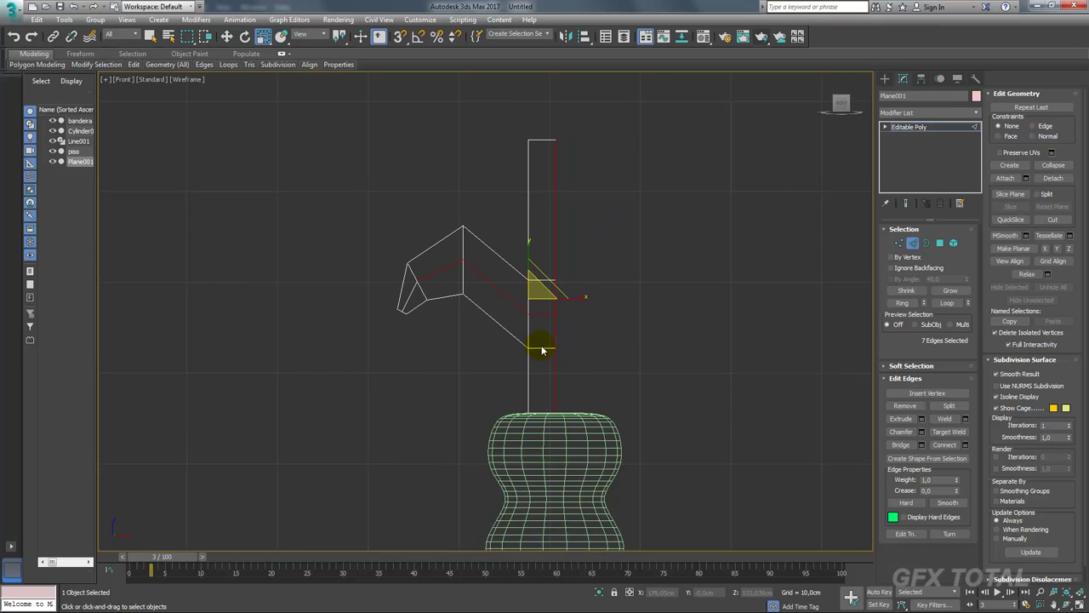
{"action": "key", "text": "p"}
{"action": "middle_click_drag", "start_coordinate": [559, 309], "coordinate": [517, 258], "text": "alt"}
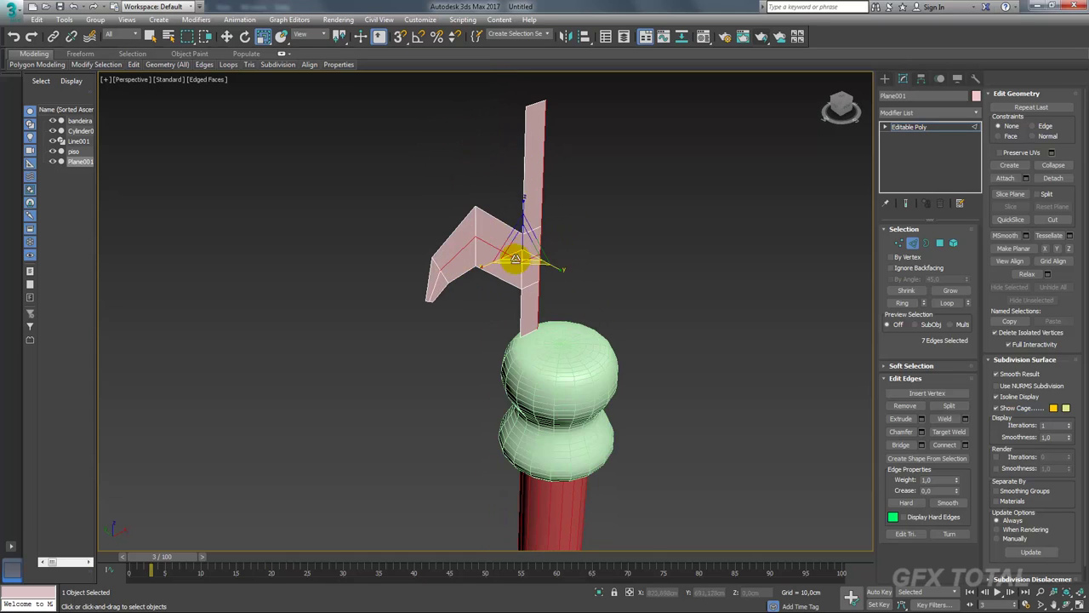
Select the edges where the arm meets the bar, checking from several angles
{"action": "key", "text": "w"}
{"action": "scroll", "coordinate": [529, 295], "scroll_direction": "up", "scroll_amount": 5}
{"action": "mouse_move", "coordinate": [530, 309]}
{"action": "middle_mouse_down", "text": "alt"}
{"action": "mouse_move", "coordinate": [588, 372]}
{"action": "mouse_move", "coordinate": [567, 377]}
{"action": "mouse_move", "coordinate": [586, 360]}
{"action": "mouse_move", "coordinate": [650, 400]}
{"action": "mouse_move", "coordinate": [606, 373]}
{"action": "middle_mouse_up", "text": "alt"}
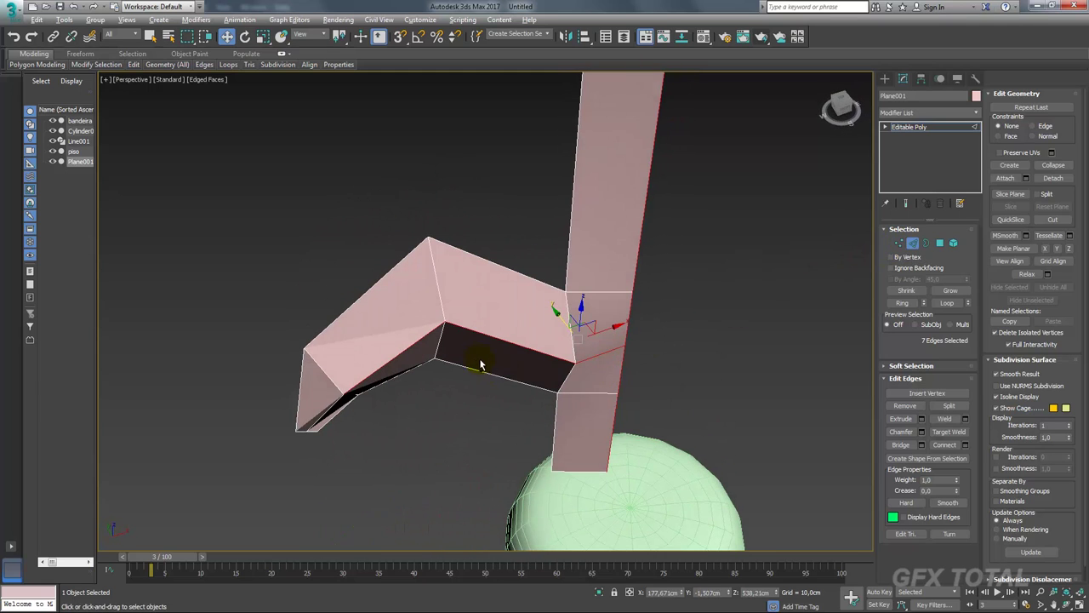
{"action": "middle_click_drag", "start_coordinate": [479, 365], "coordinate": [413, 312], "text": "alt"}
{"action": "mouse_move", "coordinate": [385, 272]}
{"action": "middle_mouse_down", "text": "alt"}
{"action": "mouse_move", "coordinate": [595, 323]}
{"action": "mouse_move", "coordinate": [302, 228]}
{"action": "middle_mouse_up", "text": "alt"}
{"action": "left_click_drag", "start_coordinate": [206, 210], "coordinate": [352, 349], "text": "alt"}
{"action": "middle_click_drag", "start_coordinate": [352, 348], "coordinate": [485, 362], "text": "alt"}
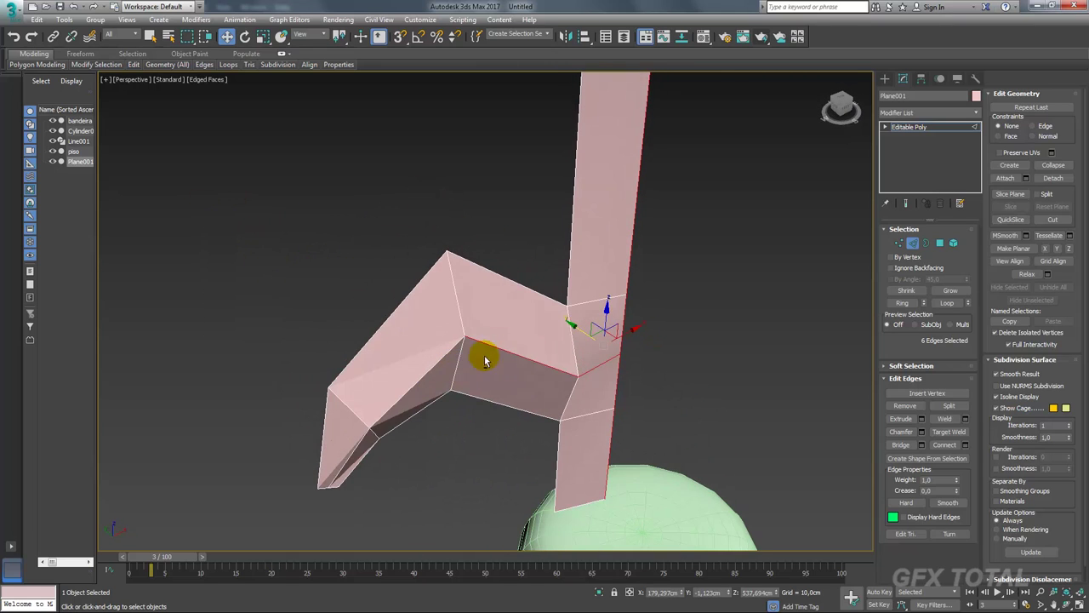
{"action": "mouse_move", "coordinate": [340, 206]}
{"action": "left_mouse_down", "text": "alt"}
{"action": "mouse_move", "coordinate": [479, 386]}
{"action": "mouse_move", "coordinate": [555, 338]}
{"action": "left_mouse_up", "text": "alt"}
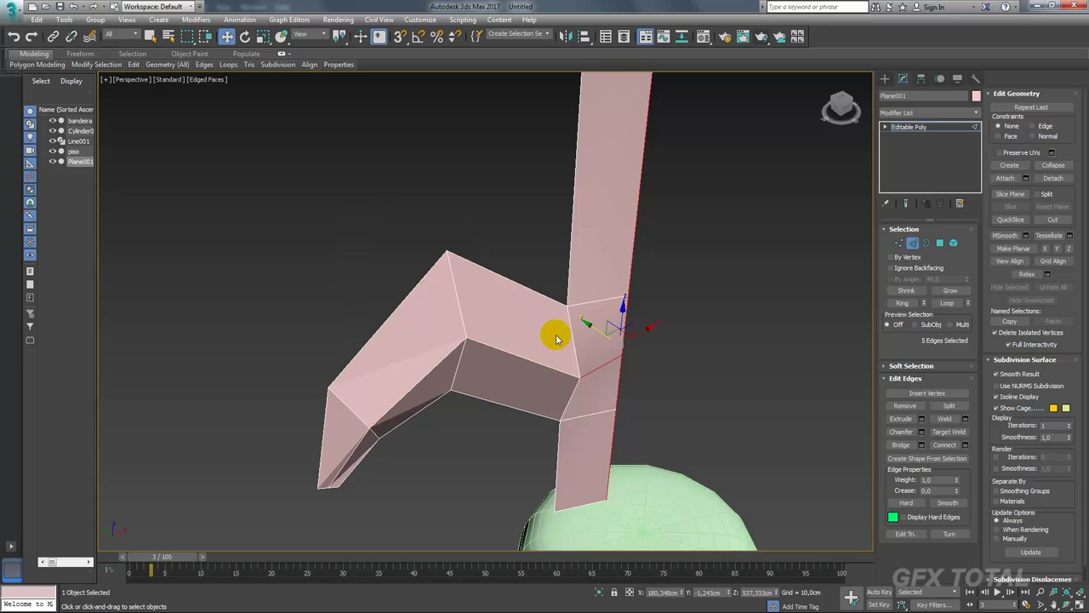
{"action": "left_click", "coordinate": [594, 373], "text": "alt"}
{"action": "scroll", "coordinate": [621, 315], "scroll_direction": "down", "scroll_amount": 4}
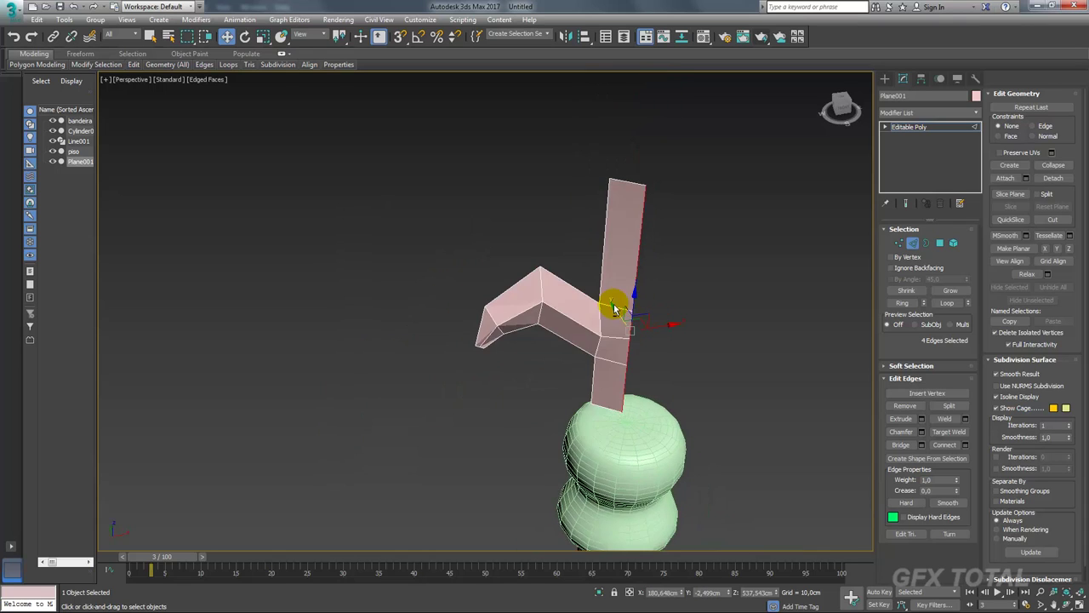
{"action": "middle_click_drag", "start_coordinate": [616, 307], "coordinate": [576, 308]}
Move the bar's two top vertices sideways so the bar leans, then exit Vertex mode
{"action": "key", "text": "1"}
{"action": "mouse_move", "coordinate": [578, 240]}
{"action": "left_mouse_down"}
{"action": "mouse_move", "coordinate": [566, 280]}
{"action": "mouse_move", "coordinate": [622, 268]}
{"action": "left_mouse_up"}
{"action": "scroll", "coordinate": [587, 273], "scroll_direction": "up", "scroll_amount": 2}
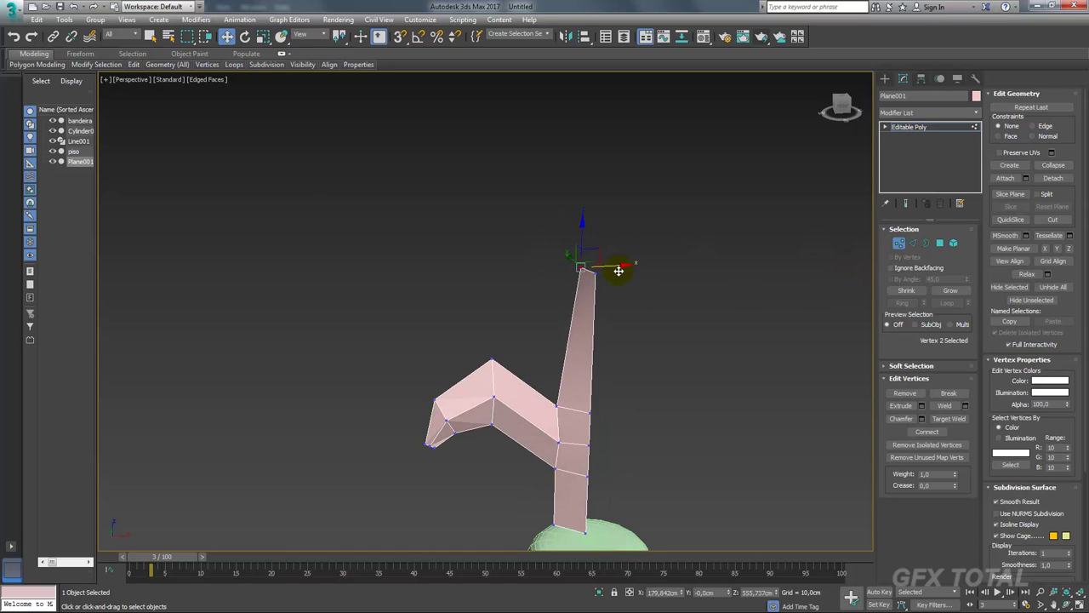
{"action": "middle_click_drag", "start_coordinate": [620, 267], "coordinate": [671, 262]}
{"action": "left_click", "coordinate": [945, 127]}
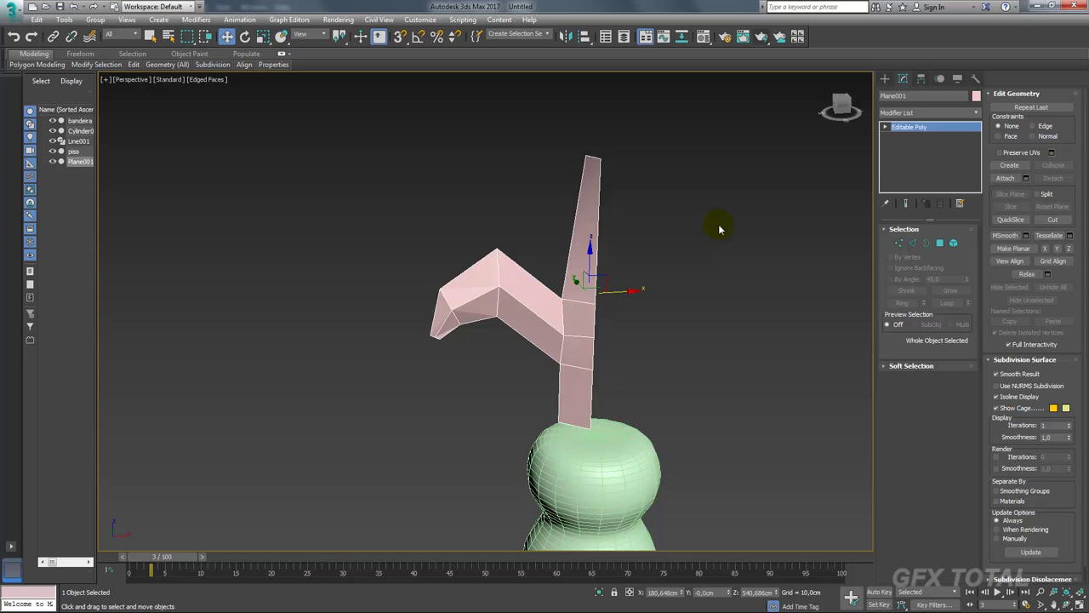
Add a flipped Symmetry modifier so an arm branches from each side of the bar
{"action": "left_click", "coordinate": [975, 116]}
{"action": "left_click_drag", "start_coordinate": [976, 143], "coordinate": [975, 486]}
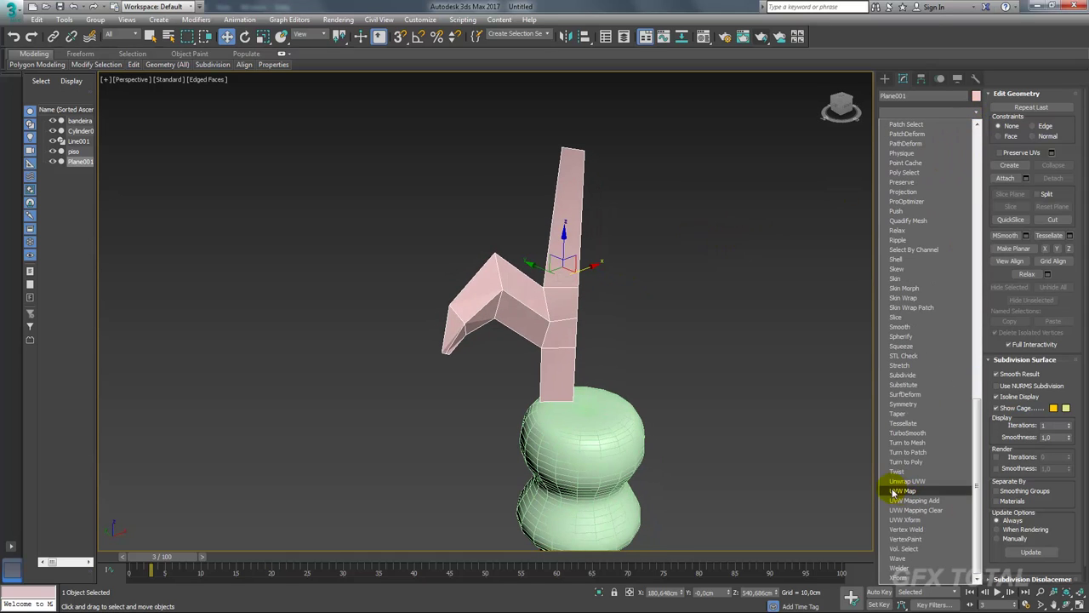
{"action": "left_click", "coordinate": [902, 403]}
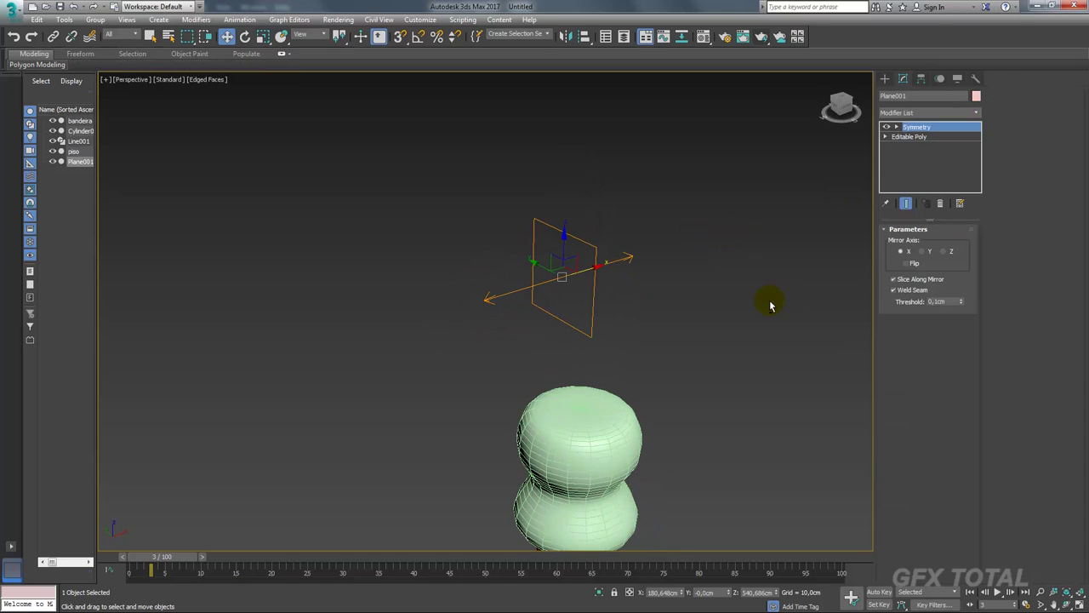
{"action": "left_click", "coordinate": [906, 263]}
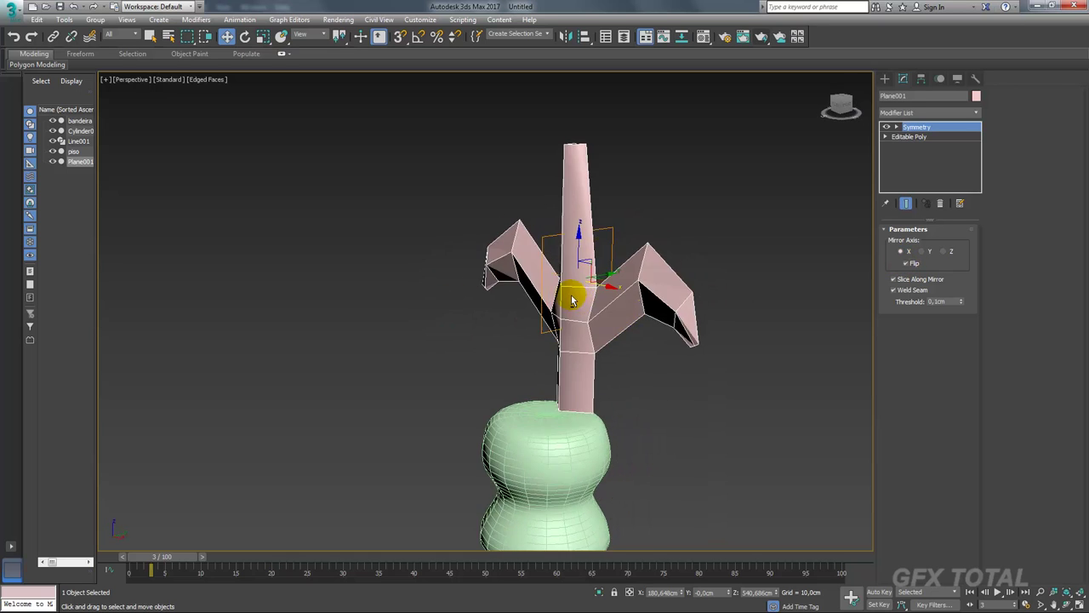
{"action": "mouse_move", "coordinate": [705, 303]}
{"action": "middle_mouse_down", "text": "alt"}
{"action": "mouse_move", "coordinate": [573, 294]}
{"action": "mouse_move", "coordinate": [716, 321]}
{"action": "mouse_move", "coordinate": [749, 306]}
{"action": "middle_mouse_up", "text": "alt"}
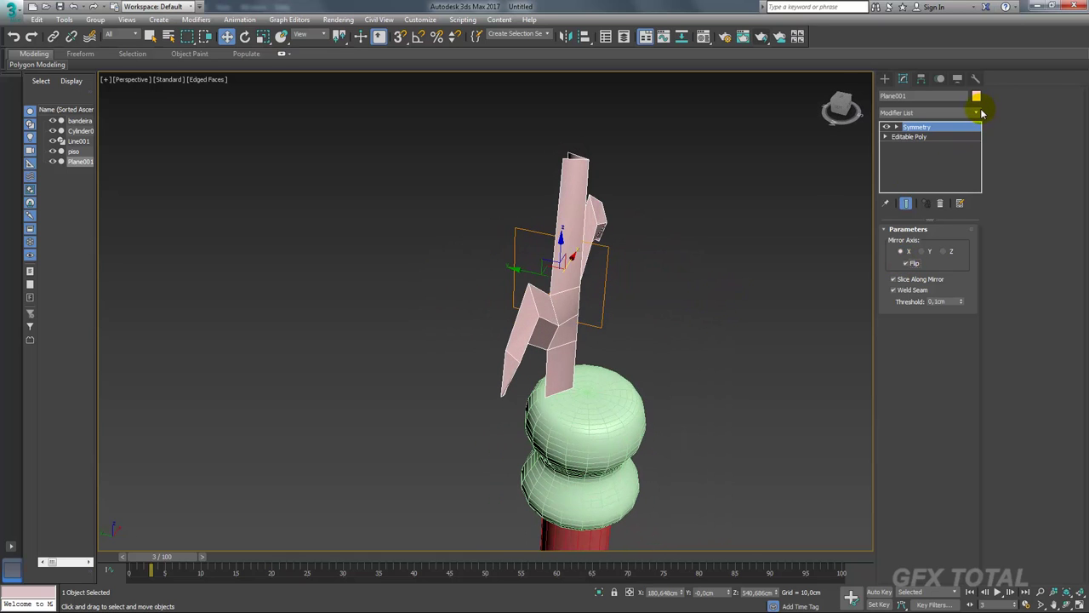
Add a second Symmetry modifier on the Z axis and collapse to Editable Poly
{"action": "left_click", "coordinate": [977, 112]}
{"action": "left_click_drag", "start_coordinate": [977, 127], "coordinate": [977, 293]}
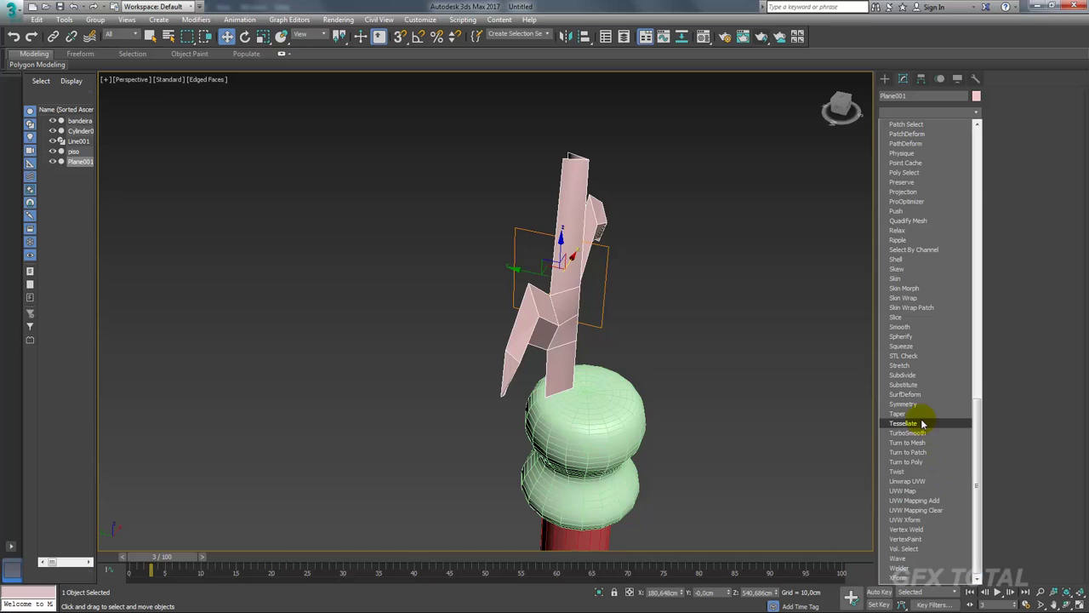
{"action": "left_click", "coordinate": [915, 402]}
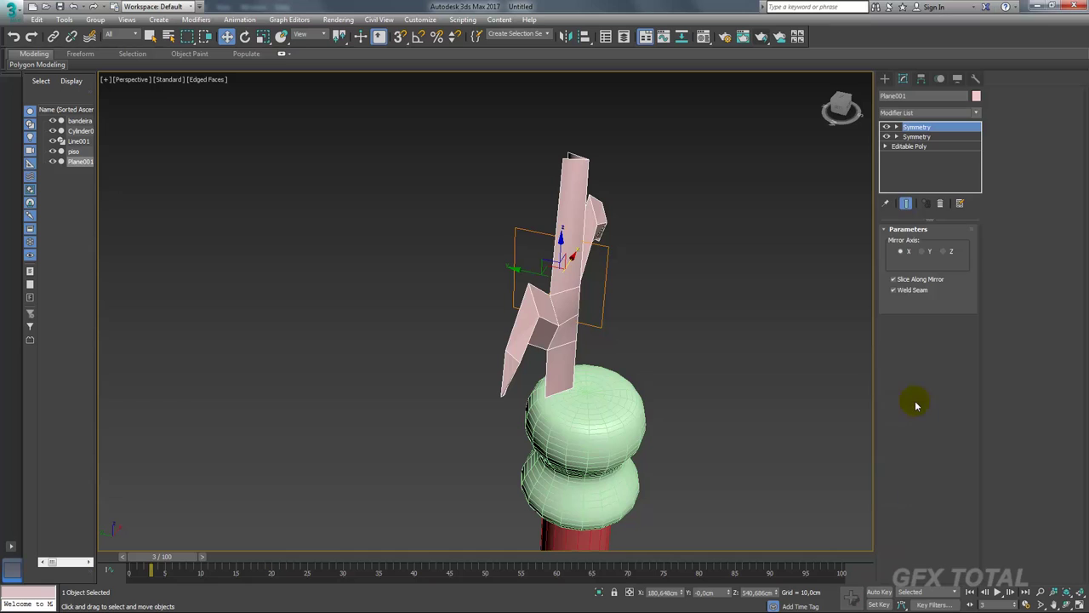
{"action": "left_click", "coordinate": [923, 252]}
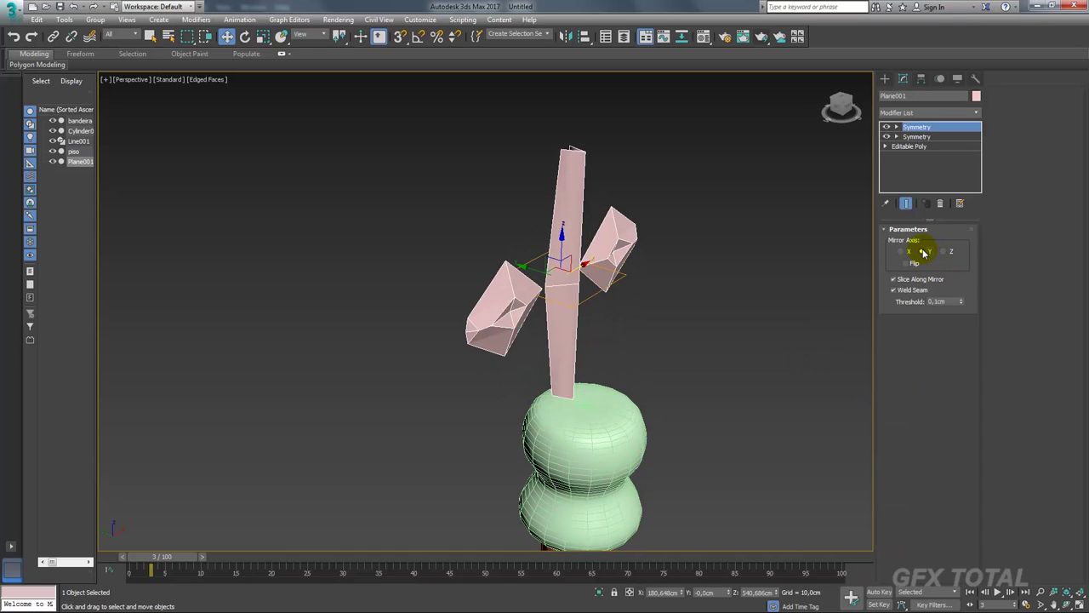
{"action": "left_click", "coordinate": [946, 252]}
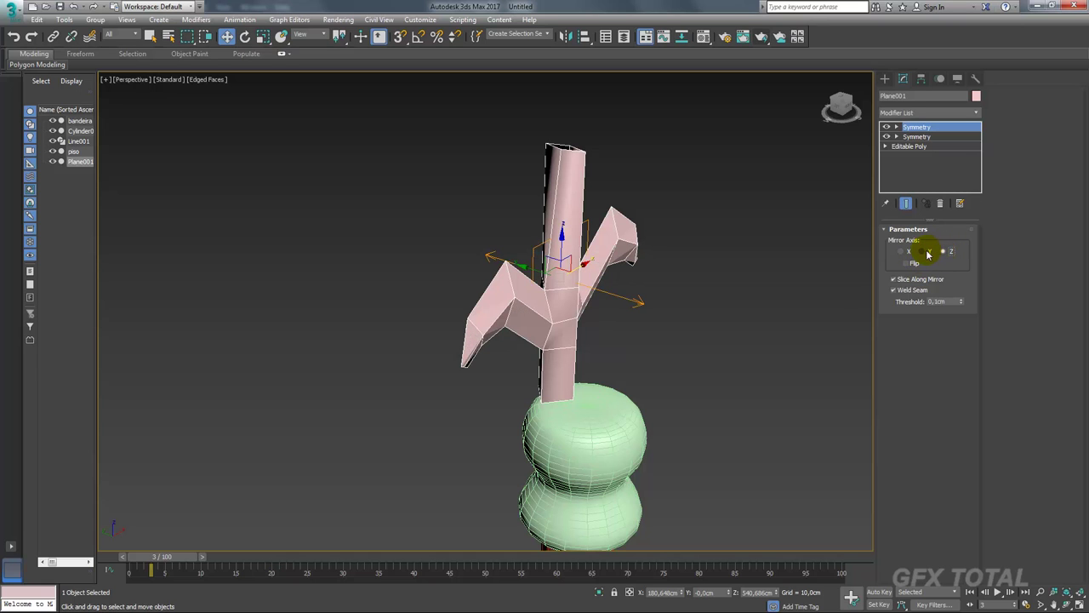
{"action": "mouse_move", "coordinate": [715, 252]}
{"action": "middle_mouse_down", "text": "alt"}
{"action": "mouse_move", "coordinate": [693, 250]}
{"action": "mouse_move", "coordinate": [664, 270]}
{"action": "mouse_move", "coordinate": [635, 235]}
{"action": "mouse_move", "coordinate": [600, 270]}
{"action": "middle_mouse_up", "text": "alt"}
{"action": "right_click", "coordinate": [562, 233]}
{"action": "mouse_move", "coordinate": [587, 352]}
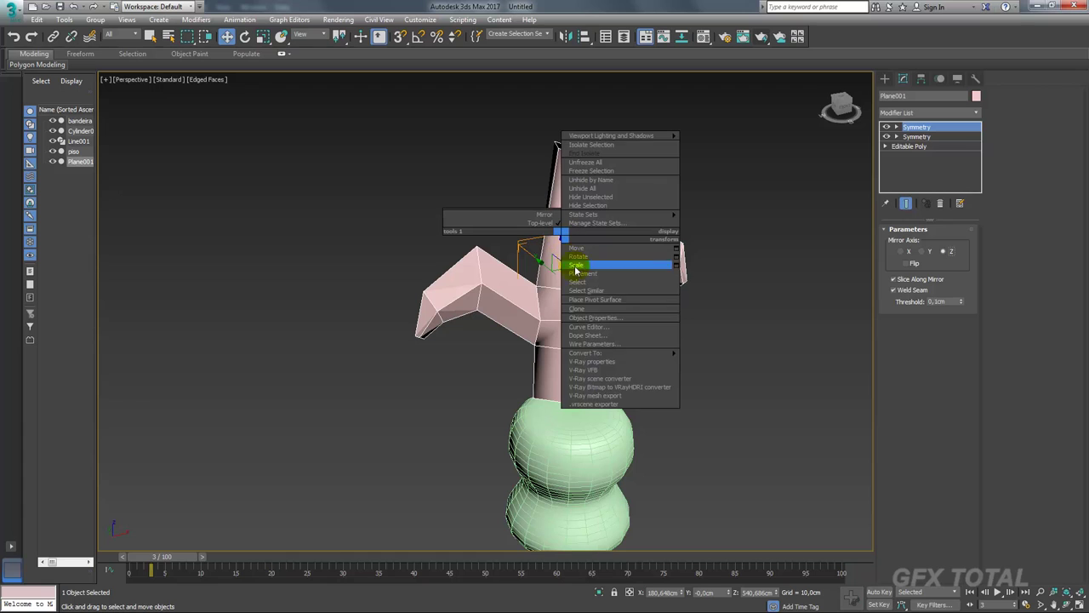
{"action": "left_click", "coordinate": [721, 361]}
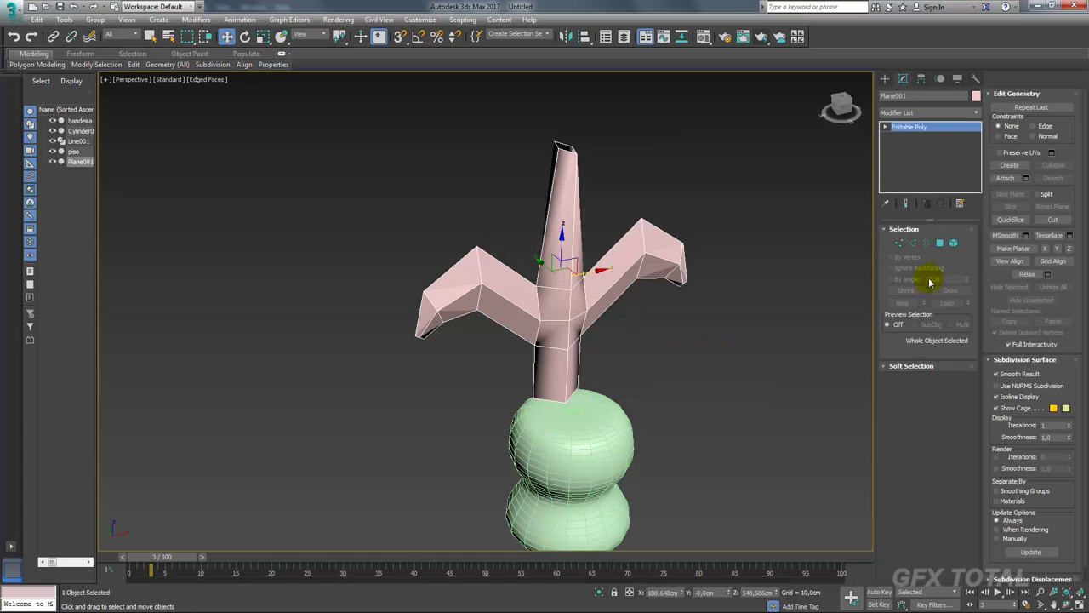
Scale the bar's top border down to a point and cap it into a spike
{"action": "left_click", "coordinate": [926, 244]}
{"action": "key", "text": "e"}
{"action": "mouse_move", "coordinate": [645, 97]}
{"action": "left_mouse_down"}
{"action": "mouse_move", "coordinate": [556, 162]}
{"action": "mouse_move", "coordinate": [521, 151]}
{"action": "left_mouse_up"}
{"action": "key", "text": "r"}
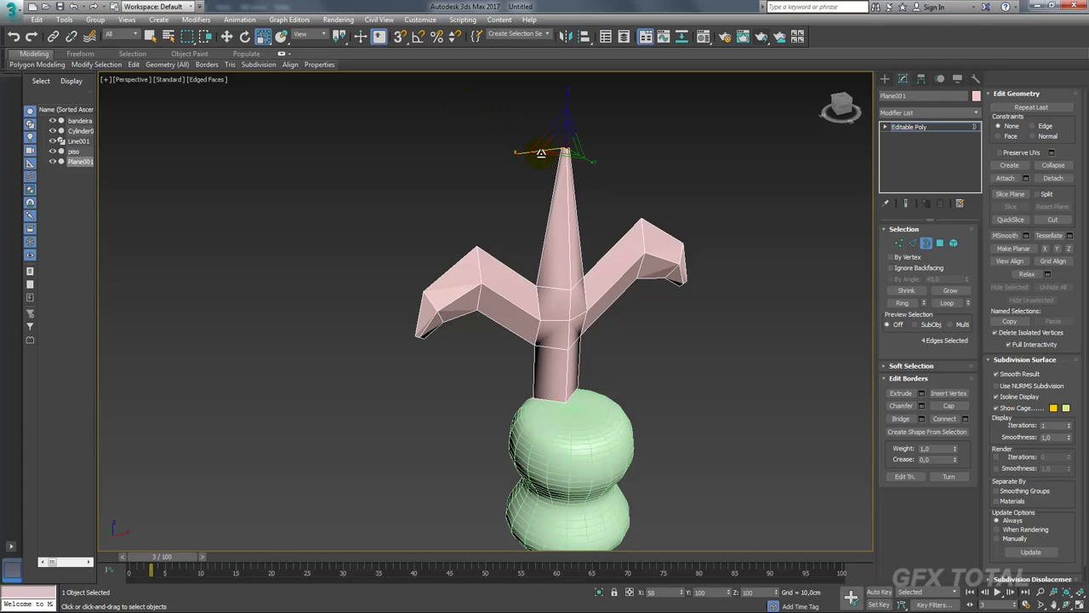
{"action": "middle_click_drag", "start_coordinate": [525, 150], "coordinate": [618, 198], "text": "alt"}
{"action": "scroll", "coordinate": [638, 298], "scroll_direction": "down", "scroll_amount": 1}
{"action": "scroll", "coordinate": [587, 272], "scroll_direction": "up", "scroll_amount": 5}
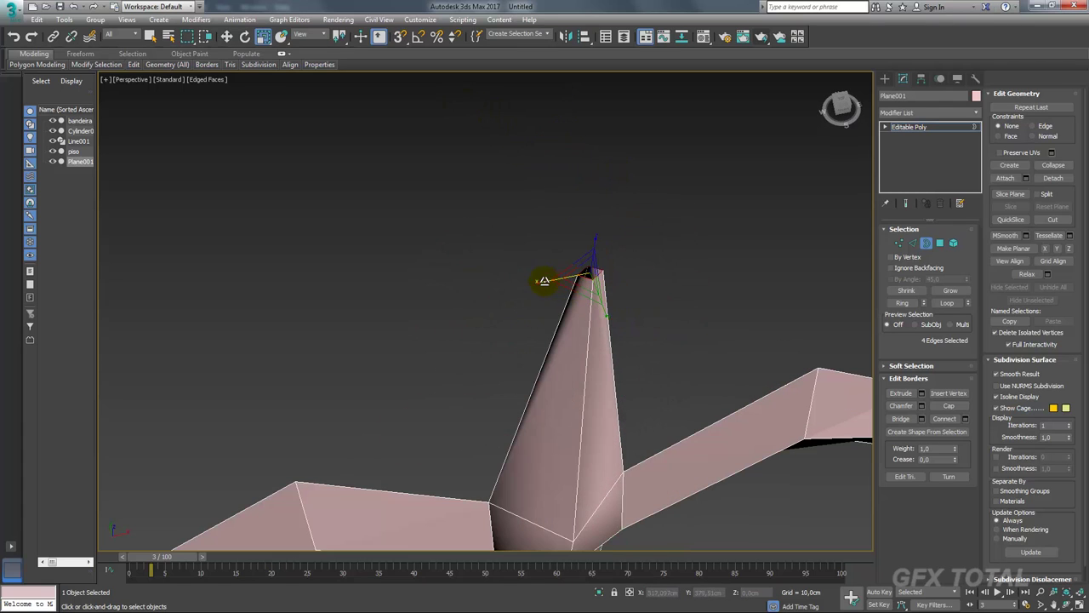
{"action": "left_click_drag", "start_coordinate": [542, 275], "coordinate": [554, 281]}
{"action": "left_click", "coordinate": [949, 405]}
{"action": "scroll", "coordinate": [583, 236], "scroll_direction": "down", "scroll_amount": 5}
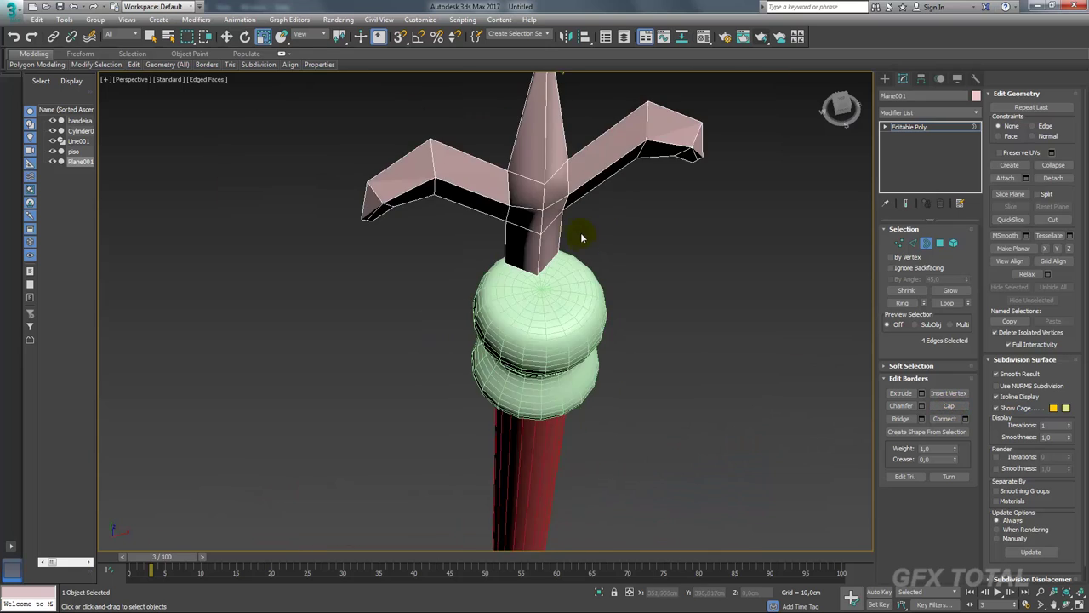
{"action": "left_click_drag", "start_coordinate": [384, 303], "coordinate": [417, 337]}
{"action": "middle_click_drag", "start_coordinate": [417, 338], "coordinate": [662, 278], "text": "alt"}
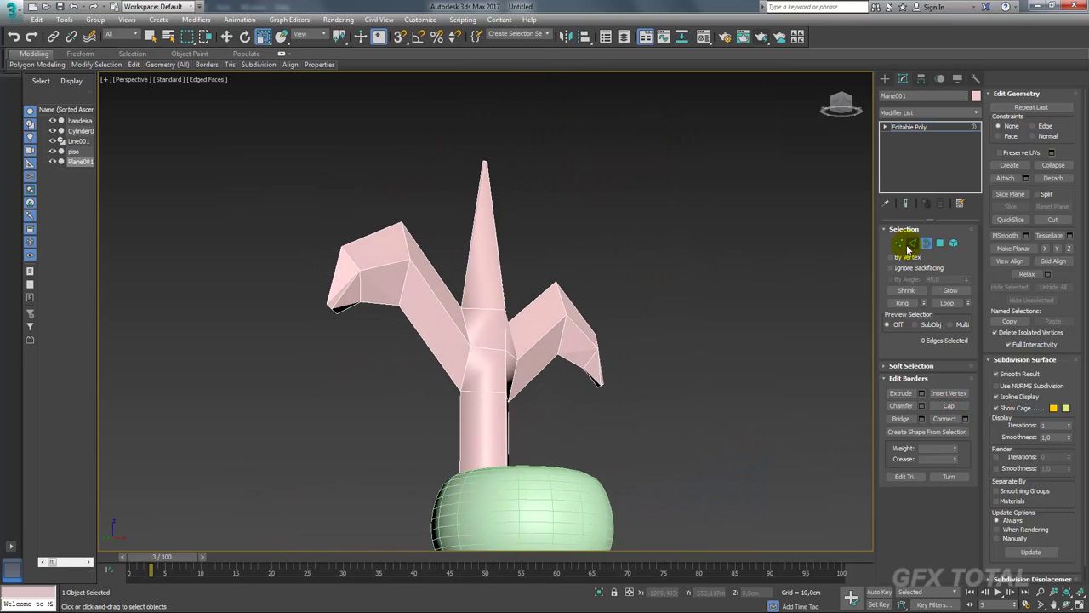
Select the tip vertices of both hooked arms in Vertex mode
{"action": "left_click", "coordinate": [899, 243]}
{"action": "middle_click_drag", "start_coordinate": [383, 361], "coordinate": [259, 367], "text": "alt"}
{"action": "left_click_drag", "start_coordinate": [280, 344], "coordinate": [311, 363]}
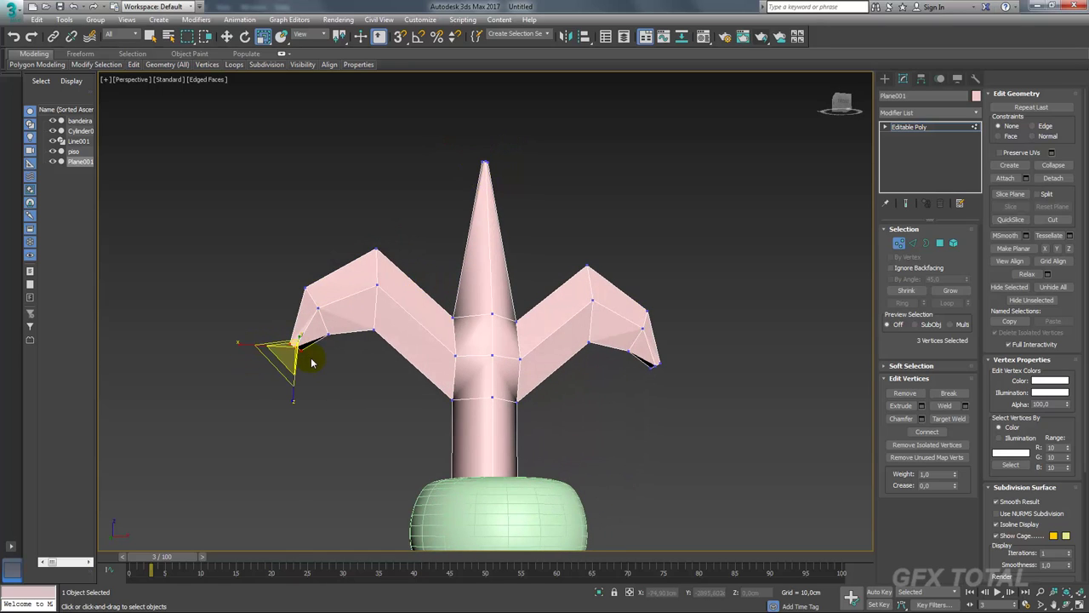
{"action": "left_click_drag", "start_coordinate": [636, 374], "coordinate": [635, 375], "text": "ctrl"}
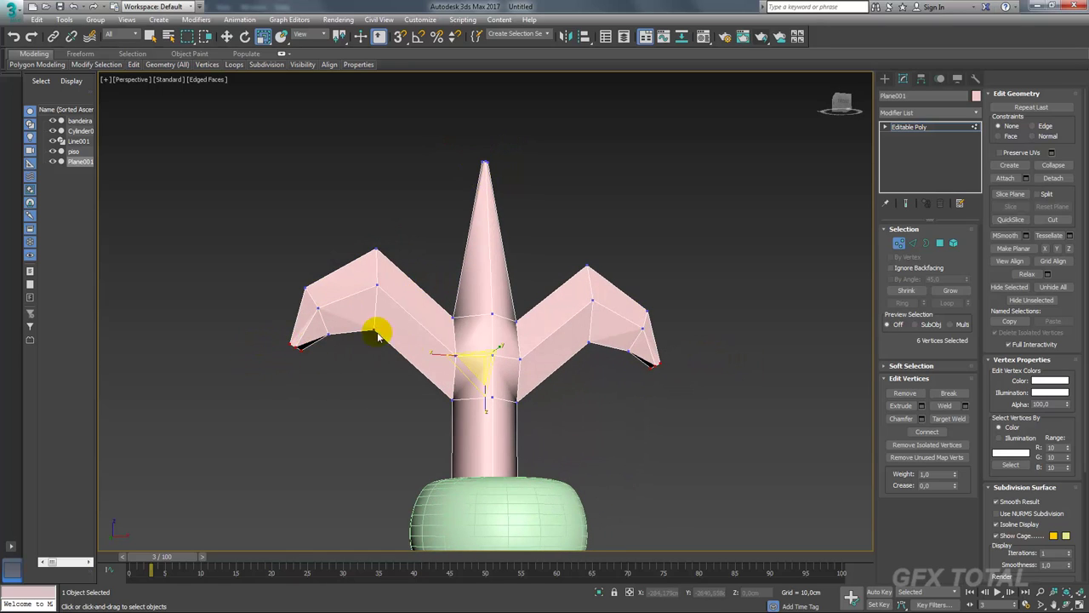
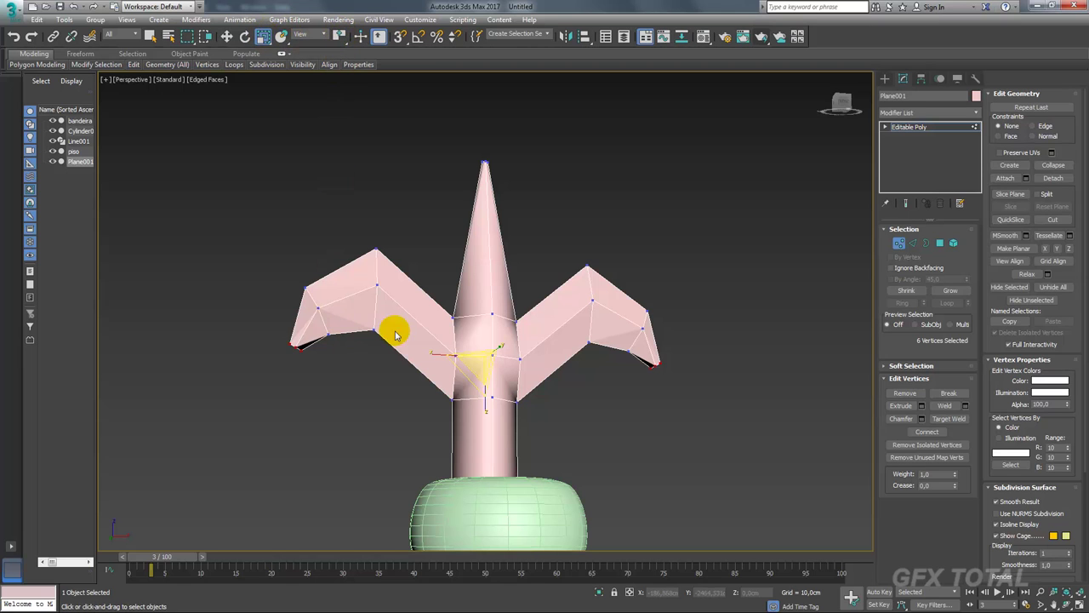
Leave vertex editing and apply TurboSmooth to the fleur-de-lis finial
{"action": "mouse_move", "coordinate": [475, 339]}
{"action": "middle_mouse_down", "text": "alt"}
{"action": "mouse_move", "coordinate": [428, 362]}
{"action": "mouse_move", "coordinate": [539, 353]}
{"action": "mouse_move", "coordinate": [530, 369]}
{"action": "mouse_move", "coordinate": [561, 358]}
{"action": "middle_mouse_up", "text": "alt"}
{"action": "left_click", "coordinate": [907, 127]}
{"action": "middle_click_drag", "start_coordinate": [730, 268], "coordinate": [629, 281], "text": "alt"}
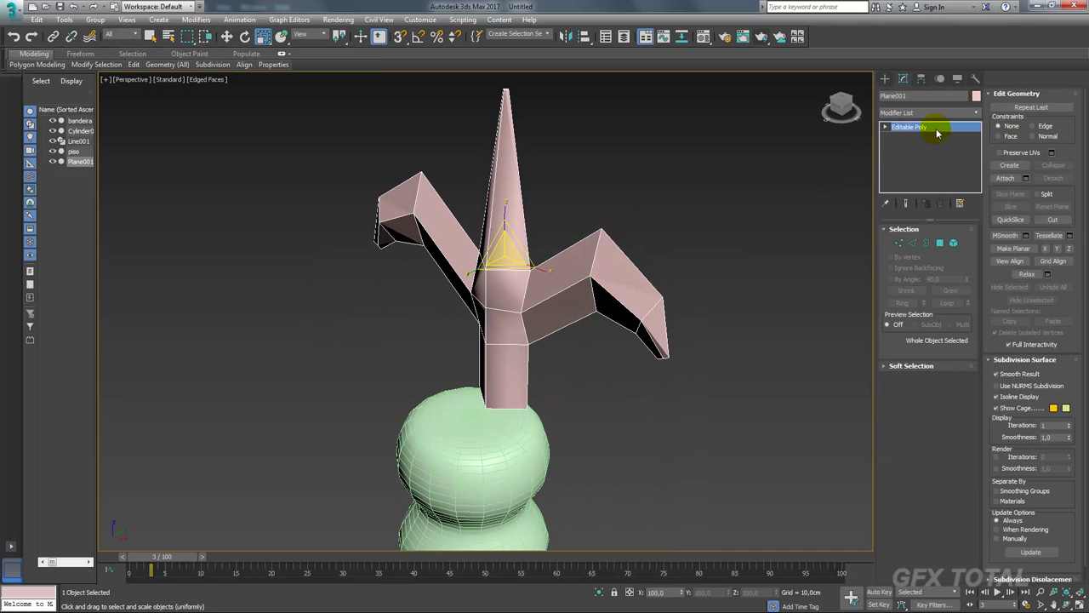
{"action": "left_click", "coordinate": [975, 112]}
{"action": "left_click_drag", "start_coordinate": [978, 149], "coordinate": [968, 481]}
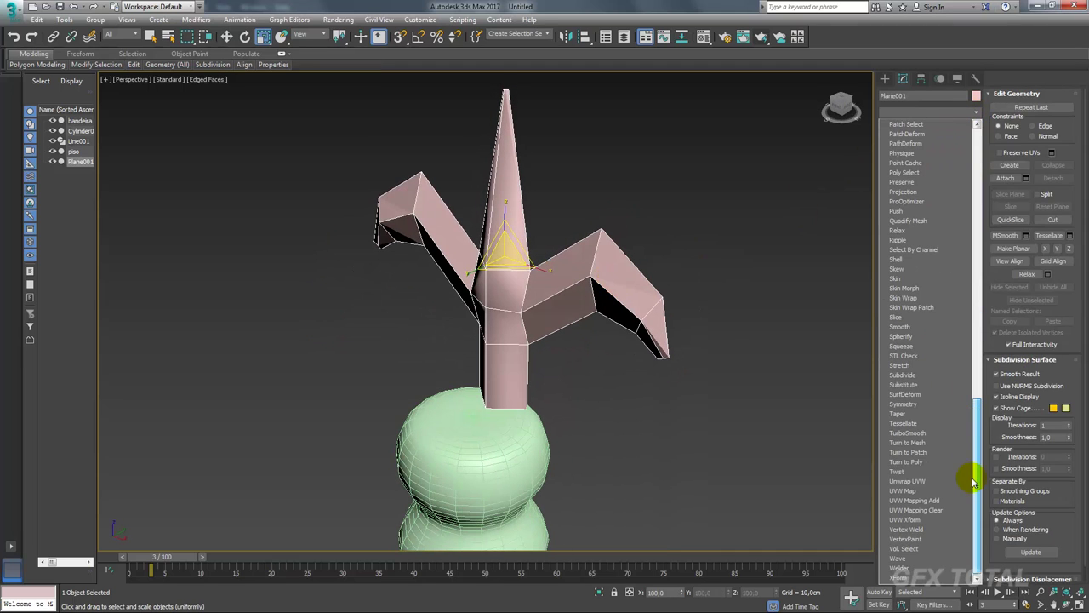
{"action": "left_click", "coordinate": [927, 434]}
Nudge the finial's position on top of the pole with the Move tool
{"action": "mouse_move", "coordinate": [694, 375]}
{"action": "middle_mouse_down", "text": "alt"}
{"action": "mouse_move", "coordinate": [622, 367]}
{"action": "mouse_move", "coordinate": [519, 245]}
{"action": "middle_mouse_up", "text": "alt"}
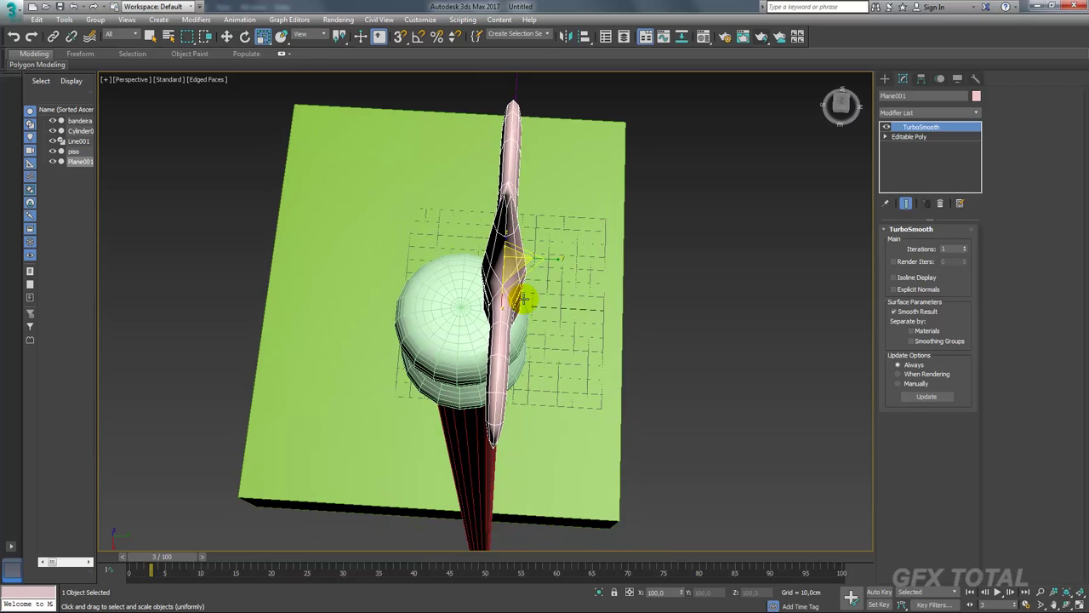
{"action": "key", "text": "w"}
{"action": "left_click_drag", "start_coordinate": [539, 261], "coordinate": [493, 258]}
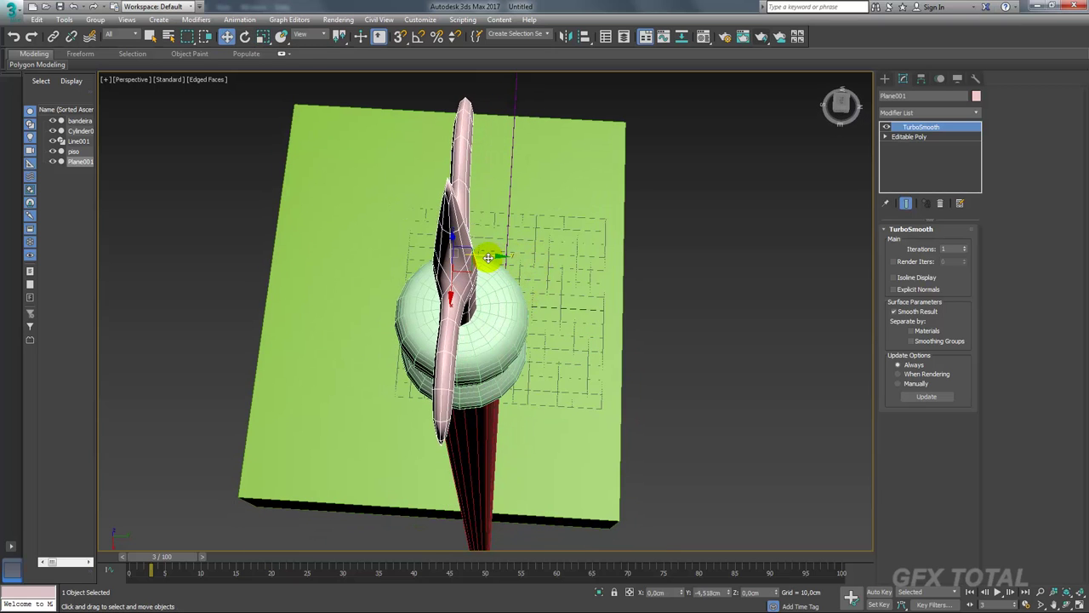
{"action": "middle_click_drag", "start_coordinate": [493, 258], "coordinate": [582, 269], "text": "alt"}
{"action": "scroll", "coordinate": [511, 359], "scroll_direction": "down", "scroll_amount": 3}
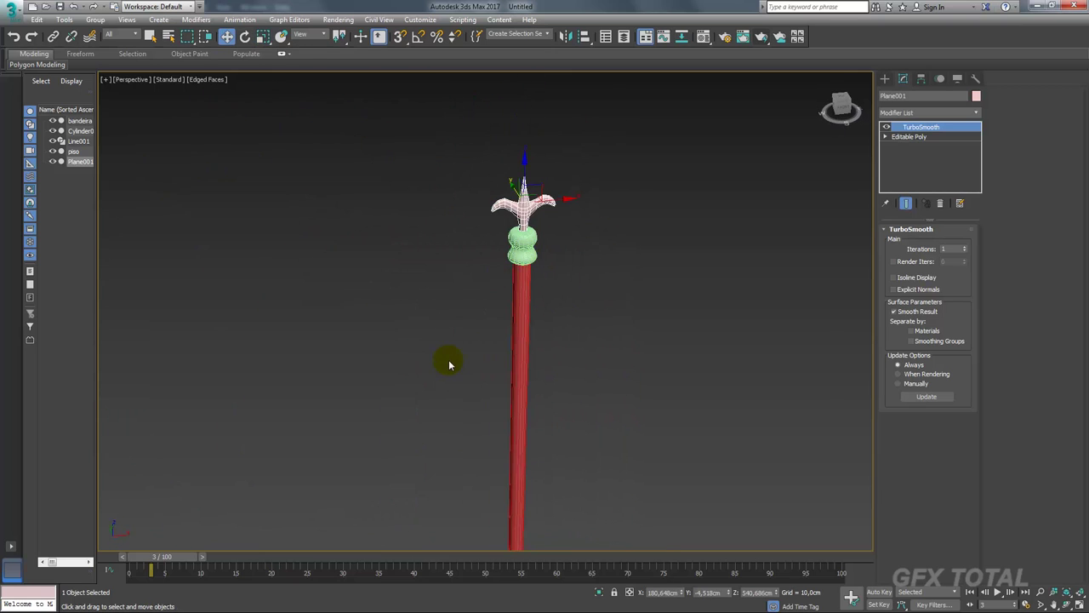
{"action": "scroll", "coordinate": [449, 362], "scroll_direction": "down", "scroll_amount": 3}
{"action": "middle_click_drag", "start_coordinate": [438, 294], "coordinate": [401, 331], "text": "alt"}
Raise the bandeira flag plane up beside the red pole
{"action": "left_click", "coordinate": [375, 447]}
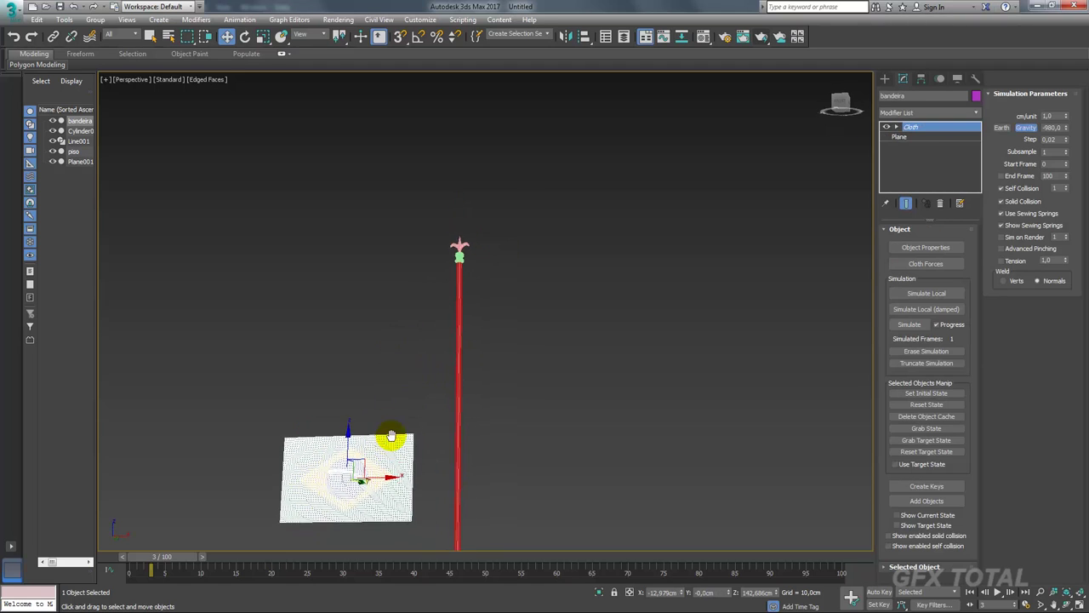
{"action": "mouse_move", "coordinate": [389, 438]}
{"action": "middle_mouse_down", "text": "alt"}
{"action": "mouse_move", "coordinate": [462, 384]}
{"action": "mouse_move", "coordinate": [417, 382]}
{"action": "middle_mouse_up", "text": "alt"}
{"action": "mouse_move", "coordinate": [425, 383]}
{"action": "left_mouse_down"}
{"action": "mouse_move", "coordinate": [450, 219]}
{"action": "mouse_move", "coordinate": [466, 212]}
{"action": "left_mouse_up"}
{"action": "middle_click_drag", "start_coordinate": [546, 187], "coordinate": [575, 209]}
{"action": "scroll", "coordinate": [575, 209], "scroll_direction": "up", "scroll_amount": 5}
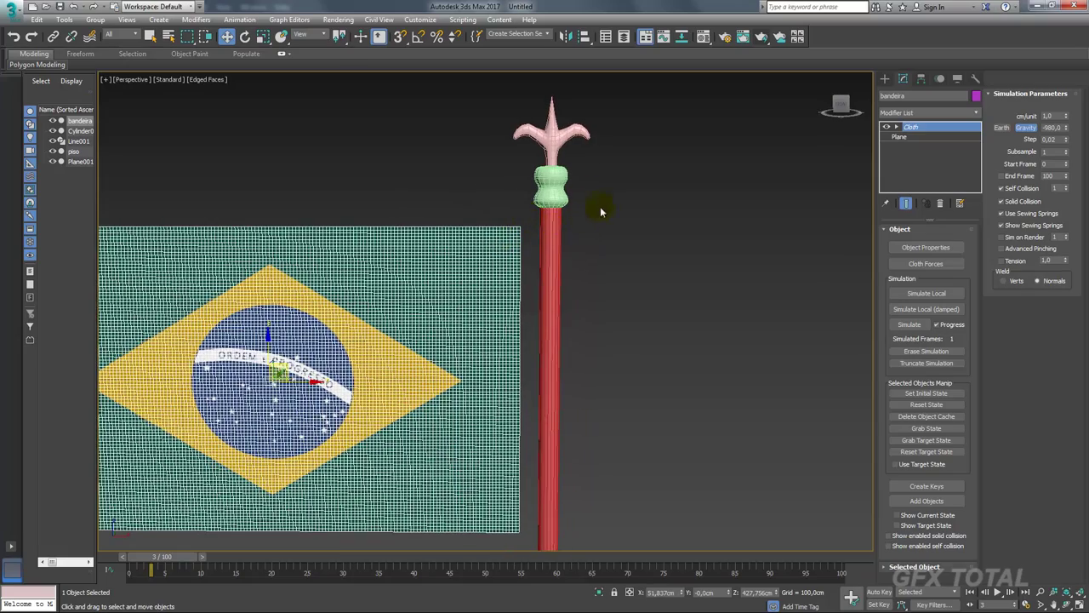
{"action": "middle_click_drag", "start_coordinate": [599, 211], "coordinate": [612, 247], "text": "alt"}
Draw a thin Torus ring in the scene
{"action": "left_click", "coordinate": [885, 78]}
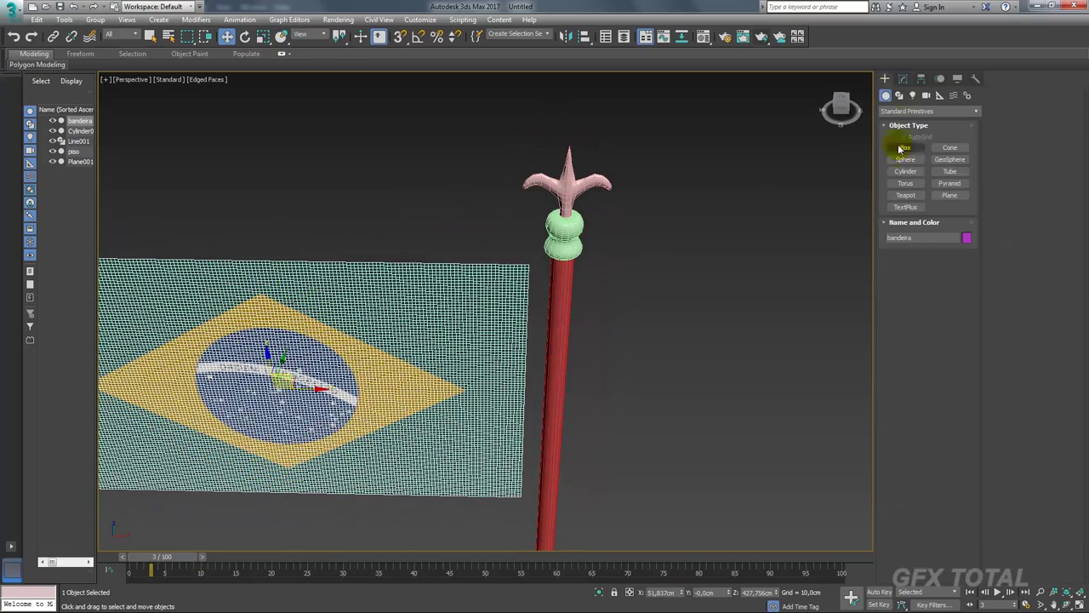
{"action": "left_click", "coordinate": [922, 185]}
{"action": "mouse_move", "coordinate": [758, 275]}
{"action": "middle_mouse_down", "text": "alt"}
{"action": "mouse_move", "coordinate": [652, 389]}
{"action": "mouse_move", "coordinate": [634, 270]}
{"action": "middle_mouse_up", "text": "alt"}
{"action": "left_click_drag", "start_coordinate": [639, 271], "coordinate": [653, 281]}
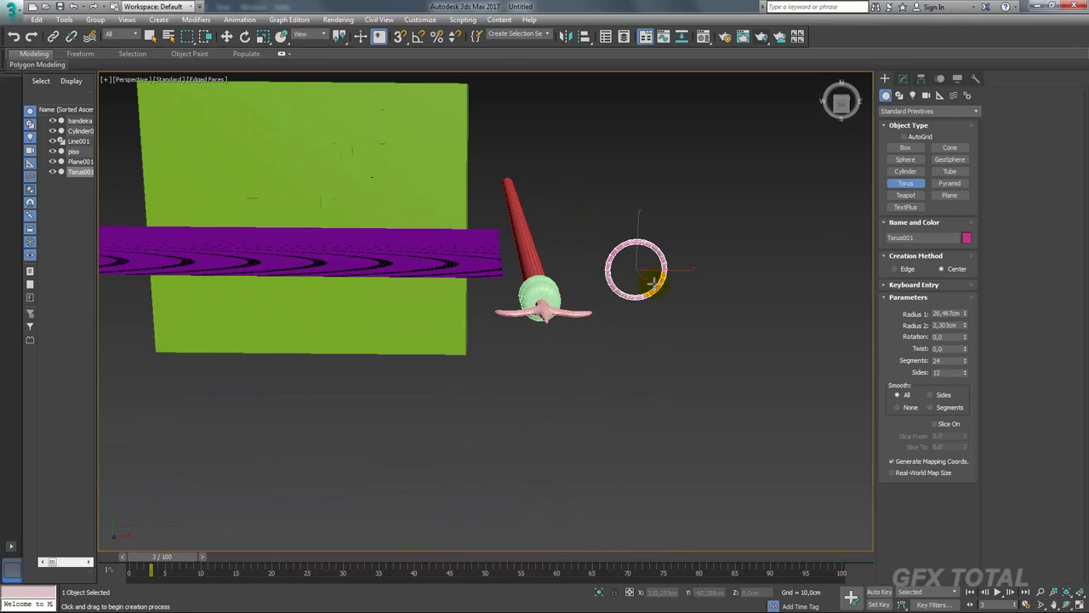
{"action": "mouse_move", "coordinate": [660, 300]}
{"action": "middle_mouse_down", "text": "alt"}
{"action": "mouse_move", "coordinate": [658, 214]}
{"action": "mouse_move", "coordinate": [630, 195]}
{"action": "mouse_move", "coordinate": [630, 382]}
{"action": "middle_mouse_up", "text": "alt"}
Align the torus to the pole Cylinder001 and move it just below the finial
{"action": "key", "text": "alt+a"}
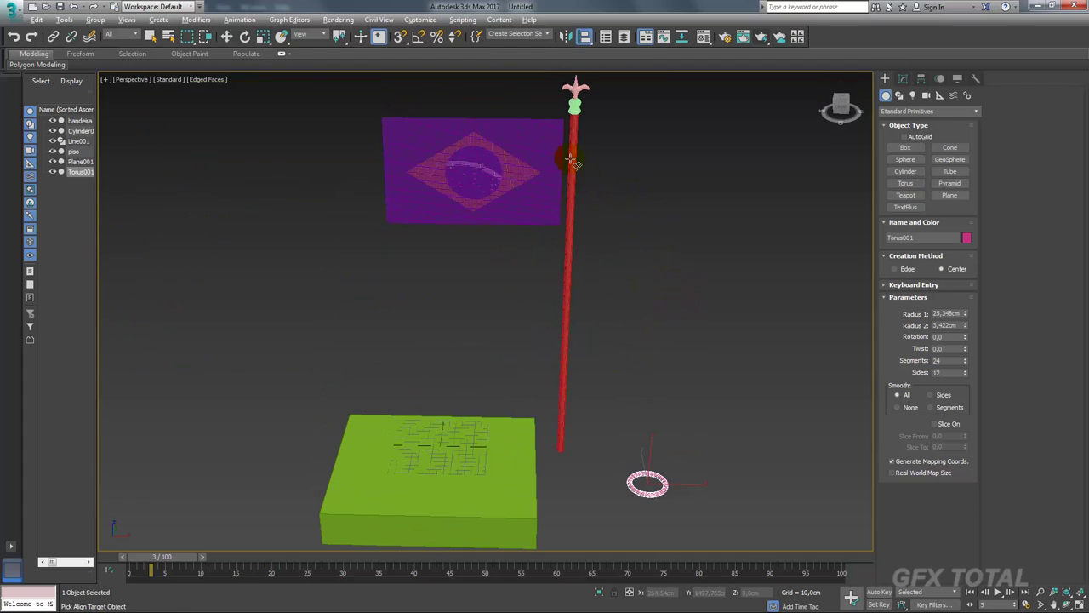
{"action": "left_click", "coordinate": [570, 160]}
{"action": "left_click", "coordinate": [544, 403]}
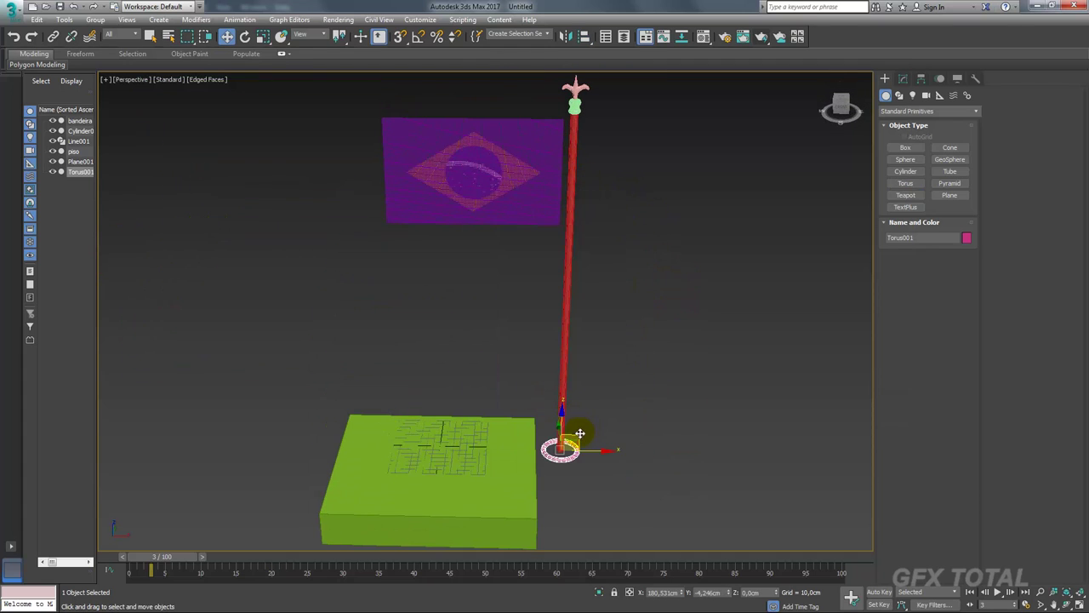
{"action": "mouse_move", "coordinate": [579, 433]}
{"action": "left_mouse_down"}
{"action": "mouse_move", "coordinate": [582, 136]}
{"action": "mouse_move", "coordinate": [572, 113]}
{"action": "mouse_move", "coordinate": [573, 170]}
{"action": "left_mouse_up"}
Shrink the torus to Radius 1 2.874 cm and Radius 2 0.698 cm
{"action": "key", "text": "z"}
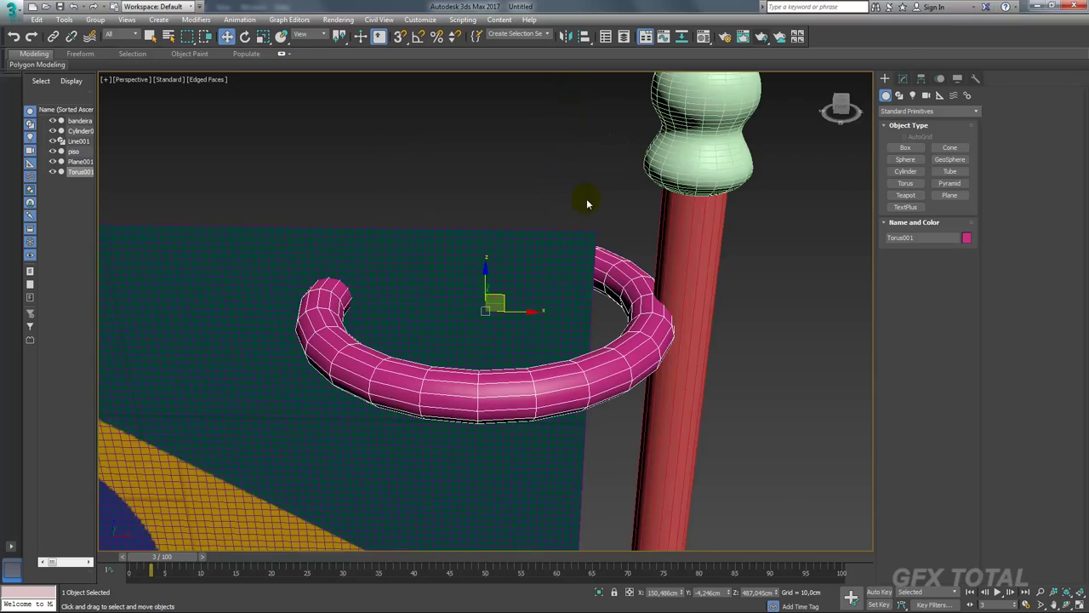
{"action": "middle_click_drag", "start_coordinate": [586, 203], "coordinate": [627, 250], "text": "alt"}
{"action": "left_click", "coordinate": [903, 78]}
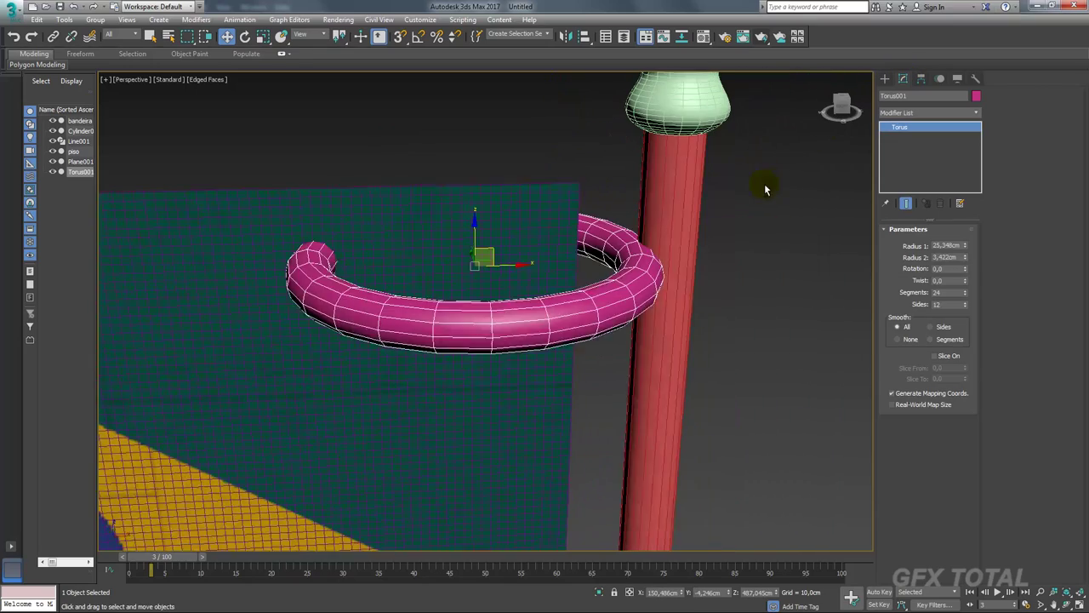
{"action": "middle_click_drag", "start_coordinate": [764, 189], "coordinate": [817, 222], "text": "alt"}
{"action": "left_click_drag", "start_coordinate": [967, 246], "coordinate": [962, 294]}
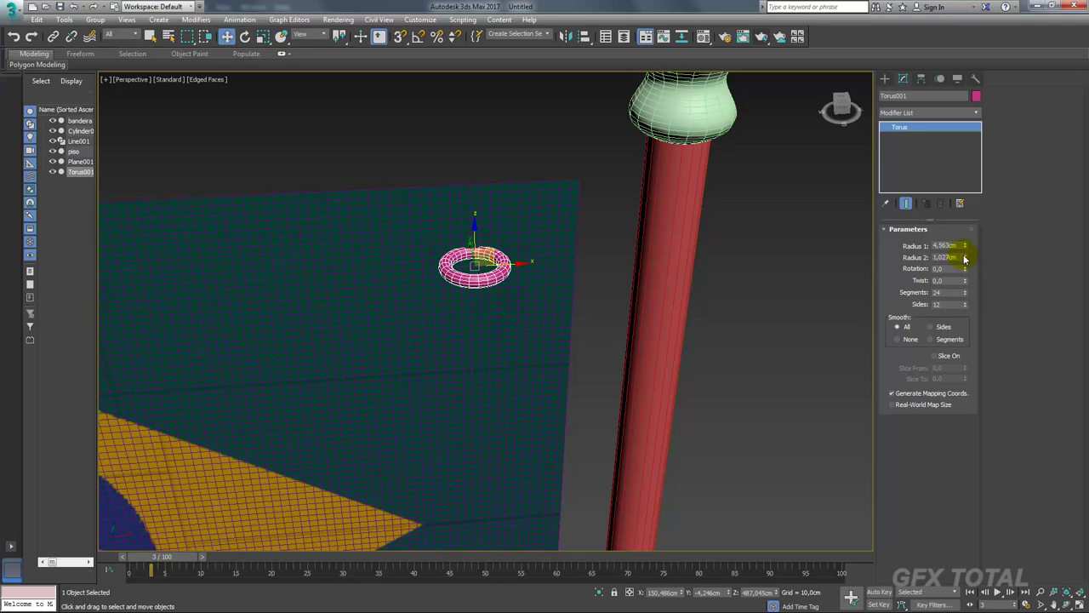
{"action": "left_click_drag", "start_coordinate": [965, 246], "coordinate": [964, 260]}
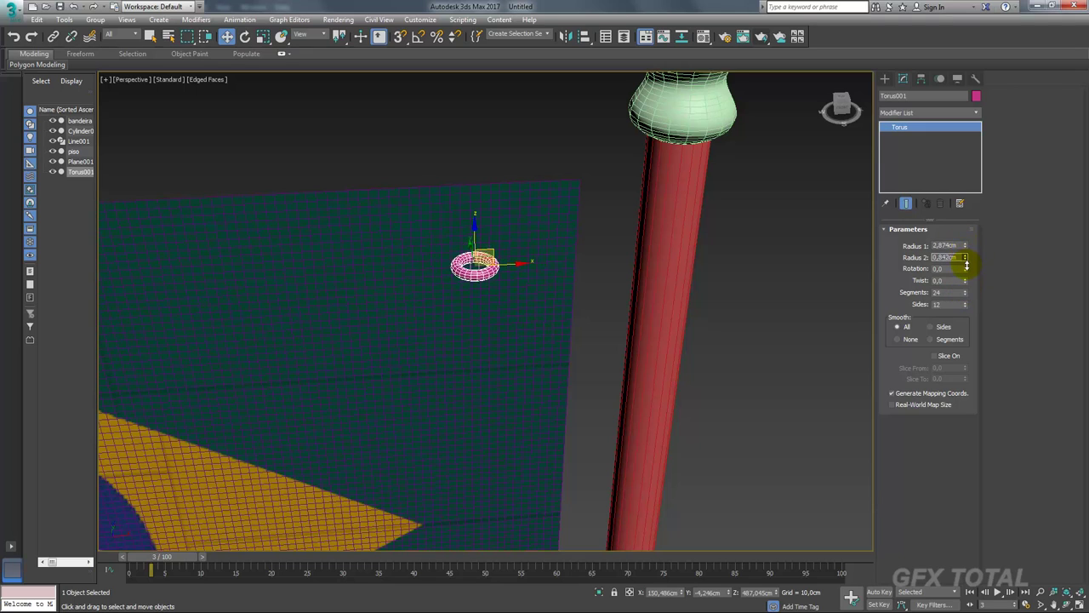
Move the ring to the pole top and Shift-drag a clone down the pole
{"action": "left_click_drag", "start_coordinate": [484, 252], "coordinate": [642, 134]}
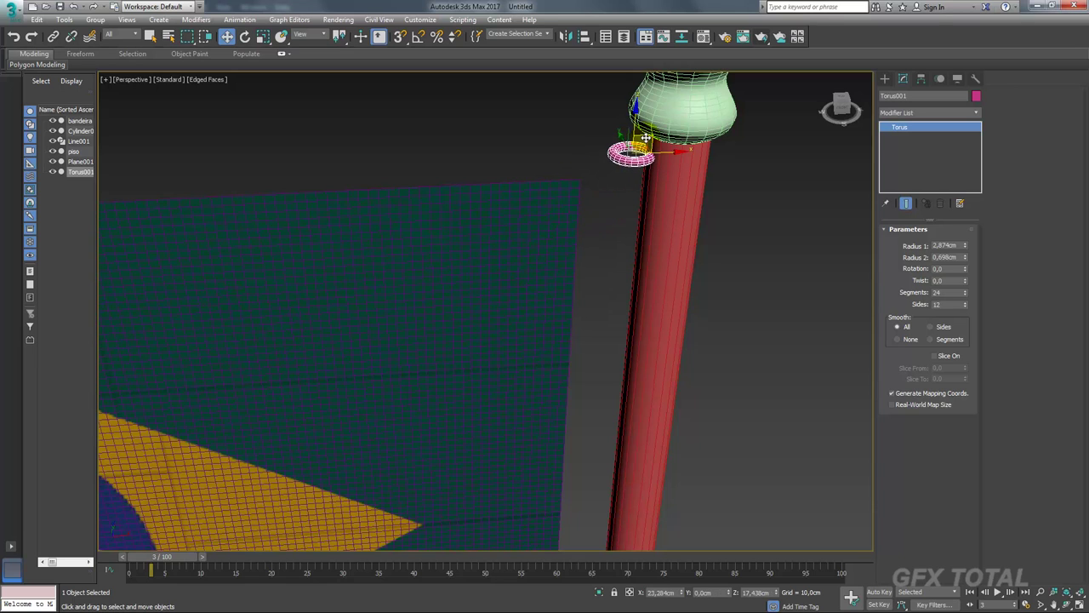
{"action": "scroll", "coordinate": [642, 133], "scroll_direction": "down", "scroll_amount": 3}
{"action": "middle_click_drag", "start_coordinate": [641, 133], "coordinate": [651, 147], "text": "alt"}
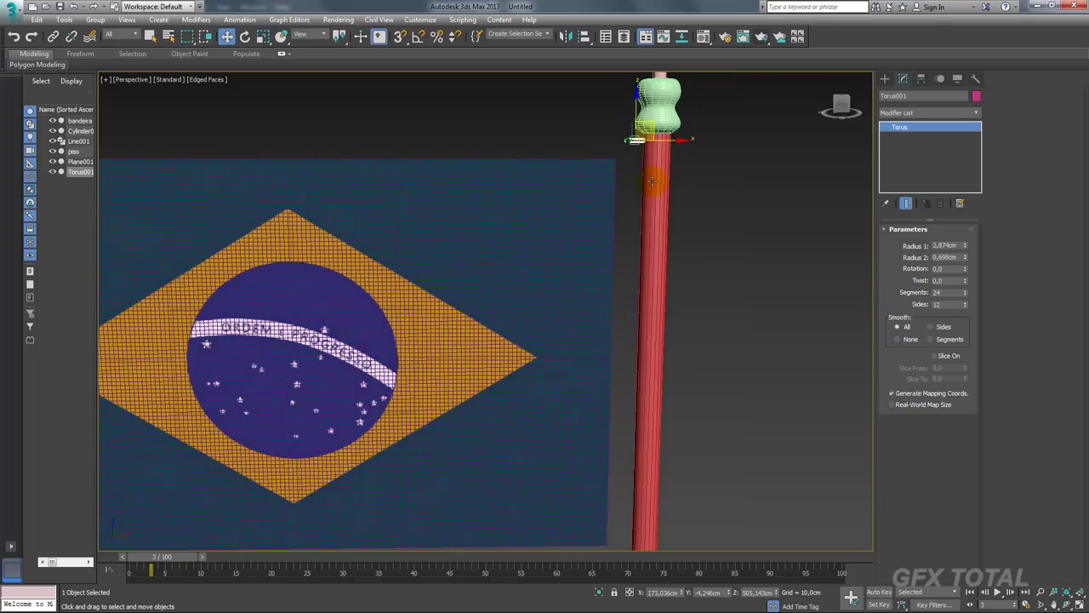
{"action": "left_click_drag", "start_coordinate": [647, 127], "coordinate": [649, 268]}
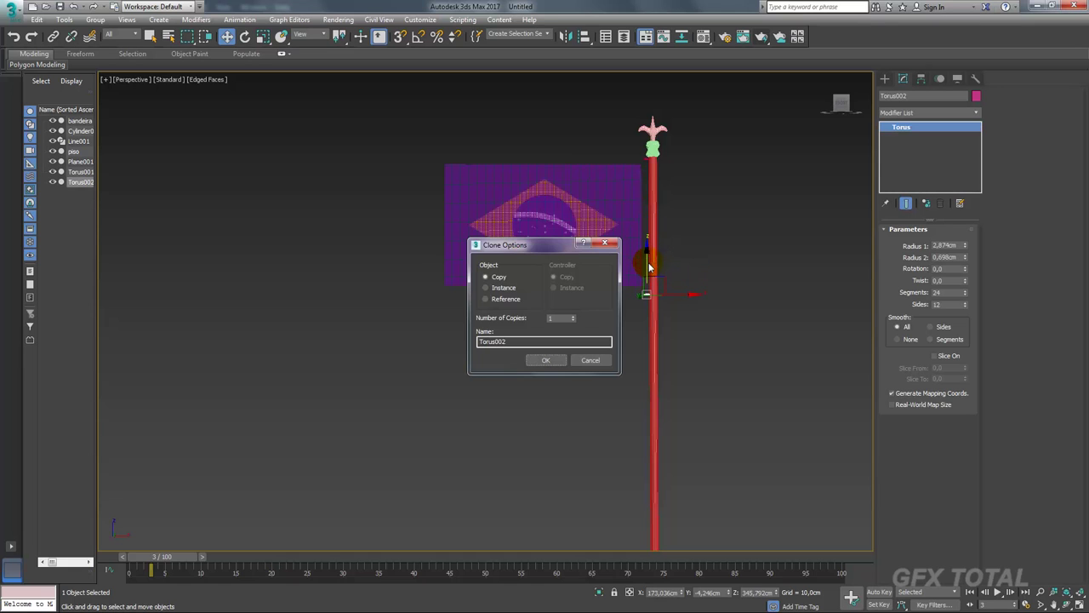
Confirm Torus002 as a Copy and switch to the Front view
{"action": "left_click", "coordinate": [545, 360]}
{"action": "middle_click_drag", "start_coordinate": [562, 255], "coordinate": [514, 109], "text": "alt"}
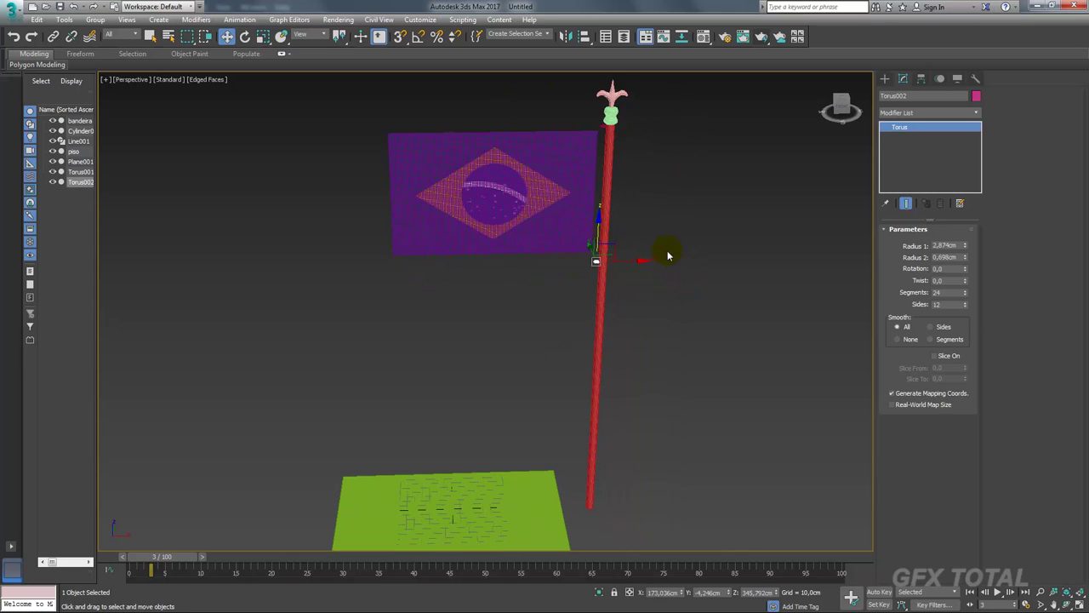
{"action": "key", "text": "f"}
{"action": "scroll", "coordinate": [661, 250], "scroll_direction": "down", "scroll_amount": 3}
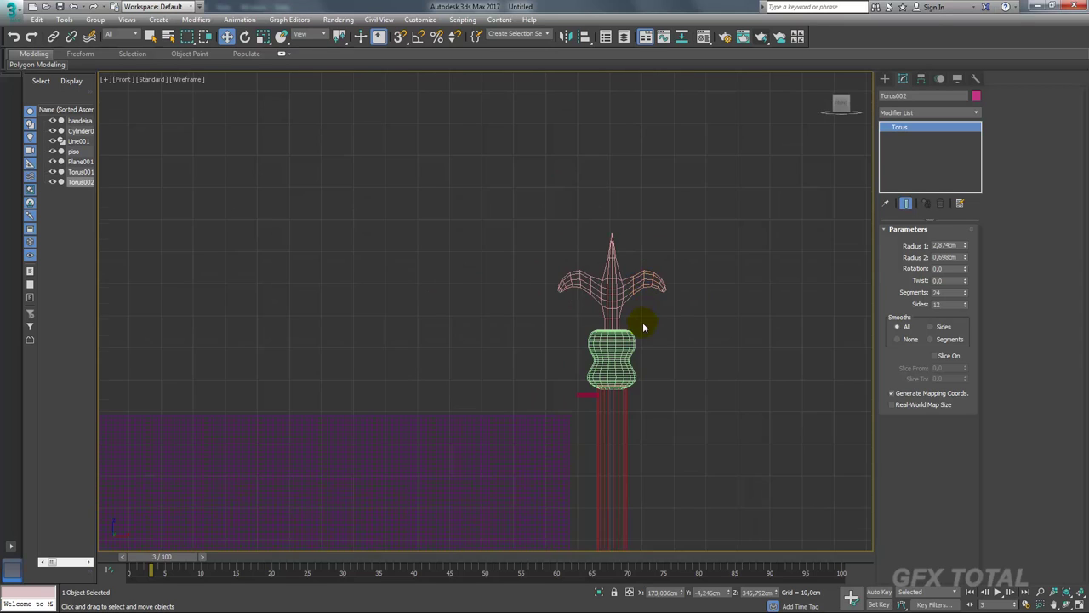
{"action": "scroll", "coordinate": [644, 316], "scroll_direction": "down", "scroll_amount": 2}
{"action": "scroll", "coordinate": [627, 315], "scroll_direction": "up", "scroll_amount": 2}
{"action": "scroll", "coordinate": [589, 192], "scroll_direction": "up", "scroll_amount": 2}
{"action": "scroll", "coordinate": [627, 275], "scroll_direction": "down", "scroll_amount": 4}
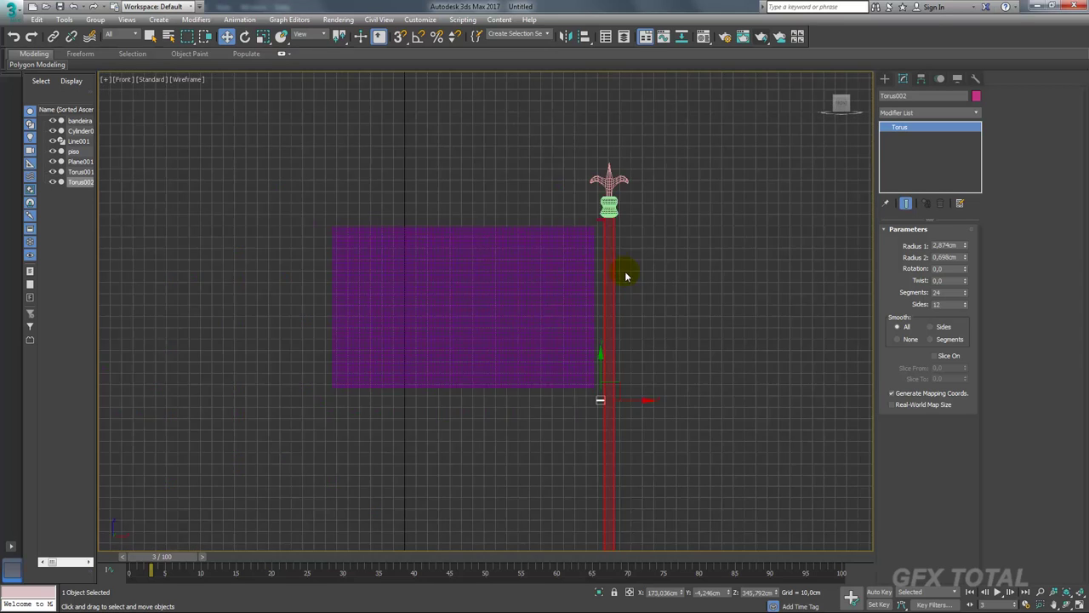
Move the bandeira flag slightly left along X, away from the pole
{"action": "middle_click_drag", "start_coordinate": [627, 275], "coordinate": [632, 199]}
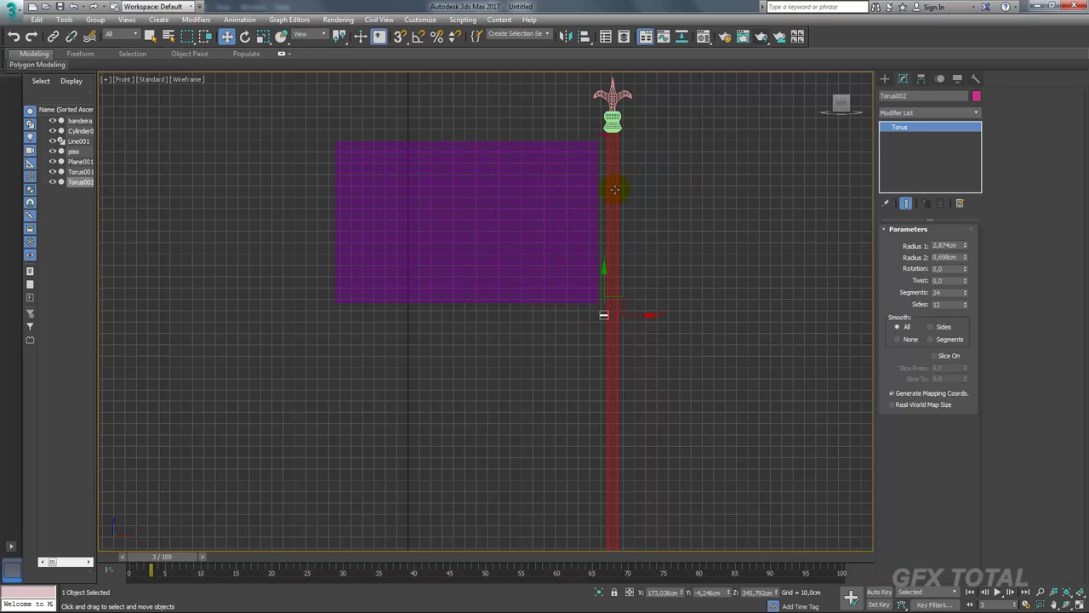
{"action": "left_click", "coordinate": [603, 225]}
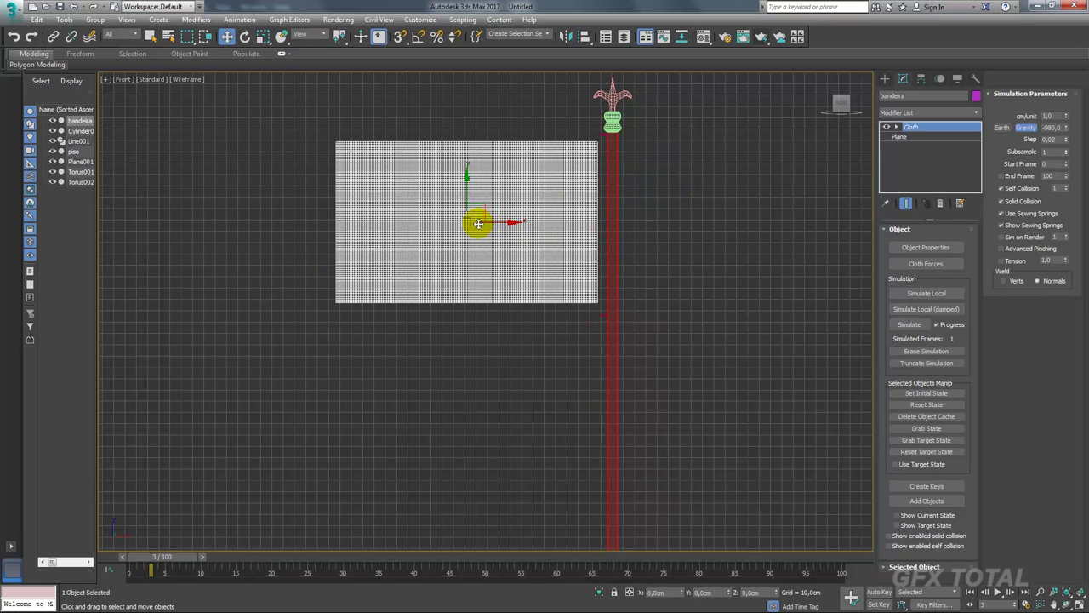
{"action": "left_click_drag", "start_coordinate": [478, 223], "coordinate": [455, 222]}
Start a rope Line at the pole and run it up to just below the finial
{"action": "left_click", "coordinate": [885, 79]}
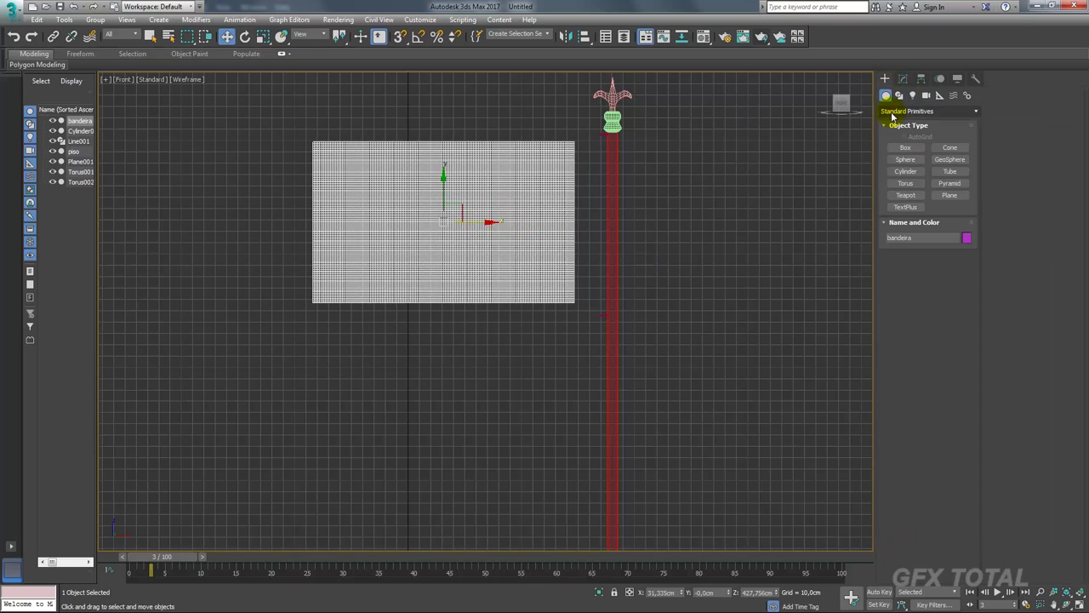
{"action": "left_click", "coordinate": [899, 96]}
{"action": "left_click", "coordinate": [907, 156]}
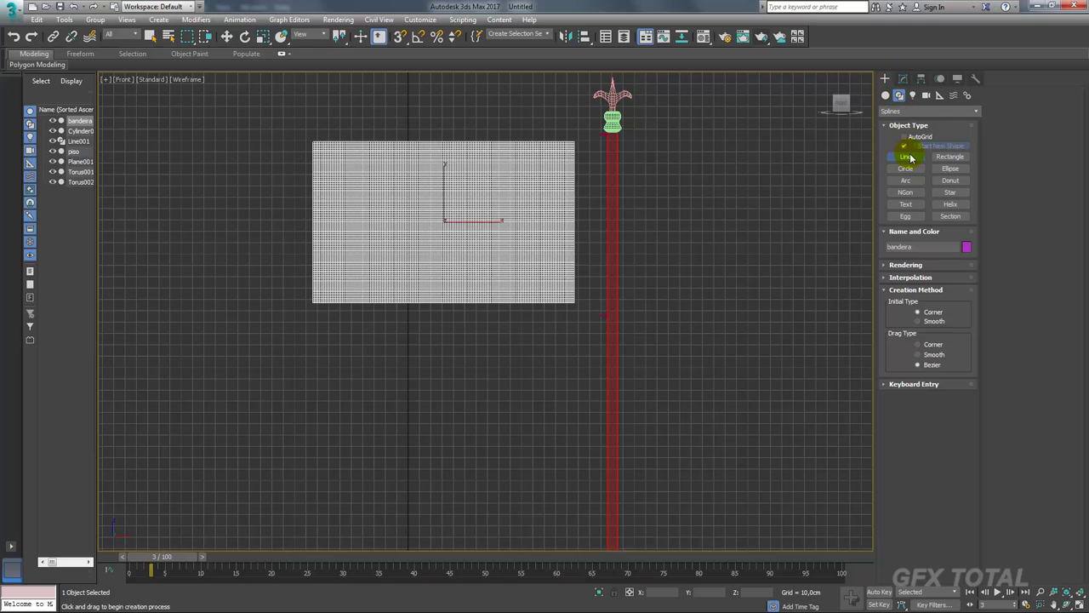
{"action": "scroll", "coordinate": [607, 166], "scroll_direction": "up", "scroll_amount": 2}
{"action": "middle_click_drag", "start_coordinate": [597, 386], "coordinate": [593, 413]}
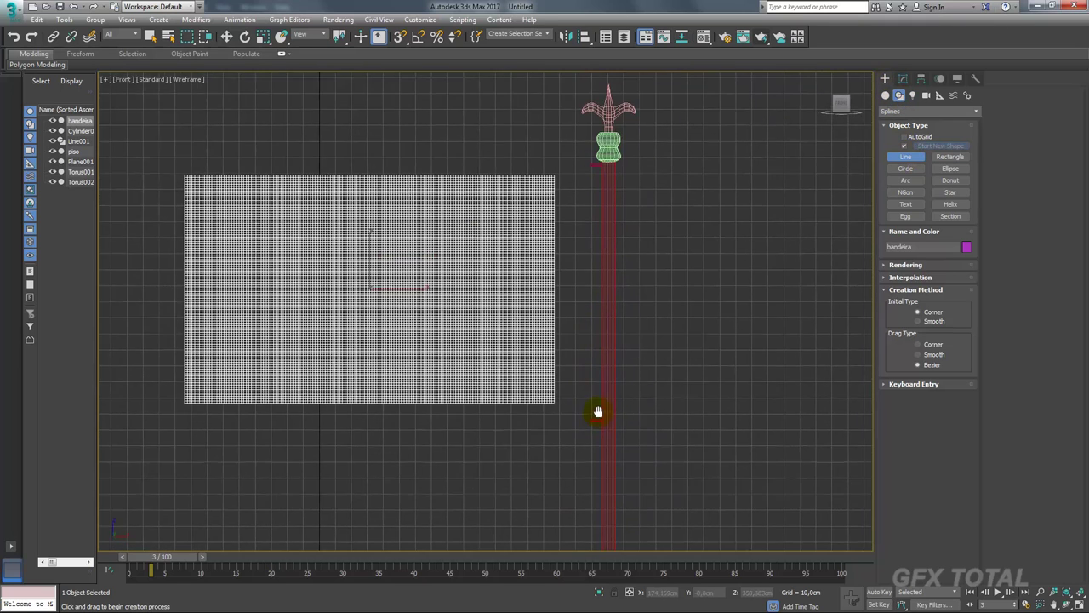
{"action": "scroll", "coordinate": [593, 413], "scroll_direction": "up", "scroll_amount": 2}
{"action": "left_click", "coordinate": [592, 441]}
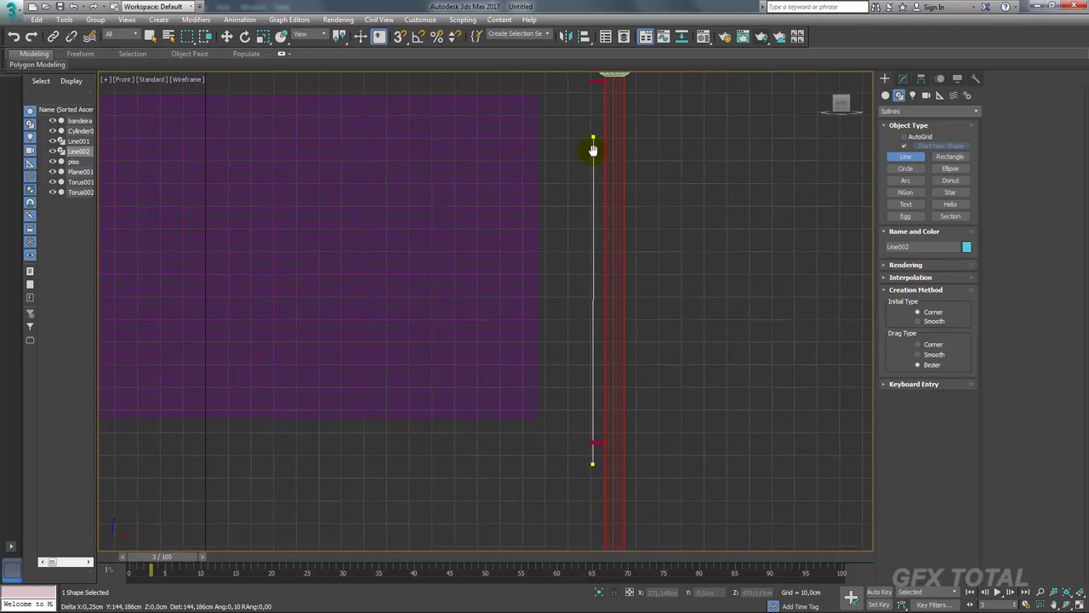
{"action": "middle_click_drag", "start_coordinate": [591, 146], "coordinate": [579, 280]}
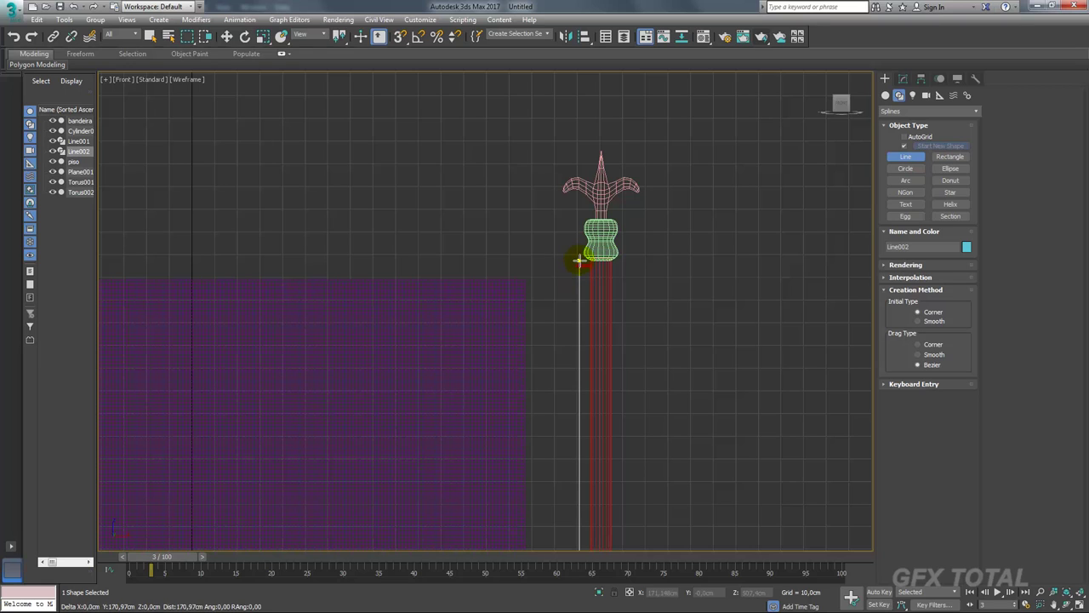
{"action": "left_click", "coordinate": [579, 260]}
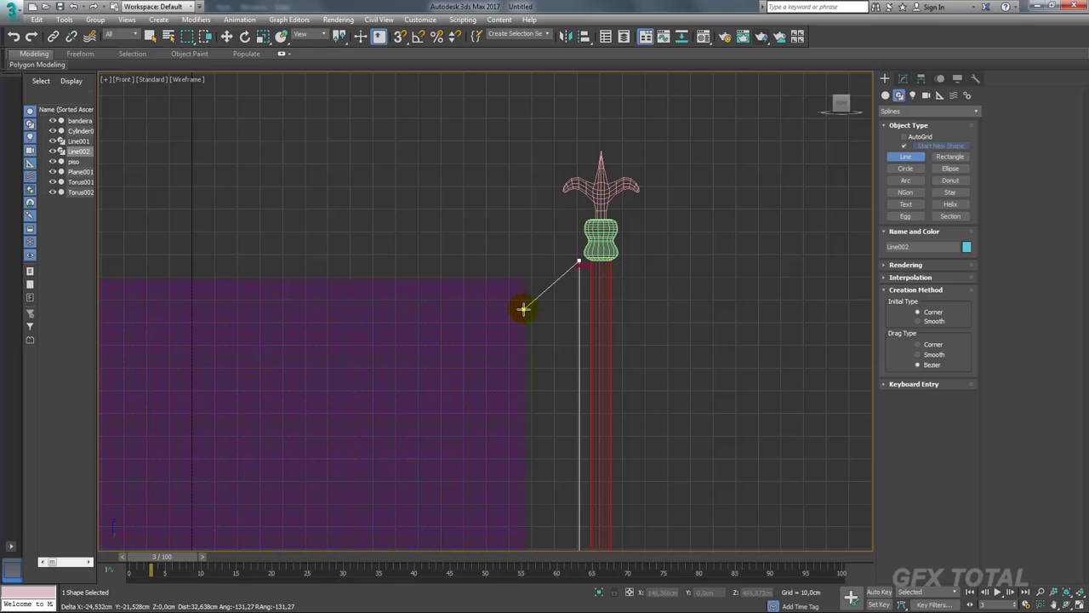
Continue the rope through the flag's top and lower corners and back down the pole
{"action": "left_click", "coordinate": [521, 297]}
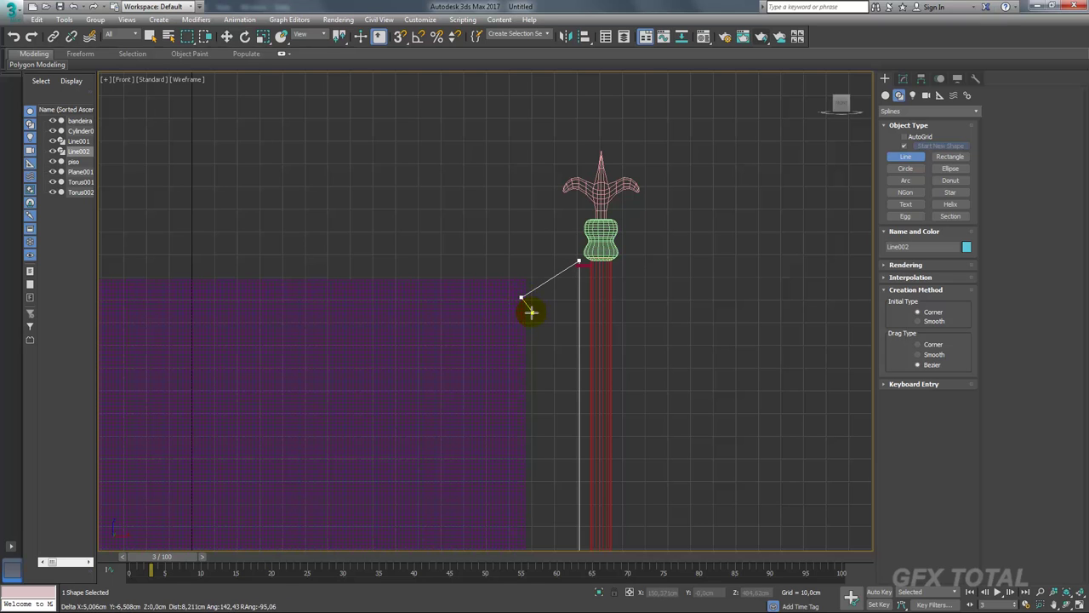
{"action": "scroll", "coordinate": [521, 306], "scroll_direction": "down", "scroll_amount": 5}
{"action": "scroll", "coordinate": [533, 418], "scroll_direction": "up", "scroll_amount": 2}
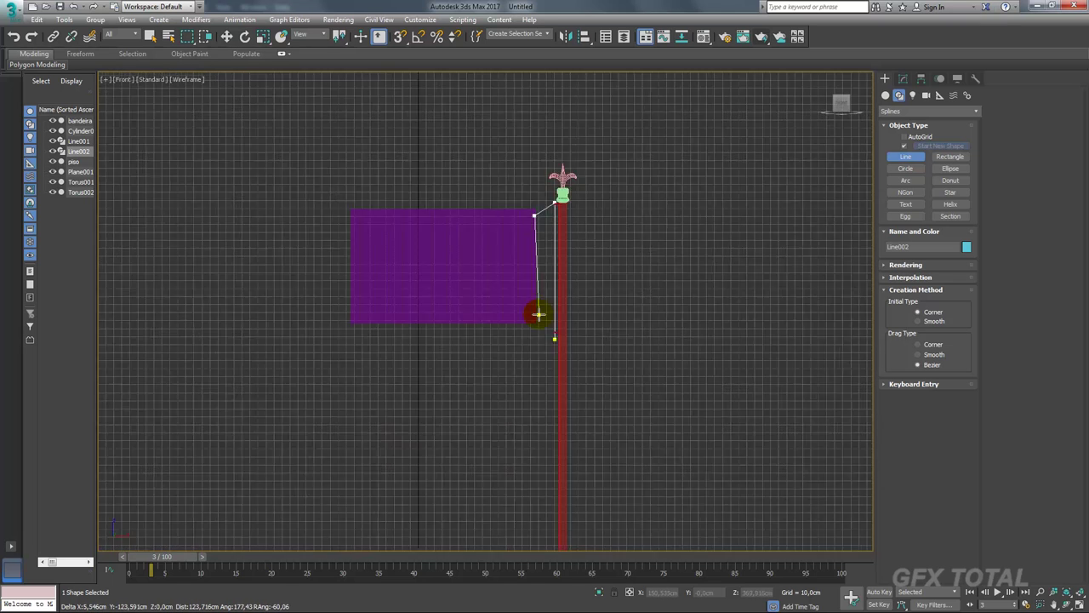
{"action": "scroll", "coordinate": [537, 311], "scroll_direction": "up", "scroll_amount": 3}
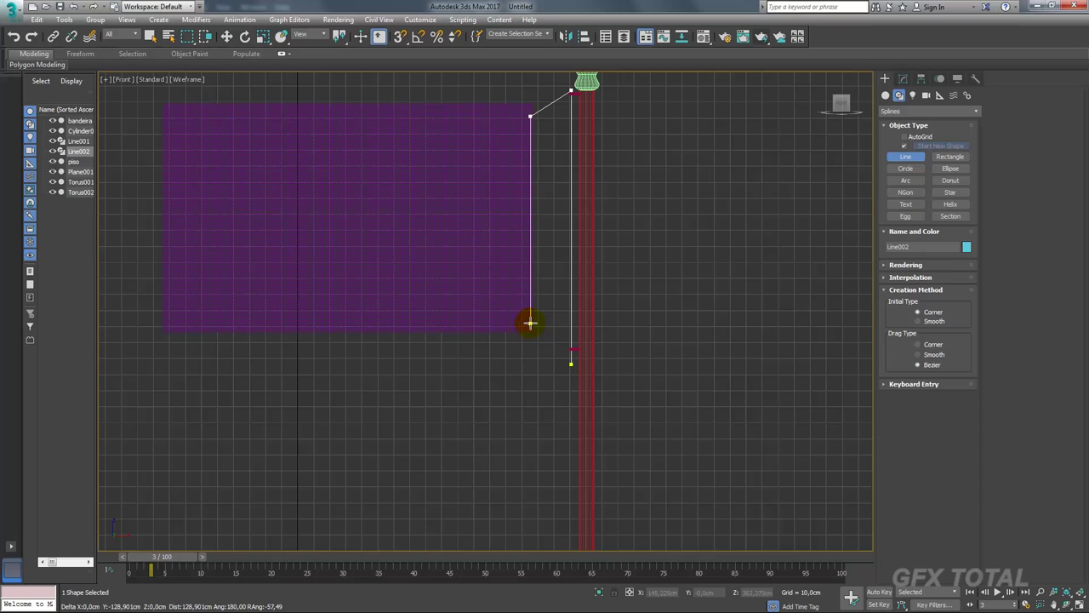
{"action": "left_click", "coordinate": [530, 323]}
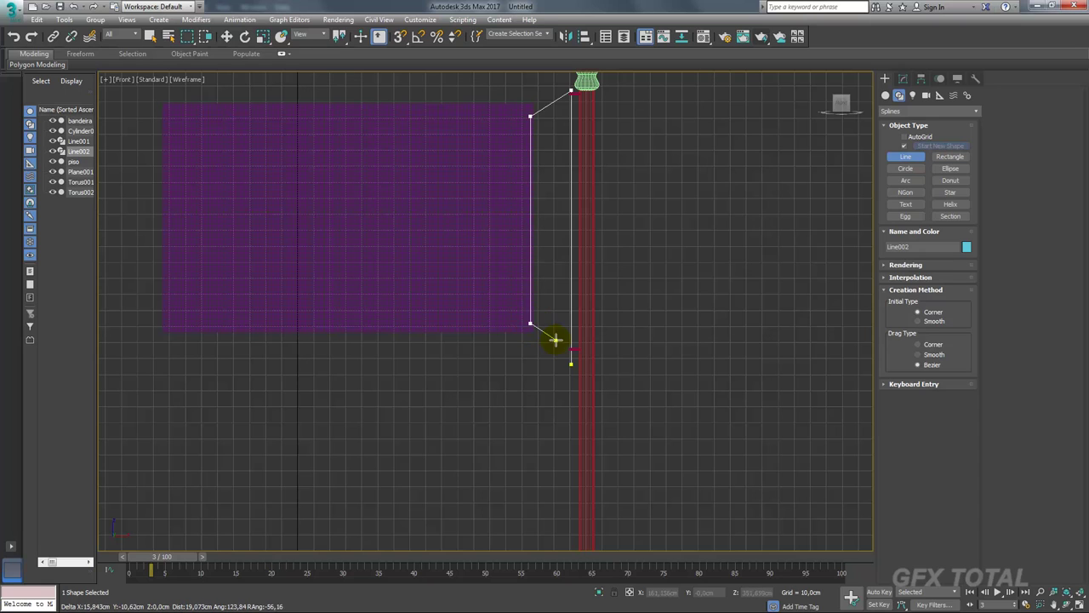
{"action": "scroll", "coordinate": [562, 342], "scroll_direction": "up", "scroll_amount": 2}
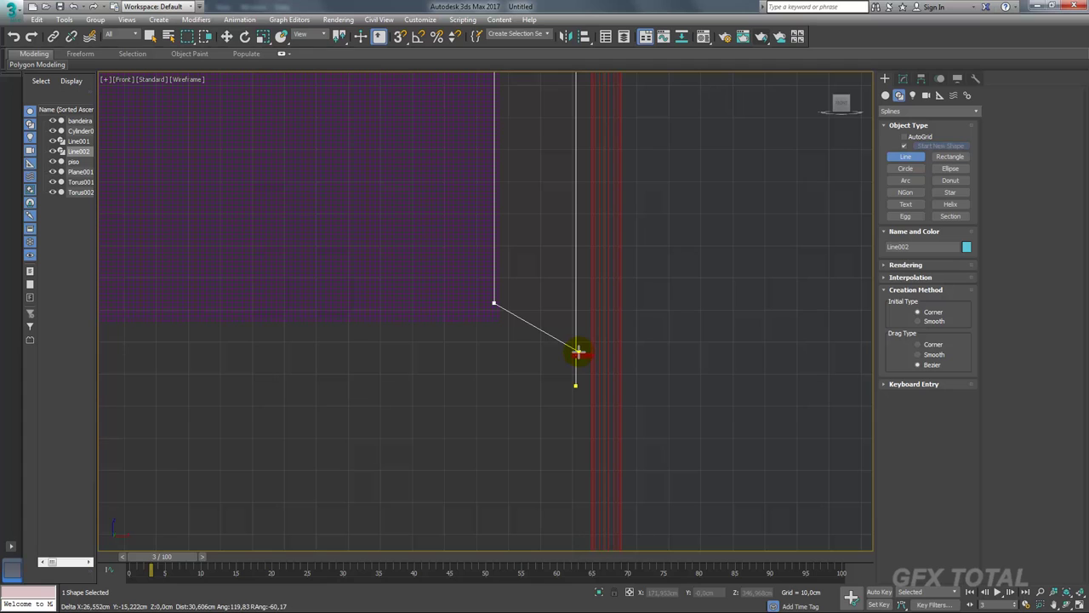
{"action": "left_click", "coordinate": [577, 352]}
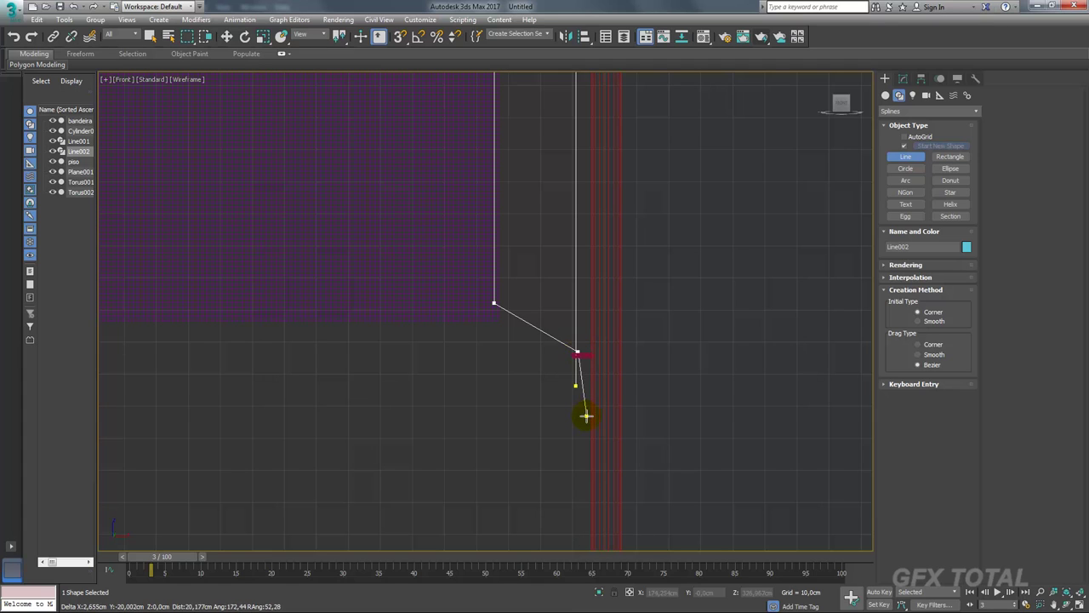
{"action": "left_click", "coordinate": [581, 401]}
{"action": "right_click", "coordinate": [595, 413]}
In Vertex mode, drag the rope's end vertex down to the pole base
{"action": "middle_click_drag", "start_coordinate": [622, 433], "coordinate": [646, 343]}
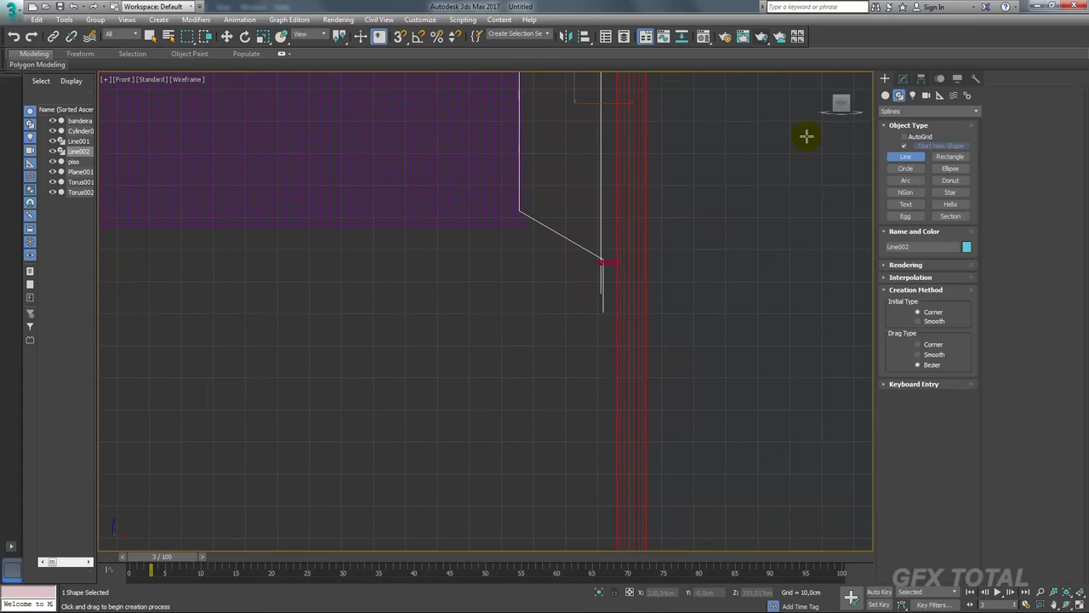
{"action": "left_click", "coordinate": [903, 78]}
{"action": "left_click", "coordinate": [914, 271]}
{"action": "left_click_drag", "start_coordinate": [722, 369], "coordinate": [640, 326]}
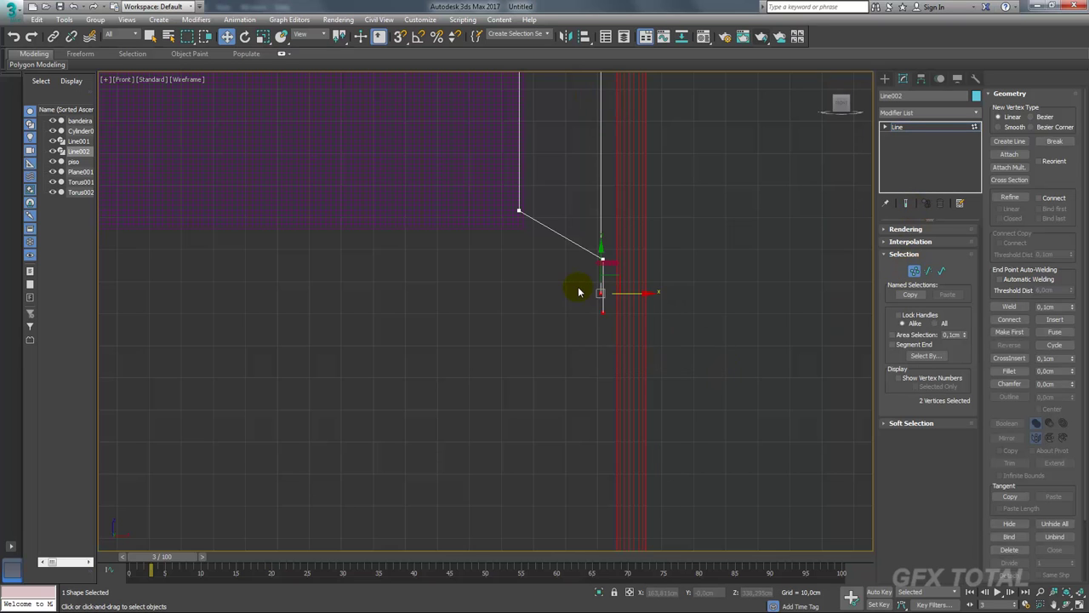
{"action": "scroll", "coordinate": [596, 273], "scroll_direction": "down", "scroll_amount": 5}
{"action": "middle_click_drag", "start_coordinate": [624, 253], "coordinate": [627, 135]}
{"action": "left_click_drag", "start_coordinate": [600, 124], "coordinate": [598, 329]}
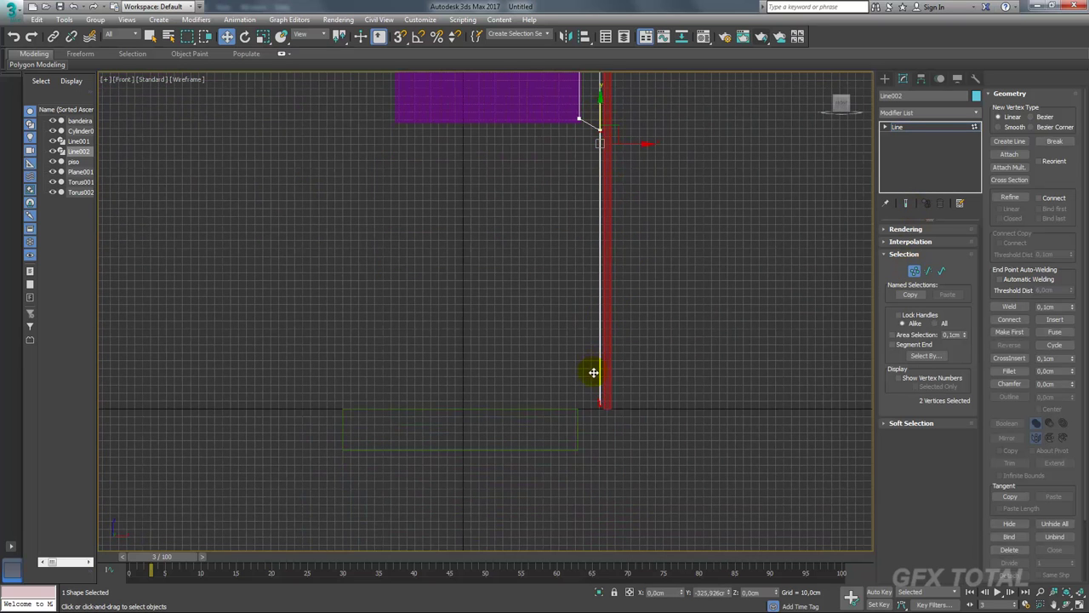
{"action": "middle_click_drag", "start_coordinate": [593, 372], "coordinate": [649, 369]}
{"action": "scroll", "coordinate": [656, 204], "scroll_direction": "up", "scroll_amount": 3}
Frame the pole top in Perspective and return the rope to object level
{"action": "key", "text": "p"}
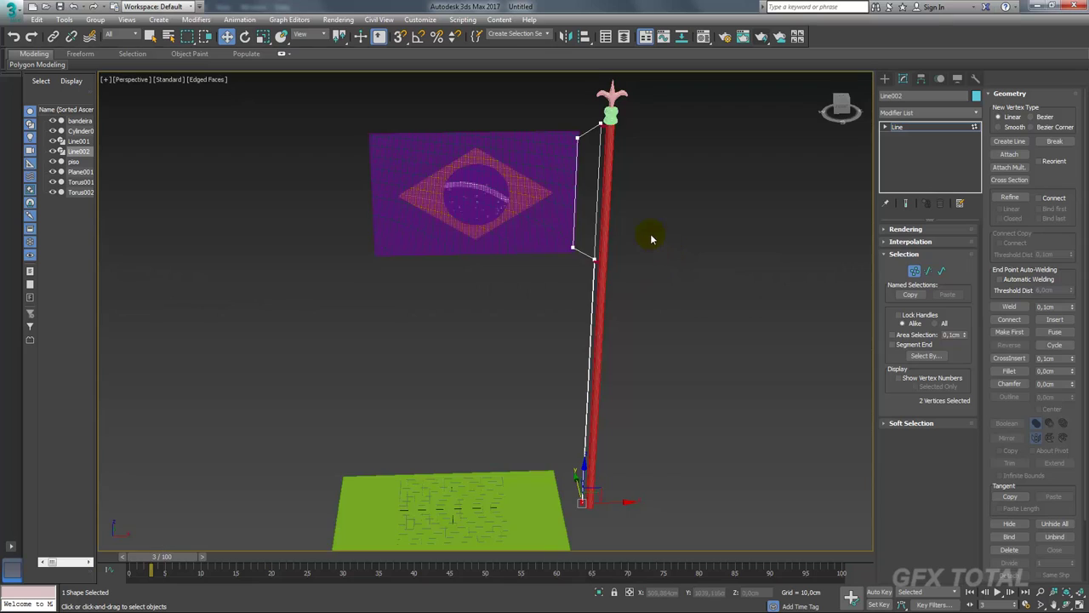
{"action": "scroll", "coordinate": [651, 243], "scroll_direction": "up", "scroll_amount": 4}
{"action": "middle_click_drag", "start_coordinate": [666, 127], "coordinate": [690, 246], "text": "alt"}
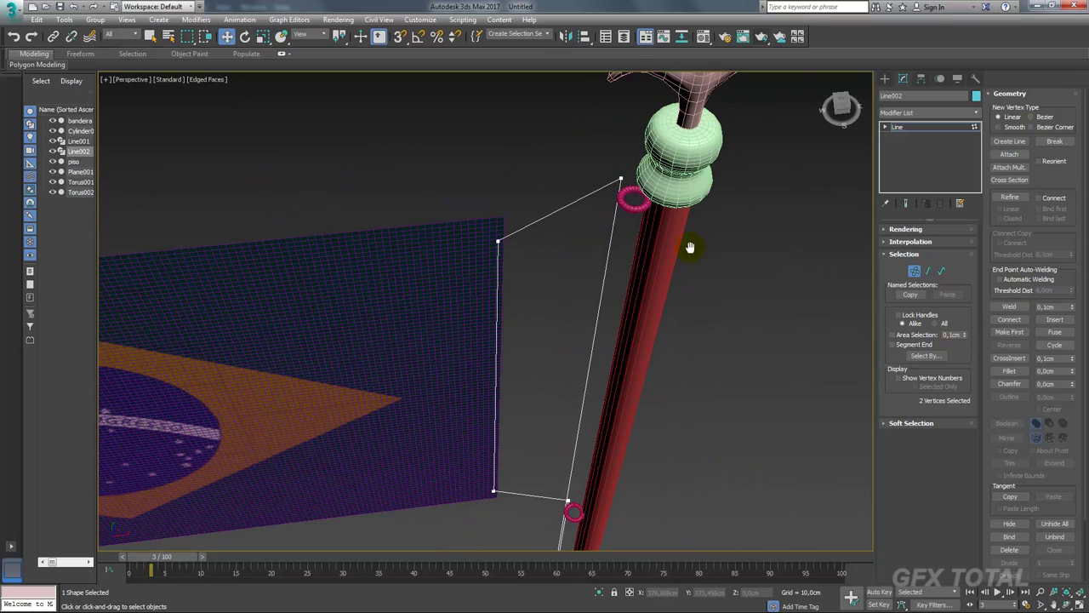
{"action": "left_click", "coordinate": [902, 128]}
{"action": "left_click", "coordinate": [889, 229]}
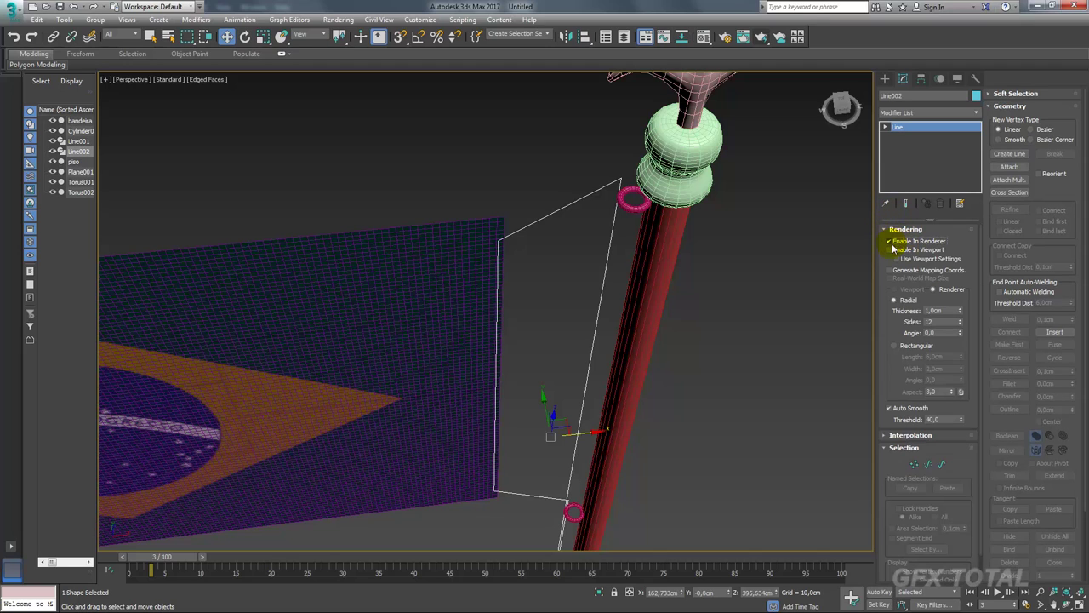
Show the rope as a 1.97cm tube and shift its flag-edge segment toward the pole
{"action": "left_click", "coordinate": [890, 250]}
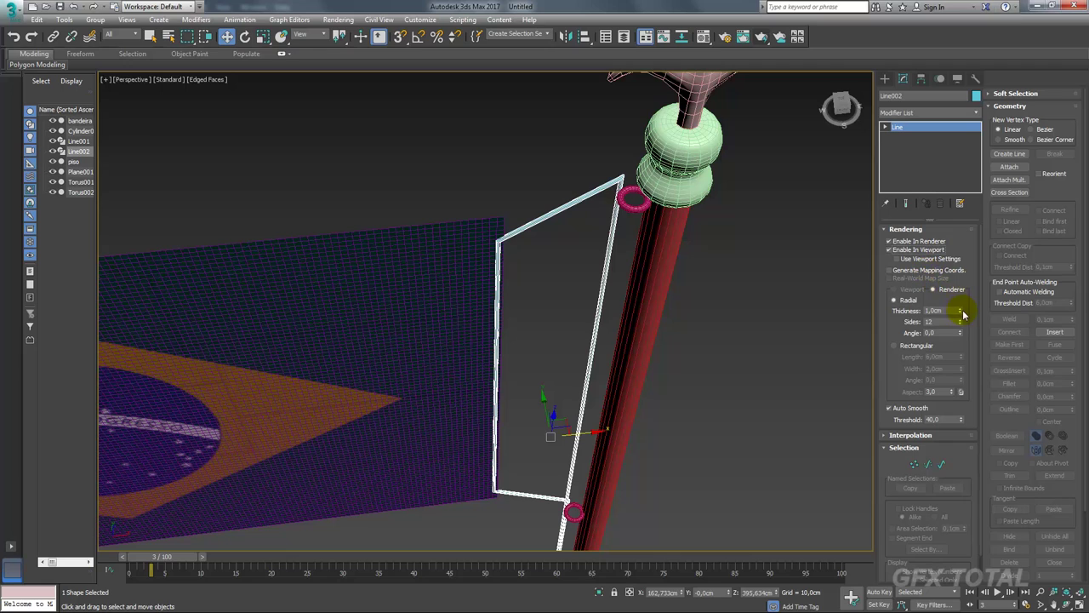
{"action": "left_click_drag", "start_coordinate": [960, 309], "coordinate": [959, 252]}
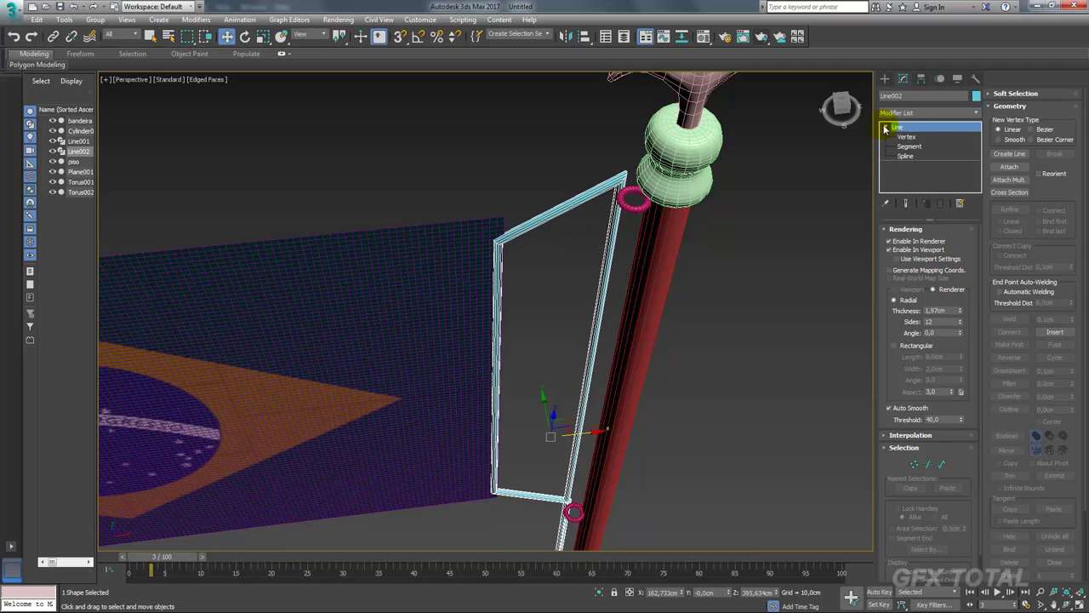
{"action": "left_click", "coordinate": [909, 146]}
{"action": "left_click", "coordinate": [496, 315]}
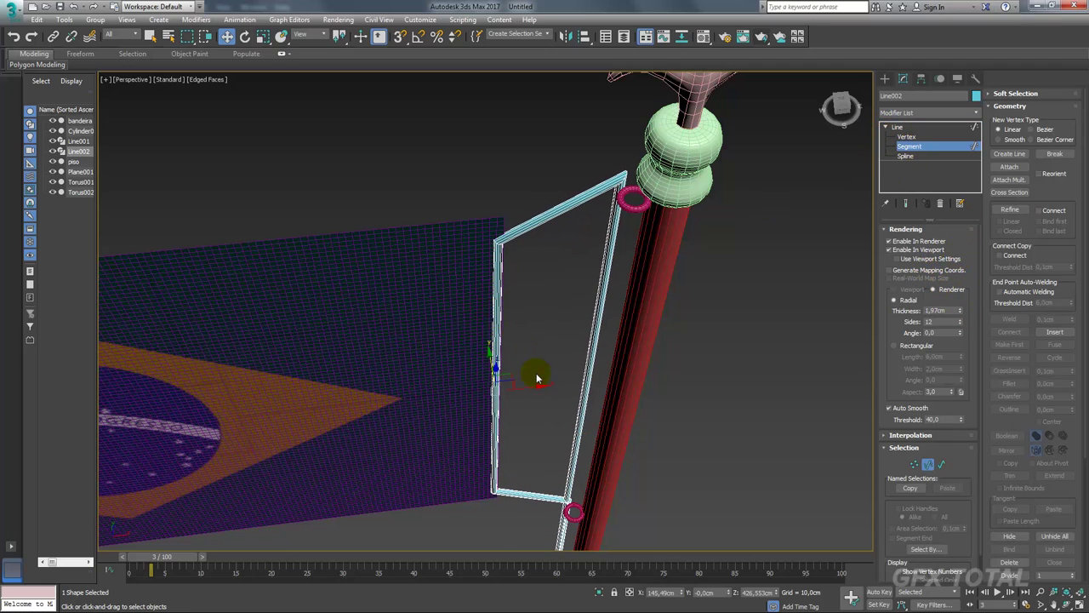
{"action": "left_click_drag", "start_coordinate": [528, 386], "coordinate": [578, 386]}
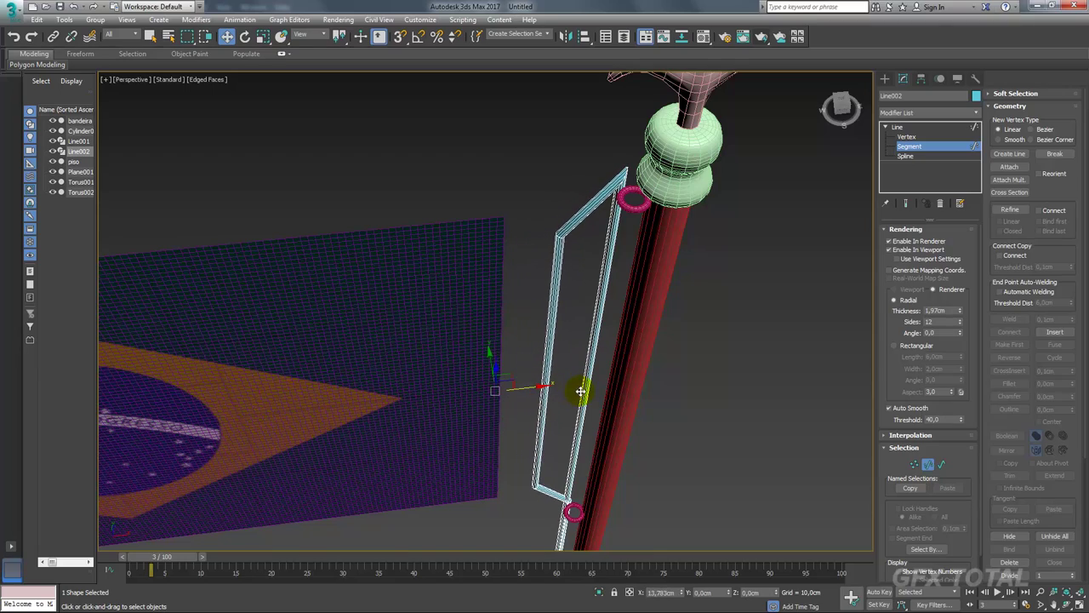
Move the rope's lower corner vertex onto the lower ring Torus002
{"action": "middle_click_drag", "start_coordinate": [652, 393], "coordinate": [621, 340], "text": "alt"}
{"action": "key", "text": "1"}
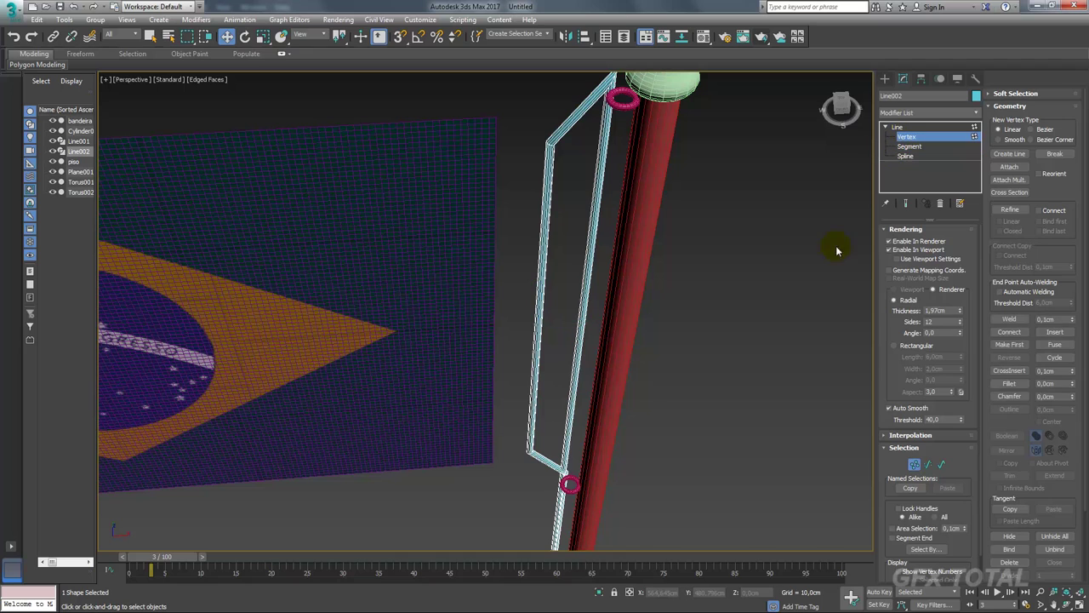
{"action": "left_click", "coordinate": [531, 450]}
{"action": "left_click_drag", "start_coordinate": [567, 449], "coordinate": [581, 445]}
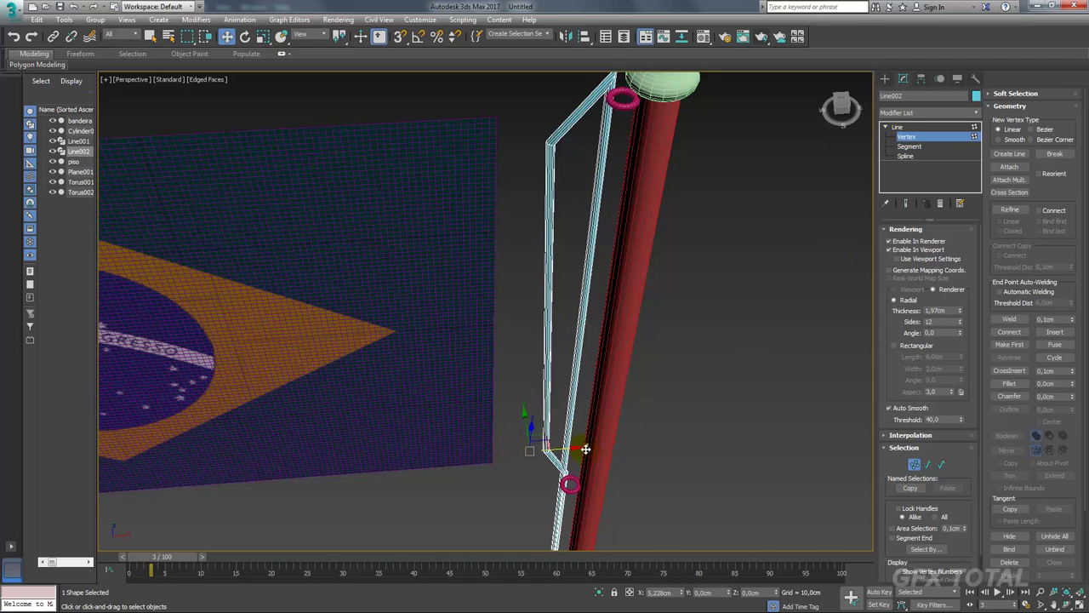
{"action": "mouse_move", "coordinate": [578, 434]}
{"action": "middle_mouse_down", "text": "alt"}
{"action": "mouse_move", "coordinate": [562, 433]}
{"action": "mouse_move", "coordinate": [596, 325]}
{"action": "mouse_move", "coordinate": [576, 321]}
{"action": "mouse_move", "coordinate": [591, 444]}
{"action": "mouse_move", "coordinate": [607, 445]}
{"action": "mouse_move", "coordinate": [643, 388]}
{"action": "middle_mouse_up", "text": "alt"}
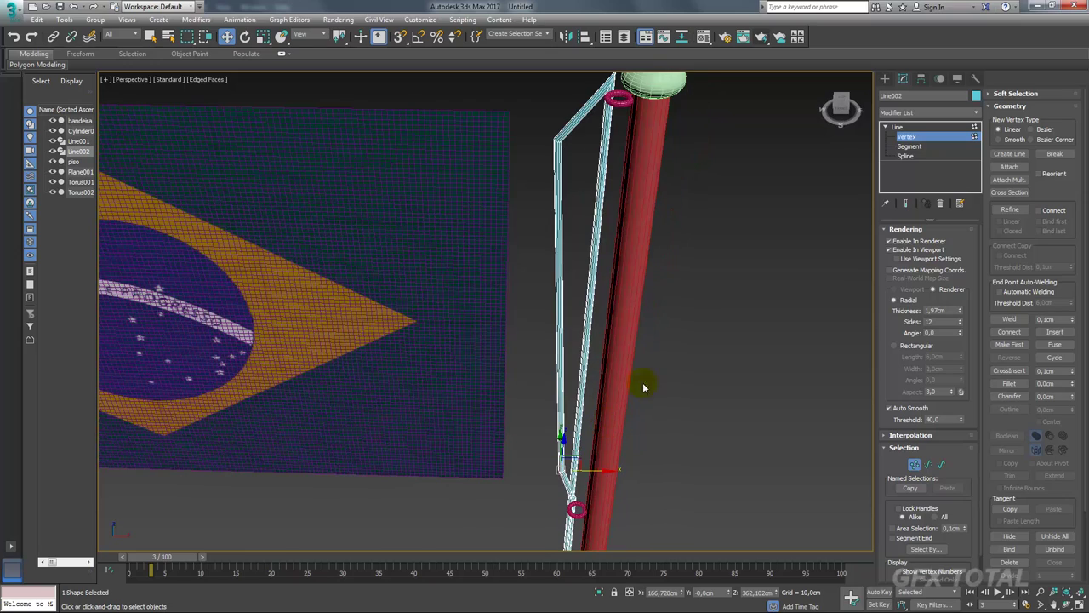
{"action": "mouse_move", "coordinate": [781, 158]}
{"action": "middle_mouse_down", "text": "alt"}
{"action": "mouse_move", "coordinate": [746, 178]}
{"action": "mouse_move", "coordinate": [714, 277]}
{"action": "mouse_move", "coordinate": [705, 269]}
{"action": "middle_mouse_up", "text": "alt"}
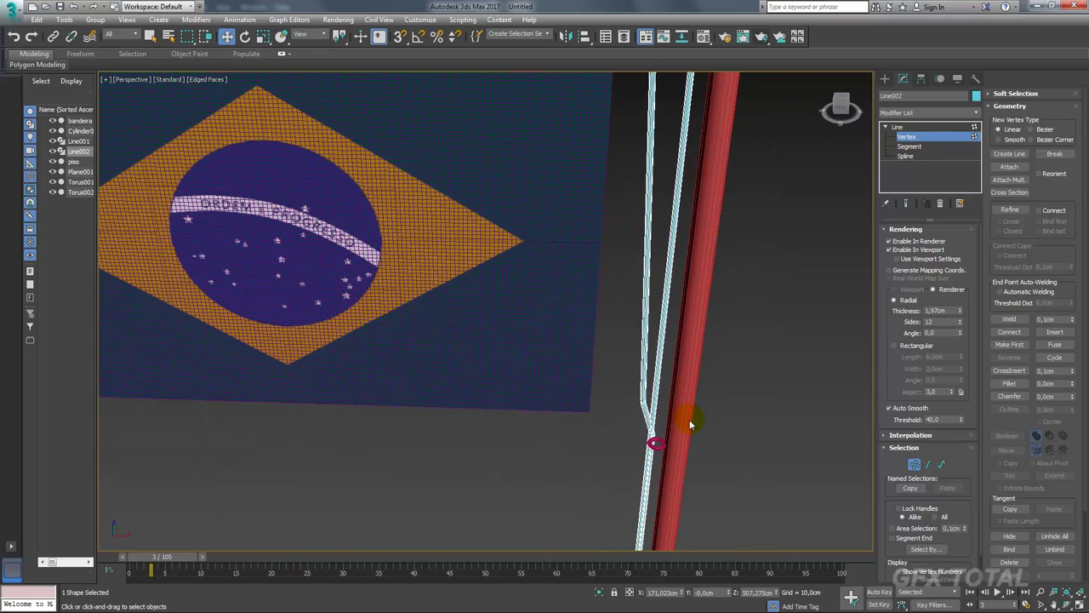
Fillet the rope's top corner near the ring by 5cm
{"action": "scroll", "coordinate": [689, 340], "scroll_direction": "up", "scroll_amount": 1}
{"action": "scroll", "coordinate": [644, 394], "scroll_direction": "up", "scroll_amount": 2}
{"action": "scroll", "coordinate": [639, 400], "scroll_direction": "up", "scroll_amount": 2}
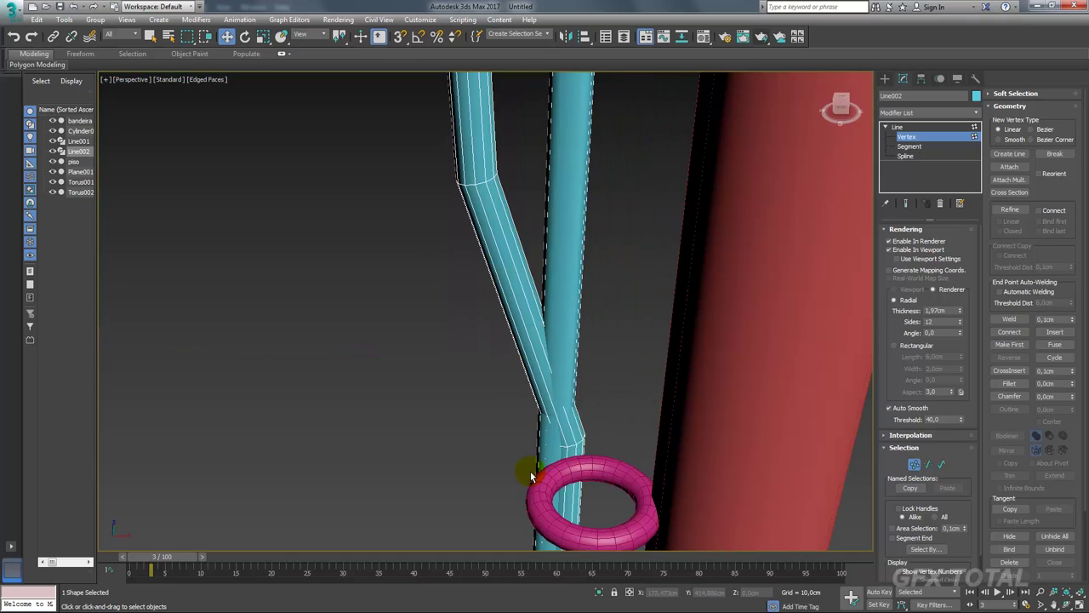
{"action": "scroll", "coordinate": [575, 406], "scroll_direction": "down", "scroll_amount": 5}
{"action": "scroll", "coordinate": [681, 236], "scroll_direction": "up", "scroll_amount": 1}
{"action": "scroll", "coordinate": [646, 247], "scroll_direction": "up", "scroll_amount": 2}
{"action": "scroll", "coordinate": [630, 255], "scroll_direction": "up", "scroll_amount": 2}
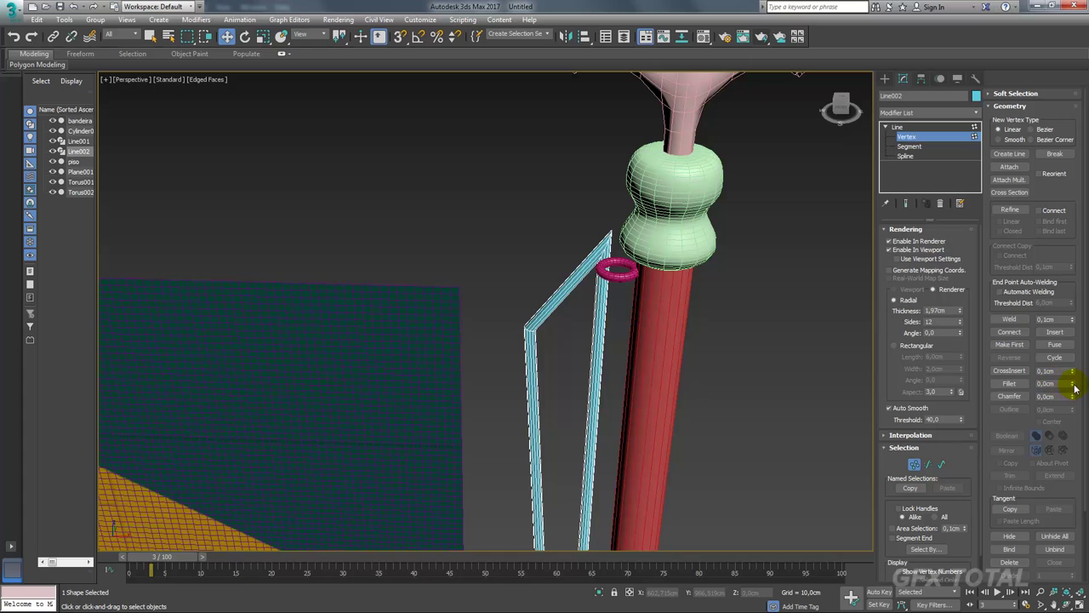
{"action": "left_click_drag", "start_coordinate": [1072, 387], "coordinate": [1070, 383]}
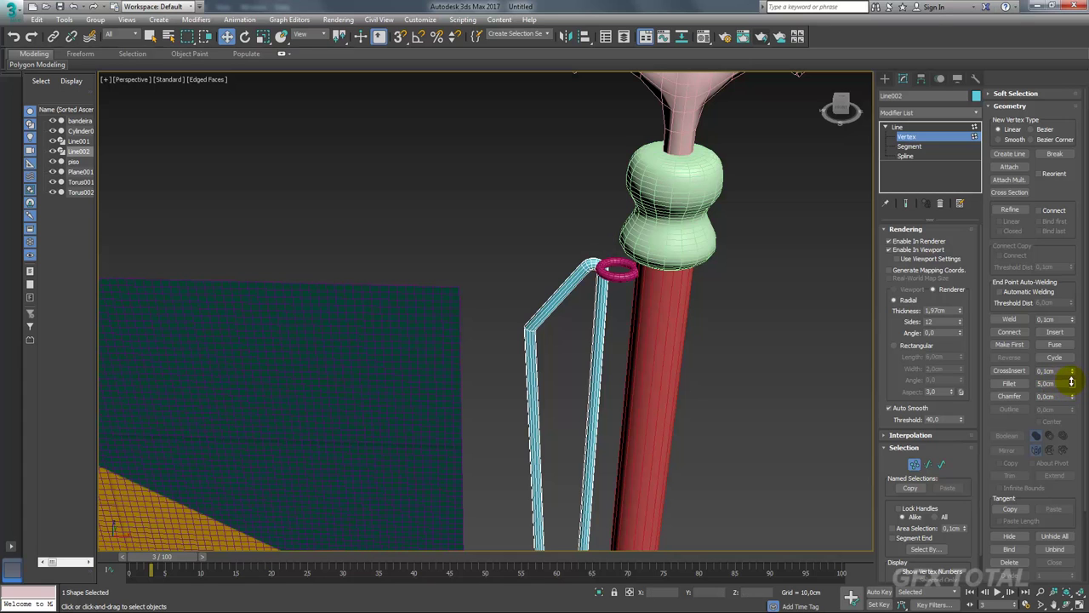
Turn off Enable In Viewport so the rope displays as a thin line
{"action": "mouse_move", "coordinate": [615, 296]}
{"action": "middle_mouse_down", "text": "alt"}
{"action": "mouse_move", "coordinate": [642, 289]}
{"action": "mouse_move", "coordinate": [589, 183]}
{"action": "middle_mouse_up", "text": "alt"}
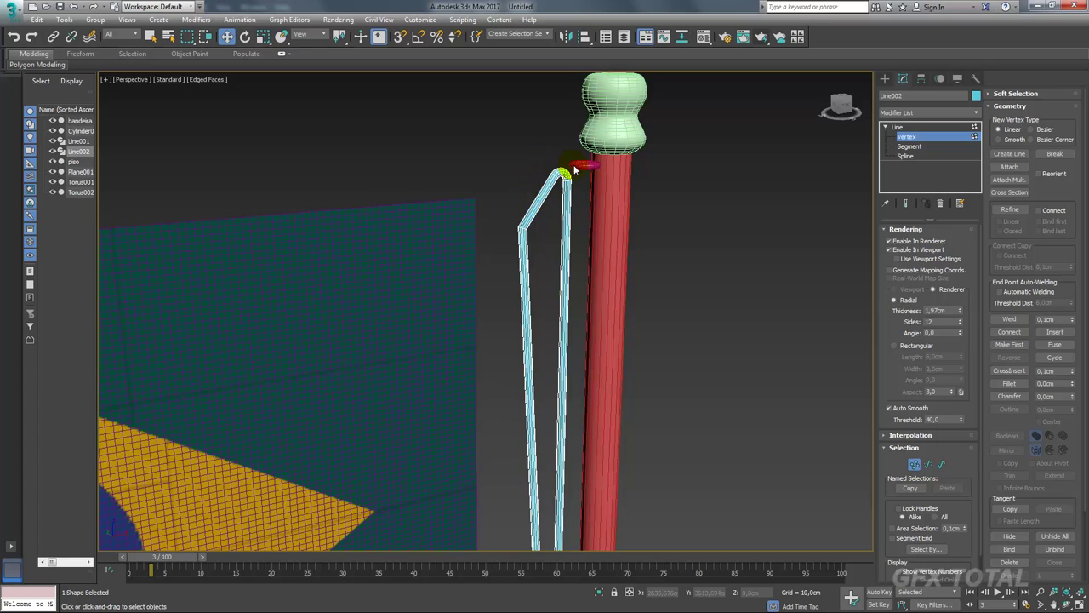
{"action": "left_click_drag", "start_coordinate": [527, 241], "coordinate": [529, 240]}
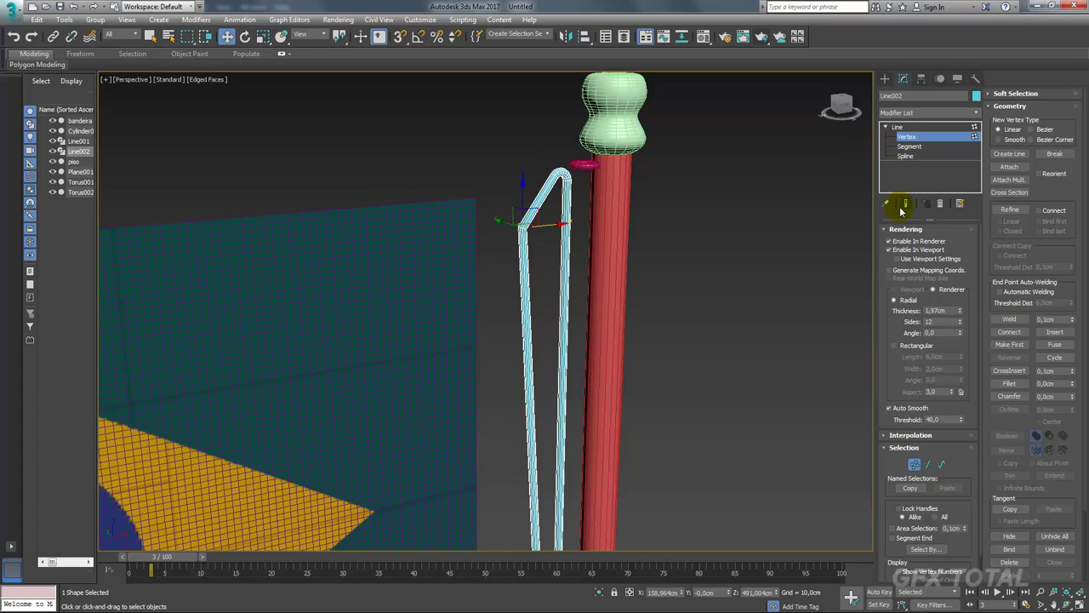
{"action": "left_click", "coordinate": [881, 251]}
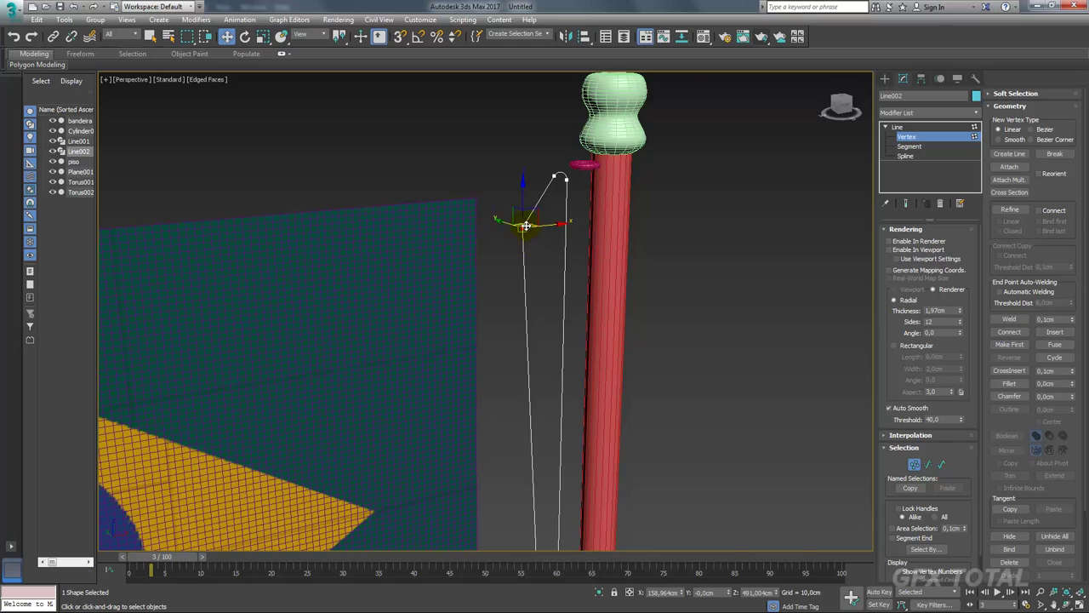
Round the selected rope corner with a 1cm fillet
{"action": "scroll", "coordinate": [526, 225], "scroll_direction": "up", "scroll_amount": 4}
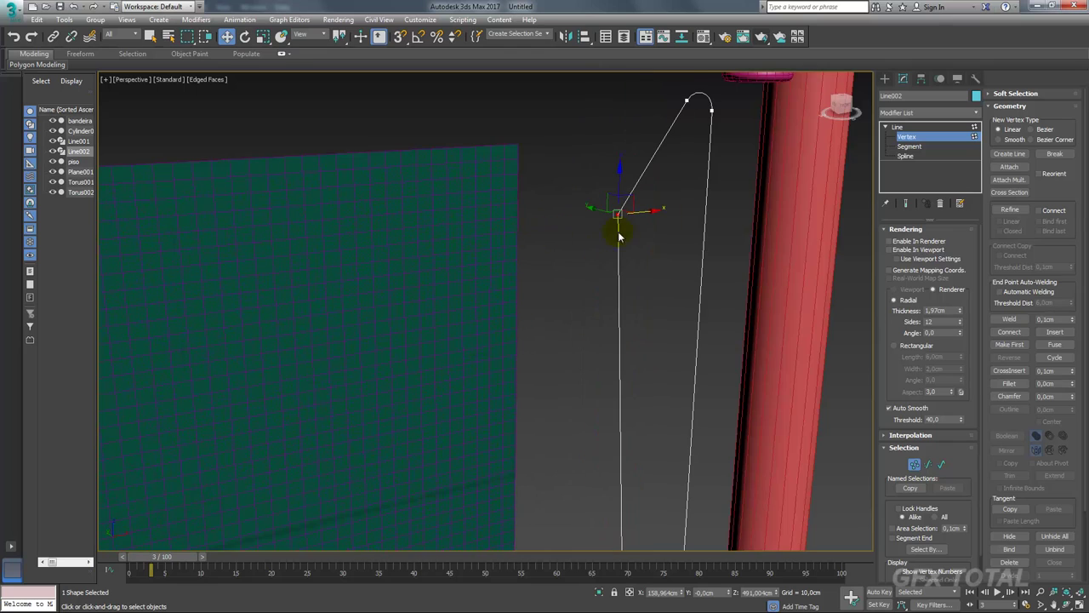
{"action": "left_click", "coordinate": [1072, 383]}
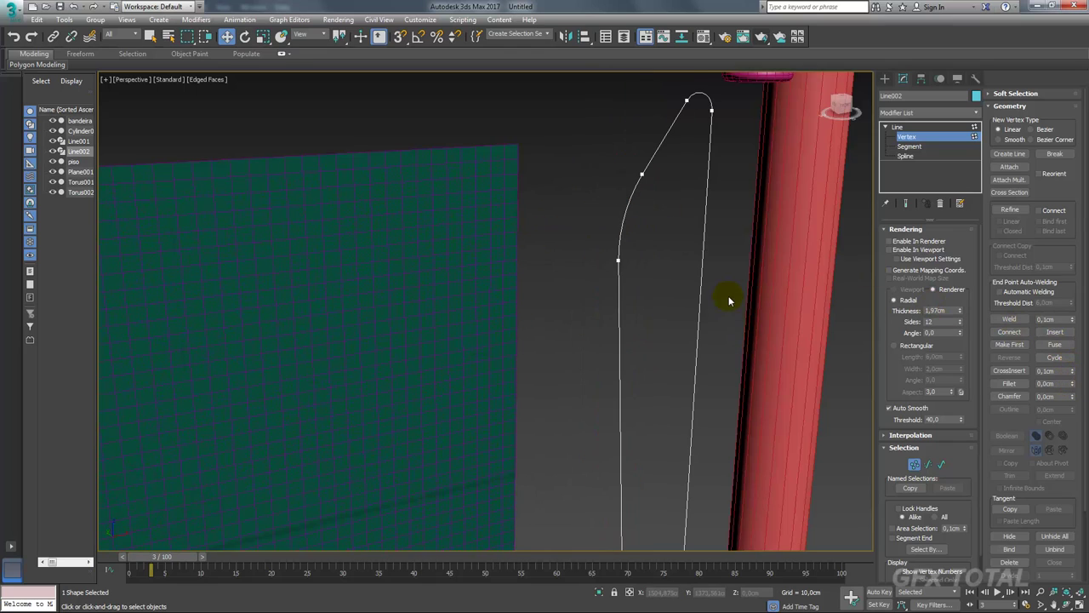
{"action": "scroll", "coordinate": [724, 309], "scroll_direction": "down", "scroll_amount": 5}
{"action": "mouse_move", "coordinate": [590, 231]}
{"action": "middle_mouse_down"}
{"action": "mouse_move", "coordinate": [620, 224]}
{"action": "mouse_move", "coordinate": [624, 304]}
{"action": "middle_mouse_up"}
{"action": "mouse_move", "coordinate": [446, 102]}
{"action": "middle_mouse_down"}
{"action": "mouse_move", "coordinate": [522, 259]}
{"action": "mouse_move", "coordinate": [566, 268]}
{"action": "mouse_move", "coordinate": [551, 481]}
{"action": "mouse_move", "coordinate": [549, 182]}
{"action": "mouse_move", "coordinate": [525, 364]}
{"action": "middle_mouse_up"}
Select the rope's lower segment and shift it slightly alongside the pole
{"action": "scroll", "coordinate": [523, 406], "scroll_direction": "down", "scroll_amount": 3}
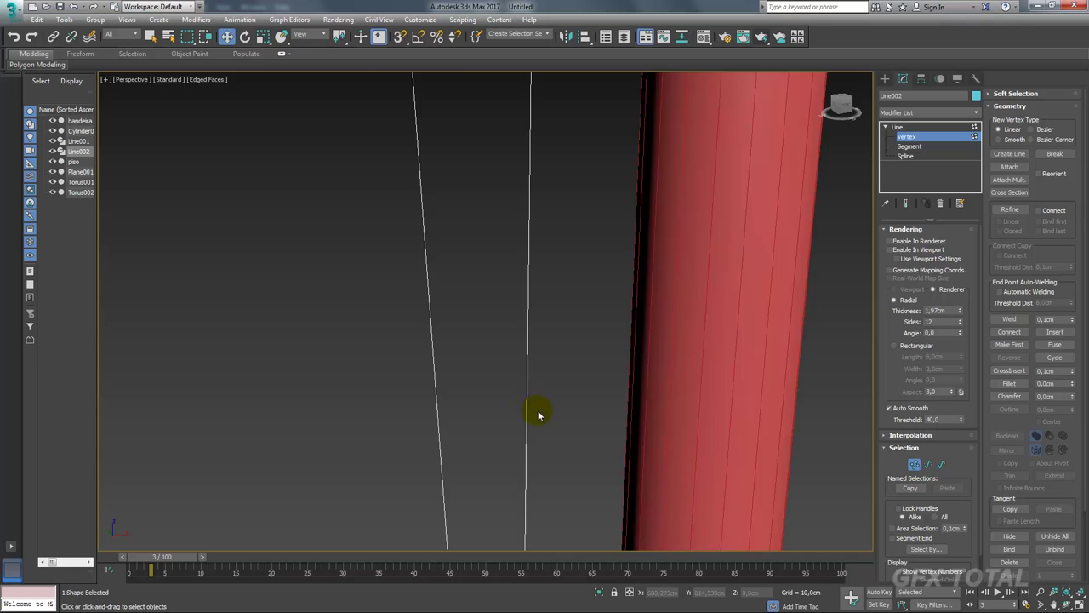
{"action": "scroll", "coordinate": [534, 413], "scroll_direction": "down", "scroll_amount": 3}
{"action": "scroll", "coordinate": [554, 433], "scroll_direction": "up", "scroll_amount": 4}
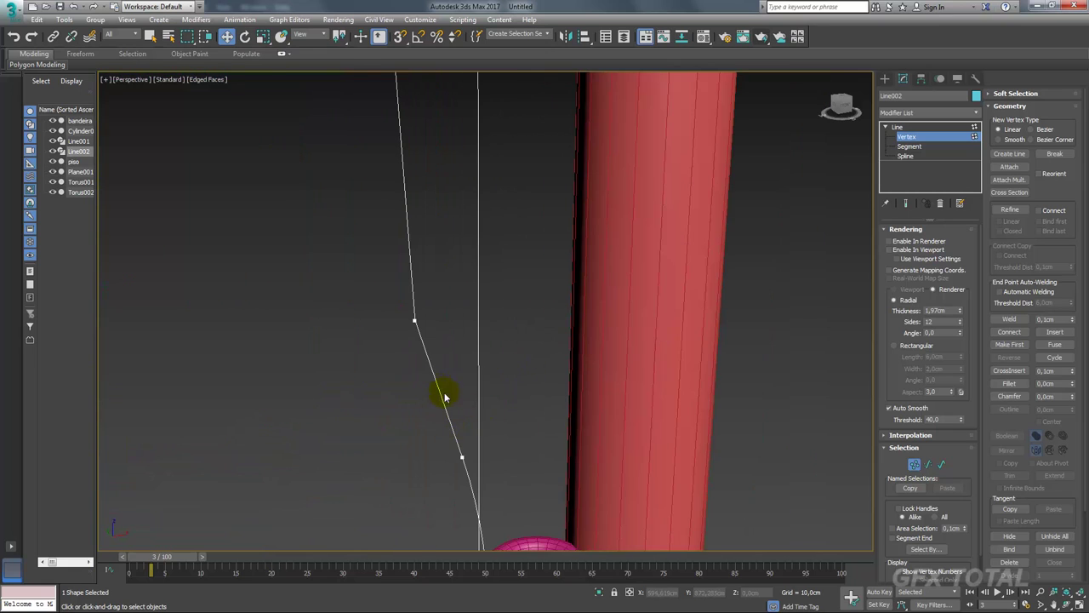
{"action": "mouse_move", "coordinate": [445, 396]}
{"action": "middle_mouse_down", "text": "alt"}
{"action": "mouse_move", "coordinate": [462, 244]}
{"action": "mouse_move", "coordinate": [491, 279]}
{"action": "middle_mouse_up", "text": "alt"}
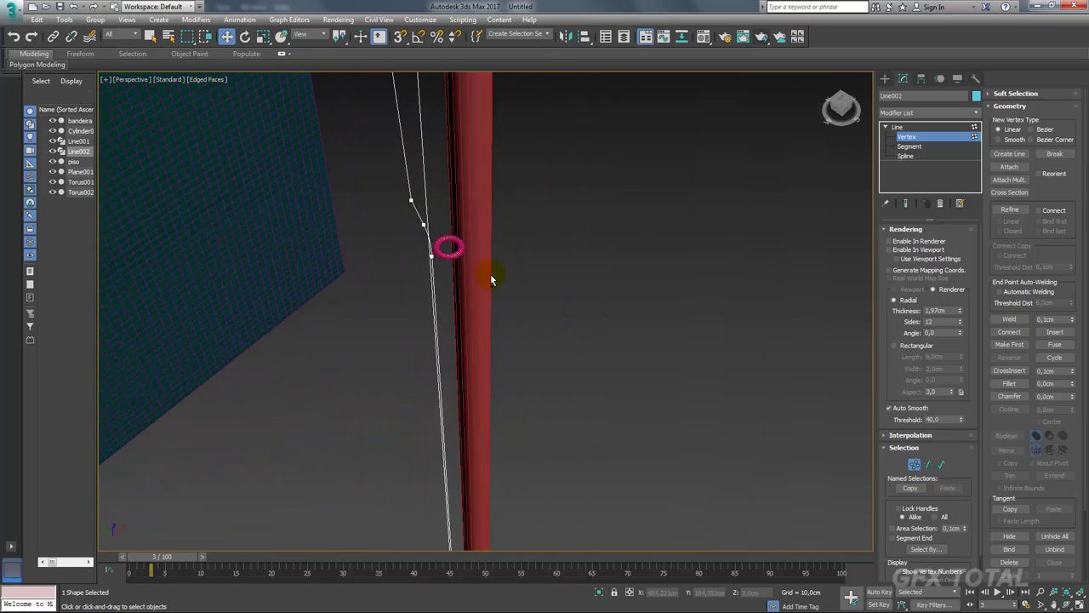
{"action": "left_click", "coordinate": [909, 146]}
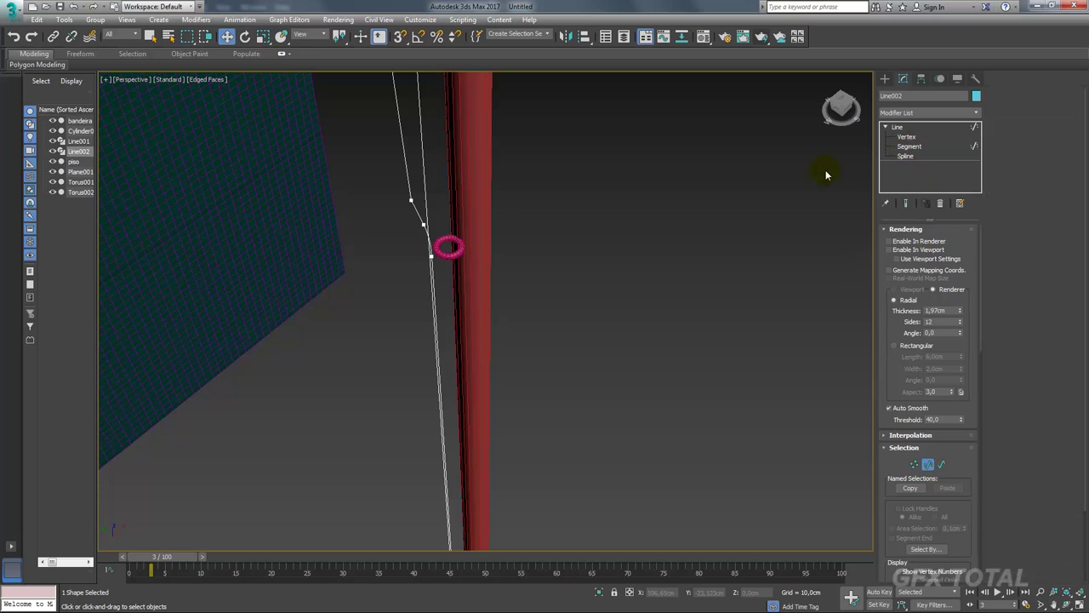
{"action": "left_click", "coordinate": [433, 281]}
{"action": "middle_click_drag", "start_coordinate": [433, 283], "coordinate": [432, 292], "text": "alt"}
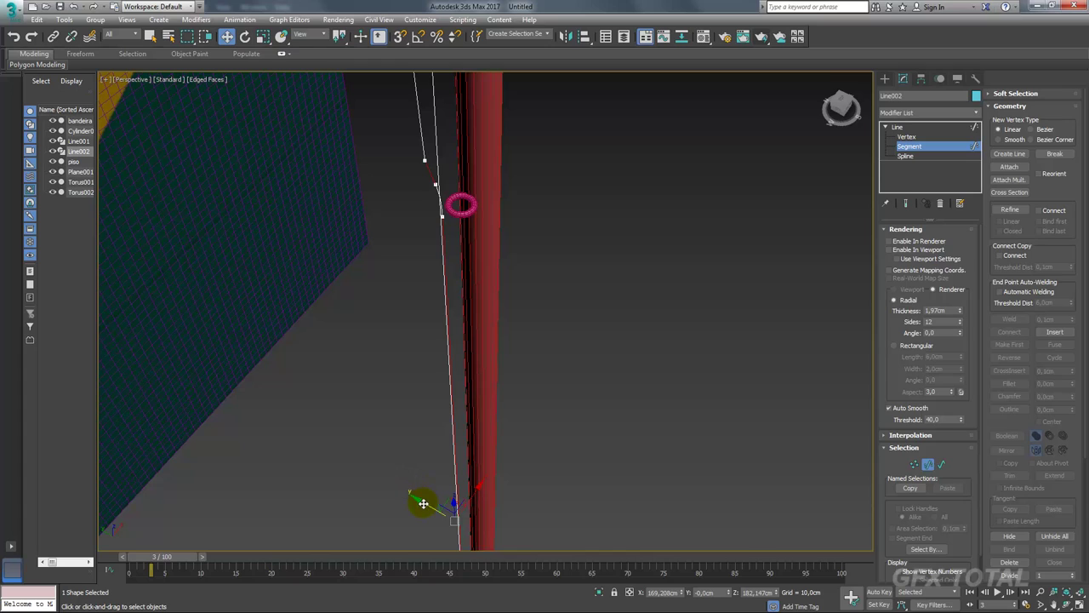
{"action": "left_click_drag", "start_coordinate": [422, 502], "coordinate": [429, 503]}
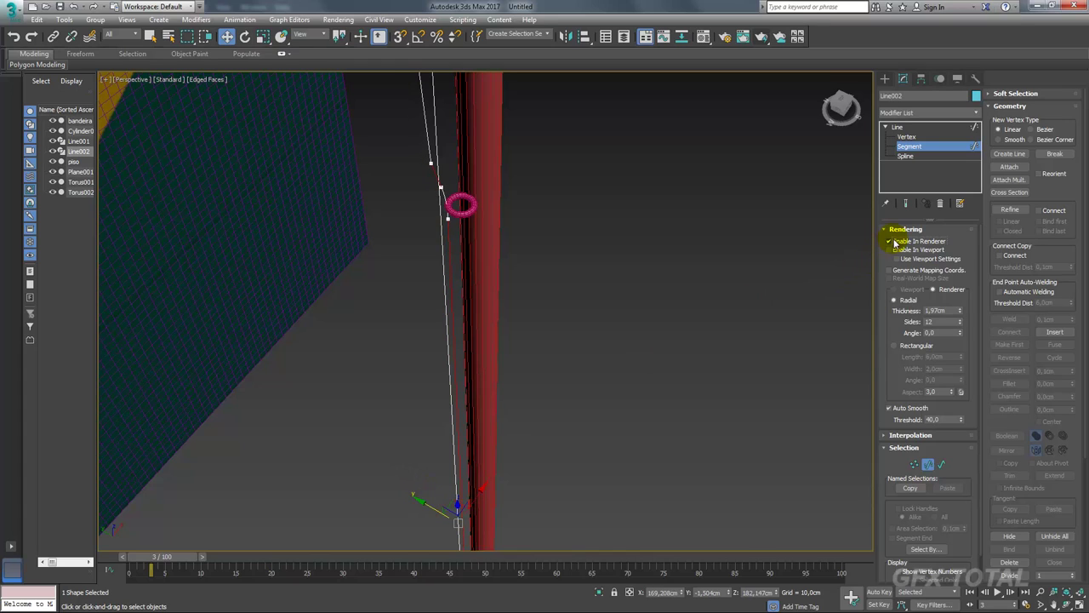
Display the rope in the viewport as a 1.911cm tube
{"action": "left_click", "coordinate": [888, 250]}
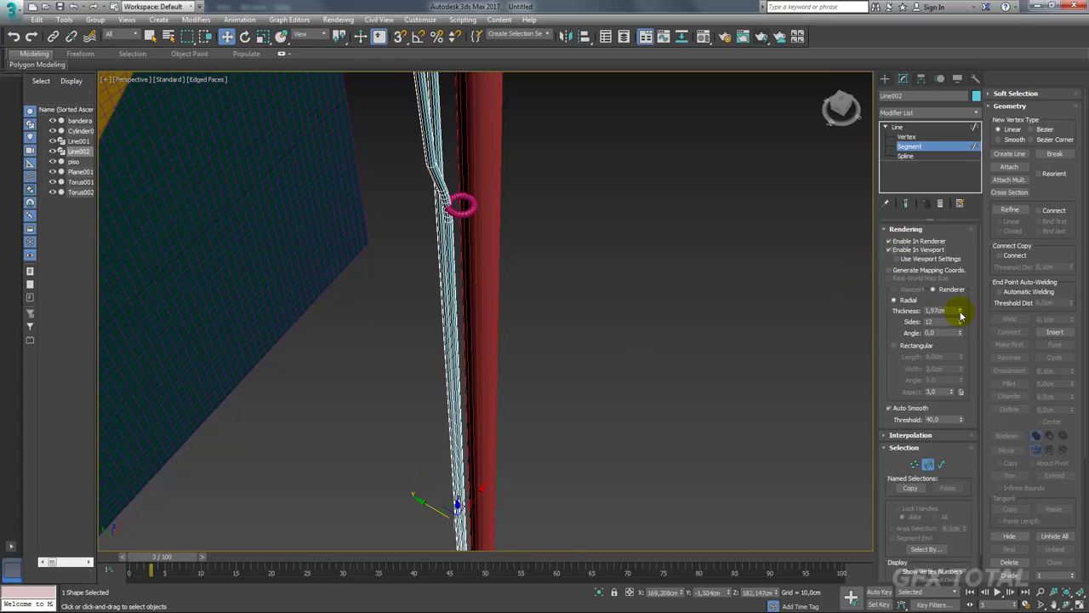
{"action": "left_click_drag", "start_coordinate": [961, 309], "coordinate": [961, 315]}
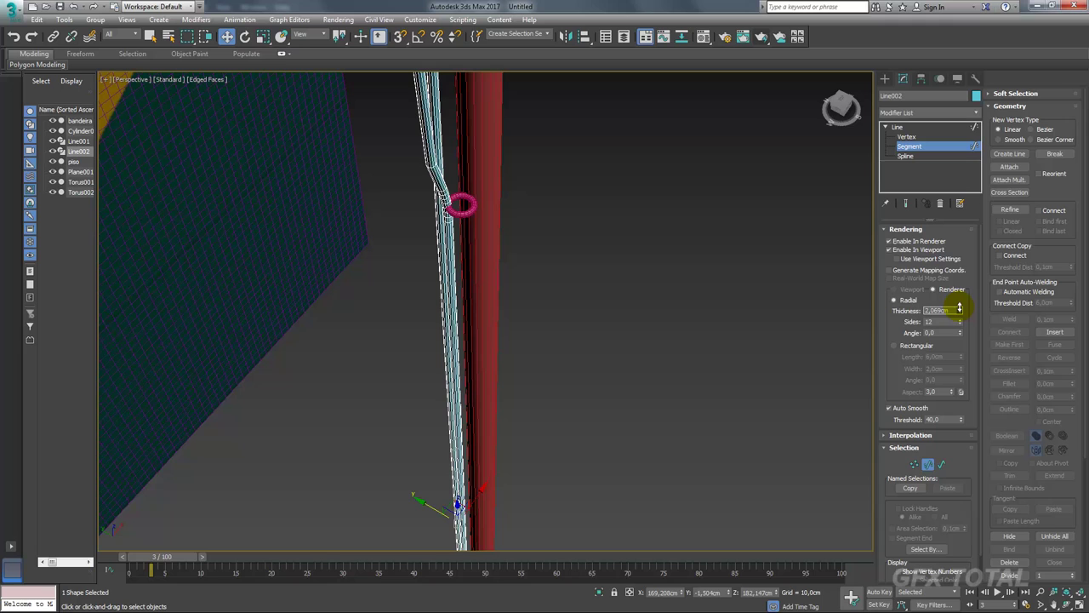
{"action": "left_click", "coordinate": [902, 127]}
{"action": "mouse_move", "coordinate": [366, 501]}
{"action": "middle_mouse_down", "text": "alt"}
{"action": "mouse_move", "coordinate": [448, 343]}
{"action": "mouse_move", "coordinate": [453, 435]}
{"action": "mouse_move", "coordinate": [437, 474]}
{"action": "middle_mouse_up", "text": "alt"}
{"action": "scroll", "coordinate": [467, 427], "scroll_direction": "up", "scroll_amount": 3}
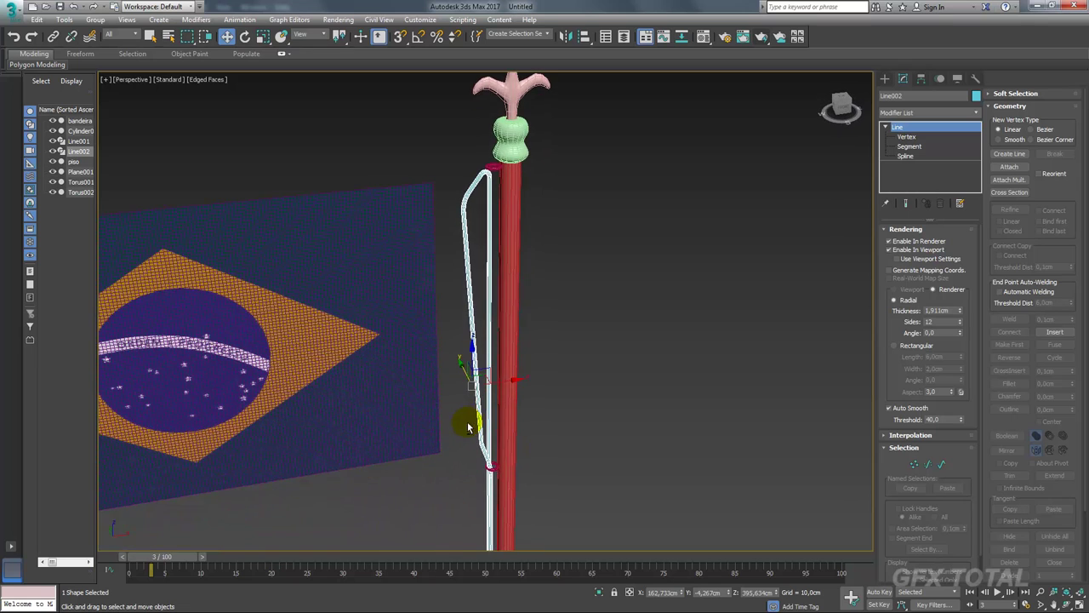
{"action": "mouse_move", "coordinate": [467, 427]}
{"action": "middle_mouse_down", "text": "alt"}
{"action": "mouse_move", "coordinate": [499, 311]}
{"action": "mouse_move", "coordinate": [453, 470]}
{"action": "middle_mouse_up", "text": "alt"}
{"action": "scroll", "coordinate": [528, 333], "scroll_direction": "down", "scroll_amount": 3}
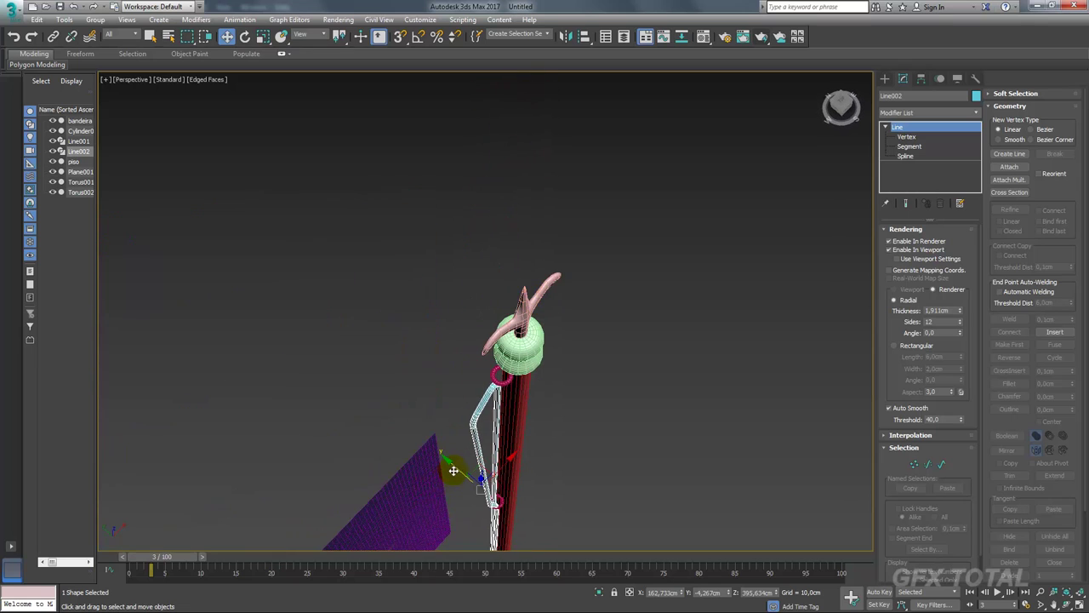
{"action": "left_click_drag", "start_coordinate": [454, 469], "coordinate": [450, 464]}
Move the rope's top vertex into the ring at the pole top
{"action": "left_click", "coordinate": [907, 137]}
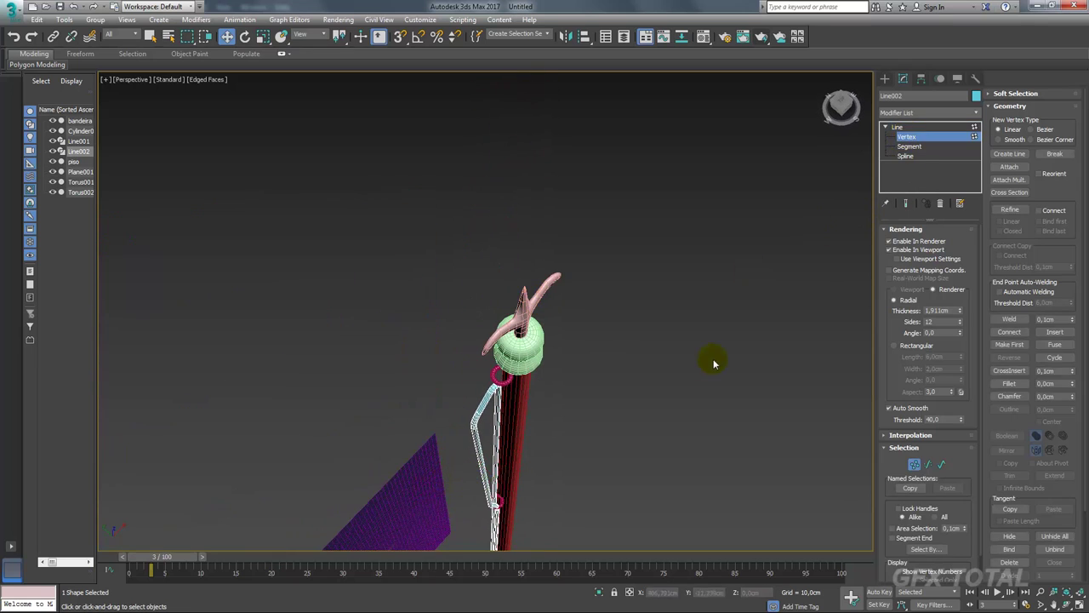
{"action": "scroll", "coordinate": [712, 360], "scroll_direction": "up", "scroll_amount": 3}
{"action": "middle_click_drag", "start_coordinate": [664, 306], "coordinate": [567, 224], "text": "alt"}
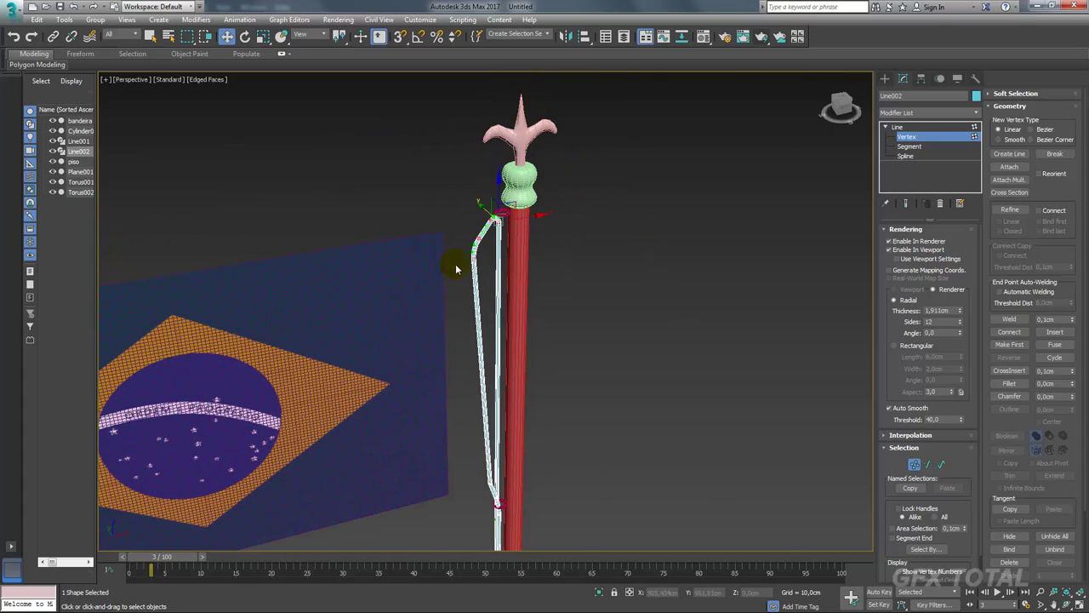
{"action": "scroll", "coordinate": [454, 264], "scroll_direction": "up", "scroll_amount": 6}
{"action": "scroll", "coordinate": [520, 250], "scroll_direction": "down", "scroll_amount": 3}
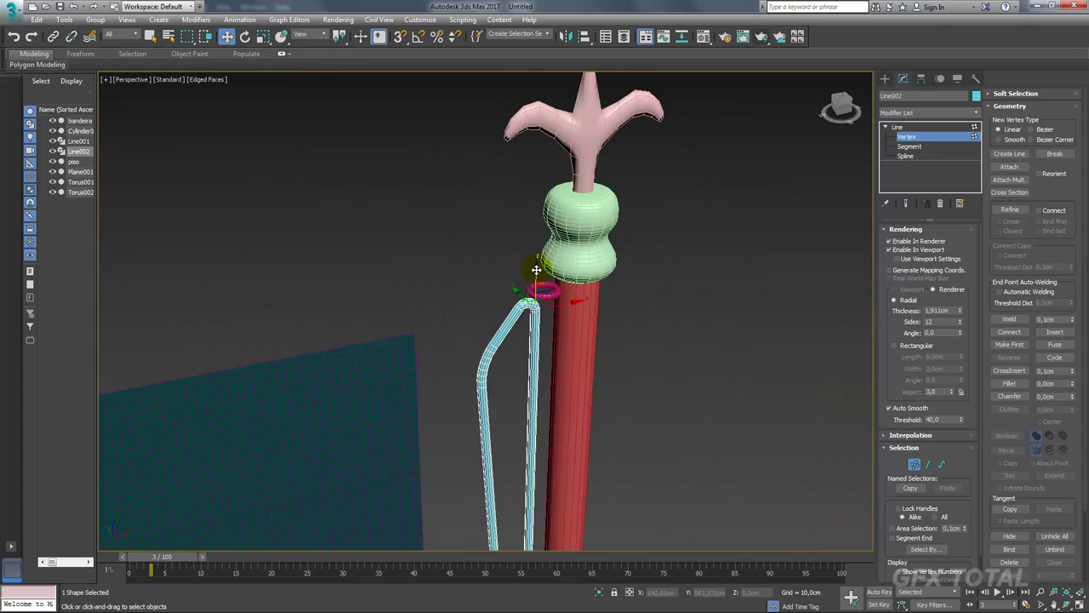
{"action": "left_click_drag", "start_coordinate": [536, 270], "coordinate": [566, 284]}
Exit vertex editing and select the bandeira flag
{"action": "left_click", "coordinate": [902, 128]}
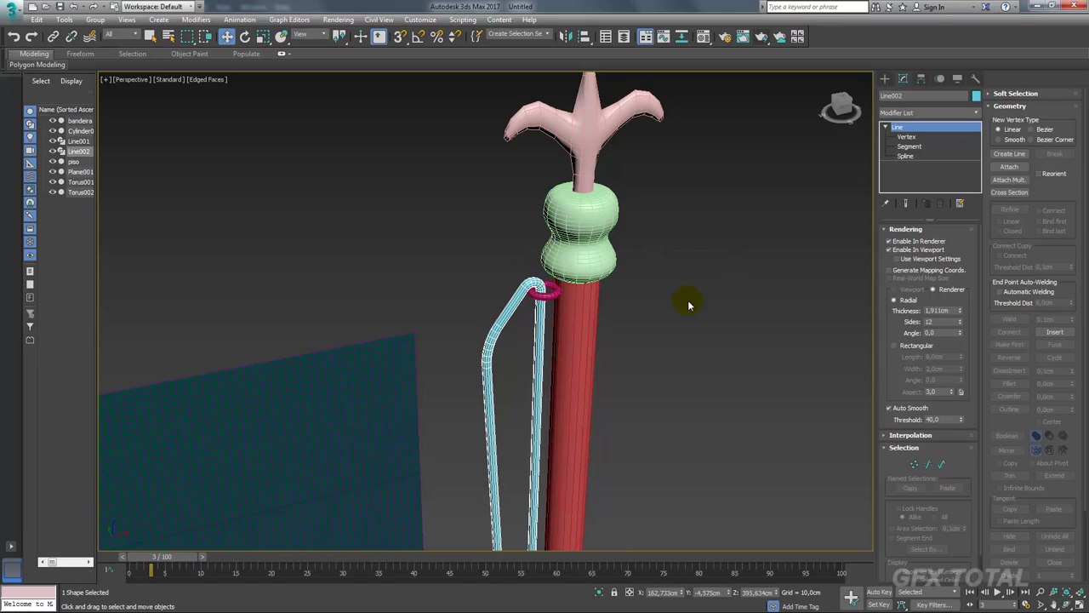
{"action": "scroll", "coordinate": [686, 312], "scroll_direction": "down", "scroll_amount": 5}
{"action": "mouse_move", "coordinate": [664, 357]}
{"action": "middle_mouse_down", "text": "alt"}
{"action": "mouse_move", "coordinate": [601, 315]}
{"action": "mouse_move", "coordinate": [615, 303]}
{"action": "middle_mouse_up", "text": "alt"}
{"action": "left_click", "coordinate": [609, 342]}
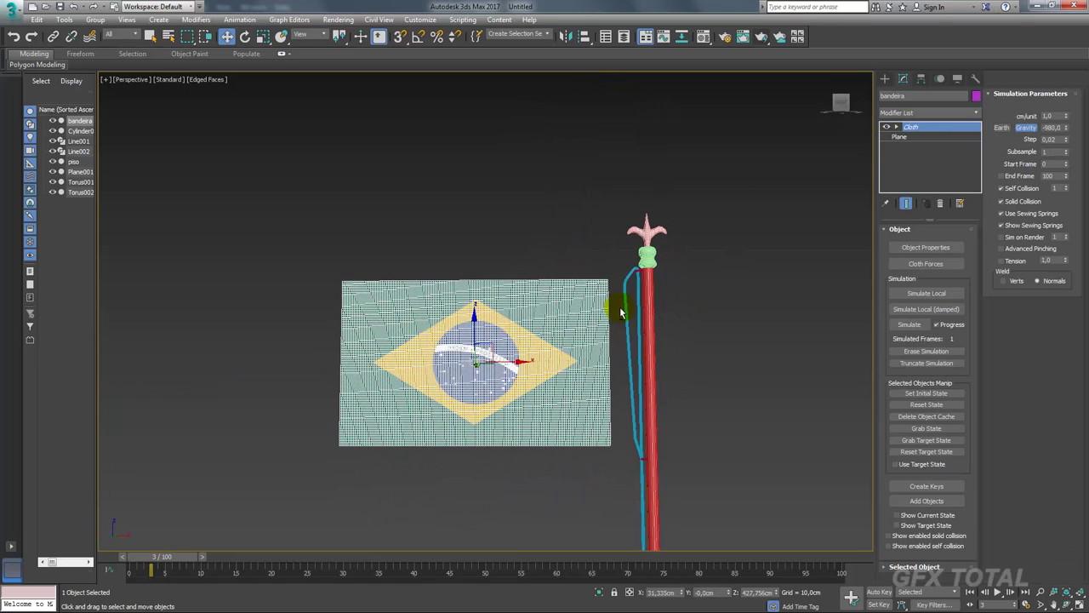
Nudge the bandeira flag right until its edge meets the rope, then select the rope Line002
{"action": "middle_click_drag", "start_coordinate": [494, 335], "coordinate": [505, 345], "text": "alt"}
{"action": "mouse_move", "coordinate": [504, 345]}
{"action": "left_mouse_down"}
{"action": "mouse_move", "coordinate": [517, 333]}
{"action": "mouse_move", "coordinate": [511, 352]}
{"action": "left_mouse_up"}
{"action": "key", "text": "e"}
{"action": "key", "text": "w"}
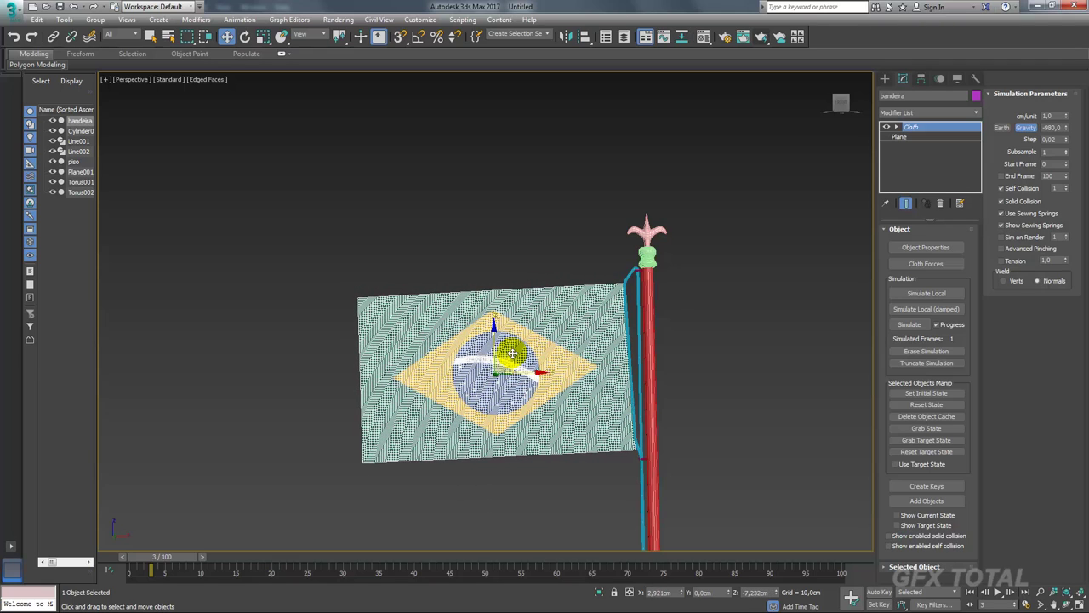
{"action": "mouse_move", "coordinate": [511, 352]}
{"action": "middle_mouse_down", "text": "alt"}
{"action": "mouse_move", "coordinate": [700, 374]}
{"action": "mouse_move", "coordinate": [604, 276]}
{"action": "middle_mouse_up", "text": "alt"}
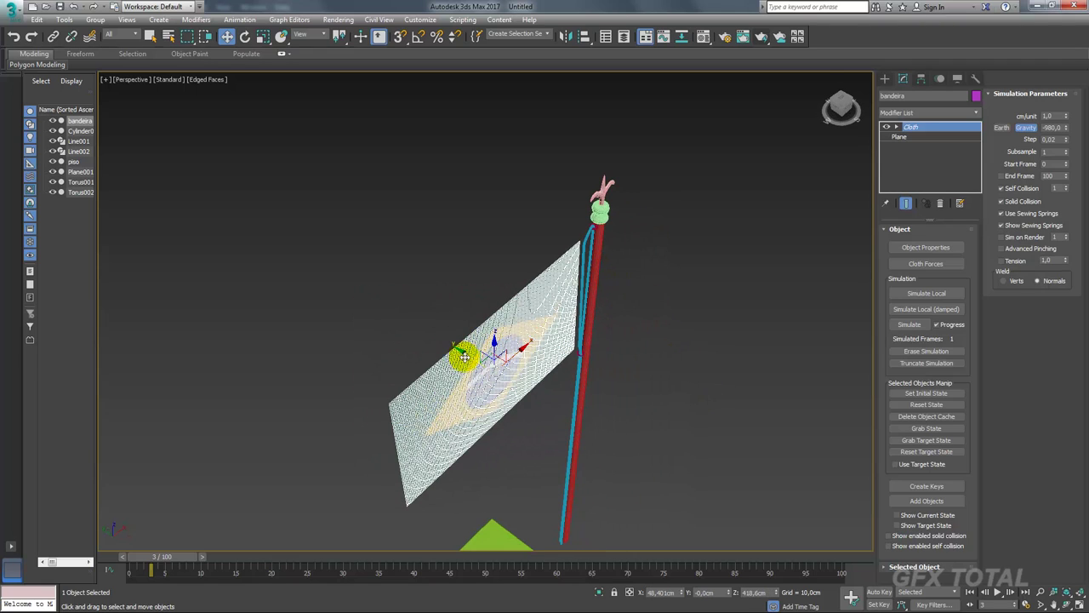
{"action": "left_click_drag", "start_coordinate": [462, 354], "coordinate": [469, 361]}
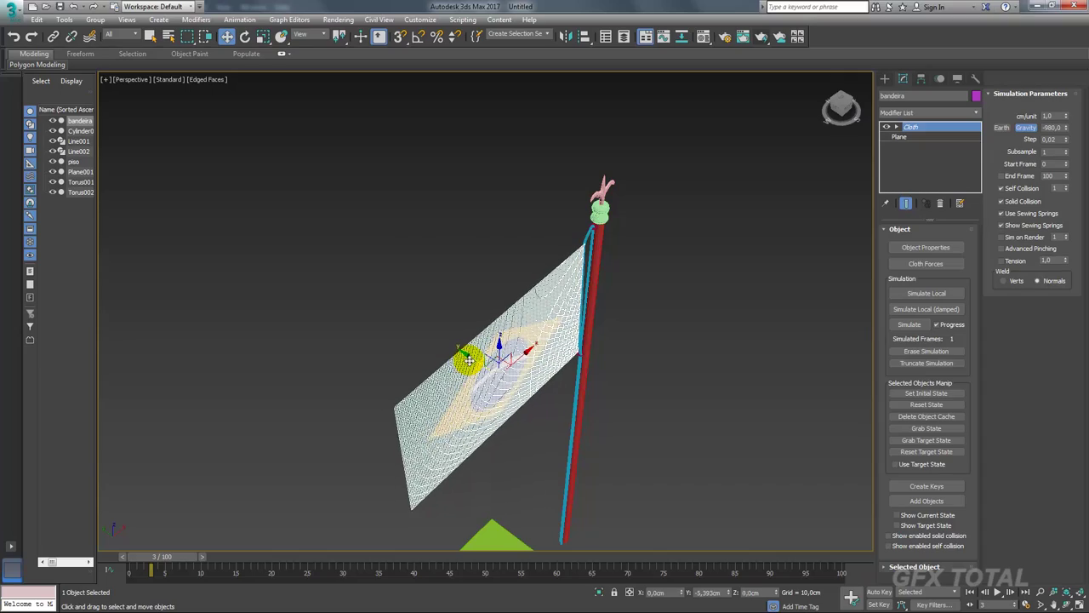
{"action": "mouse_move", "coordinate": [469, 360]}
{"action": "middle_mouse_down", "text": "alt"}
{"action": "mouse_move", "coordinate": [652, 316]}
{"action": "mouse_move", "coordinate": [591, 297]}
{"action": "middle_mouse_up", "text": "alt"}
{"action": "scroll", "coordinate": [611, 275], "scroll_direction": "up", "scroll_amount": 4}
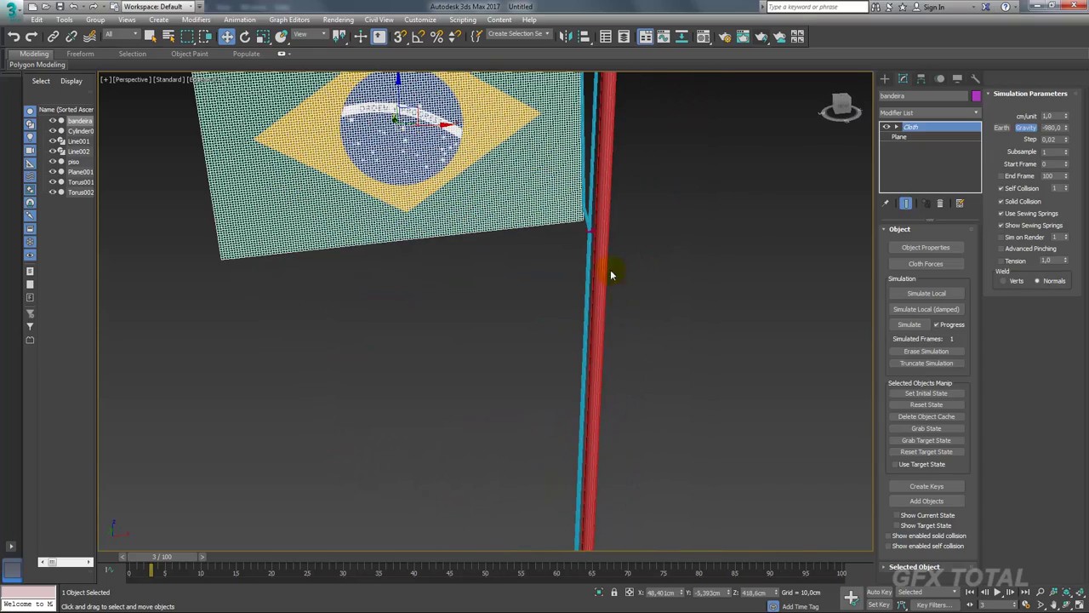
{"action": "left_click", "coordinate": [586, 220]}
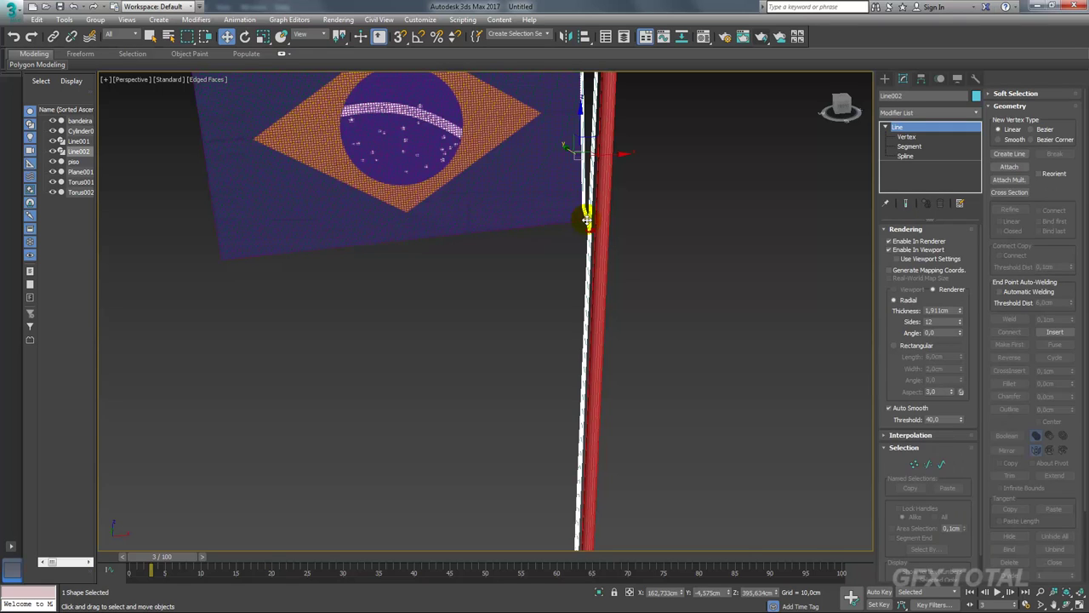
{"action": "mouse_move", "coordinate": [641, 219]}
{"action": "middle_mouse_down", "text": "alt"}
{"action": "mouse_move", "coordinate": [579, 236]}
{"action": "mouse_move", "coordinate": [589, 234]}
{"action": "middle_mouse_up", "text": "alt"}
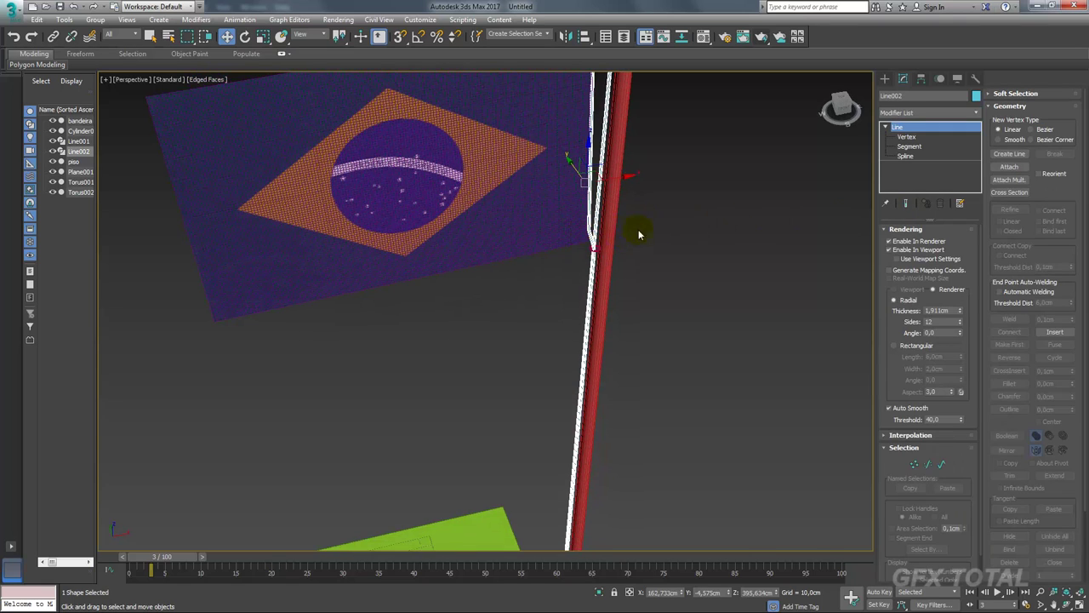
In Segment mode, move the rope section near the pole top downward
{"action": "middle_click_drag", "start_coordinate": [703, 113], "coordinate": [577, 149], "text": "alt"}
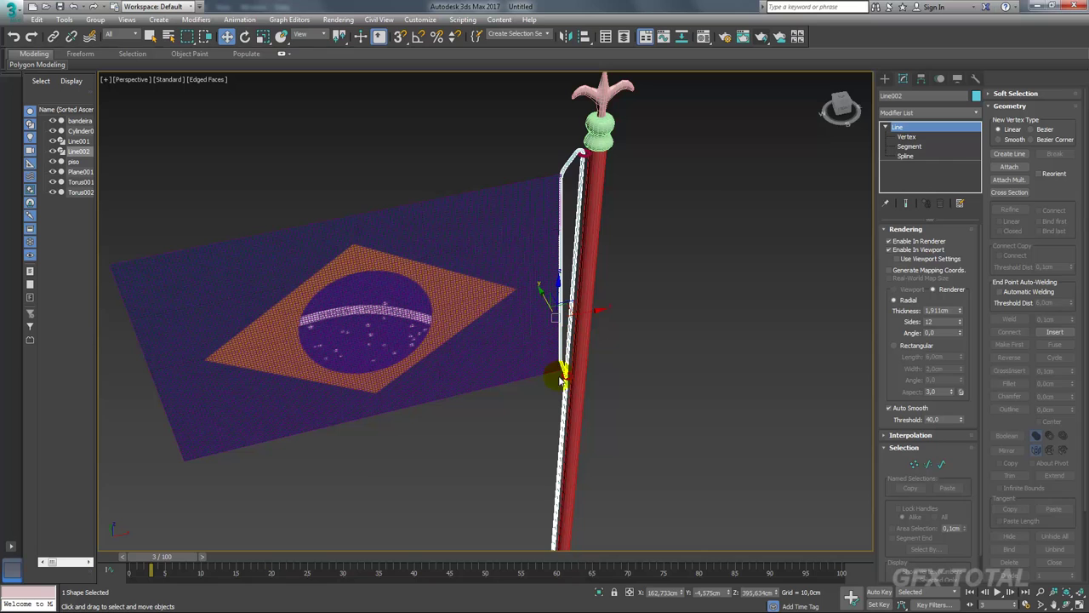
{"action": "middle_click_drag", "start_coordinate": [551, 400], "coordinate": [564, 217], "text": "alt"}
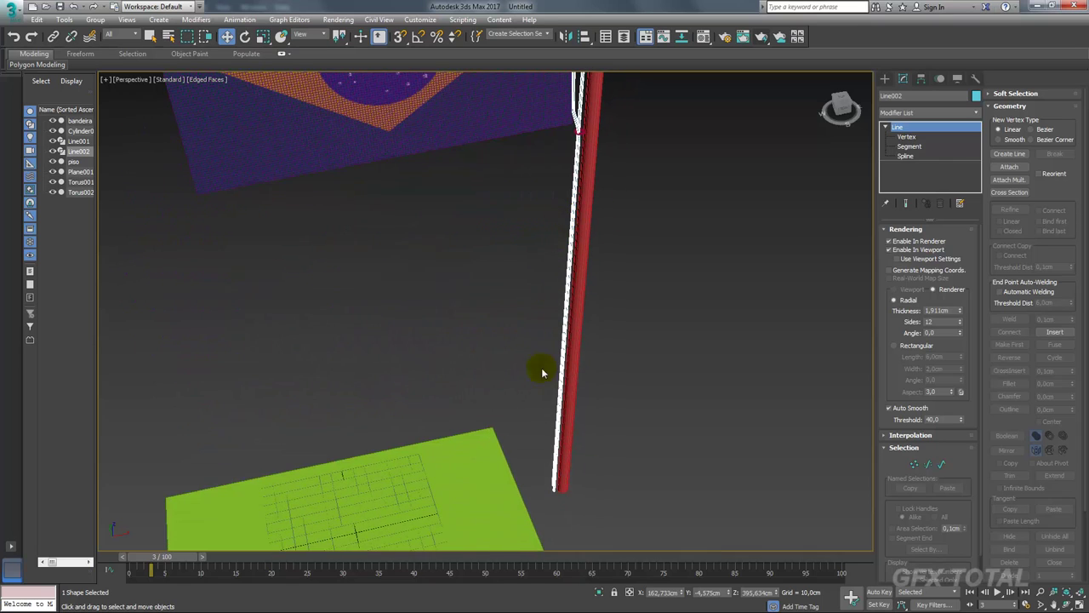
{"action": "left_click", "coordinate": [911, 146]}
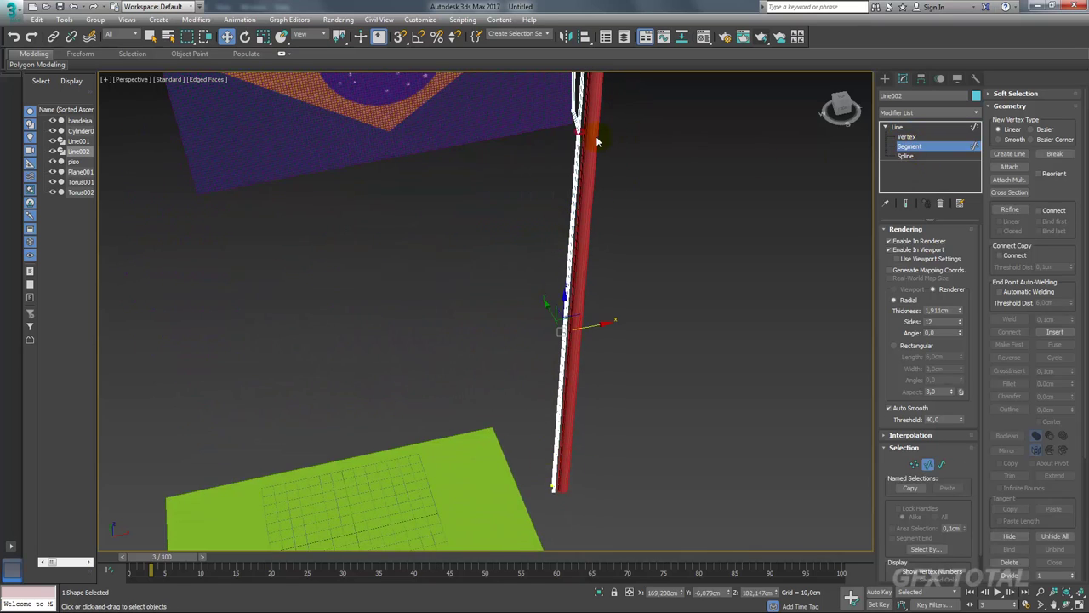
{"action": "mouse_move", "coordinate": [595, 140]}
{"action": "middle_mouse_down", "text": "alt"}
{"action": "mouse_move", "coordinate": [600, 158]}
{"action": "mouse_move", "coordinate": [595, 122]}
{"action": "mouse_move", "coordinate": [576, 128]}
{"action": "middle_mouse_up", "text": "alt"}
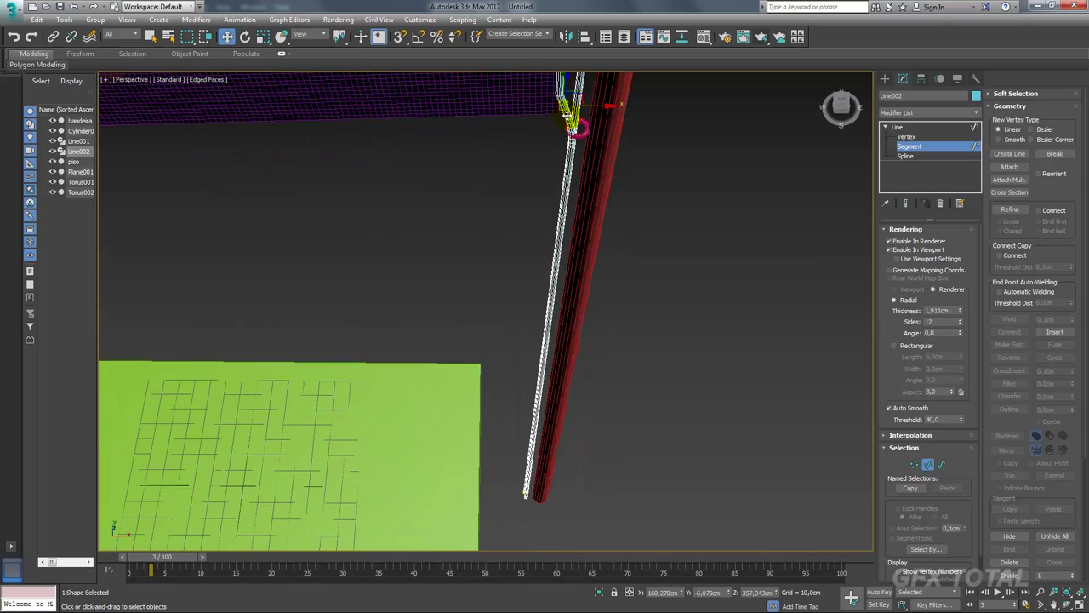
{"action": "left_click_drag", "start_coordinate": [564, 111], "coordinate": [577, 172]}
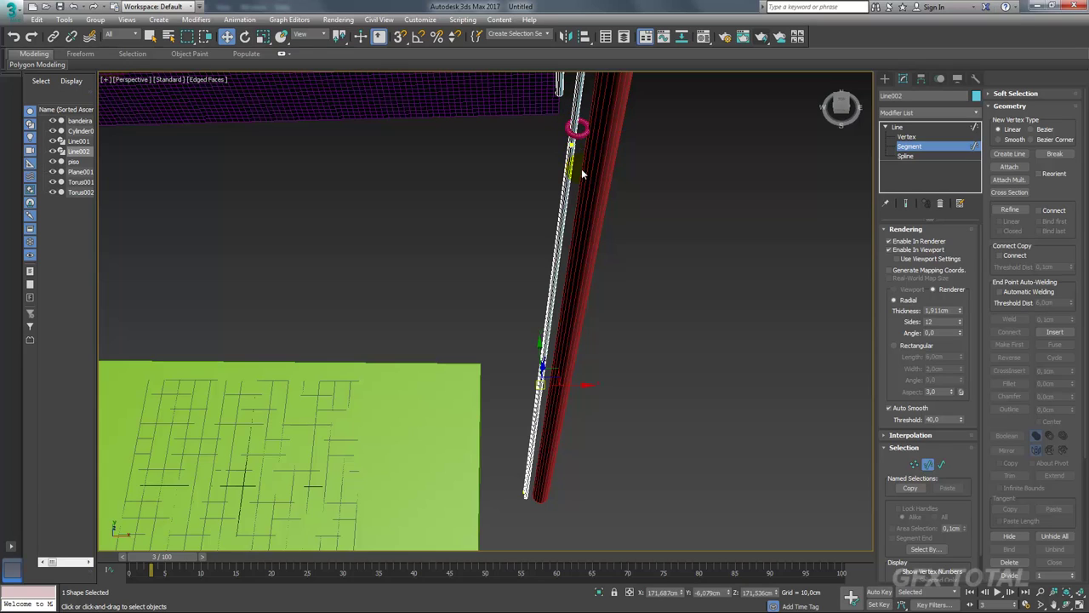
In Vertex mode, raise the rope's top vertex close to the pole-top ring
{"action": "key", "text": "1"}
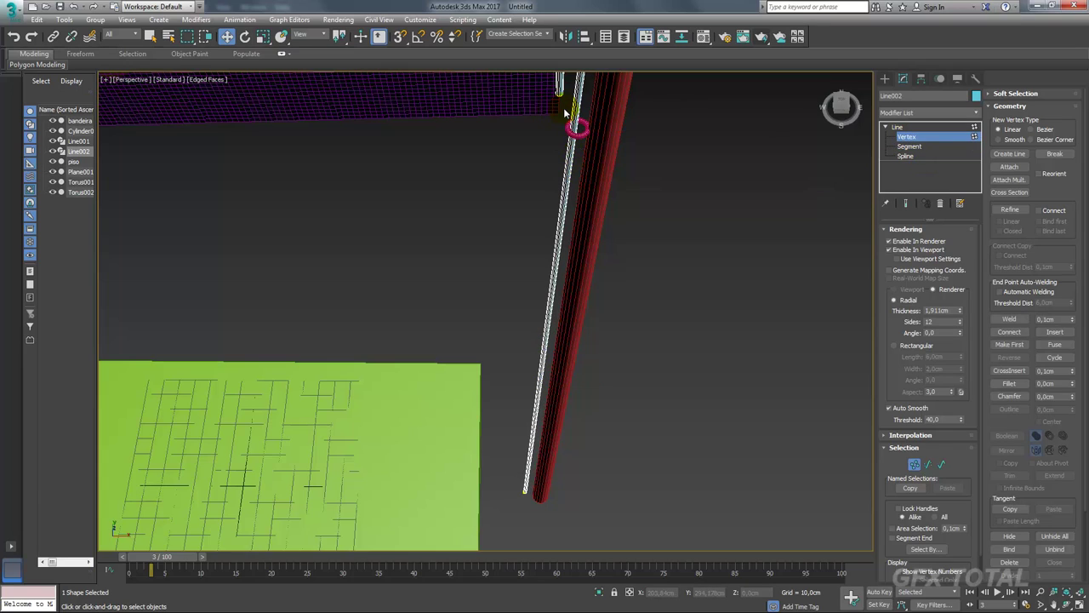
{"action": "left_click", "coordinate": [555, 87]}
{"action": "mouse_move", "coordinate": [554, 85]}
{"action": "middle_mouse_down", "text": "alt"}
{"action": "mouse_move", "coordinate": [557, 183]}
{"action": "mouse_move", "coordinate": [537, 95]}
{"action": "middle_mouse_up", "text": "alt"}
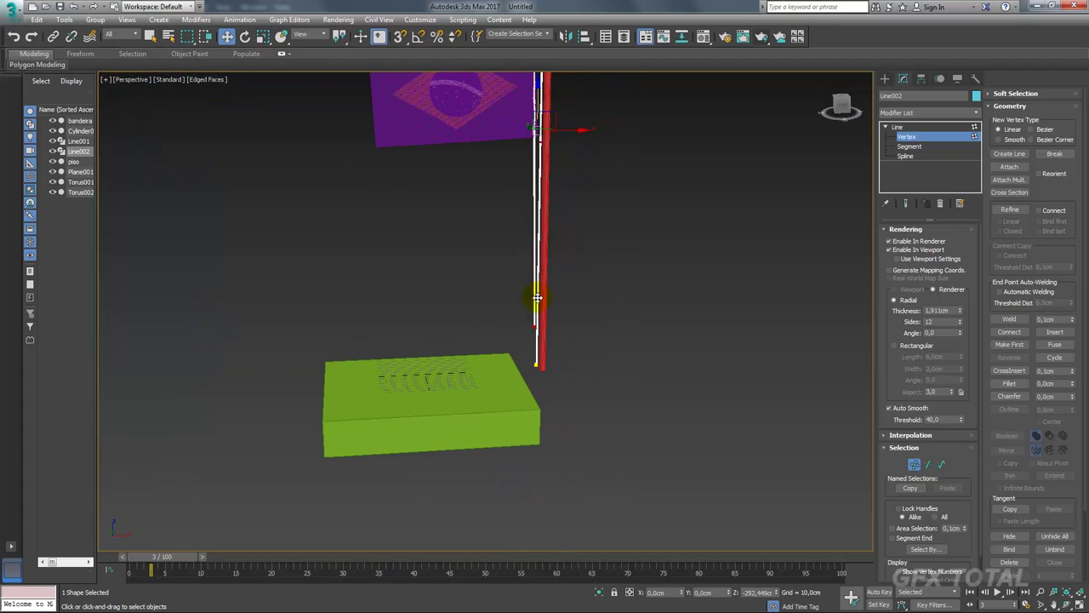
{"action": "left_click", "coordinate": [535, 363]}
{"action": "mouse_move", "coordinate": [538, 194]}
{"action": "middle_mouse_down", "text": "alt"}
{"action": "mouse_move", "coordinate": [520, 274]}
{"action": "mouse_move", "coordinate": [543, 179]}
{"action": "middle_mouse_up", "text": "alt"}
{"action": "scroll", "coordinate": [543, 179], "scroll_direction": "up", "scroll_amount": 2}
{"action": "scroll", "coordinate": [541, 176], "scroll_direction": "up", "scroll_amount": 2}
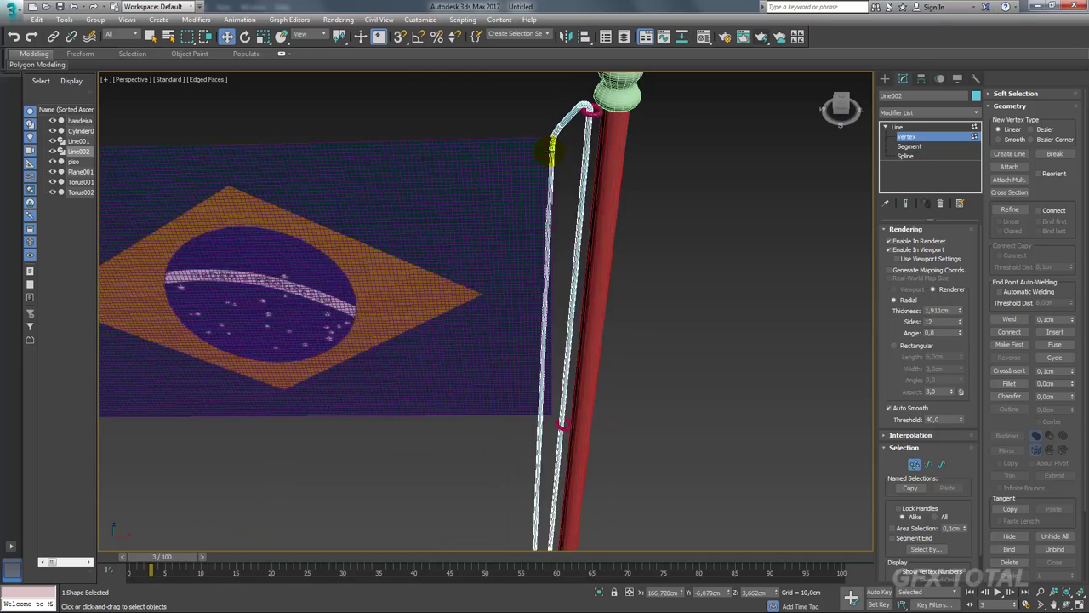
{"action": "scroll", "coordinate": [541, 175], "scroll_direction": "up", "scroll_amount": 2}
{"action": "mouse_move", "coordinate": [574, 168]}
{"action": "left_mouse_down"}
{"action": "mouse_move", "coordinate": [597, 126]}
{"action": "mouse_move", "coordinate": [572, 149]}
{"action": "mouse_move", "coordinate": [580, 122]}
{"action": "mouse_move", "coordinate": [624, 117]}
{"action": "left_mouse_up"}
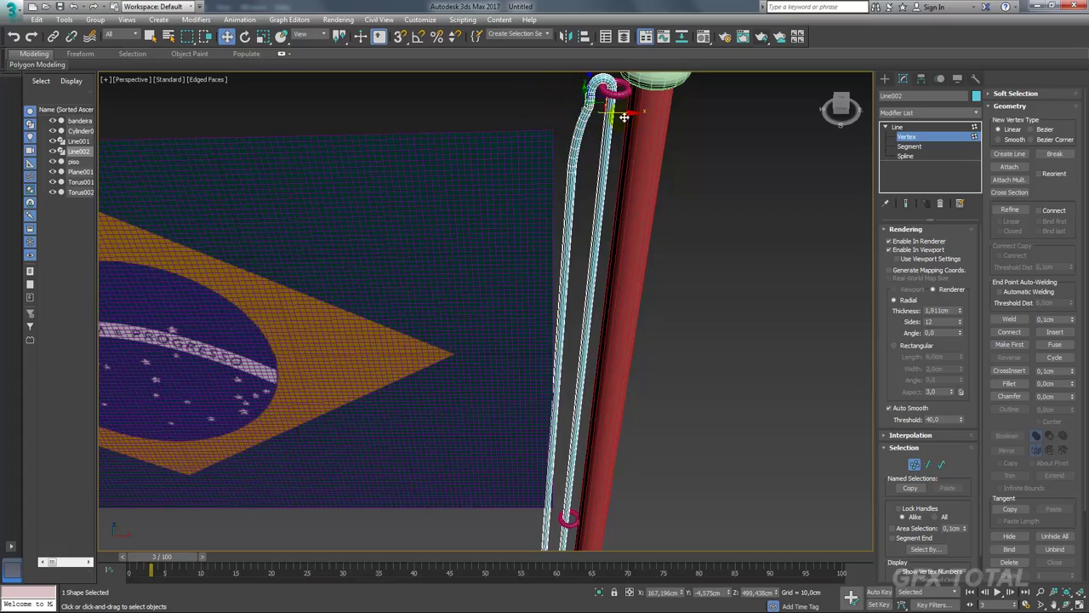
Return the rope to Line level and select the bandeira flag
{"action": "left_click", "coordinate": [897, 127]}
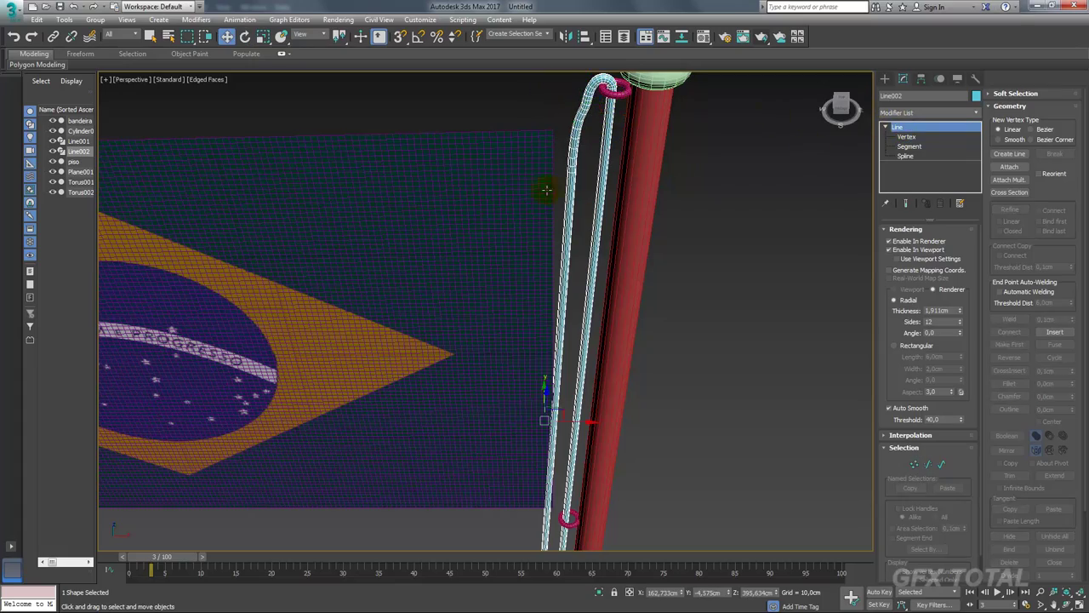
{"action": "left_click", "coordinate": [546, 189]}
{"action": "scroll", "coordinate": [534, 231], "scroll_direction": "up", "scroll_amount": 2}
{"action": "scroll", "coordinate": [534, 231], "scroll_direction": "down", "scroll_amount": 3}
{"action": "scroll", "coordinate": [374, 262], "scroll_direction": "up", "scroll_amount": 2}
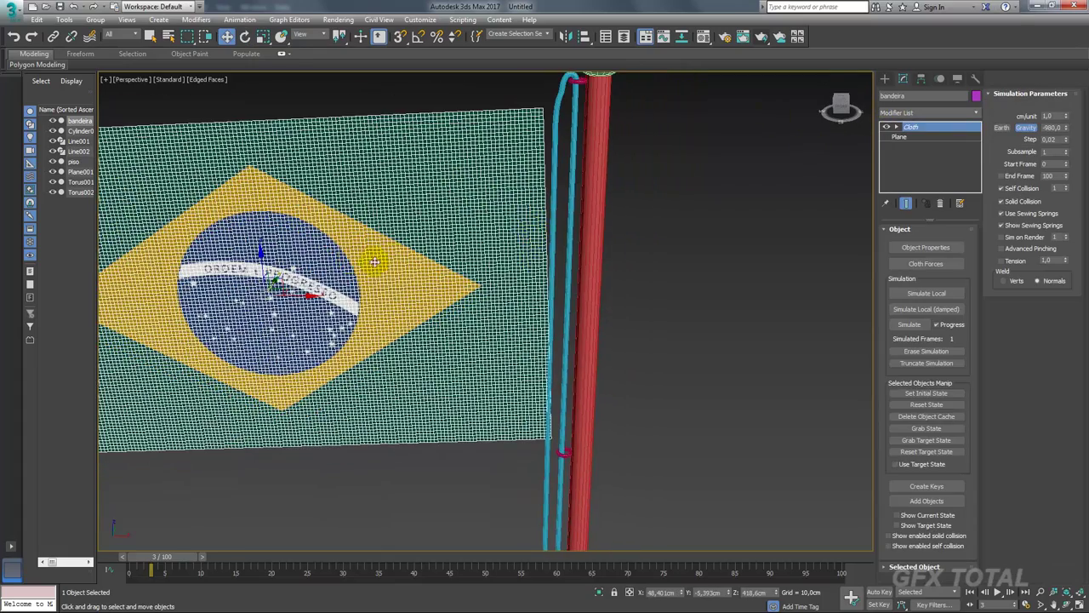
Try a 2-degree tilt on the flag, undo it, and align its edge level along the rope
{"action": "key", "text": "e"}
{"action": "left_click_drag", "start_coordinate": [279, 260], "coordinate": [283, 265]}
{"action": "key", "text": "w"}
{"action": "key", "text": "ctrl+z"}
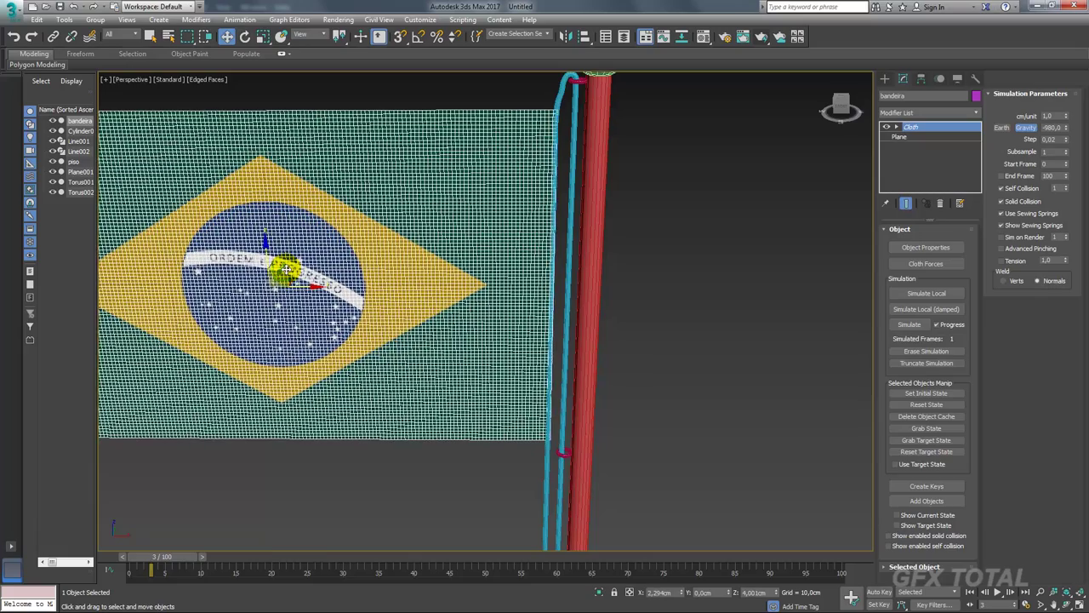
{"action": "key", "text": "ctrl+z"}
{"action": "scroll", "coordinate": [539, 250], "scroll_direction": "down", "scroll_amount": 1}
{"action": "scroll", "coordinate": [564, 250], "scroll_direction": "down", "scroll_amount": 4}
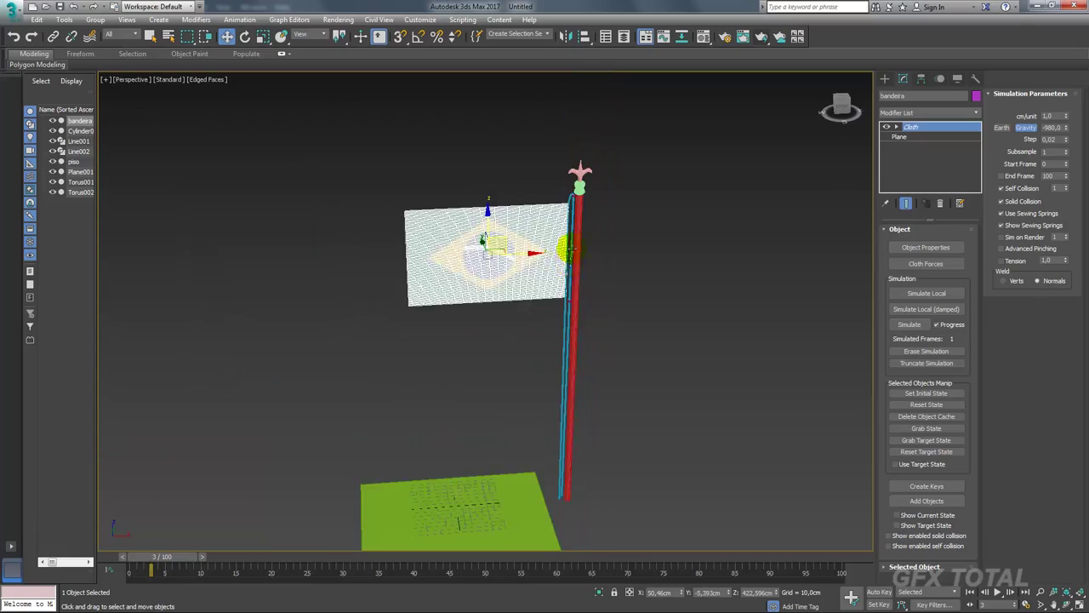
{"action": "scroll", "coordinate": [559, 260], "scroll_direction": "up", "scroll_amount": 2}
{"action": "scroll", "coordinate": [584, 296], "scroll_direction": "up", "scroll_amount": 2}
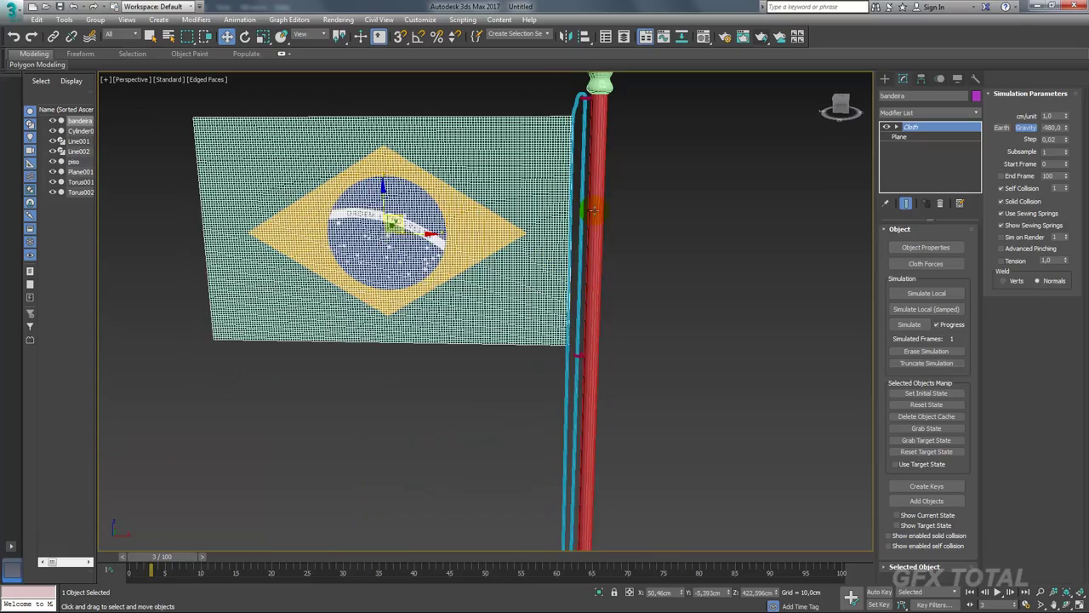
{"action": "mouse_move", "coordinate": [593, 211]}
{"action": "middle_mouse_down", "text": "alt"}
{"action": "mouse_move", "coordinate": [576, 297]}
{"action": "mouse_move", "coordinate": [584, 251]}
{"action": "middle_mouse_up", "text": "alt"}
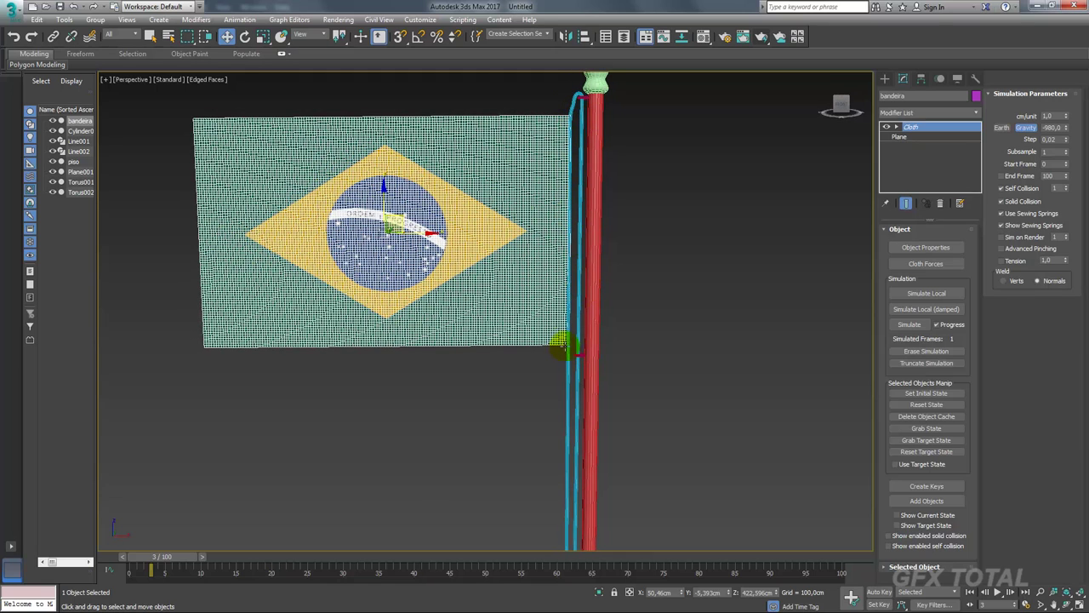
In the Cloth modifier's Group level, box-select the 18 top and bottom corner vertices beside the rope
{"action": "left_click", "coordinate": [896, 127]}
{"action": "left_click", "coordinate": [916, 136]}
{"action": "scroll", "coordinate": [613, 135], "scroll_direction": "up", "scroll_amount": 2}
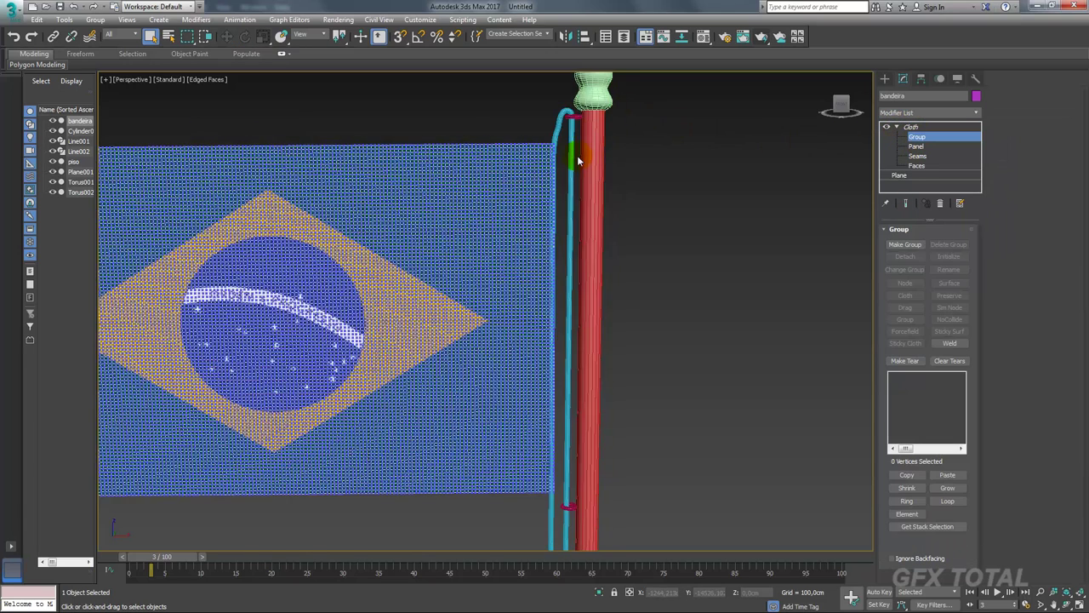
{"action": "scroll", "coordinate": [578, 160], "scroll_direction": "up", "scroll_amount": 2}
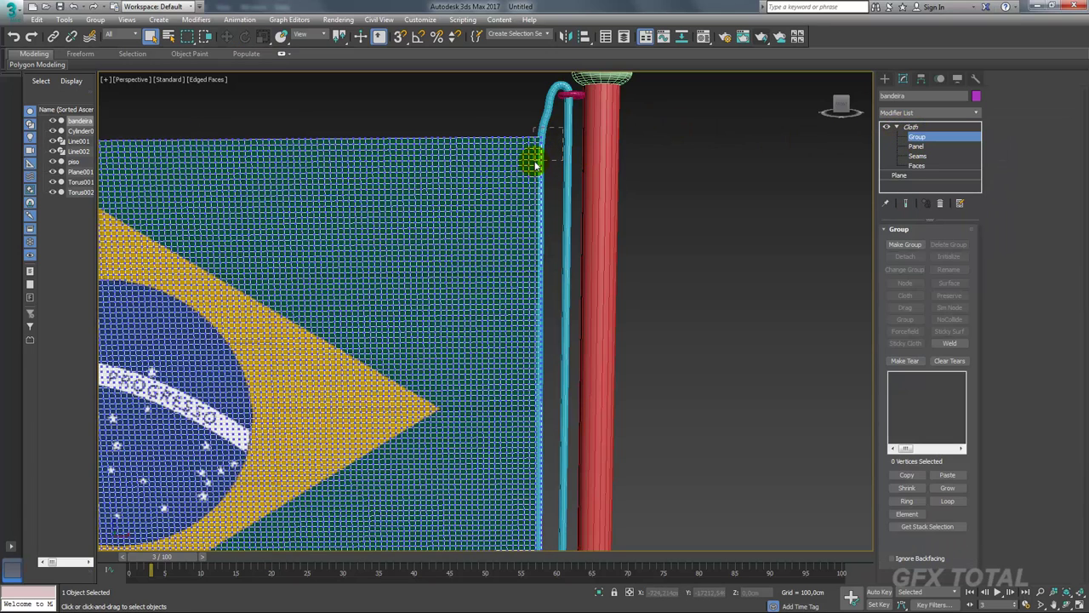
{"action": "left_click_drag", "start_coordinate": [535, 164], "coordinate": [536, 167]}
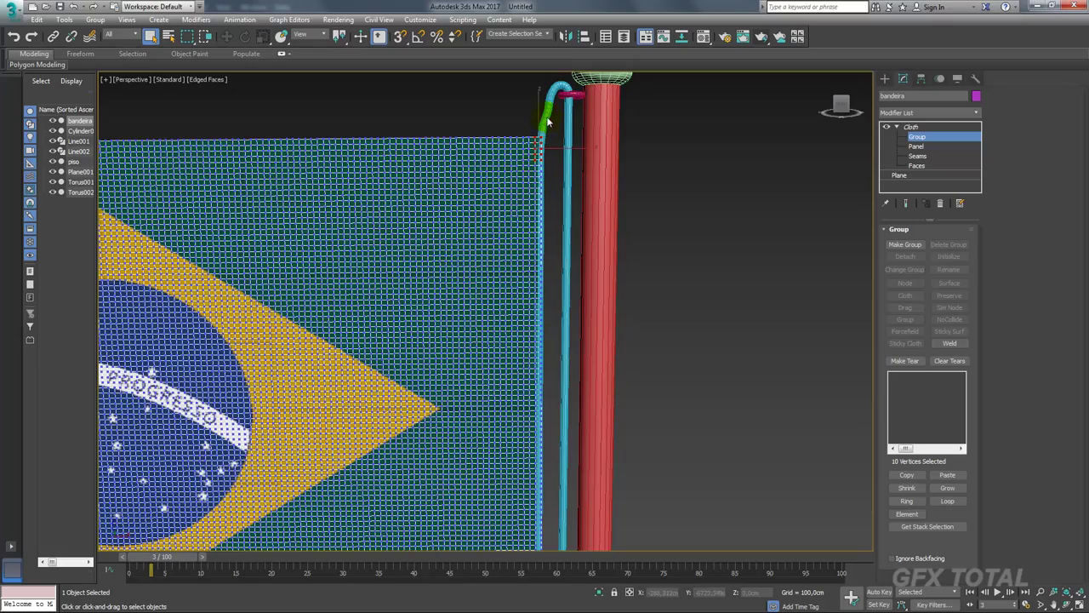
{"action": "scroll", "coordinate": [593, 370], "scroll_direction": "down", "scroll_amount": 3}
{"action": "scroll", "coordinate": [569, 398], "scroll_direction": "up", "scroll_amount": 4}
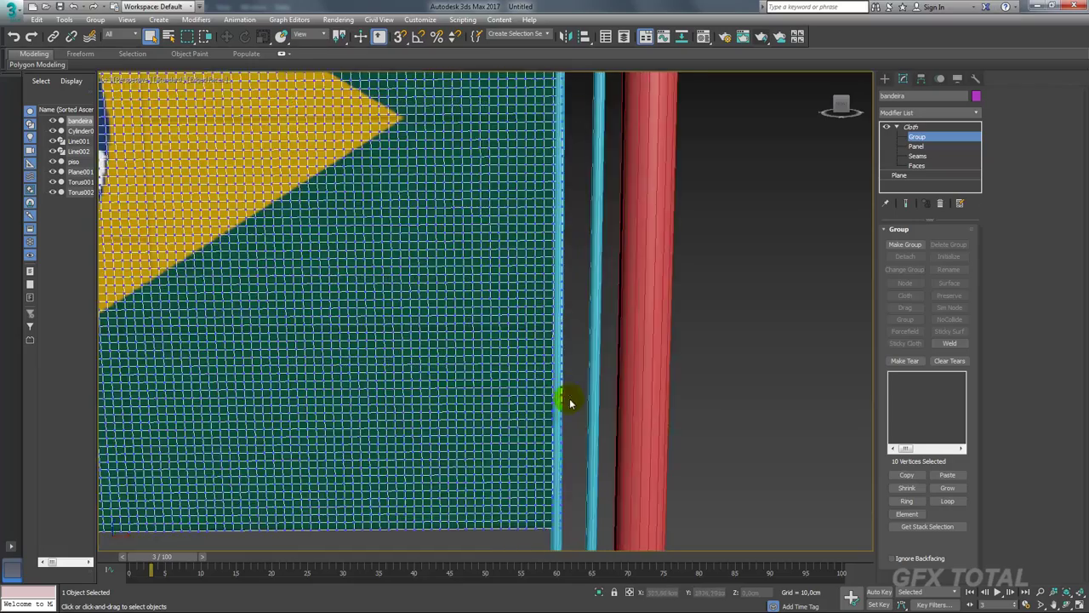
{"action": "middle_click_drag", "start_coordinate": [570, 398], "coordinate": [578, 288]}
{"action": "left_click_drag", "start_coordinate": [584, 339], "coordinate": [559, 369]}
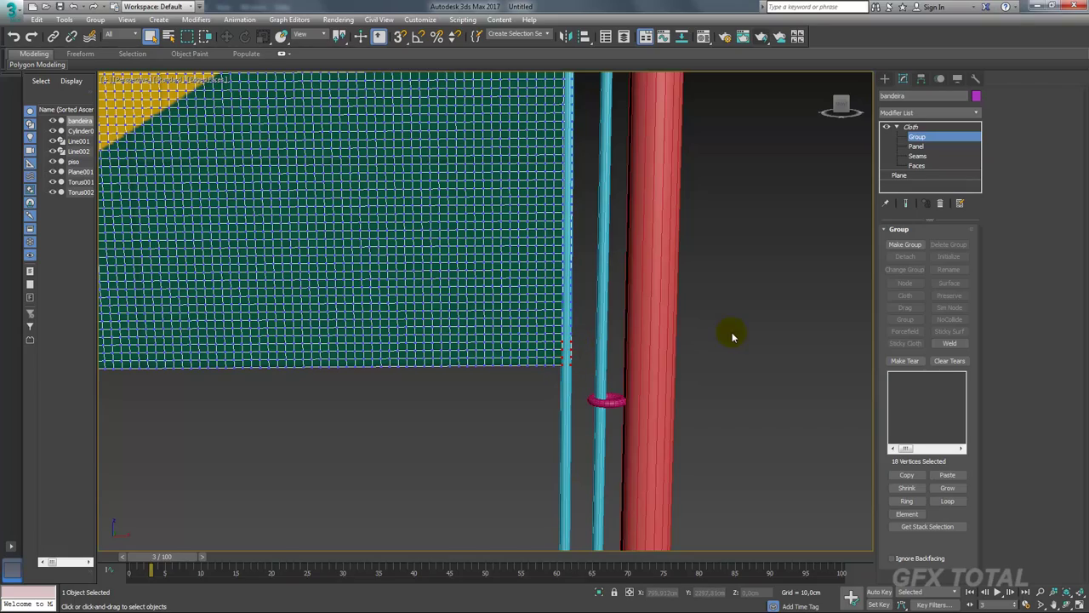
{"action": "scroll", "coordinate": [648, 300], "scroll_direction": "down", "scroll_amount": 3}
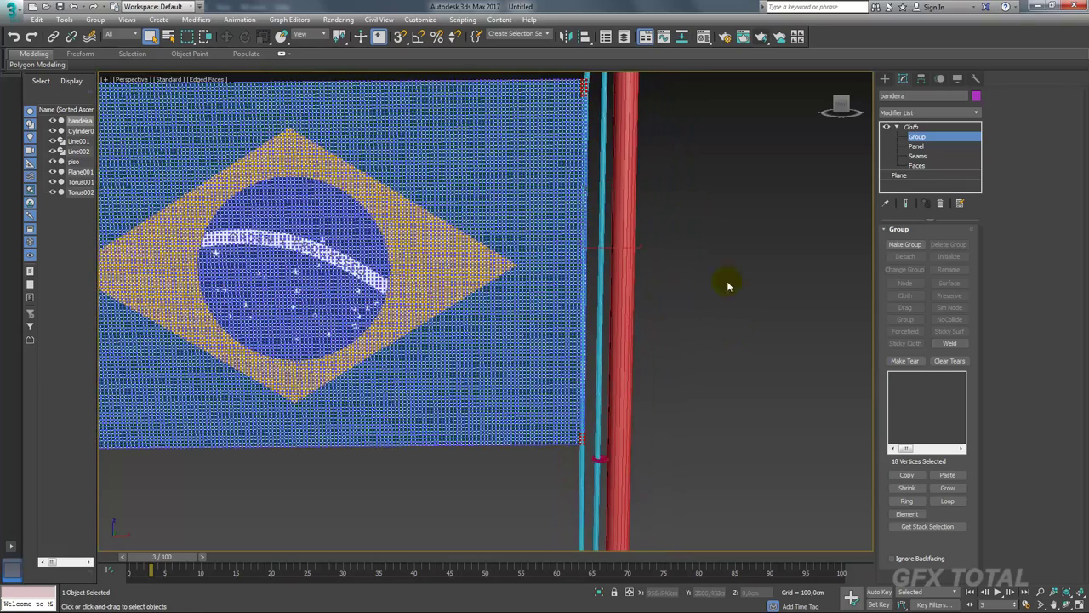
Create Group001 from the selected vertices, node-attach it to Line002, and select the rope to rename it corda
{"action": "left_click", "coordinate": [906, 245]}
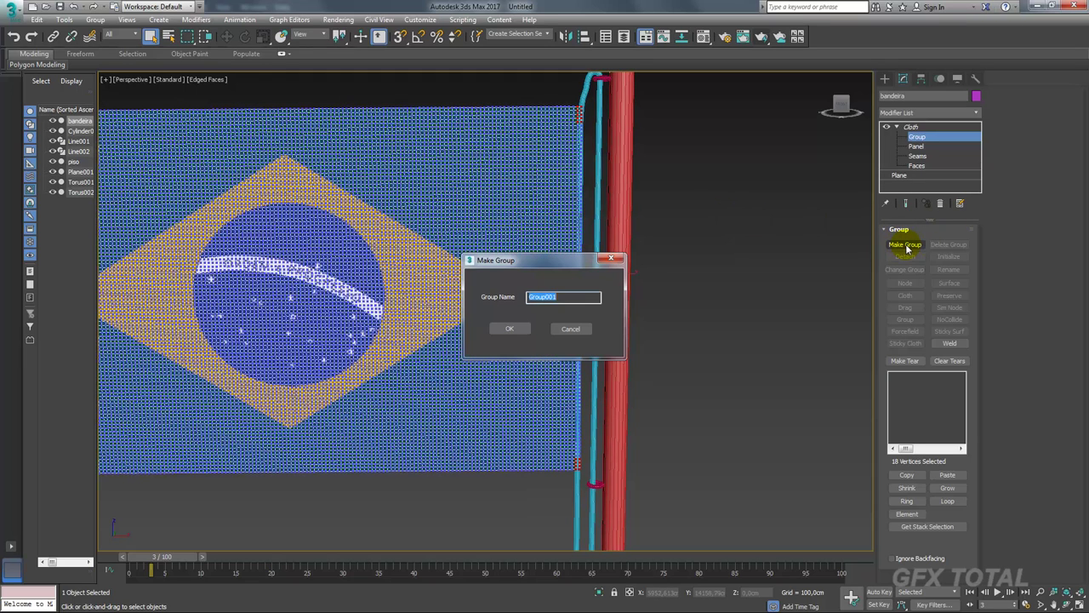
{"action": "left_click", "coordinate": [507, 328]}
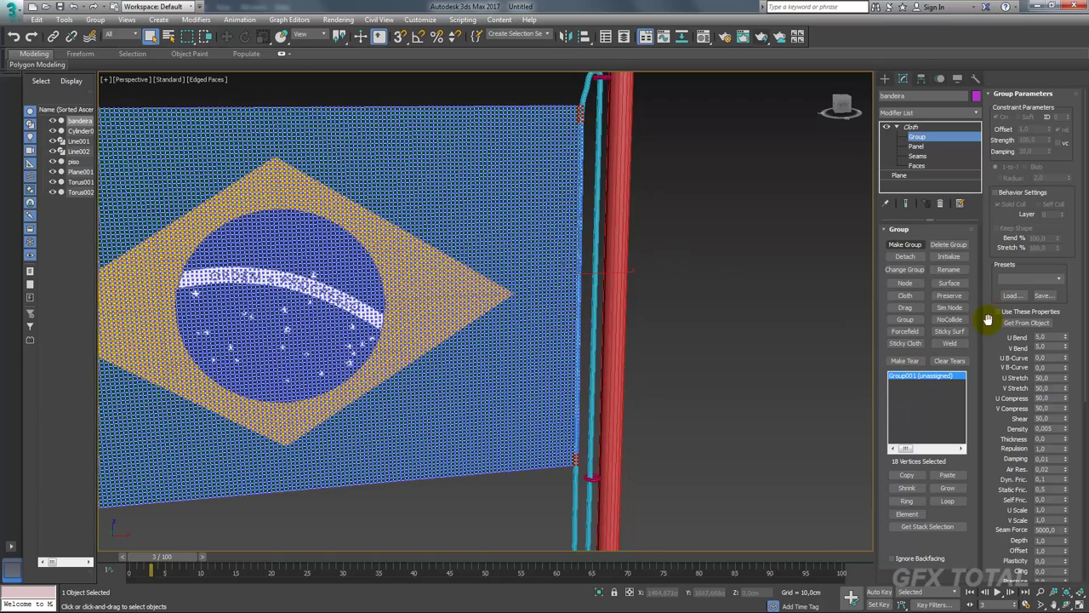
{"action": "left_click", "coordinate": [904, 282]}
{"action": "middle_click_drag", "start_coordinate": [593, 99], "coordinate": [549, 204]}
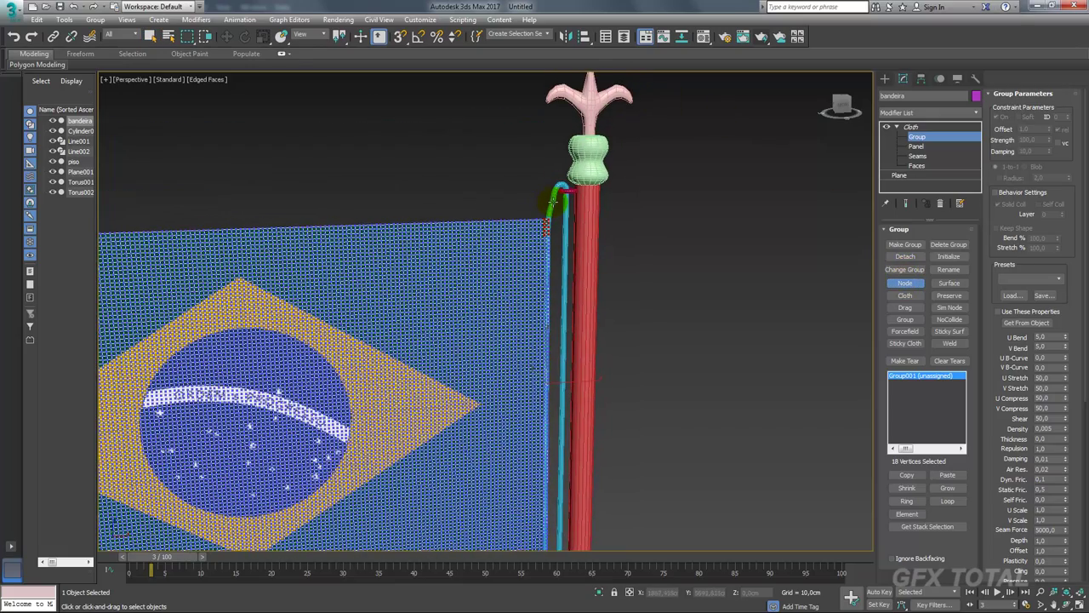
{"action": "left_click", "coordinate": [550, 200]}
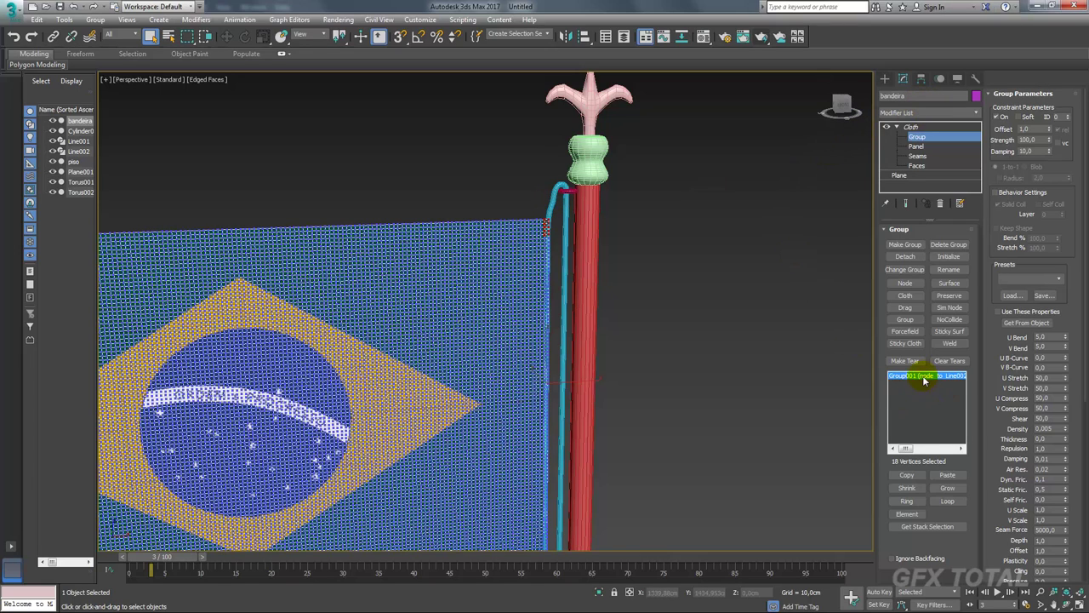
{"action": "left_click", "coordinate": [911, 127]}
{"action": "left_click", "coordinate": [551, 202]}
{"action": "type", "text": "corda"}
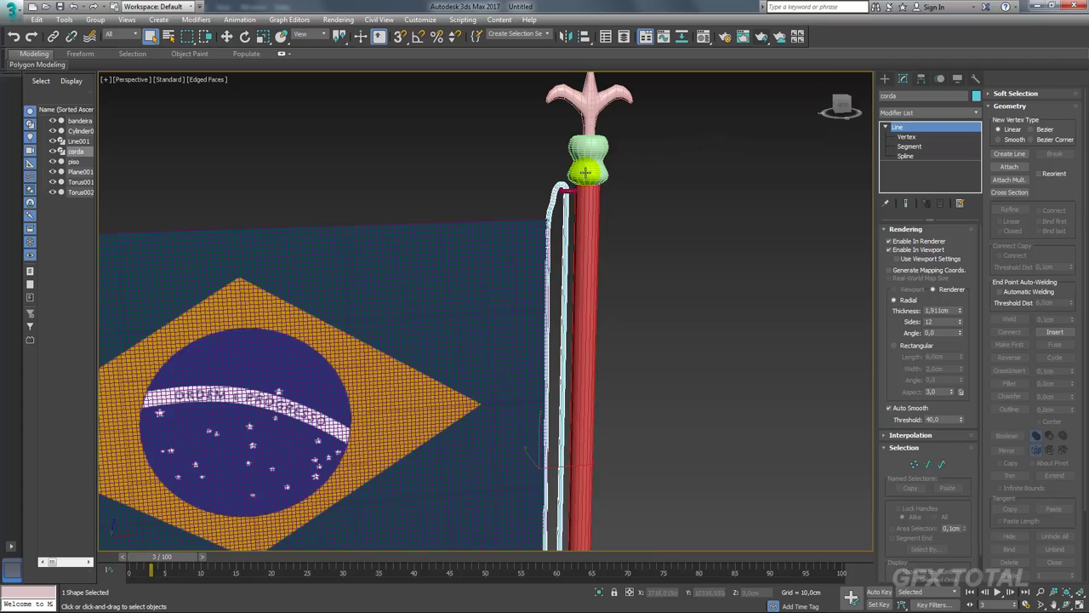
Reselect bandeira and check in the Group level that Group001 is tied to corda
{"action": "left_click", "coordinate": [531, 234]}
{"action": "left_click", "coordinate": [916, 136]}
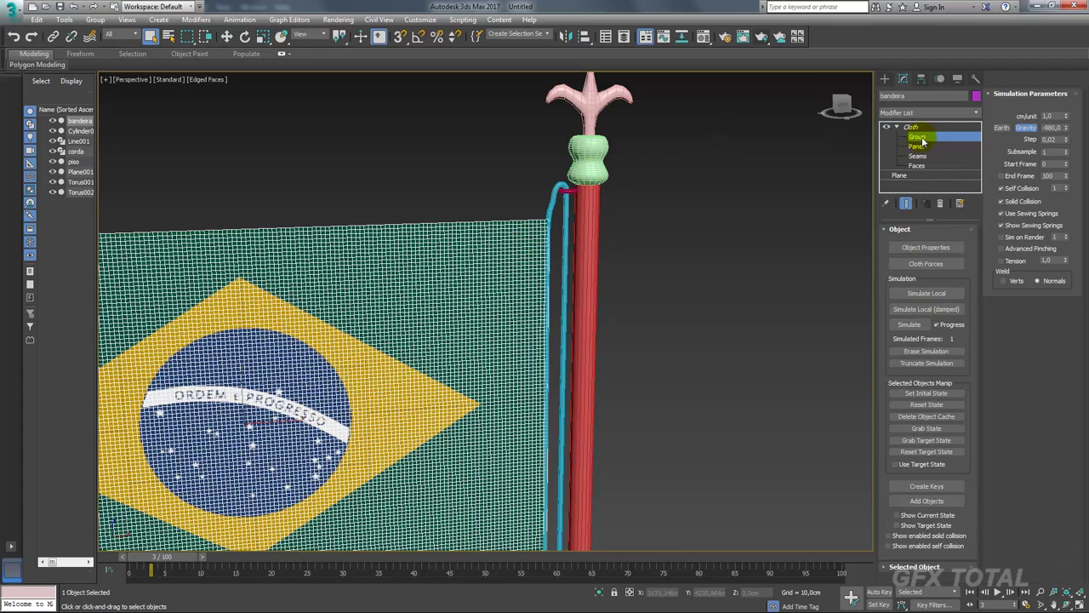
{"action": "left_click", "coordinate": [930, 376]}
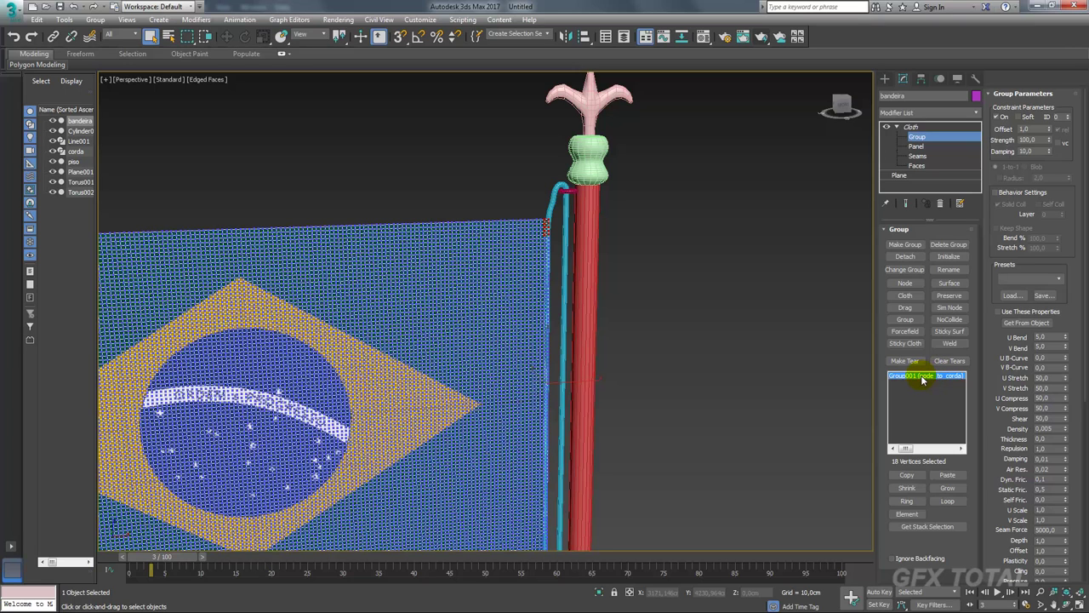
{"action": "left_click", "coordinate": [912, 127]}
Run a trial cloth simulation of the flag and cancel it after one frame
{"action": "left_click", "coordinate": [896, 126]}
{"action": "scroll", "coordinate": [590, 323], "scroll_direction": "down", "scroll_amount": 3}
{"action": "mouse_move", "coordinate": [591, 324]}
{"action": "middle_mouse_down"}
{"action": "mouse_move", "coordinate": [704, 298]}
{"action": "mouse_move", "coordinate": [700, 249]}
{"action": "middle_mouse_up"}
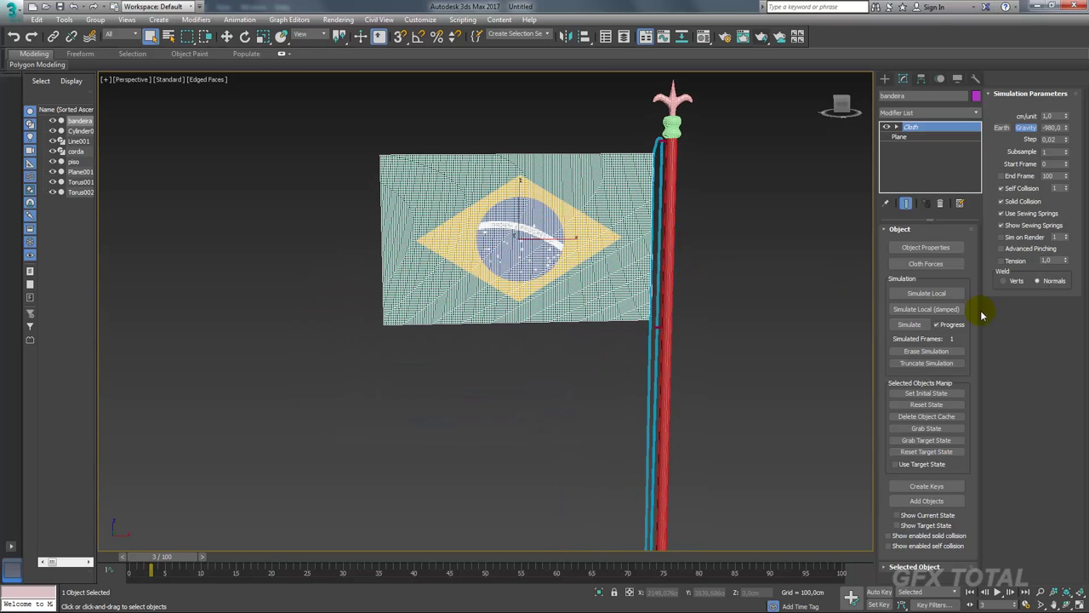
{"action": "left_click", "coordinate": [908, 325]}
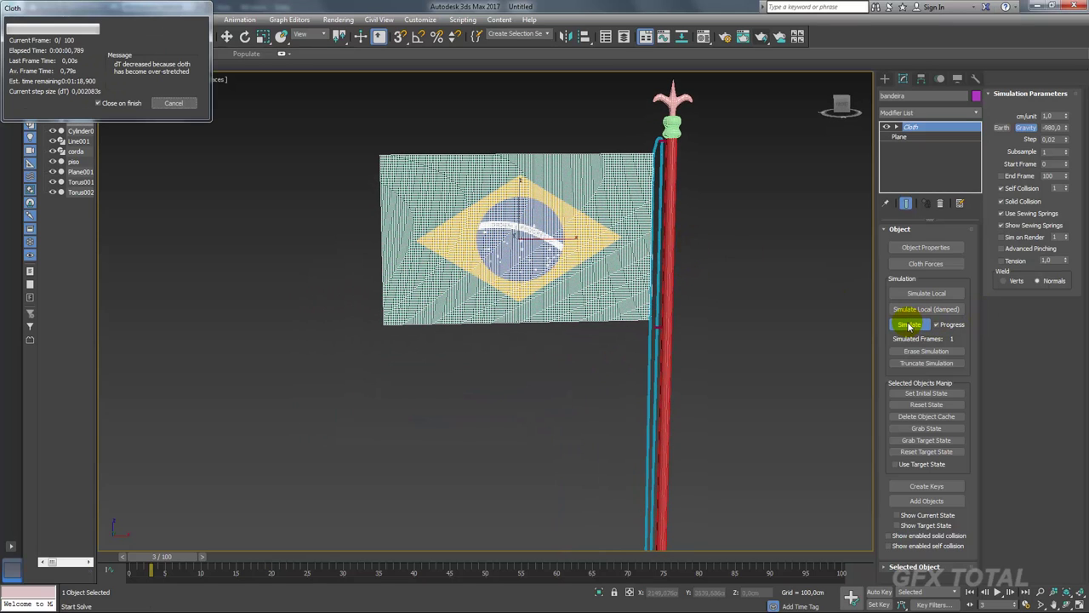
{"action": "left_click", "coordinate": [909, 325]}
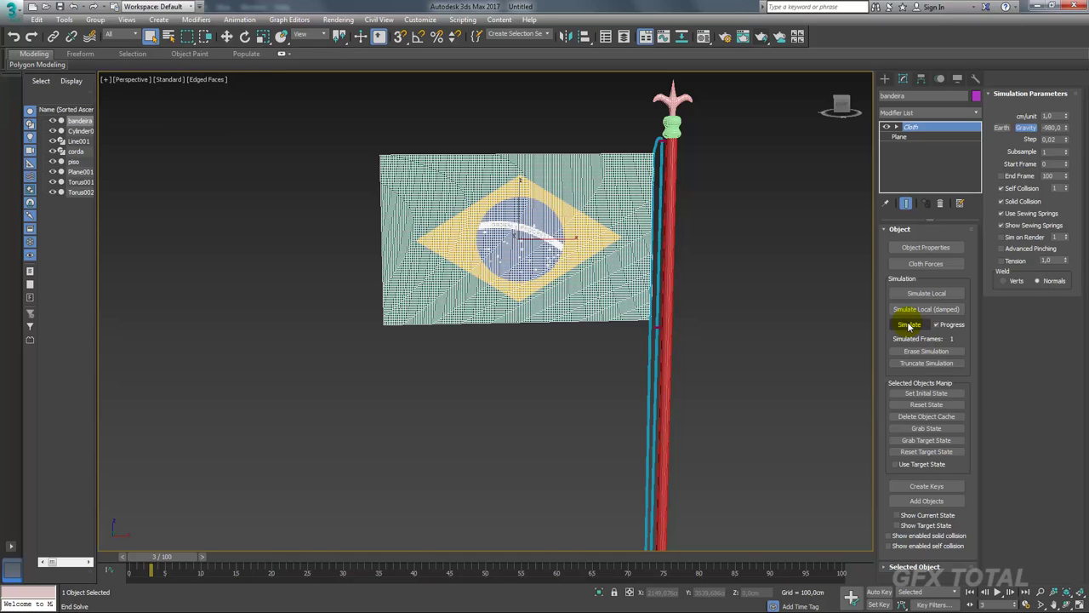
{"action": "mouse_move", "coordinate": [746, 328]}
{"action": "middle_mouse_down"}
{"action": "mouse_move", "coordinate": [687, 316]}
{"action": "mouse_move", "coordinate": [764, 323]}
{"action": "middle_mouse_up"}
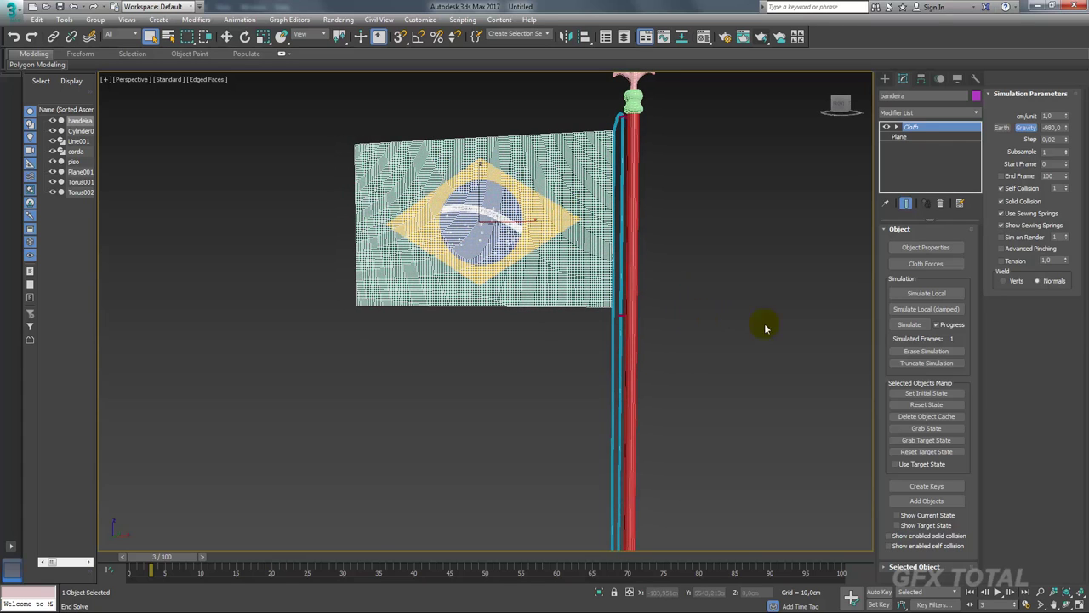
Review the cloth Object Properties, confirming bandeira's settings and piso as a collision object
{"action": "left_click", "coordinate": [924, 247]}
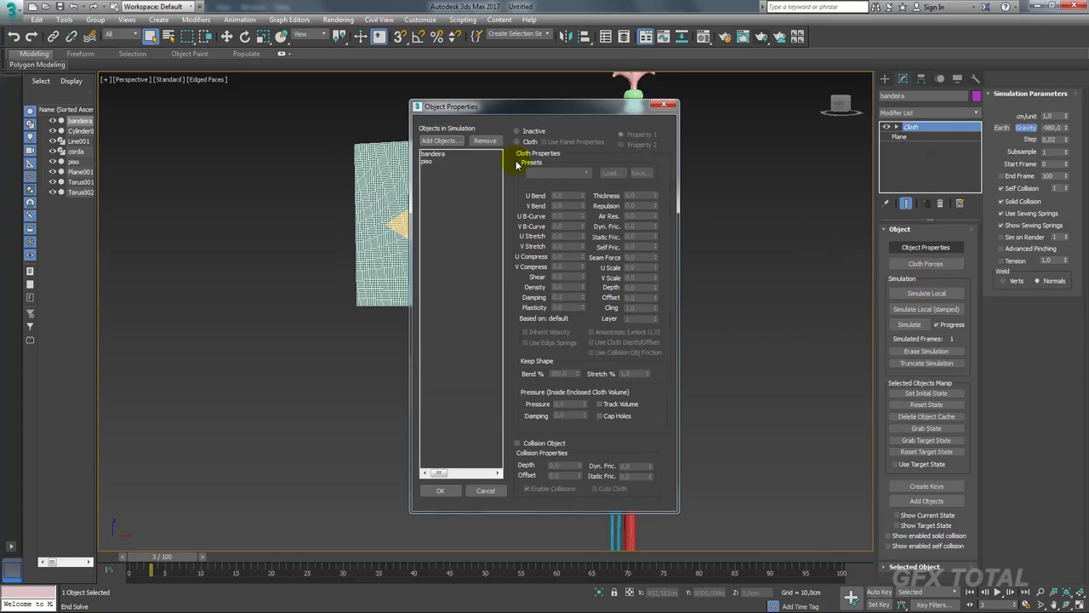
{"action": "left_click", "coordinate": [438, 154]}
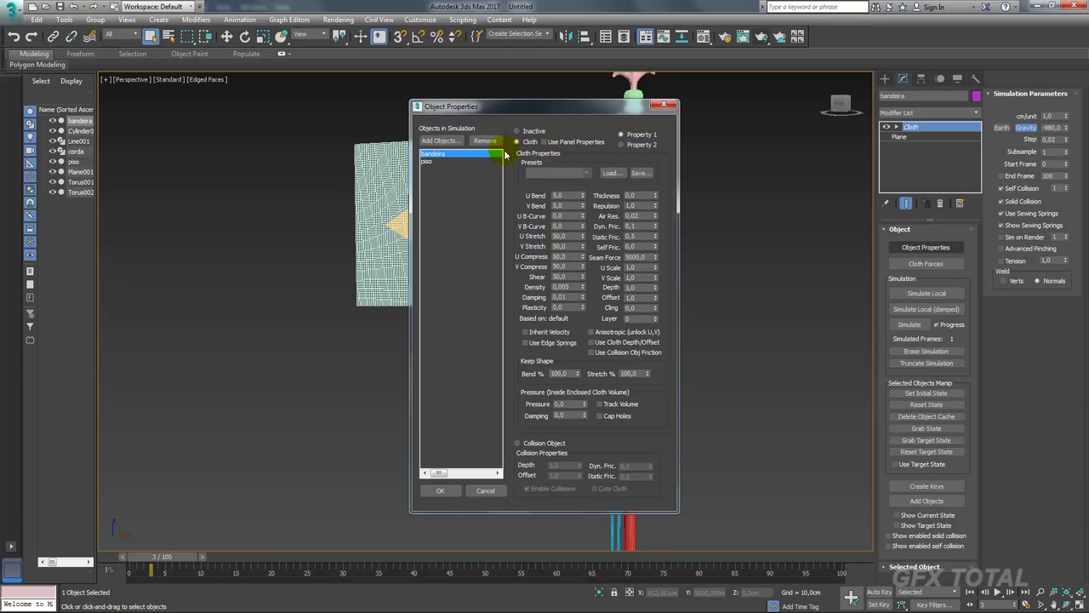
{"action": "left_click", "coordinate": [437, 162]}
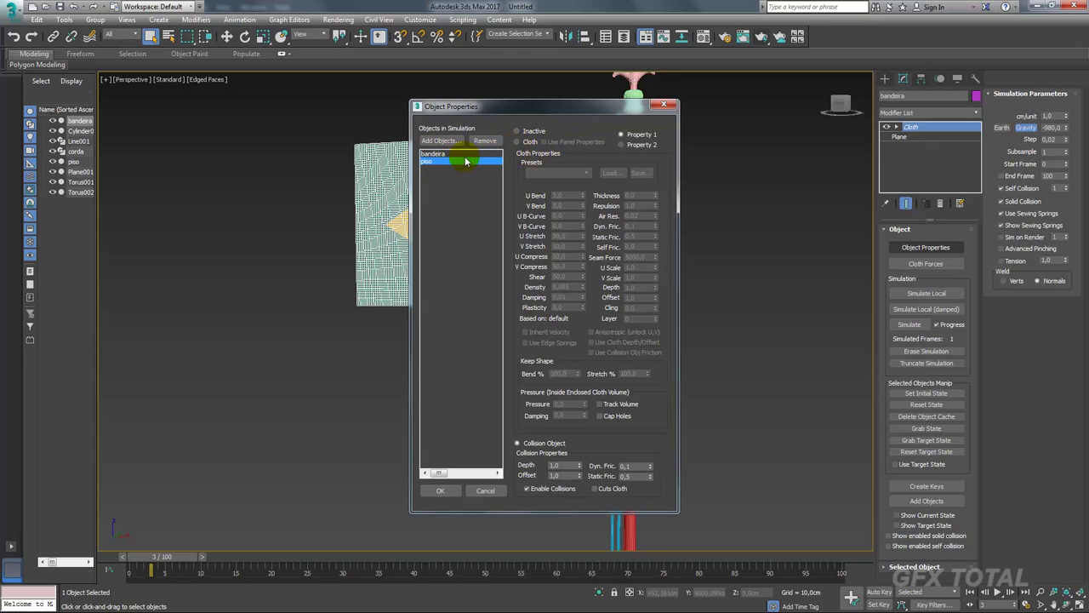
{"action": "left_click", "coordinate": [470, 491]}
{"action": "mouse_move", "coordinate": [493, 481]}
{"action": "middle_mouse_down", "text": "alt"}
{"action": "mouse_move", "coordinate": [557, 340]}
{"action": "mouse_move", "coordinate": [584, 338]}
{"action": "middle_mouse_up", "text": "alt"}
Rerun the cloth simulation, rewind to frame 0, and erase the cached simulation
{"action": "left_click", "coordinate": [910, 129]}
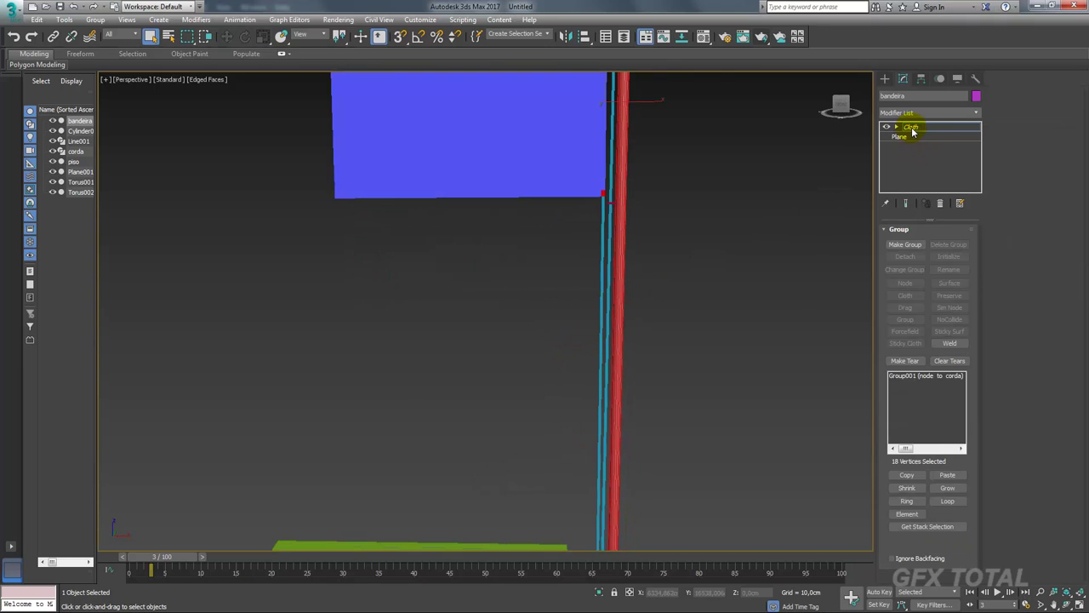
{"action": "mouse_move", "coordinate": [795, 221]}
{"action": "middle_mouse_down"}
{"action": "mouse_move", "coordinate": [747, 269]}
{"action": "mouse_move", "coordinate": [860, 214]}
{"action": "middle_mouse_up"}
{"action": "left_click", "coordinate": [914, 128]}
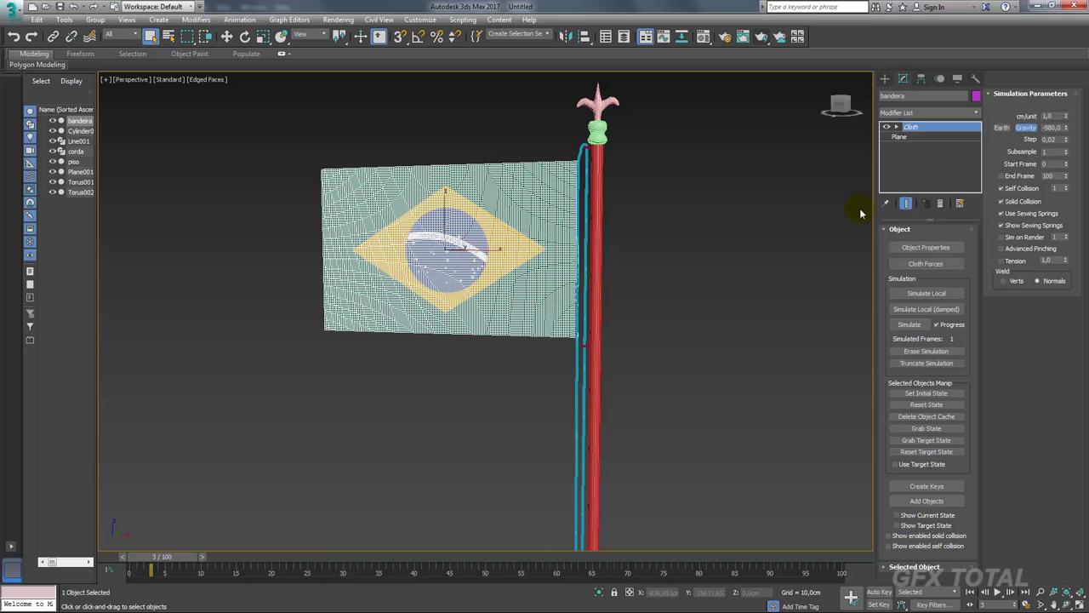
{"action": "left_click", "coordinate": [911, 325]}
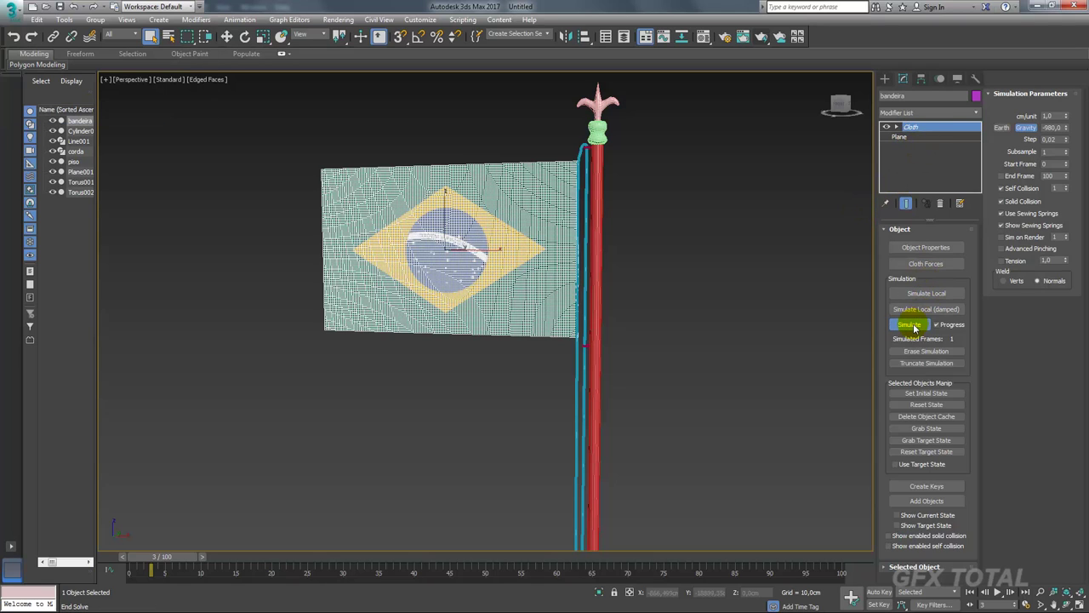
{"action": "middle_click_drag", "start_coordinate": [559, 389], "coordinate": [582, 357]}
{"action": "left_click_drag", "start_coordinate": [181, 563], "coordinate": [86, 557]}
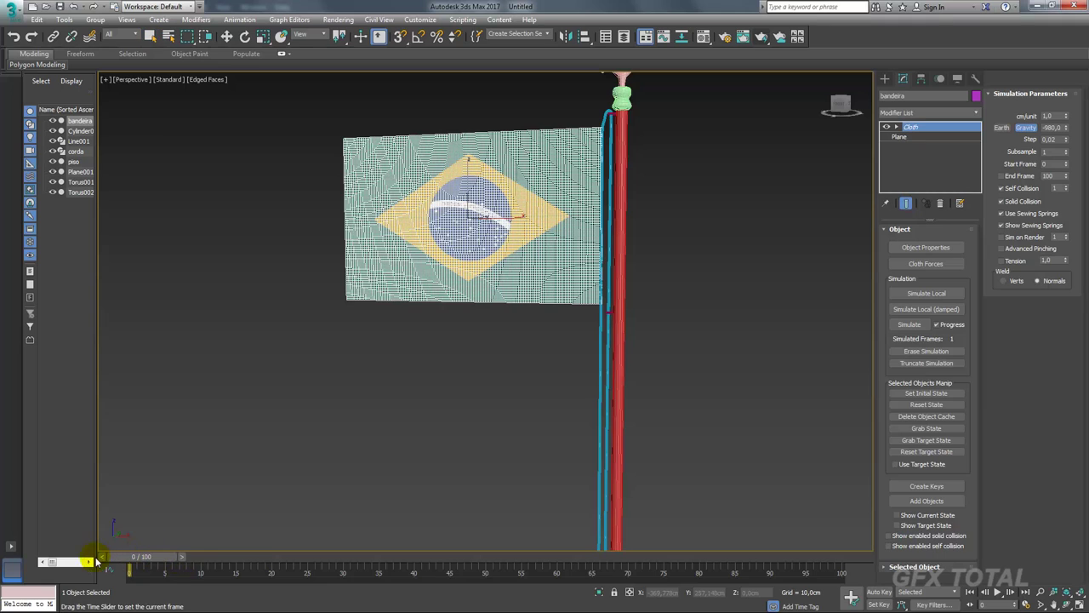
{"action": "middle_click_drag", "start_coordinate": [506, 406], "coordinate": [529, 404], "text": "alt"}
{"action": "left_click", "coordinate": [925, 352]}
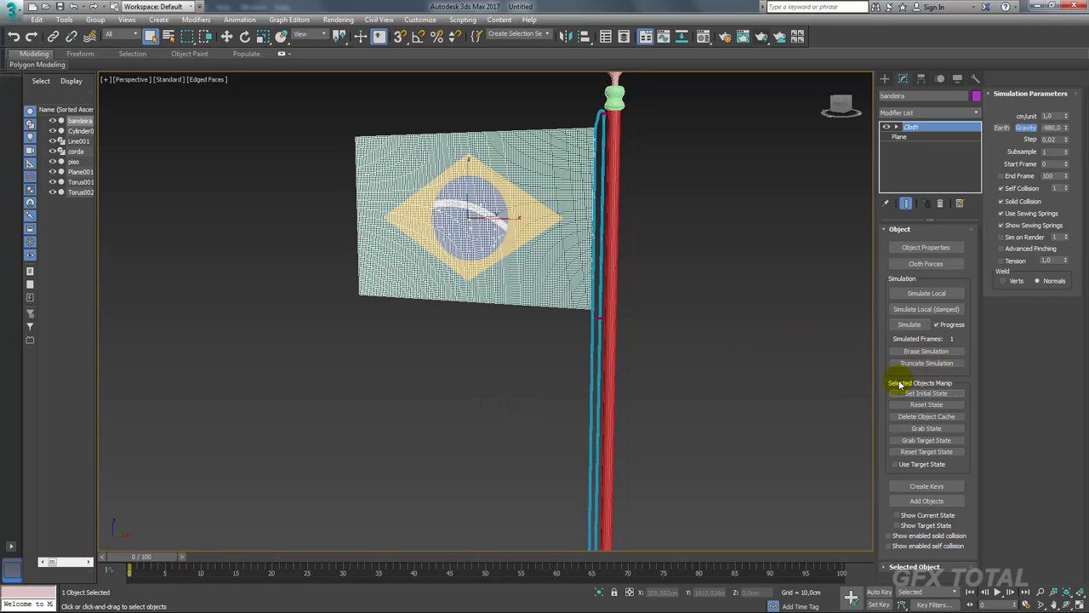
Try a local simulation, then run the full simulation and stop it at 23 frames to inspect the drape
{"action": "middle_click_drag", "start_coordinate": [661, 347], "coordinate": [692, 377]}
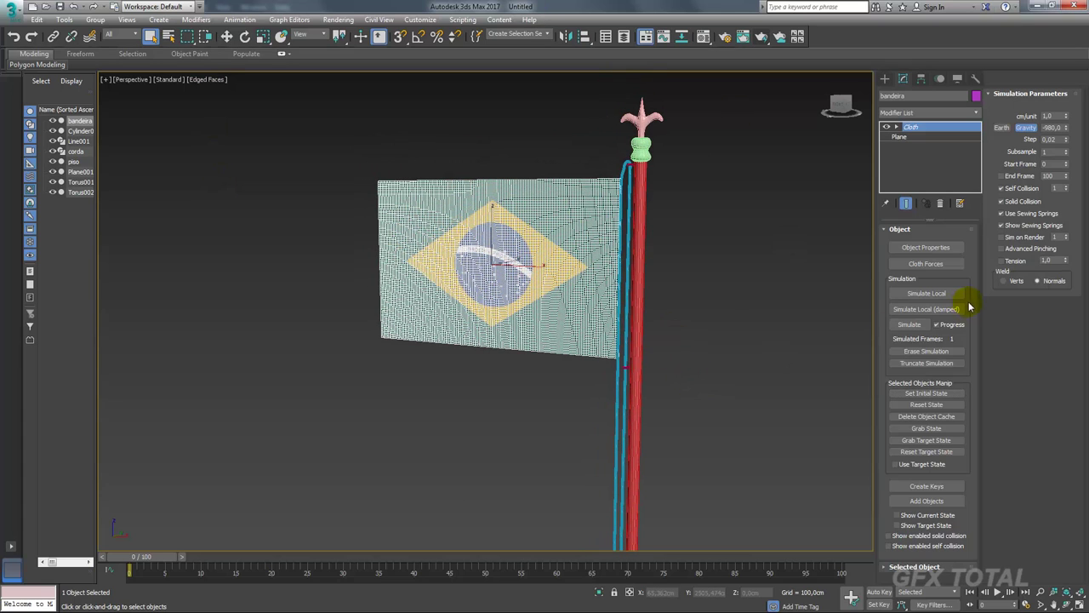
{"action": "left_click", "coordinate": [913, 294]}
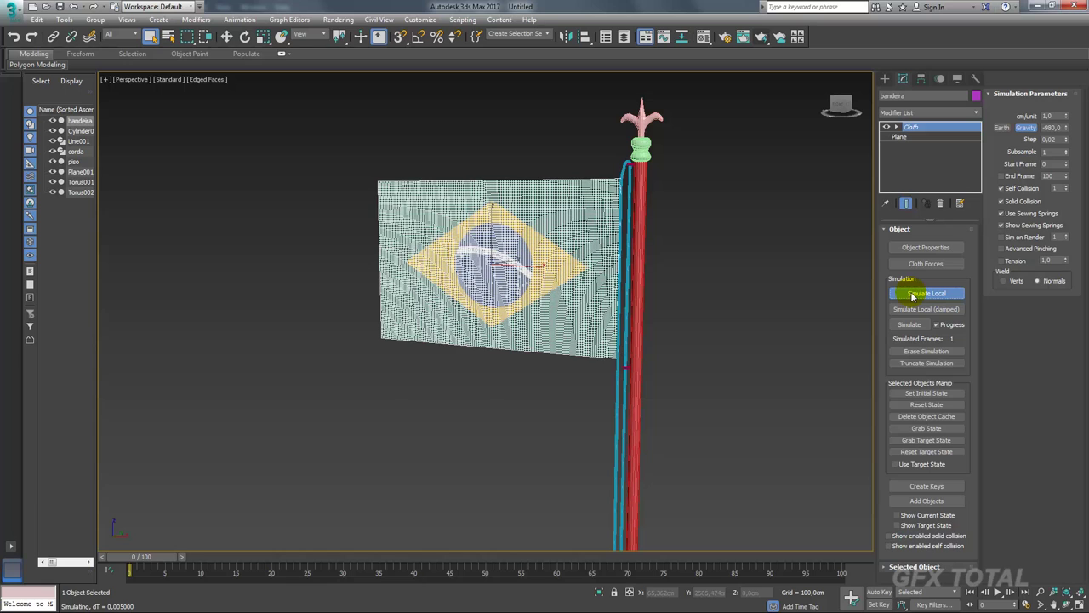
{"action": "left_click", "coordinate": [913, 294]}
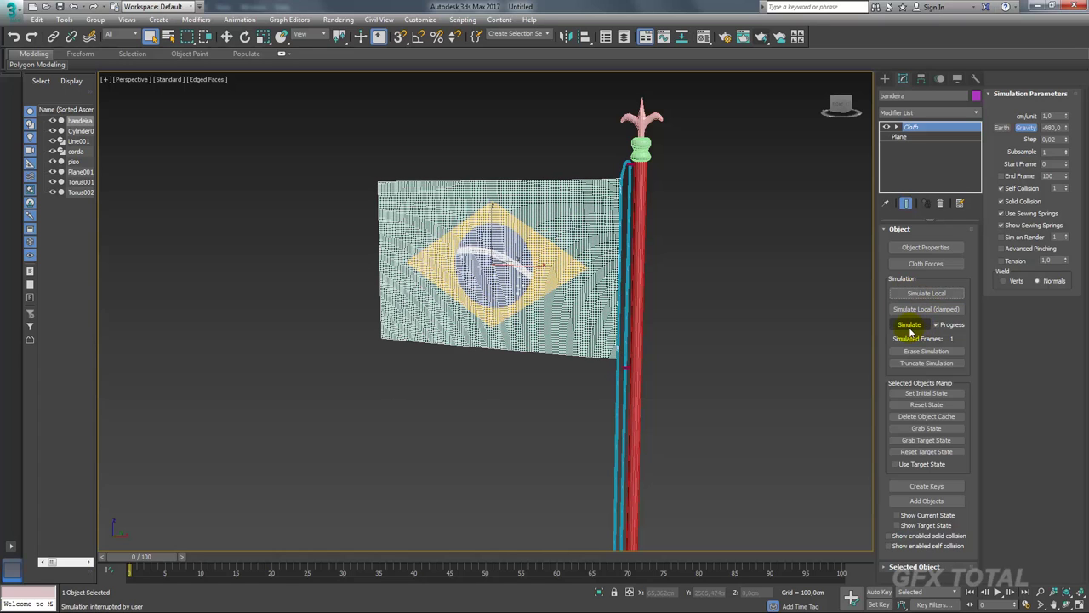
{"action": "left_click", "coordinate": [908, 327]}
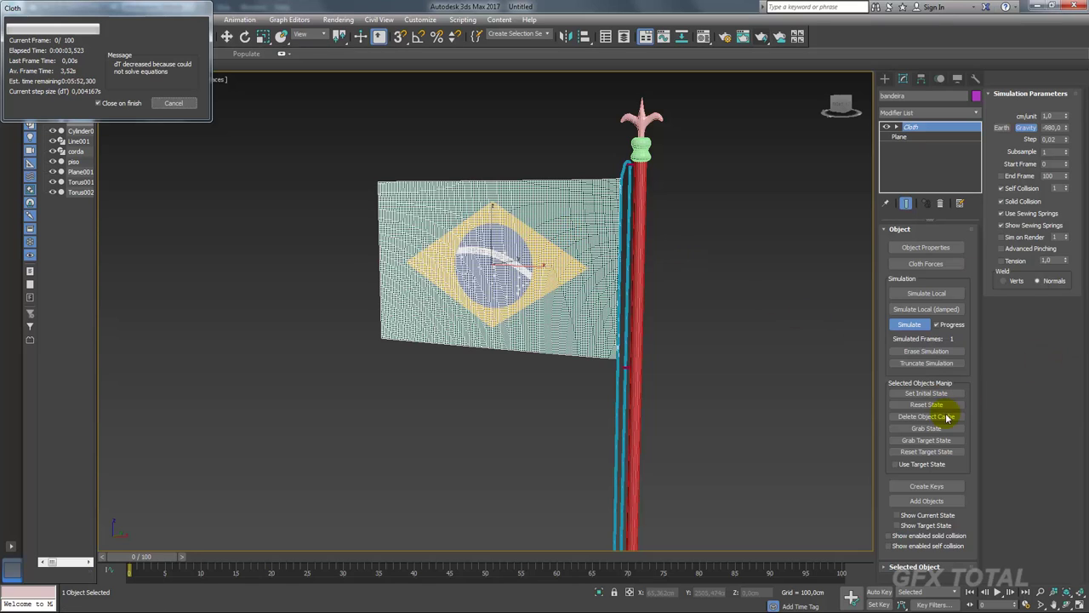
{"action": "left_click_drag", "start_coordinate": [118, 21], "coordinate": [184, 89]}
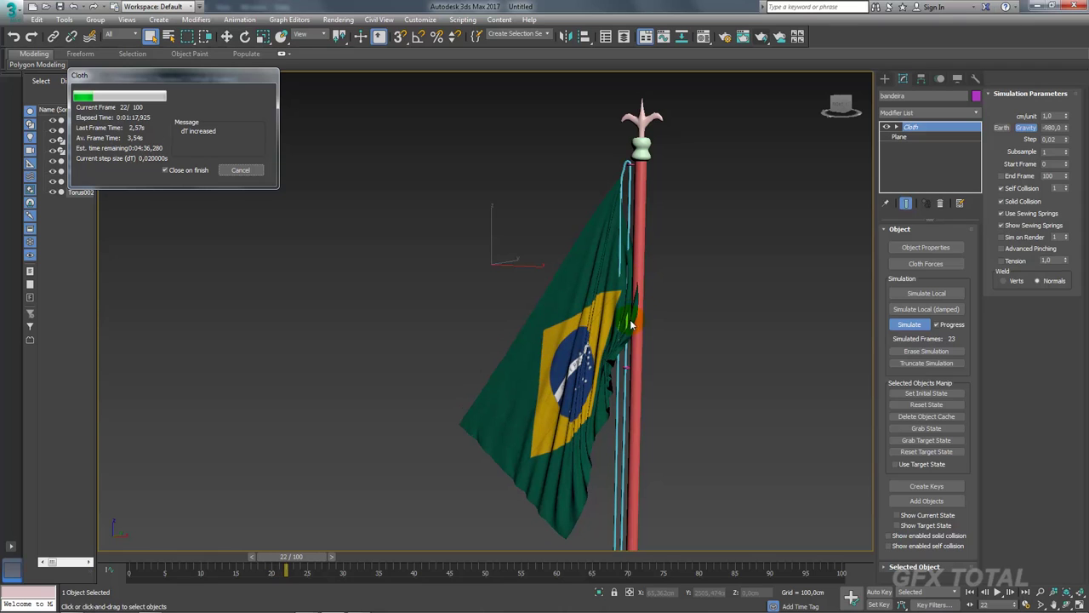
{"action": "left_click", "coordinate": [245, 171]}
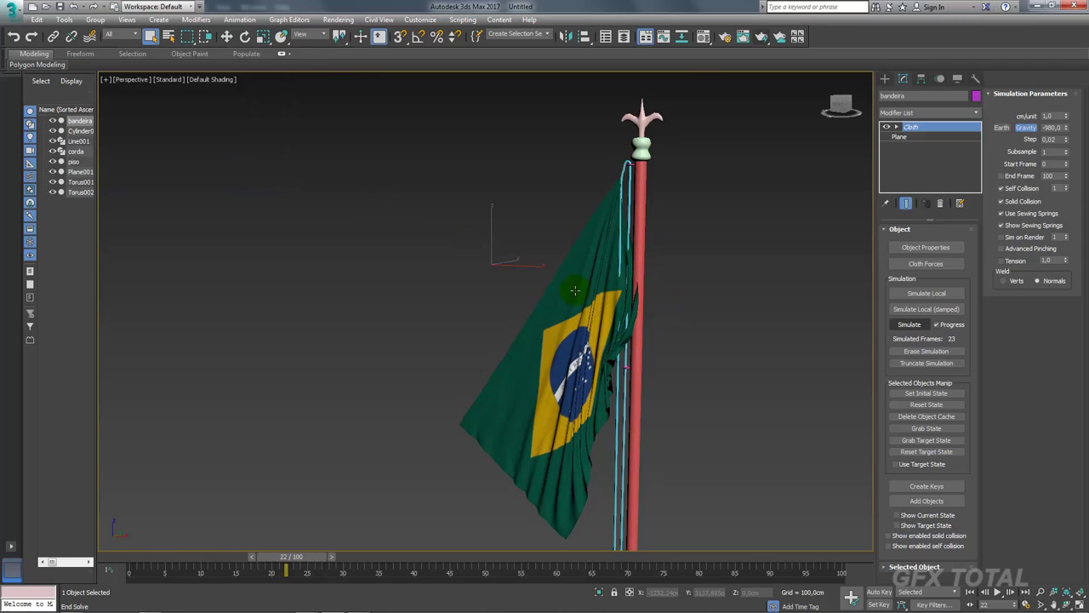
{"action": "scroll", "coordinate": [575, 291], "scroll_direction": "up", "scroll_amount": 2}
{"action": "scroll", "coordinate": [659, 262], "scroll_direction": "up", "scroll_amount": 2}
{"action": "scroll", "coordinate": [666, 295], "scroll_direction": "down", "scroll_amount": 1}
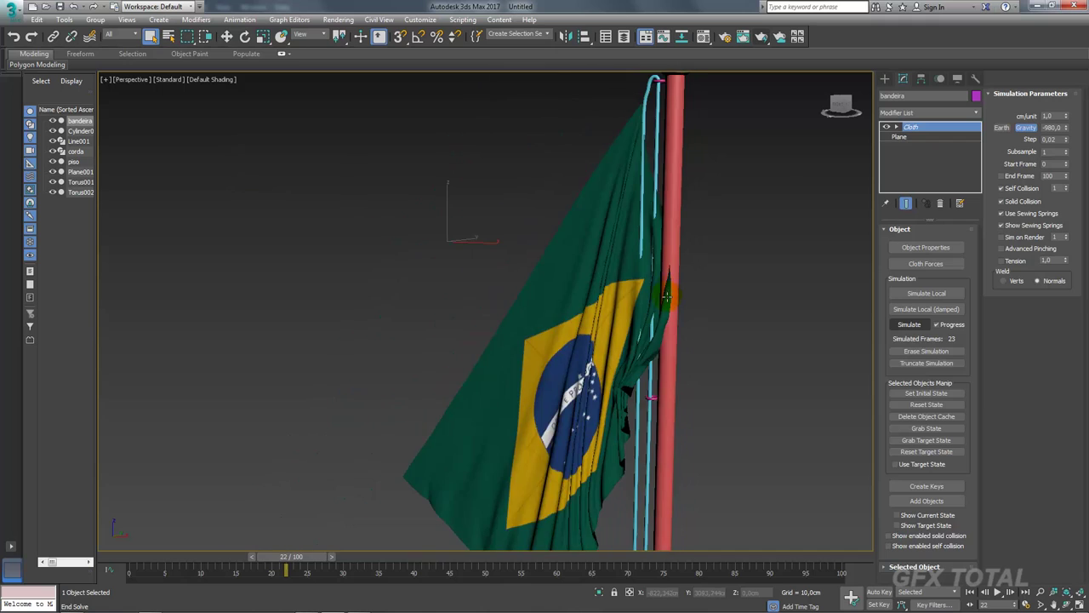
{"action": "scroll", "coordinate": [666, 295], "scroll_direction": "down", "scroll_amount": 2}
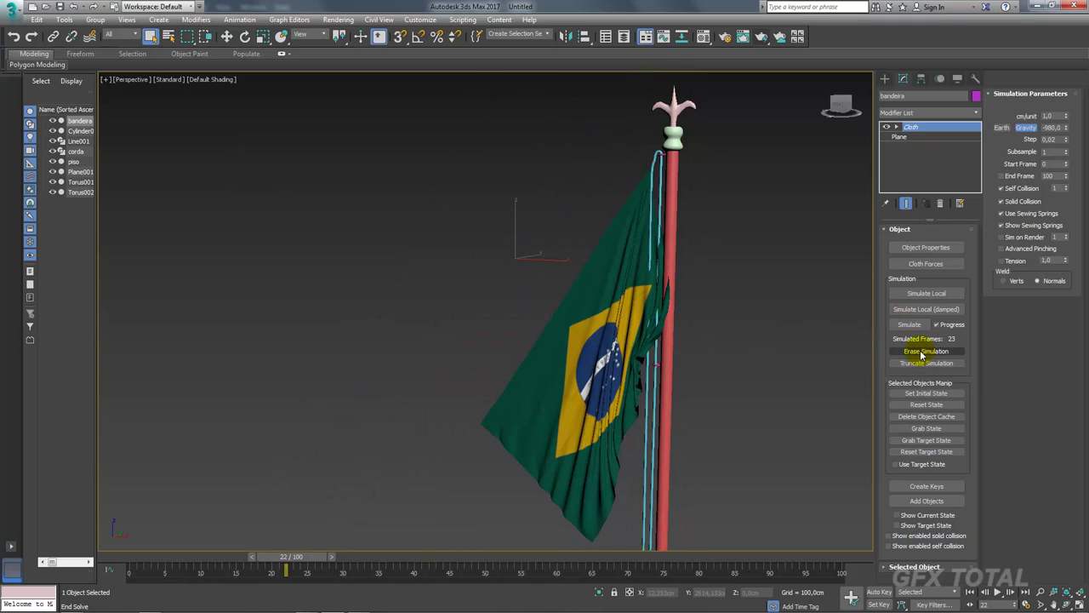
Rewind and erase the flag's simulated frames so it hangs flat again
{"action": "left_click_drag", "start_coordinate": [311, 556], "coordinate": [153, 559]}
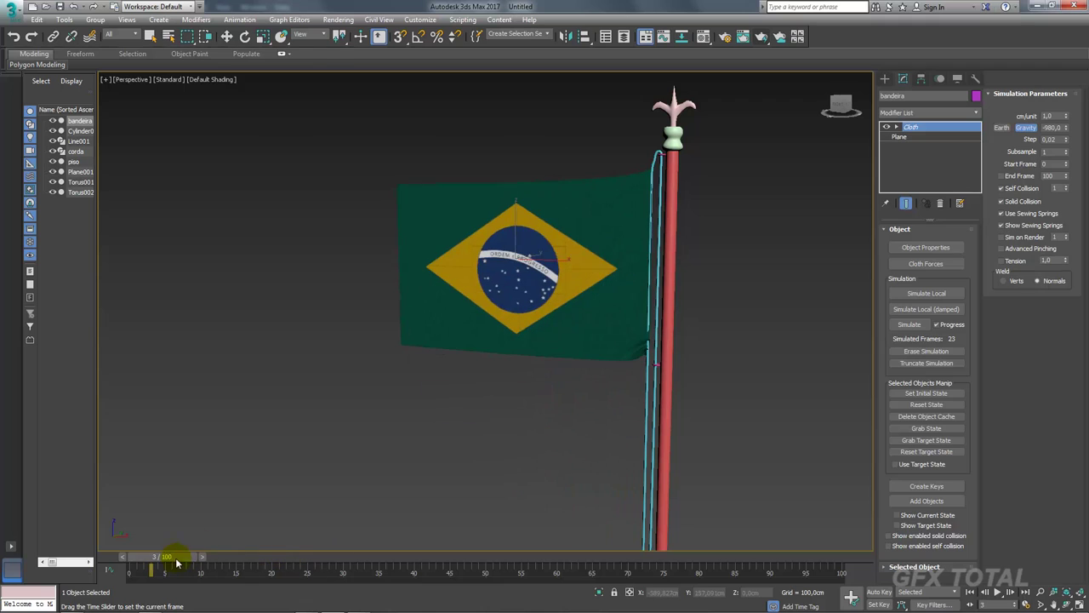
{"action": "left_click", "coordinate": [917, 352]}
{"action": "middle_click_drag", "start_coordinate": [792, 341], "coordinate": [705, 352]}
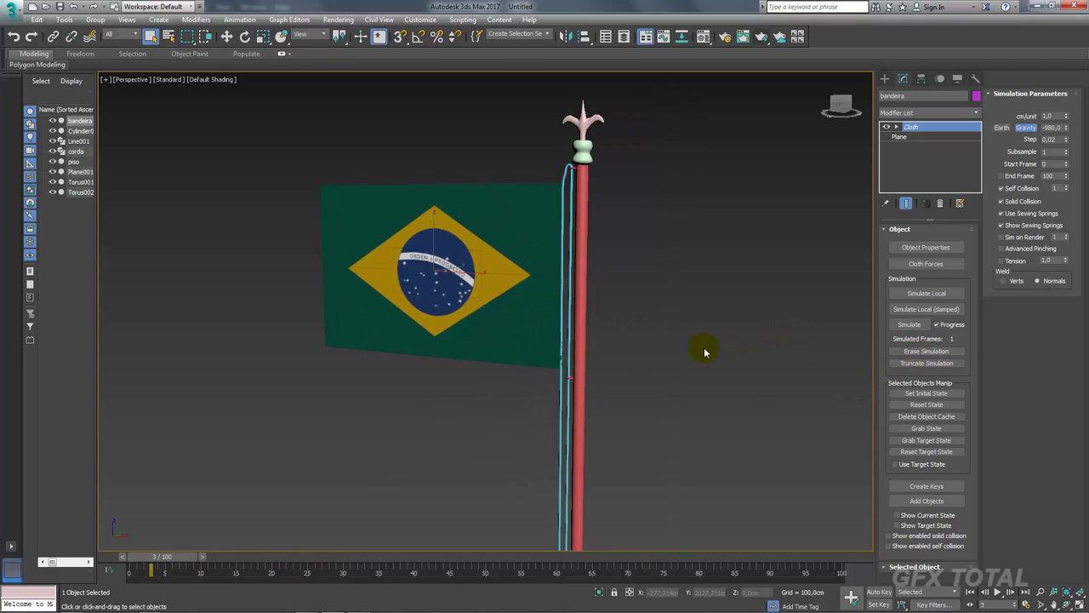
Set bandeira's cloth U Stretch to 7 in Object Properties
{"action": "left_click", "coordinate": [926, 247]}
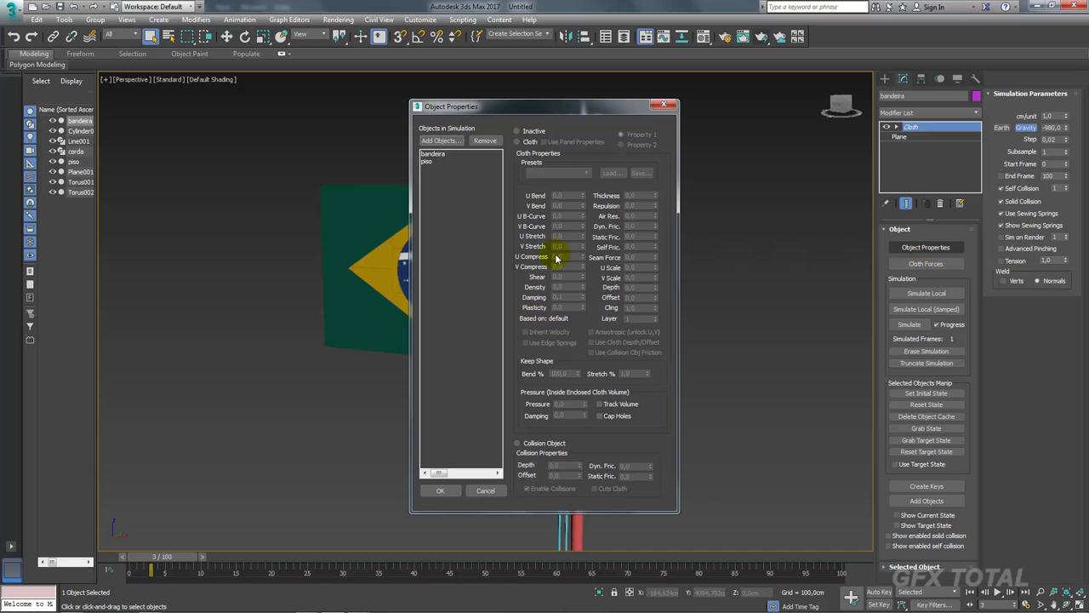
{"action": "left_click", "coordinate": [432, 153]}
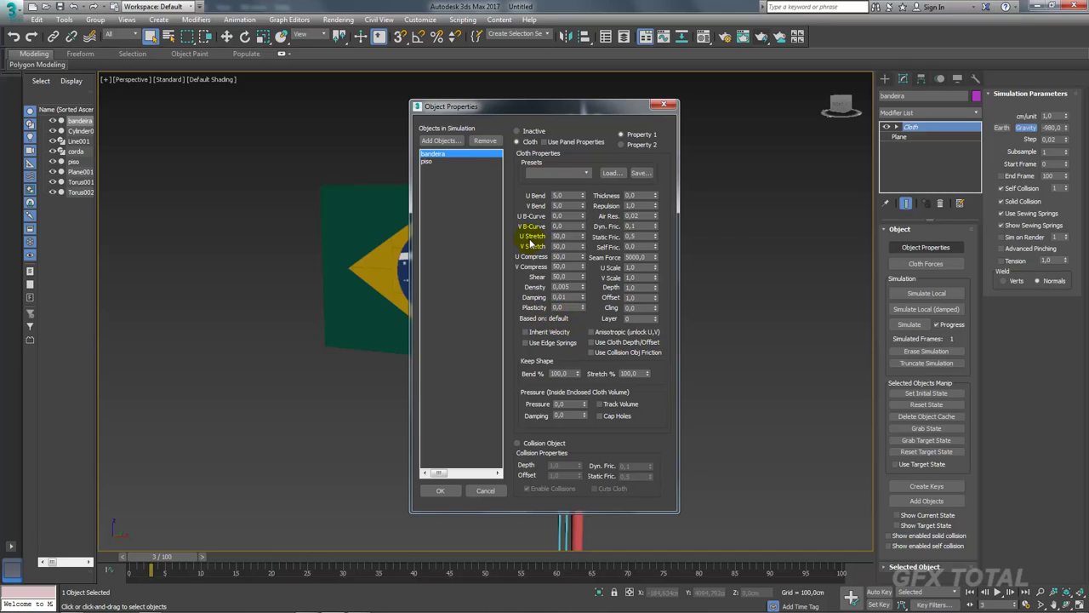
{"action": "double_click", "coordinate": [568, 236]}
{"action": "type", "text": "7"}
{"action": "left_click", "coordinate": [440, 490]}
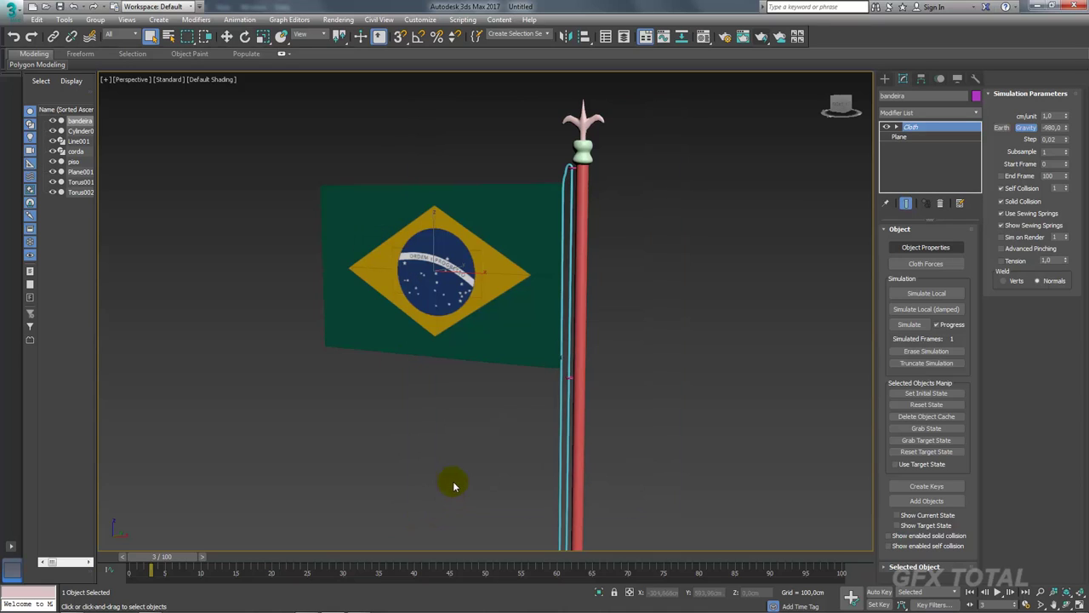
Add the pole Cylinder001 to the cloth simulation as a Collision Object
{"action": "left_click", "coordinate": [926, 247]}
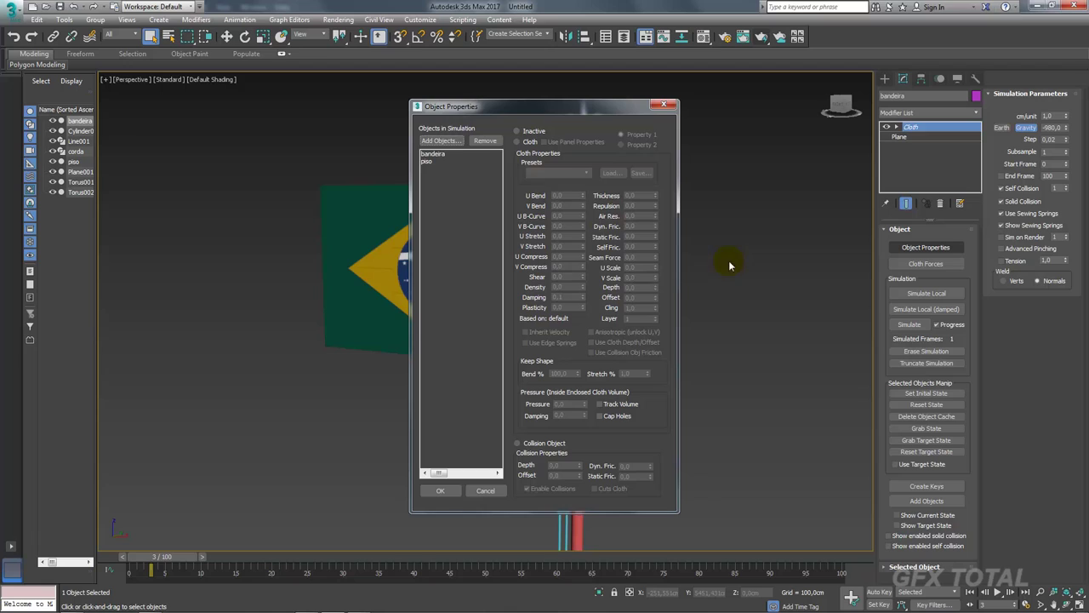
{"action": "left_click", "coordinate": [439, 140]}
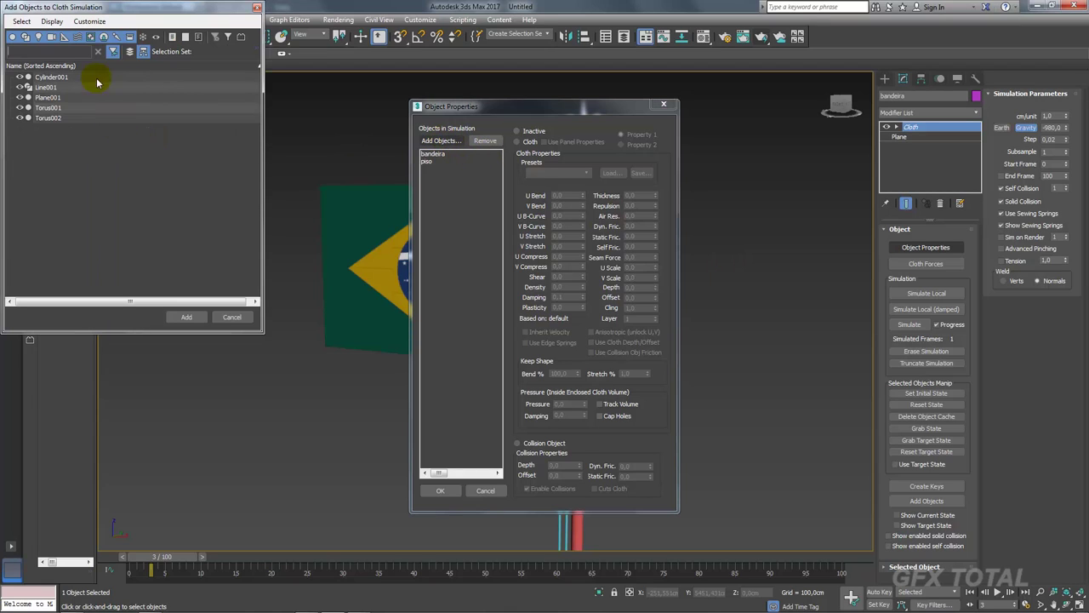
{"action": "left_click", "coordinate": [51, 77]}
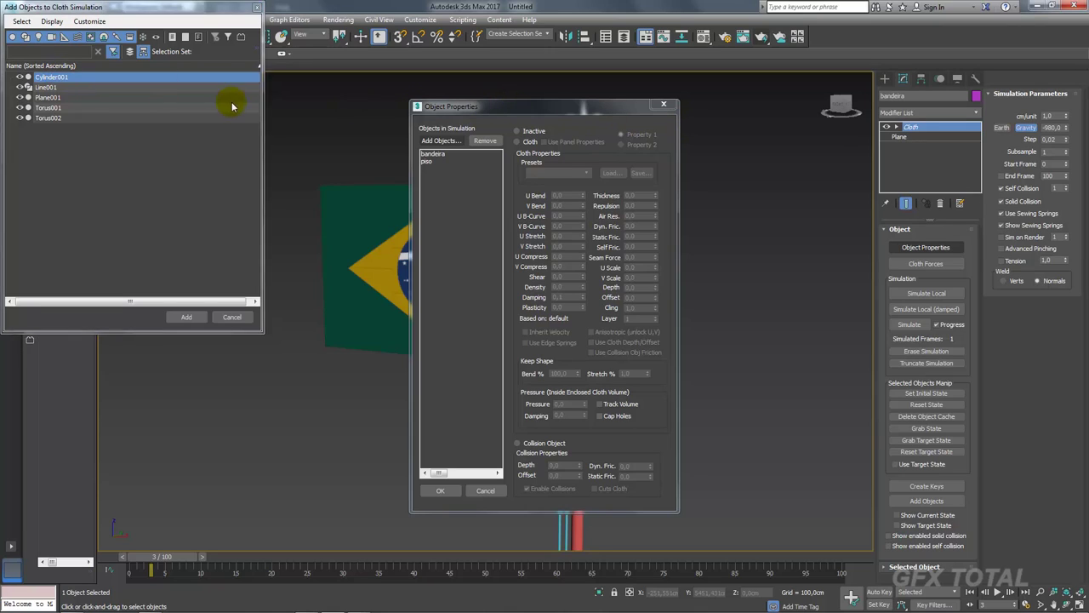
{"action": "left_click", "coordinate": [189, 316]}
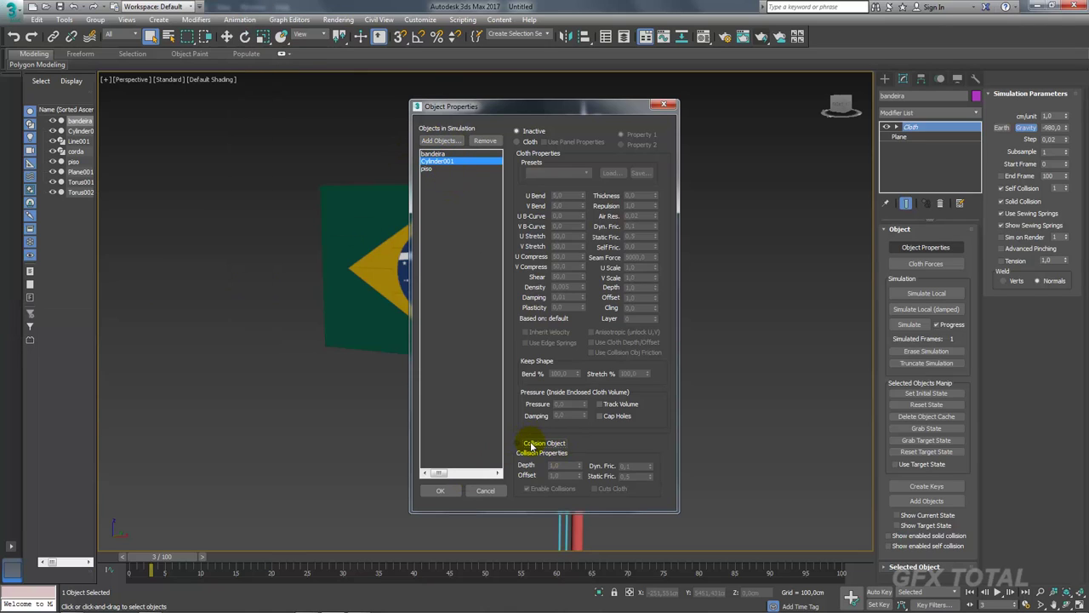
{"action": "left_click", "coordinate": [527, 442]}
{"action": "left_click", "coordinate": [440, 490]}
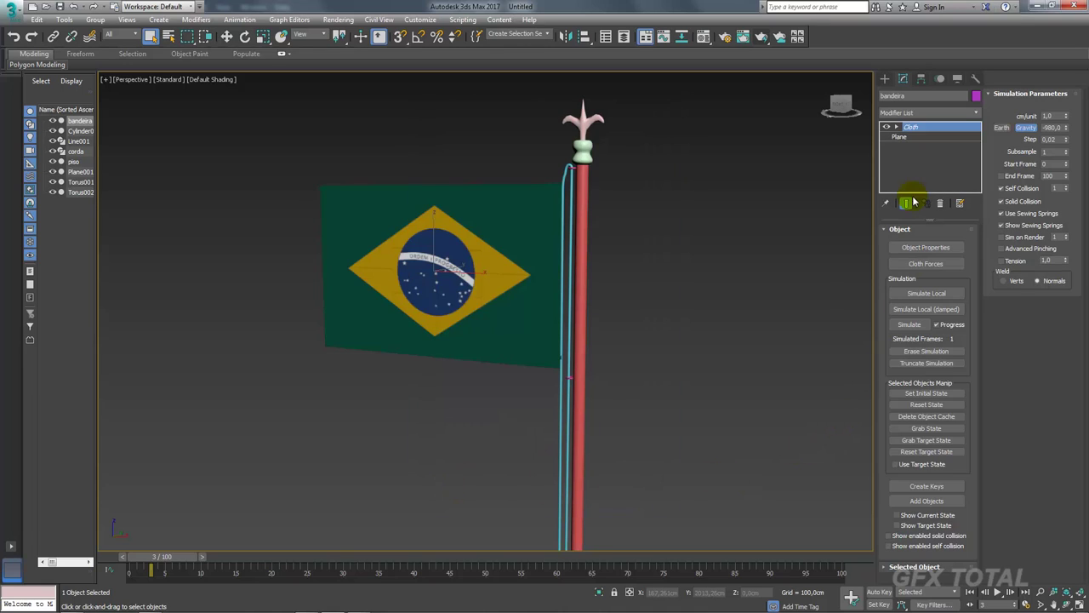
Rename the pole Cylinder001 to mastro
{"action": "left_click", "coordinate": [583, 193]}
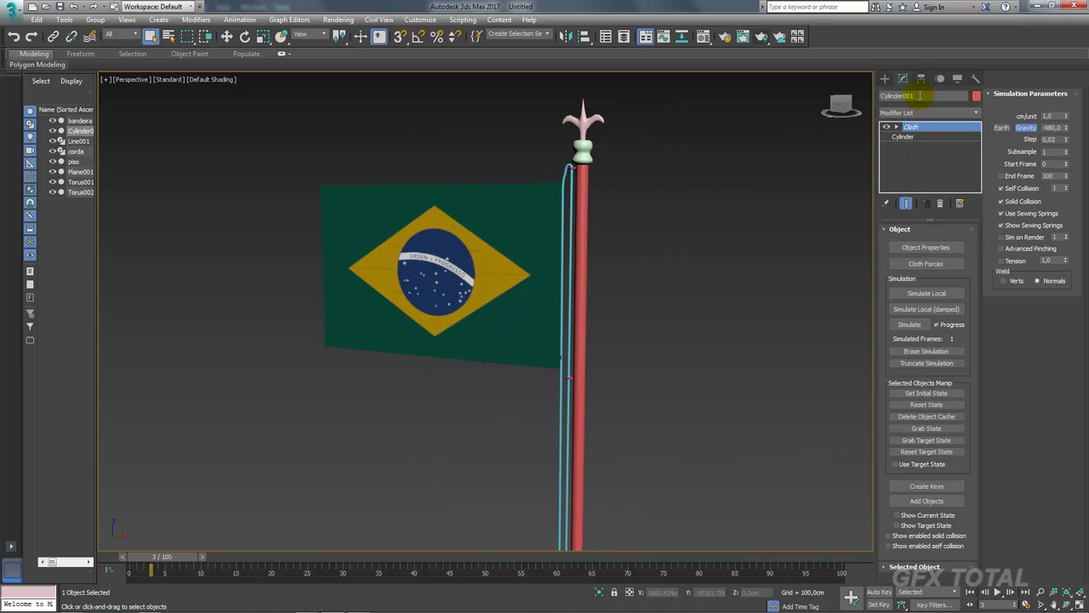
{"action": "left_click", "coordinate": [920, 95]}
{"action": "type", "text": "mastr"}
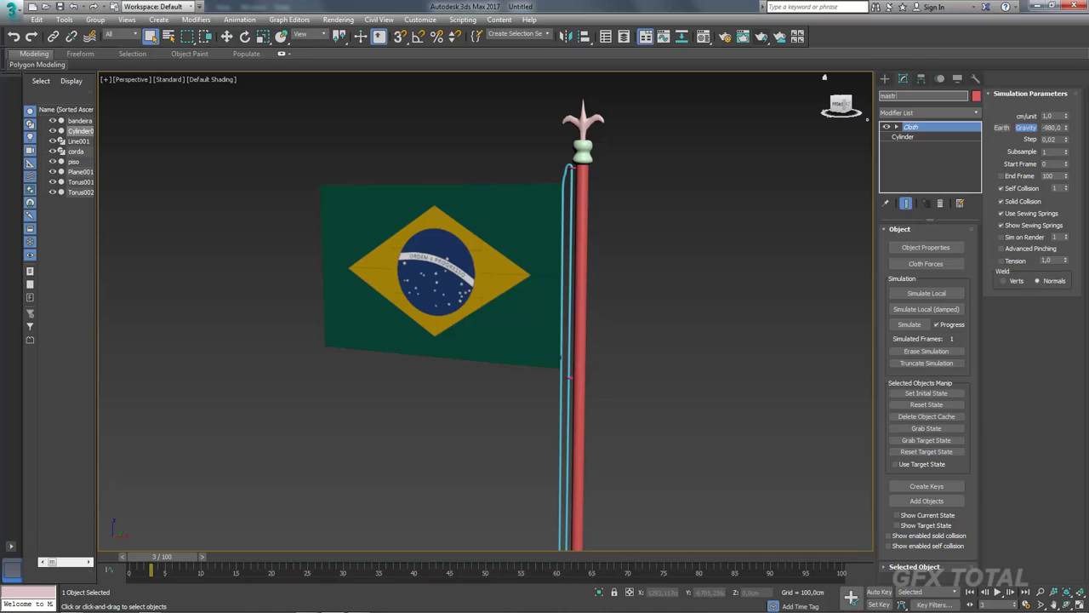
{"action": "type", "text": "o"}
{"action": "key", "text": "Return"}
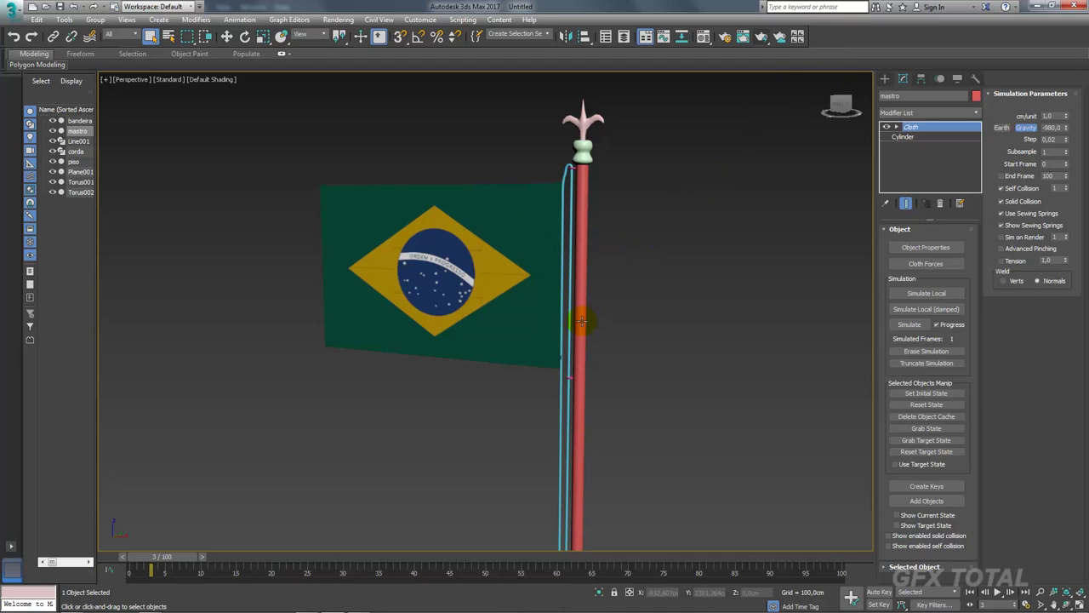
View the whole scene from above and bring up the Create panel
{"action": "scroll", "coordinate": [581, 320], "scroll_direction": "down", "scroll_amount": 2}
{"action": "scroll", "coordinate": [582, 315], "scroll_direction": "down", "scroll_amount": 2}
{"action": "mouse_move", "coordinate": [596, 316]}
{"action": "middle_mouse_down", "text": "alt"}
{"action": "mouse_move", "coordinate": [619, 347]}
{"action": "mouse_move", "coordinate": [711, 238]}
{"action": "middle_mouse_up", "text": "alt"}
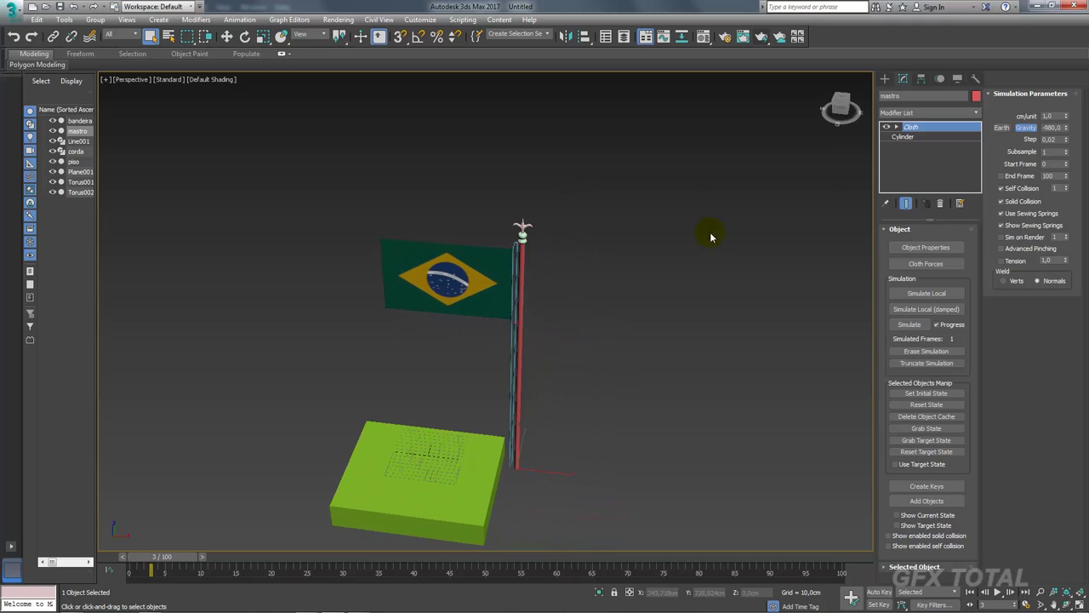
{"action": "left_click", "coordinate": [885, 78]}
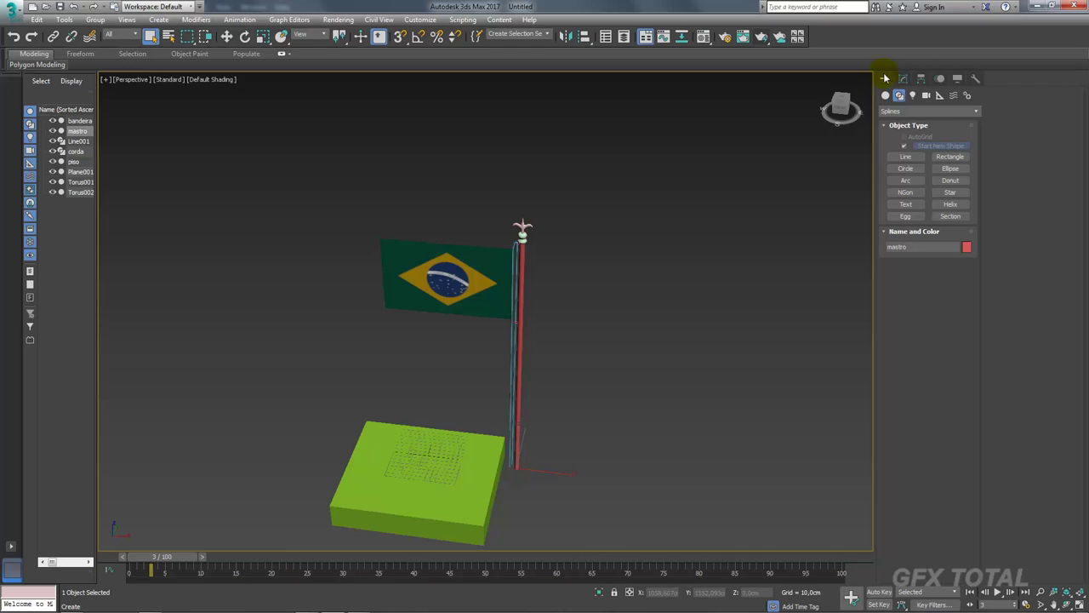
Create a Wind space warp force in the viewport
{"action": "left_click", "coordinate": [954, 96]}
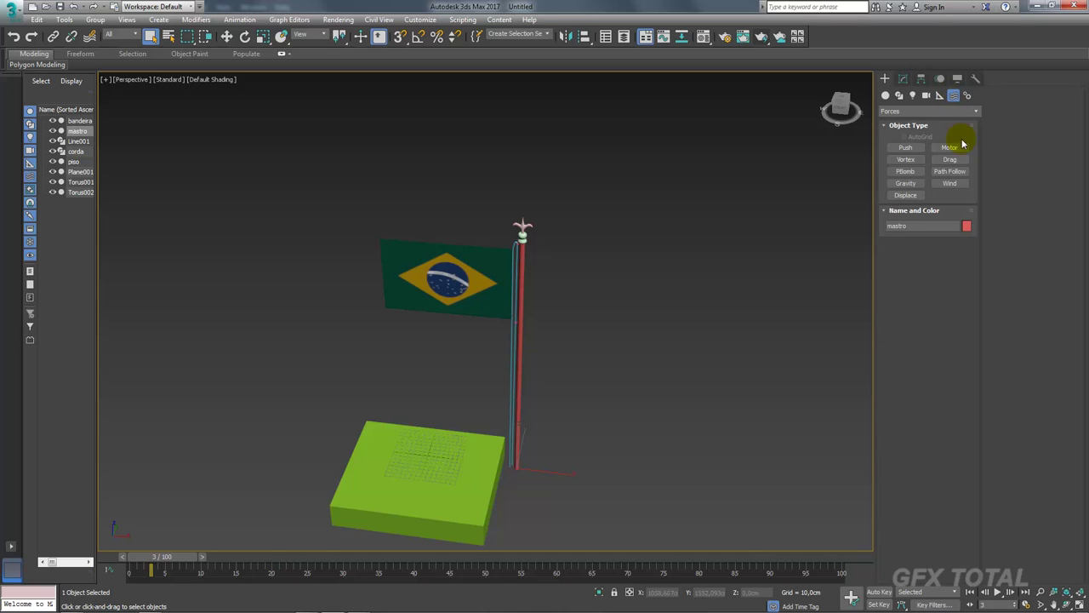
{"action": "left_click", "coordinate": [950, 183]}
{"action": "mouse_move", "coordinate": [703, 352]}
{"action": "middle_mouse_down", "text": "alt"}
{"action": "mouse_move", "coordinate": [554, 338]}
{"action": "mouse_move", "coordinate": [567, 358]}
{"action": "mouse_move", "coordinate": [511, 306]}
{"action": "middle_mouse_up", "text": "alt"}
{"action": "left_click_drag", "start_coordinate": [511, 306], "coordinate": [566, 367]}
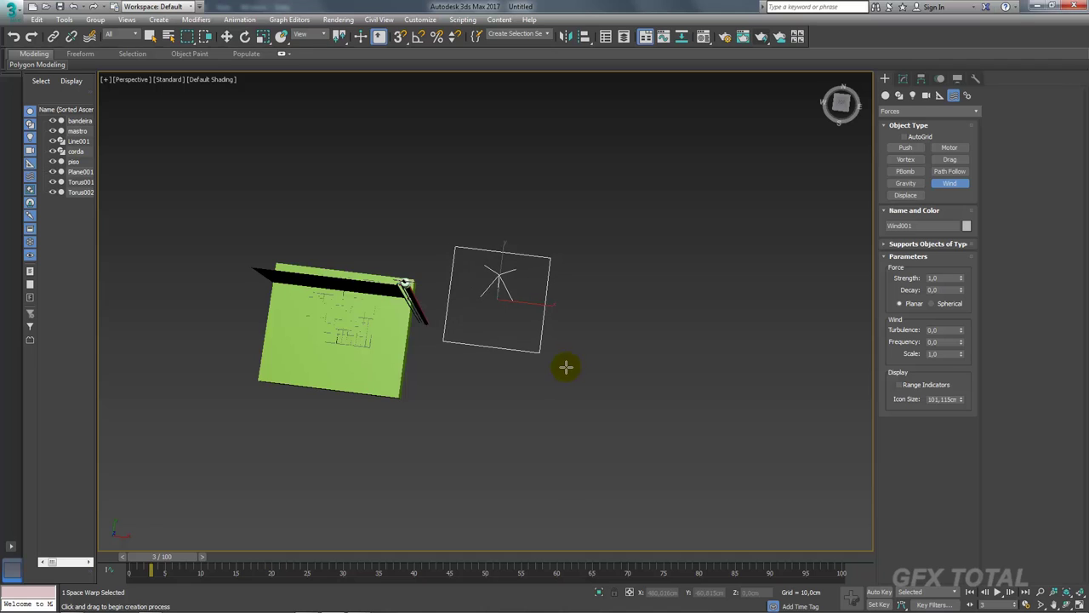
{"action": "mouse_move", "coordinate": [566, 367]}
{"action": "middle_mouse_down", "text": "alt"}
{"action": "mouse_move", "coordinate": [601, 301]}
{"action": "mouse_move", "coordinate": [662, 316]}
{"action": "middle_mouse_up", "text": "alt"}
Raise the Wind force beside the flag's top and rotate it to blow at the flag
{"action": "key", "text": "e"}
{"action": "left_click_drag", "start_coordinate": [596, 353], "coordinate": [505, 312]}
{"action": "key", "text": "w"}
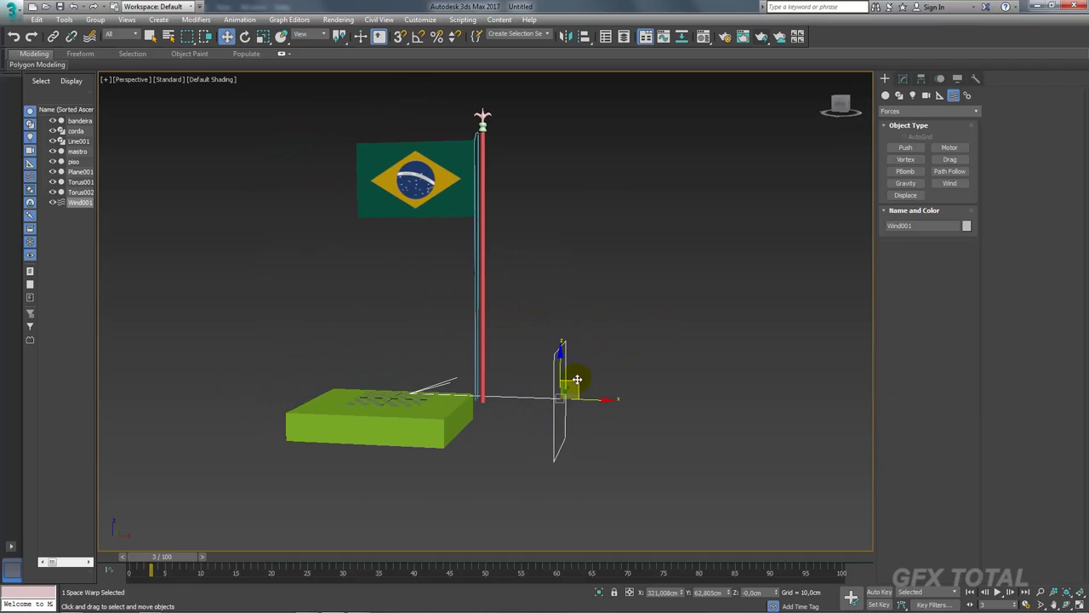
{"action": "mouse_move", "coordinate": [576, 382]}
{"action": "left_mouse_down"}
{"action": "mouse_move", "coordinate": [629, 146]}
{"action": "mouse_move", "coordinate": [622, 156]}
{"action": "left_mouse_up"}
{"action": "key", "text": "e"}
{"action": "middle_click_drag", "start_coordinate": [626, 166], "coordinate": [720, 226]}
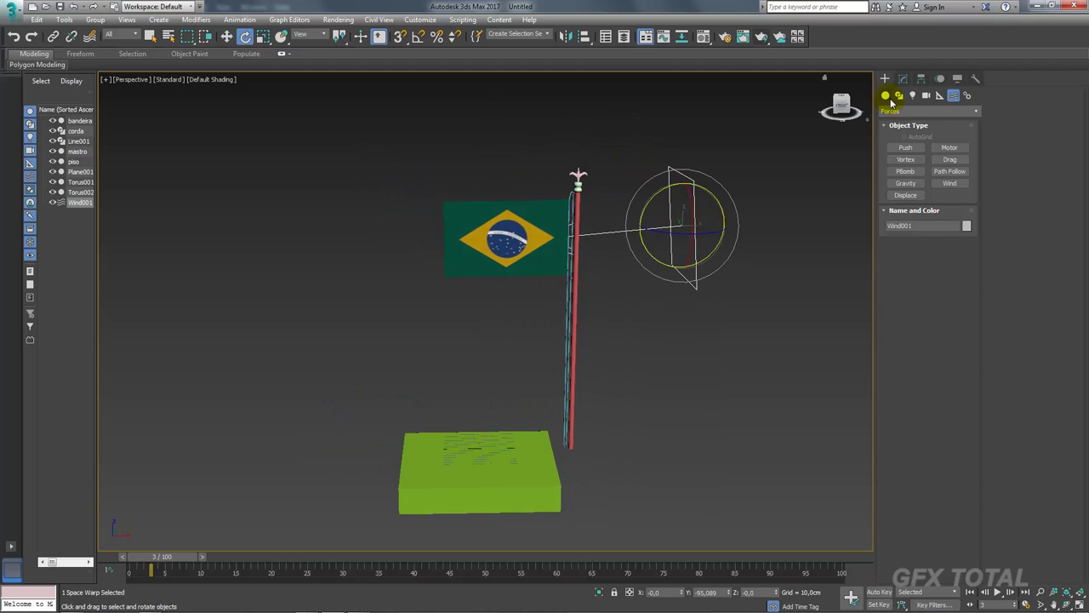
Set the Wind force's Strength to 3,0 and Decay to 0,5
{"action": "left_click", "coordinate": [903, 79]}
{"action": "middle_click_drag", "start_coordinate": [810, 237], "coordinate": [854, 214]}
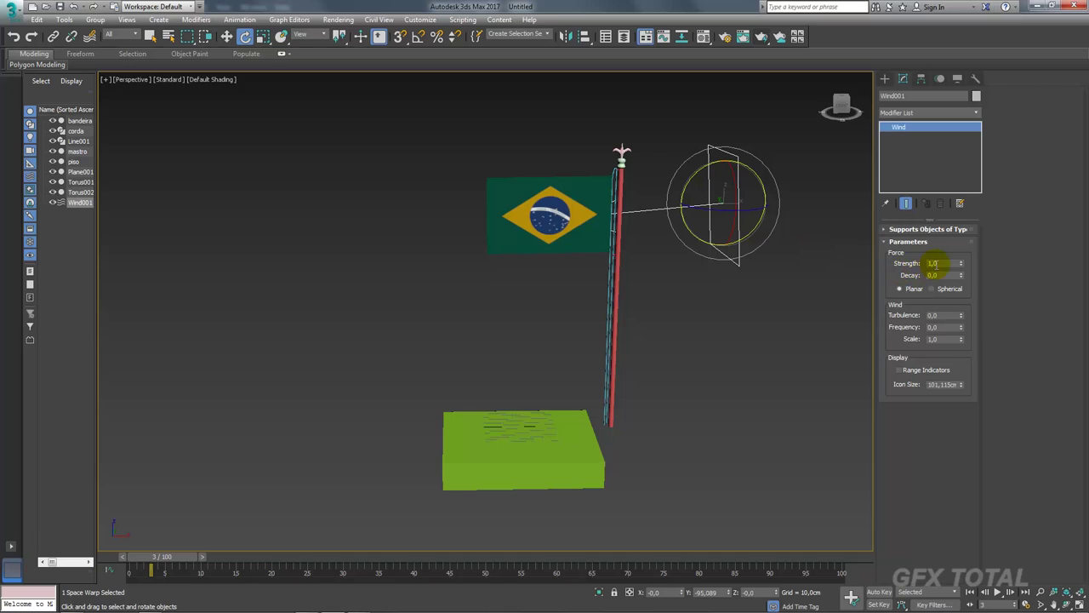
{"action": "left_click_drag", "start_coordinate": [939, 262], "coordinate": [907, 265]}
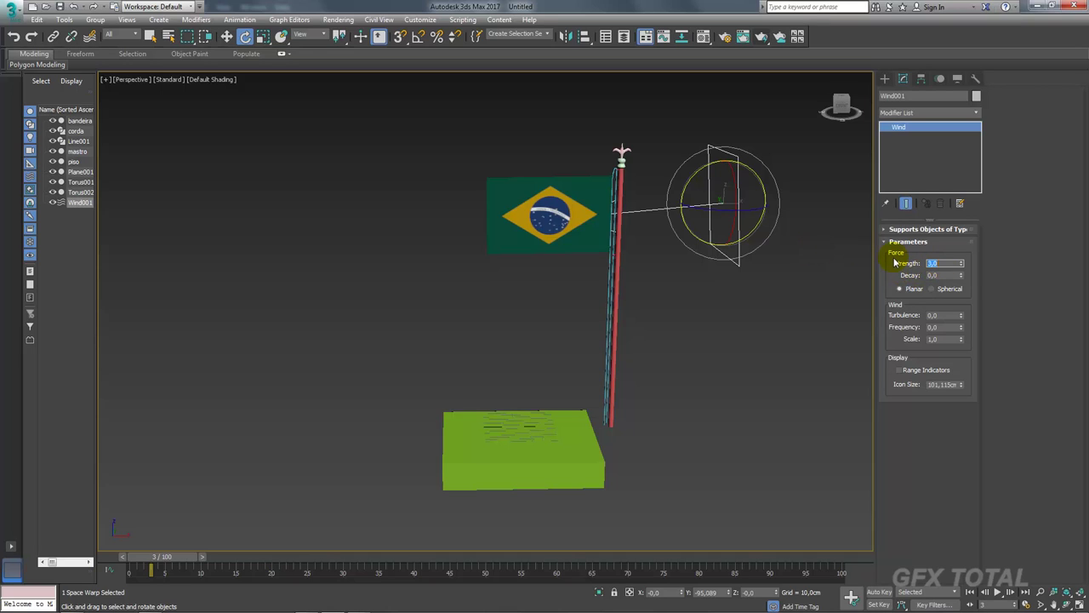
{"action": "type", "text": "3"}
{"action": "key", "text": "Tab"}
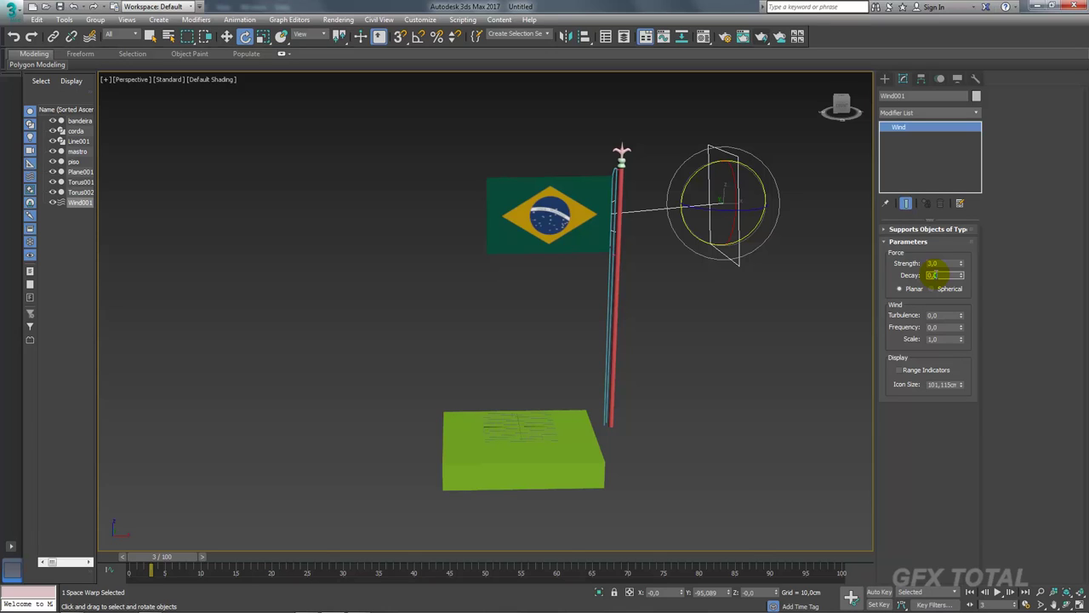
{"action": "double_click", "coordinate": [932, 275]}
{"action": "type", "text": "0,5"}
Add Wind001 to the bandeira flag's Cloth forces and run the cloth simulation
{"action": "mouse_move", "coordinate": [796, 287]}
{"action": "middle_mouse_down", "text": "alt"}
{"action": "mouse_move", "coordinate": [627, 287]}
{"action": "mouse_move", "coordinate": [596, 269]}
{"action": "middle_mouse_up", "text": "alt"}
{"action": "left_click", "coordinate": [587, 255]}
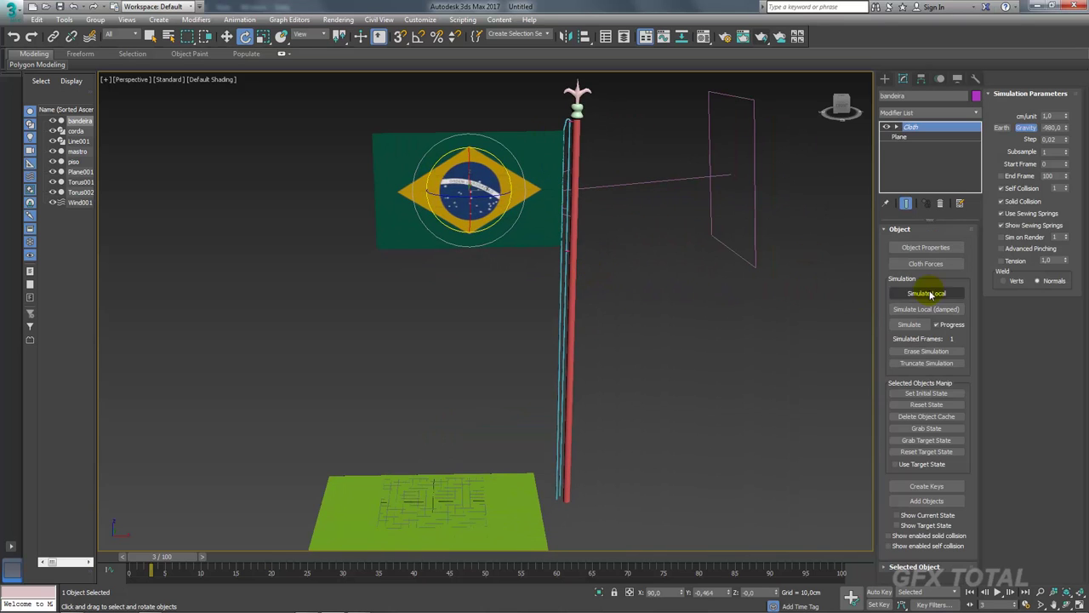
{"action": "left_click", "coordinate": [920, 268]}
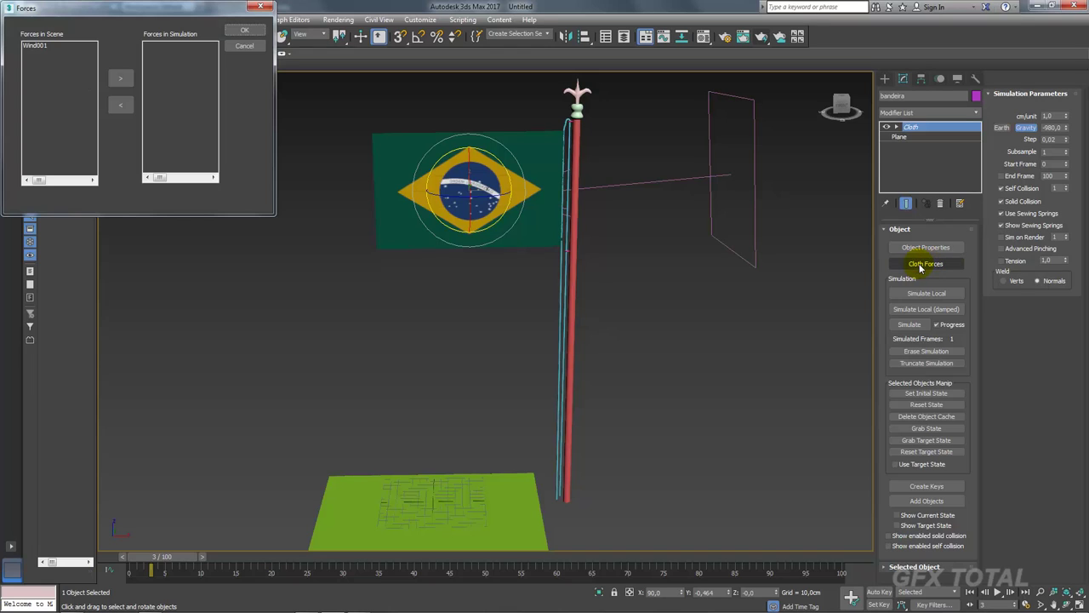
{"action": "left_click", "coordinate": [120, 77]}
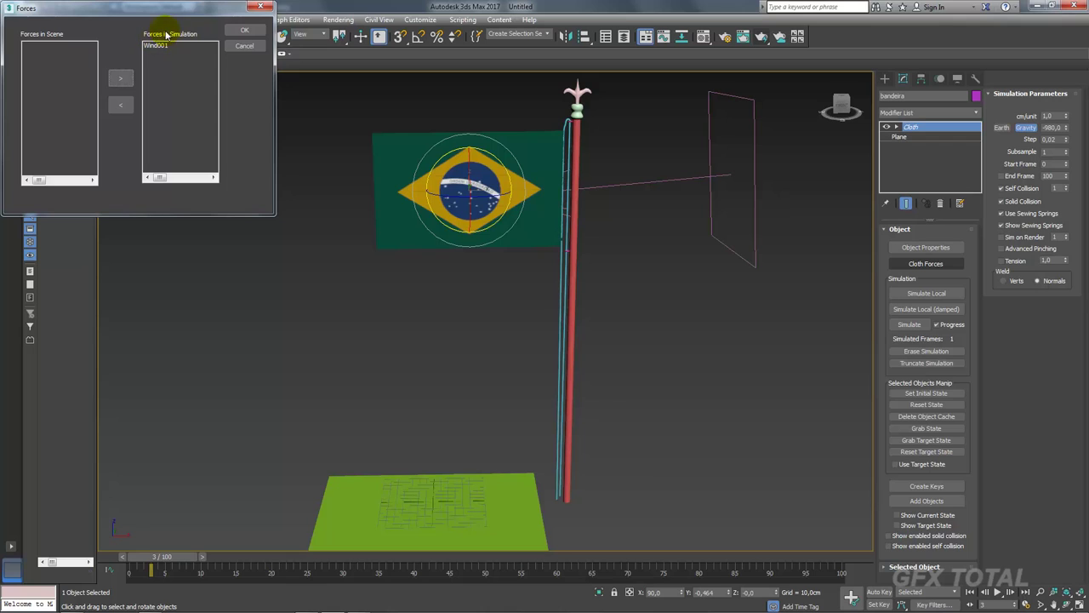
{"action": "left_click", "coordinate": [242, 31]}
{"action": "left_click", "coordinate": [245, 36]}
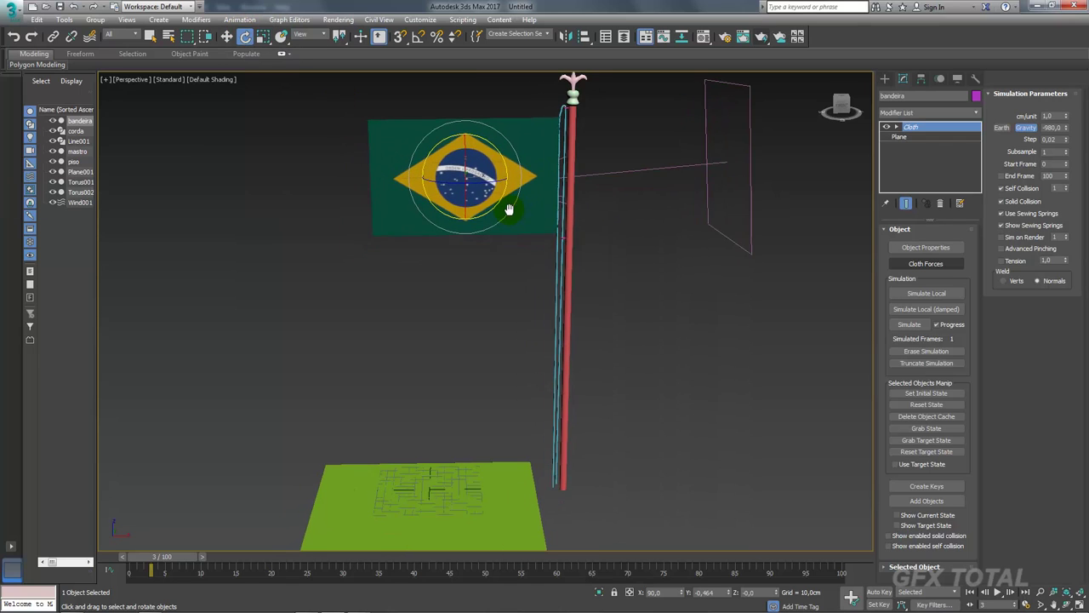
{"action": "left_click", "coordinate": [909, 324]}
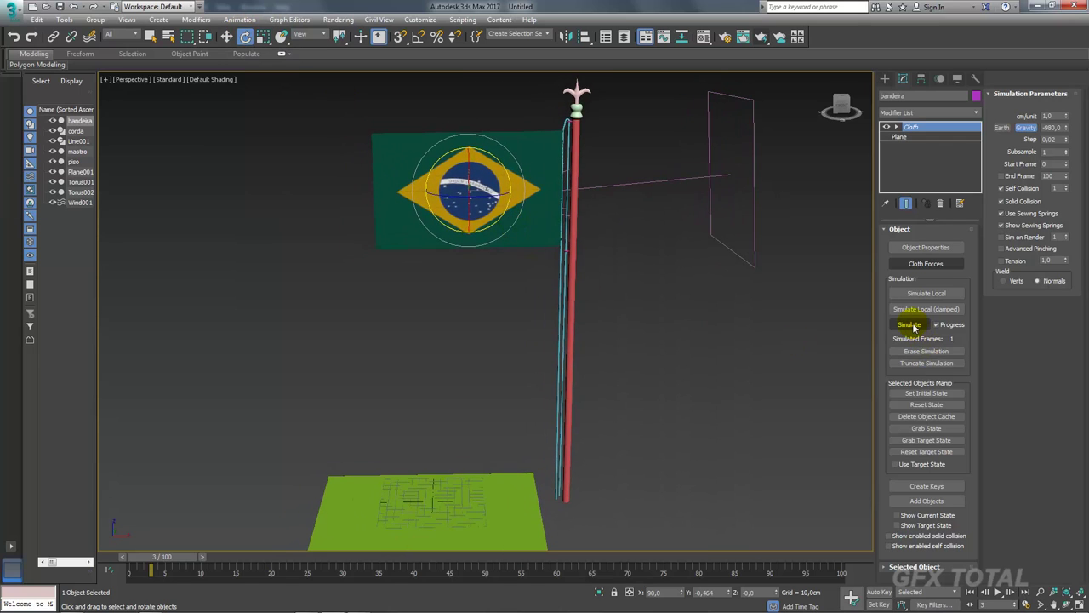